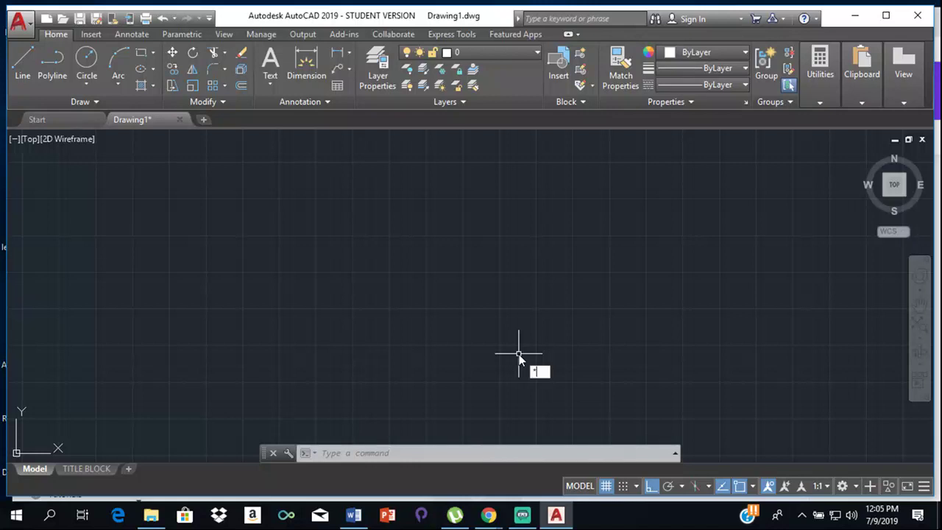
Dismiss the pending command suggestions and put the stray Videos folder window away
key(BackSpace)
click(480, 305)
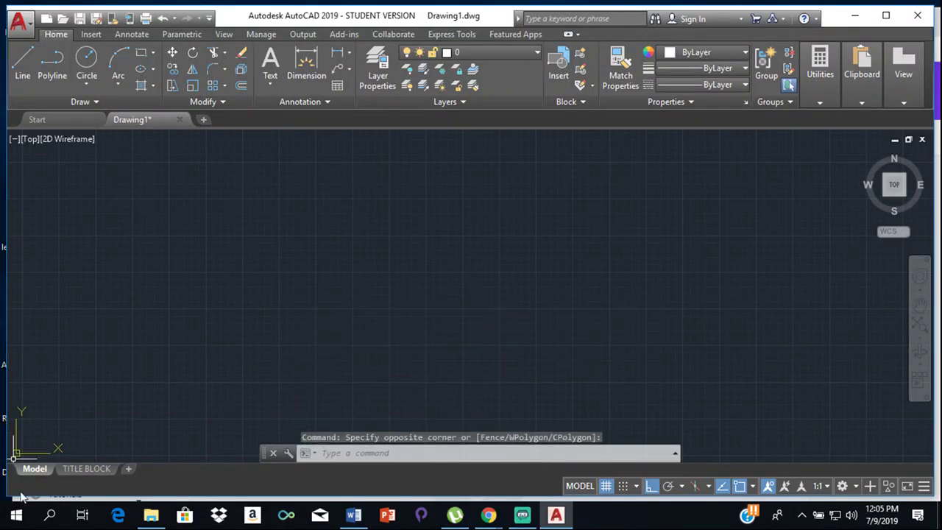
click(151, 517)
click(152, 517)
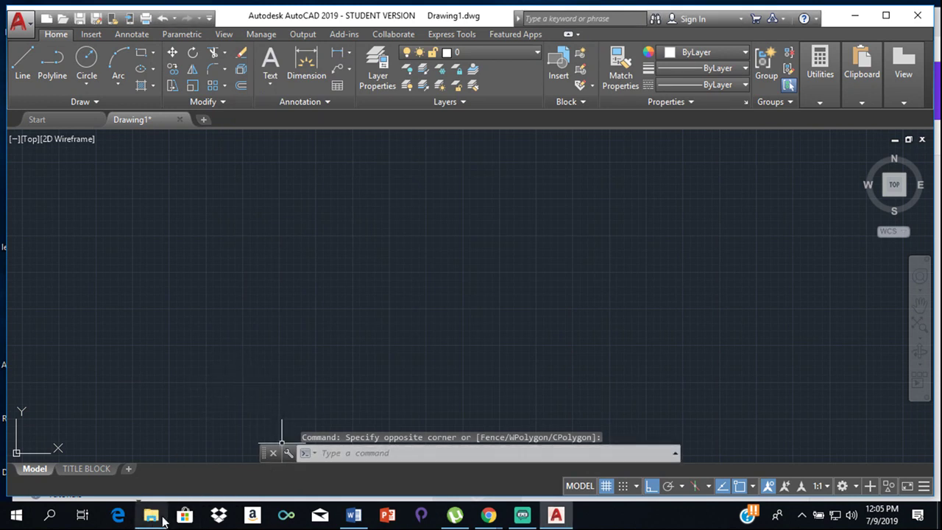
View the camera reference sketch in the Word document, then return to AutoCAD
mouse_move(150, 517)
mouse_move(354, 515)
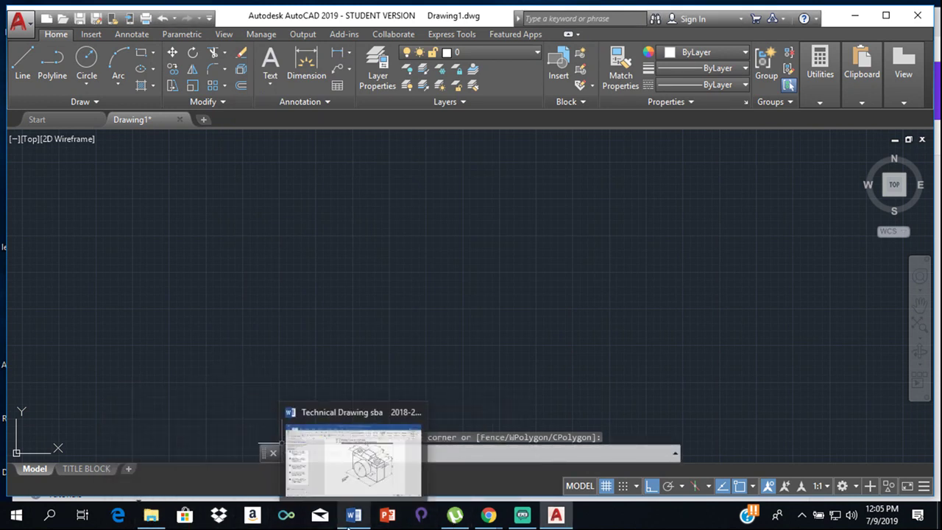
click(362, 484)
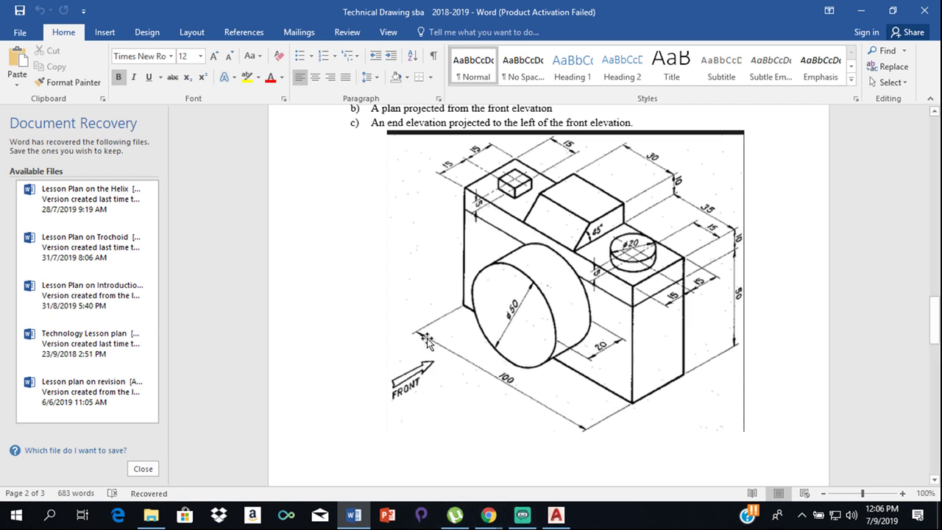
mouse_move(555, 515)
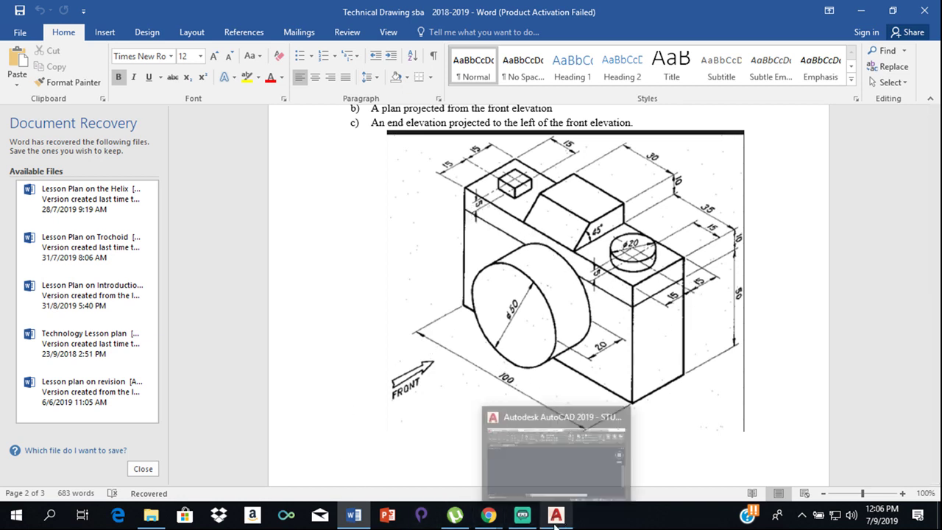
click(553, 465)
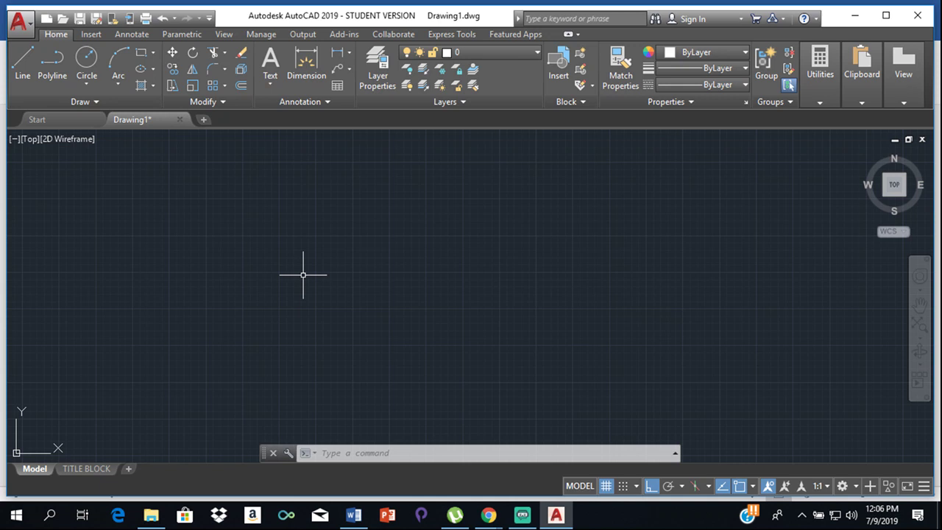
Set the Drawing Units length precision to 0 so lengths show as whole numbers
text(uni)
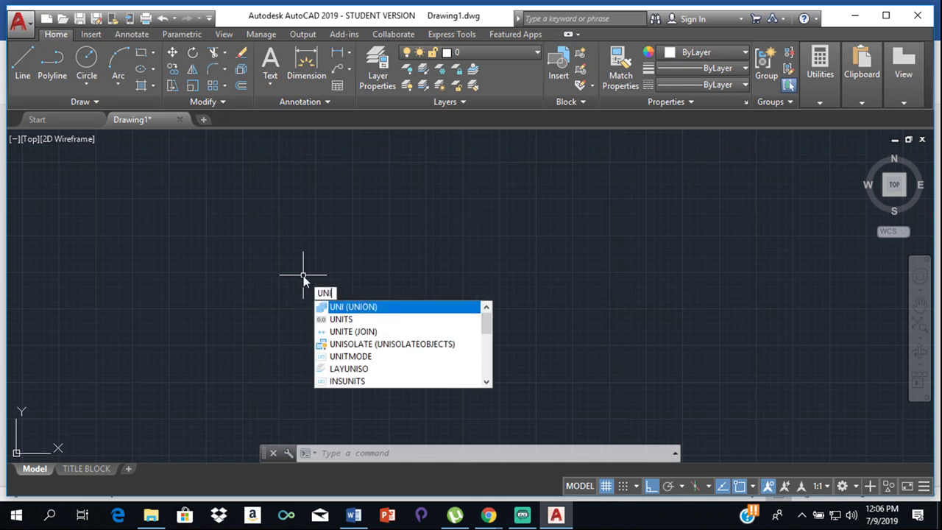
click(366, 319)
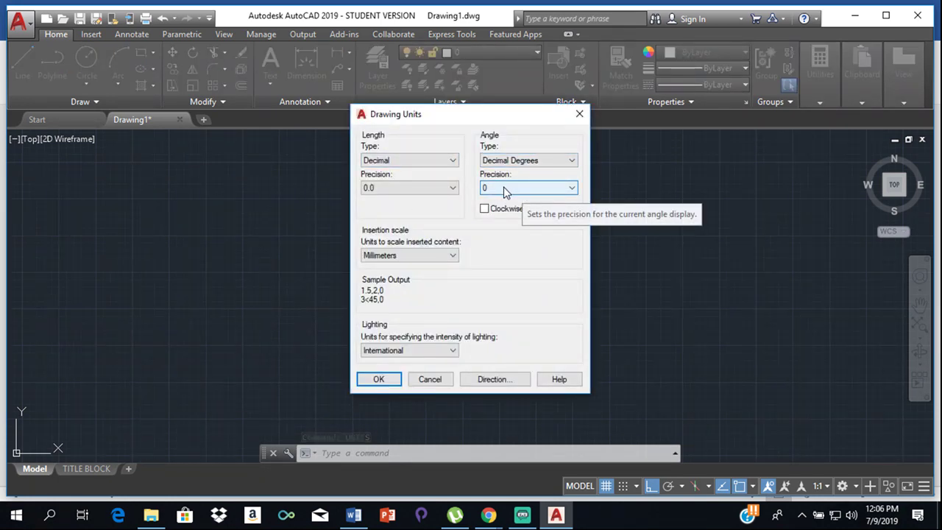
click(431, 190)
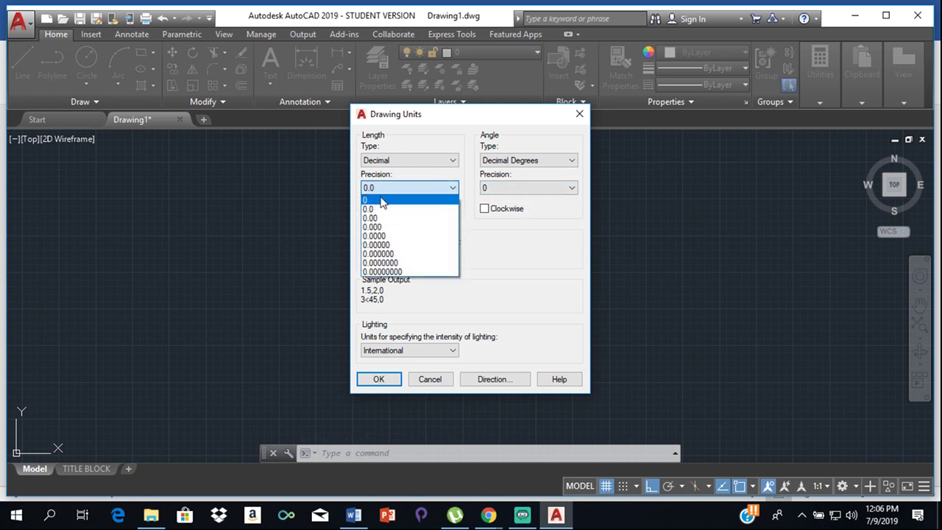
click(412, 200)
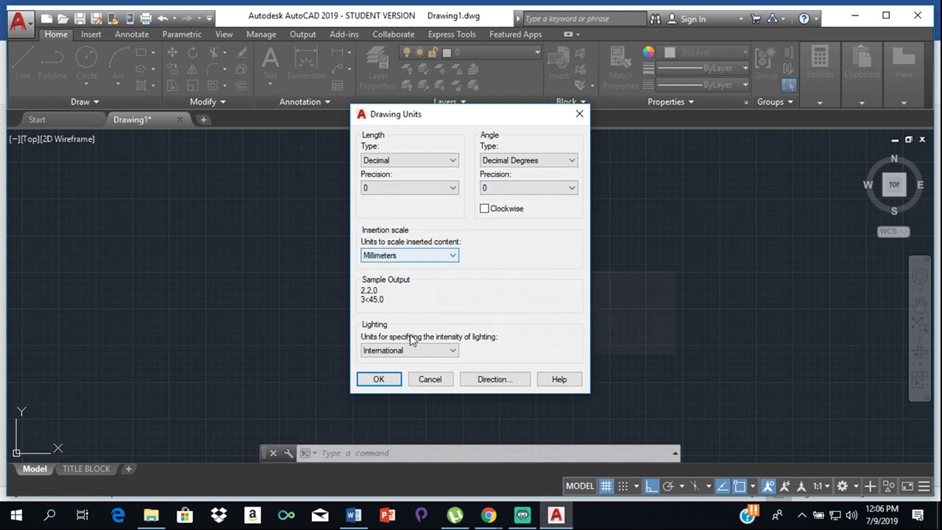
click(386, 379)
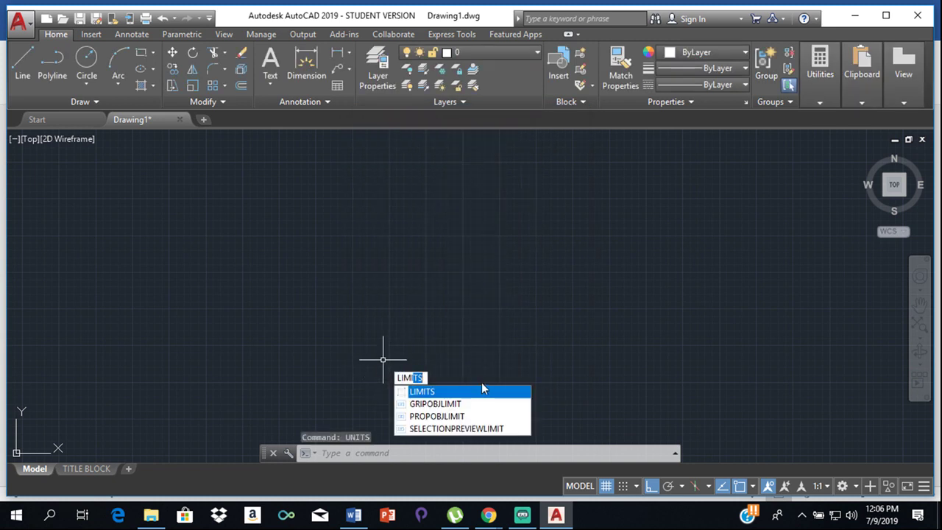
Set the drawing limits from 0,0 to 500,500 and adjust the zoom
click(482, 394)
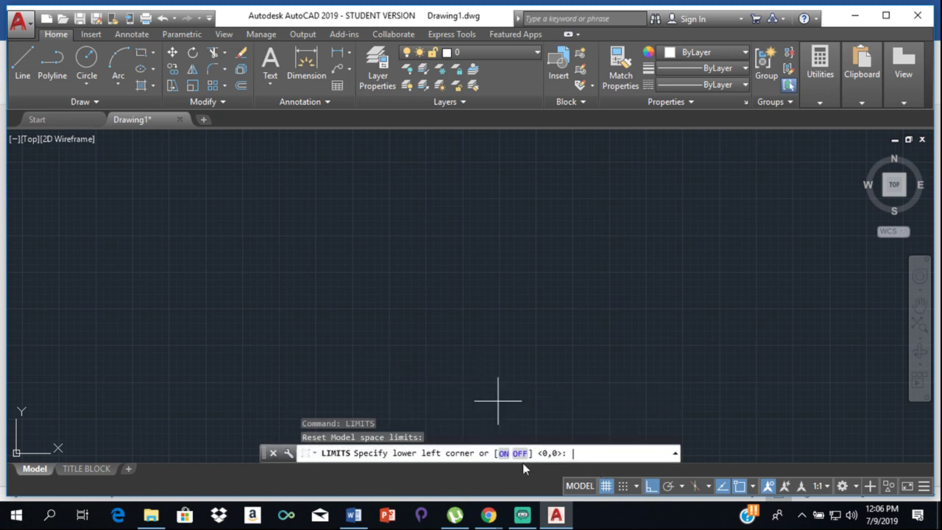
key(Return)
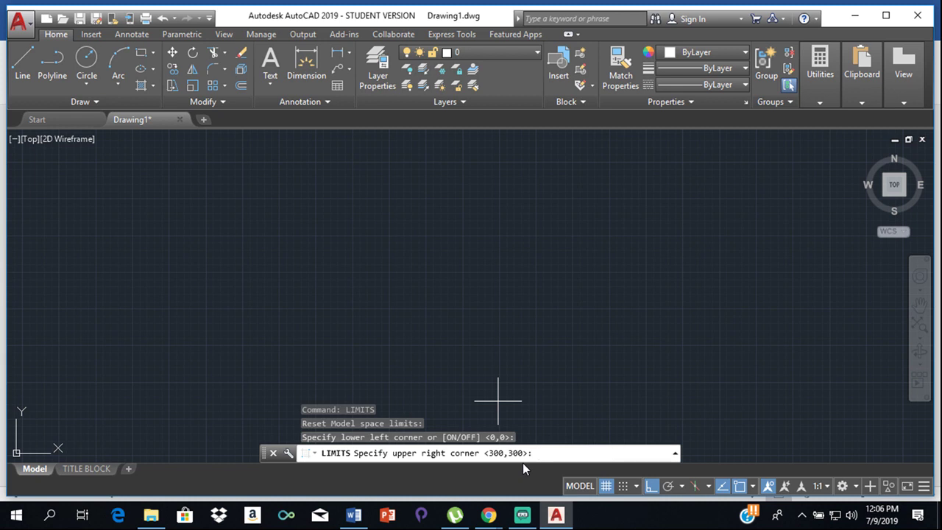
text(500,500)
key(Return)
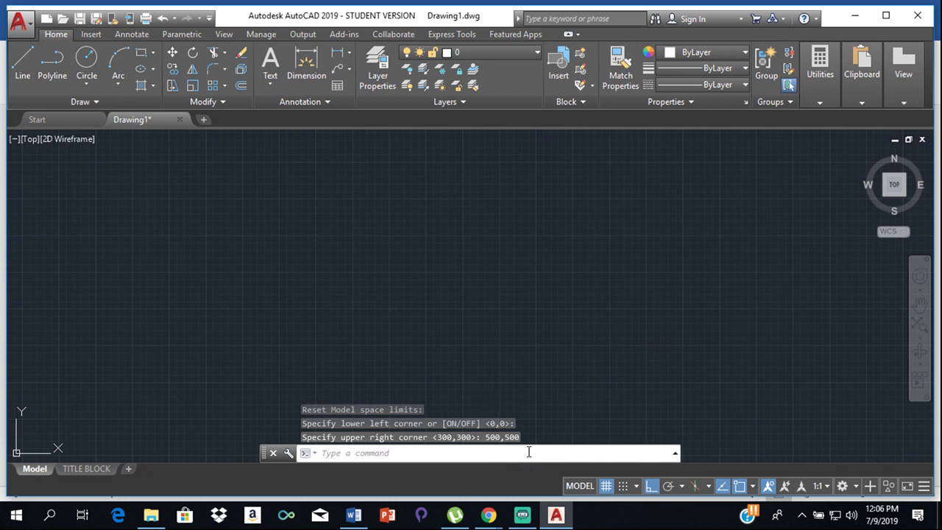
scroll(685, 336, up, 2)
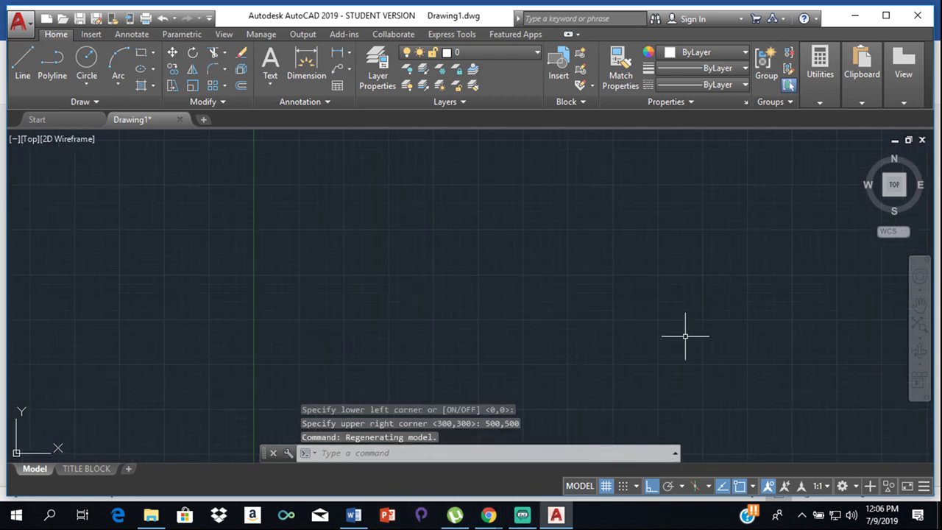
scroll(655, 334, down, 3)
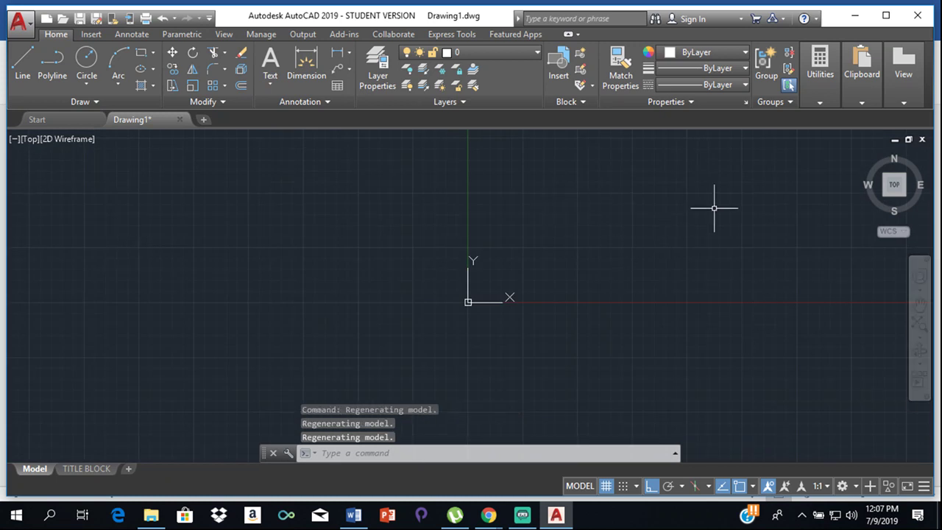
Reposition the view and turn on Isometric Drafting so the grid follows the isoplane
middle_drag(714, 203, 581, 282)
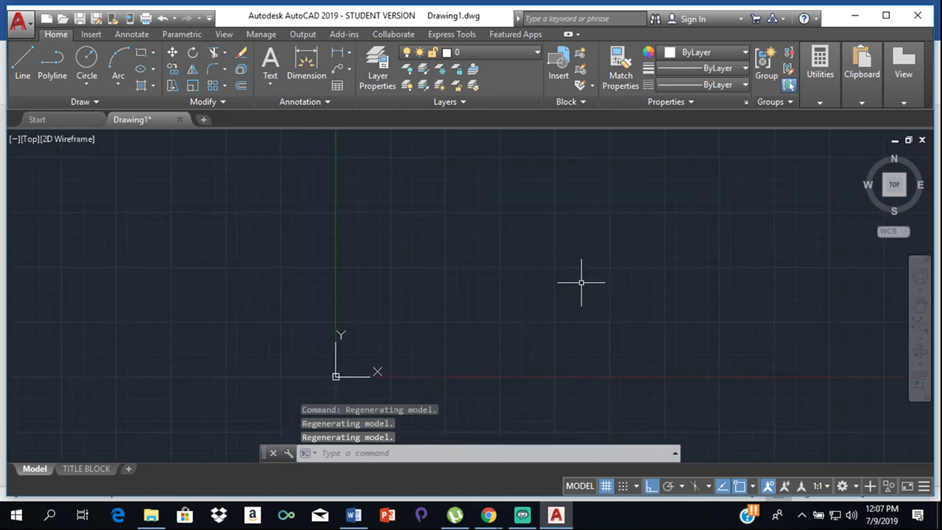
click(697, 492)
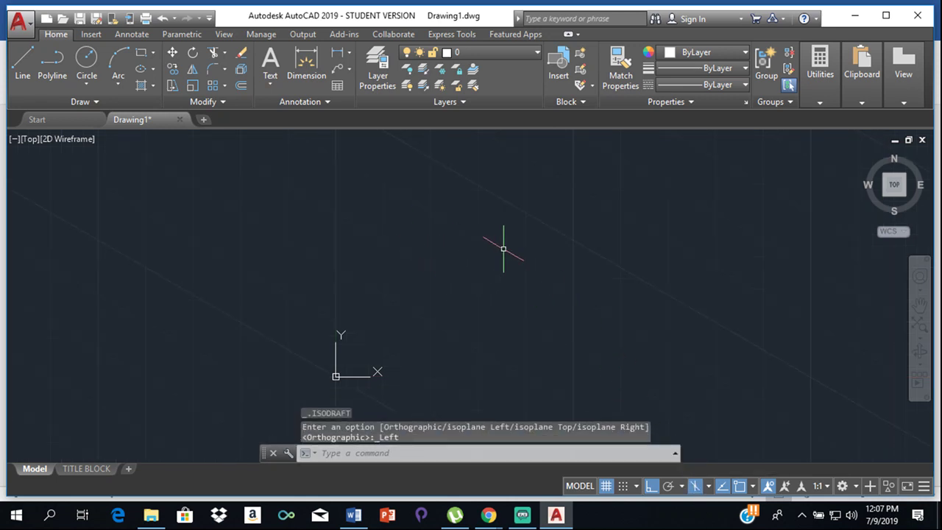
middle_drag(525, 245, 337, 288)
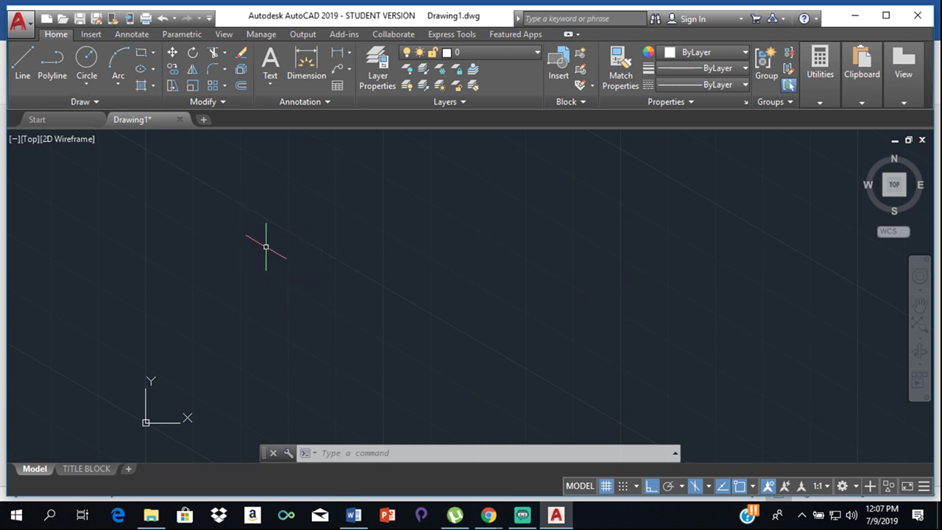
Start a line at the body's first corner and draw the 100-long first edge
text(l)
key(Return)
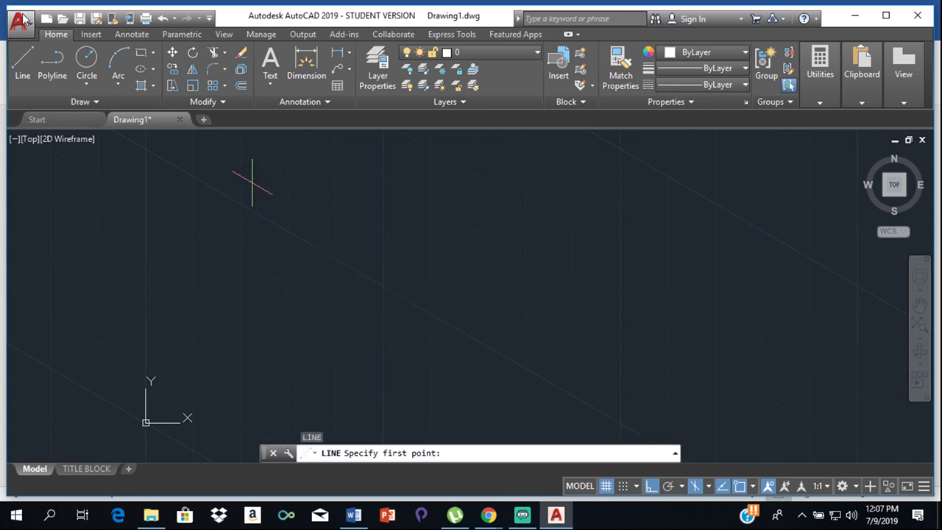
click(285, 229)
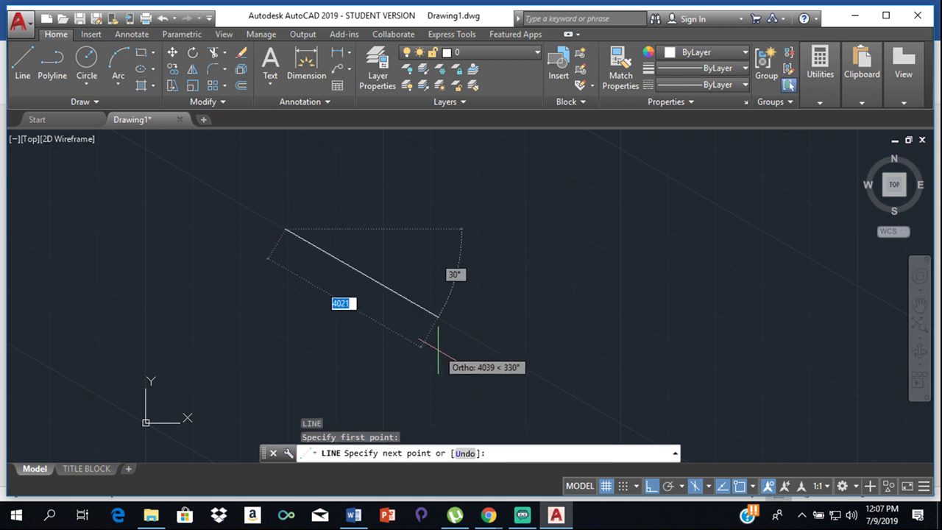
text(1)
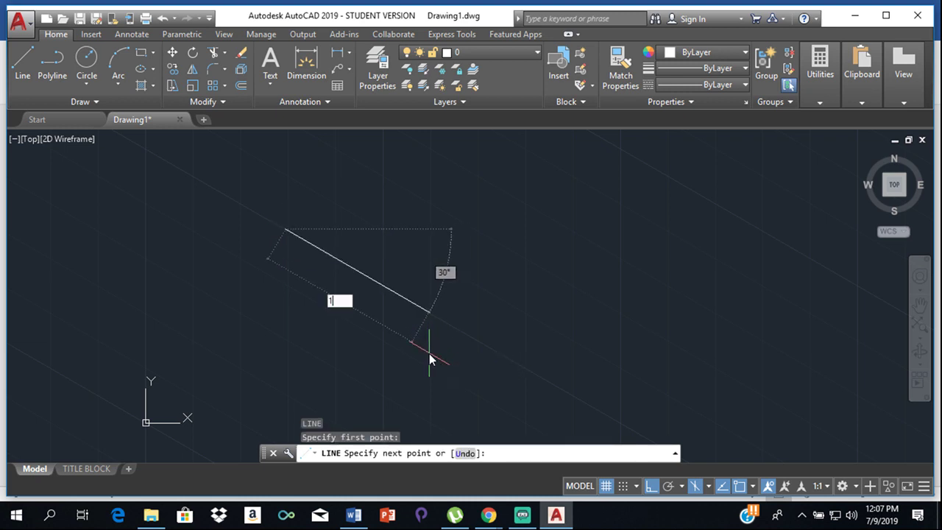
text(00)
key(Return)
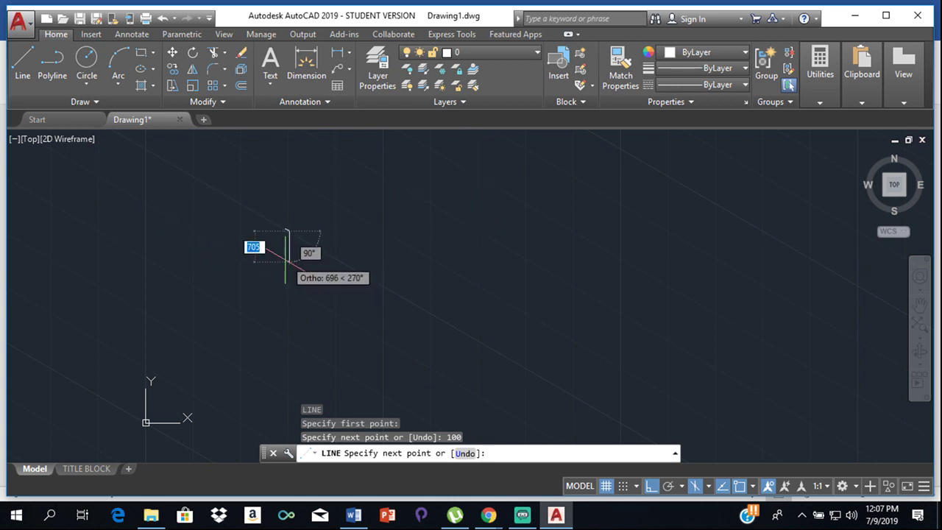
scroll(292, 256, up, 5)
mouse_move(293, 255)
middle_down()
mouse_move(321, 313)
mouse_move(326, 210)
middle_up()
scroll(326, 212, down, 5)
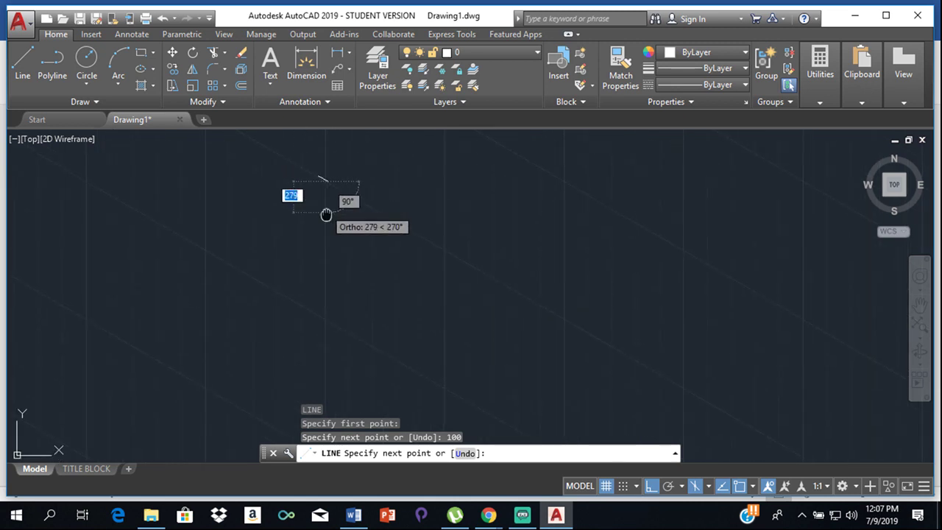
scroll(324, 232, up, 6)
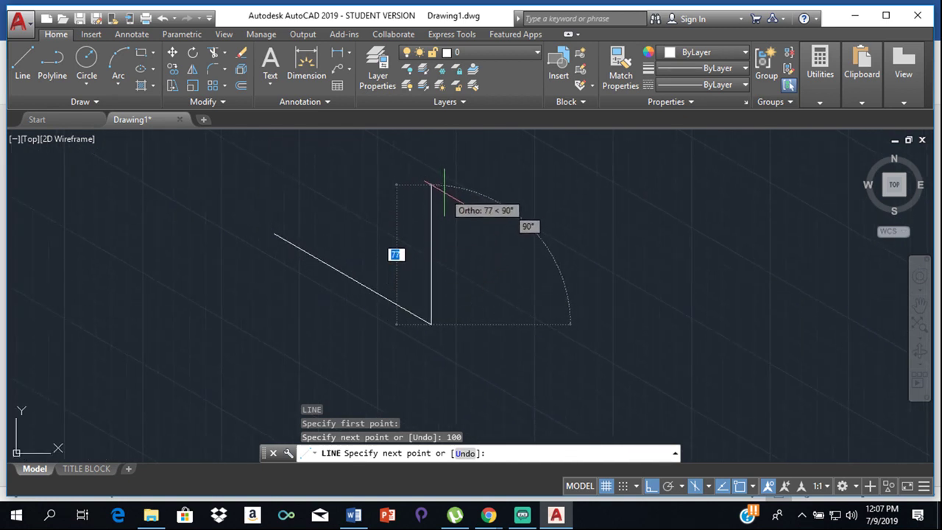
Add vertical edges of 50 and 10 and a 100 edge along 150°, then check the Word sketch
text(50)
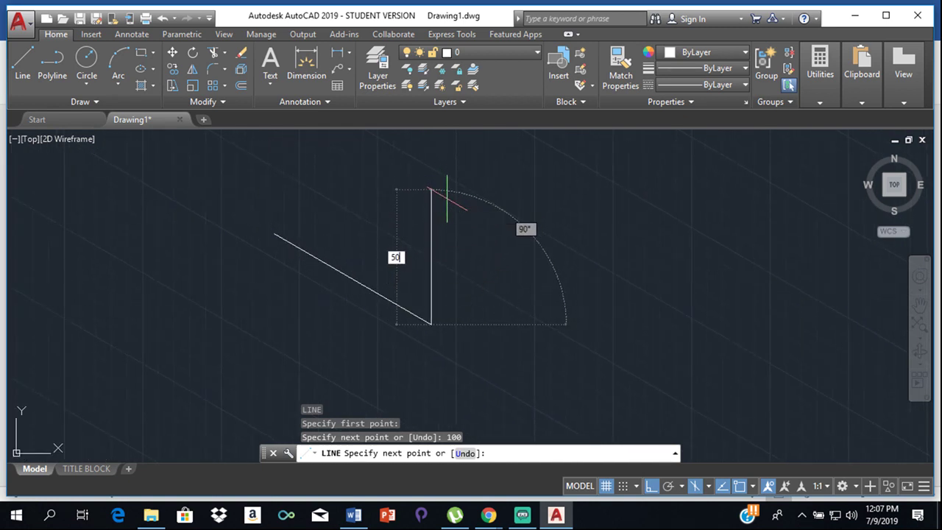
key(Return)
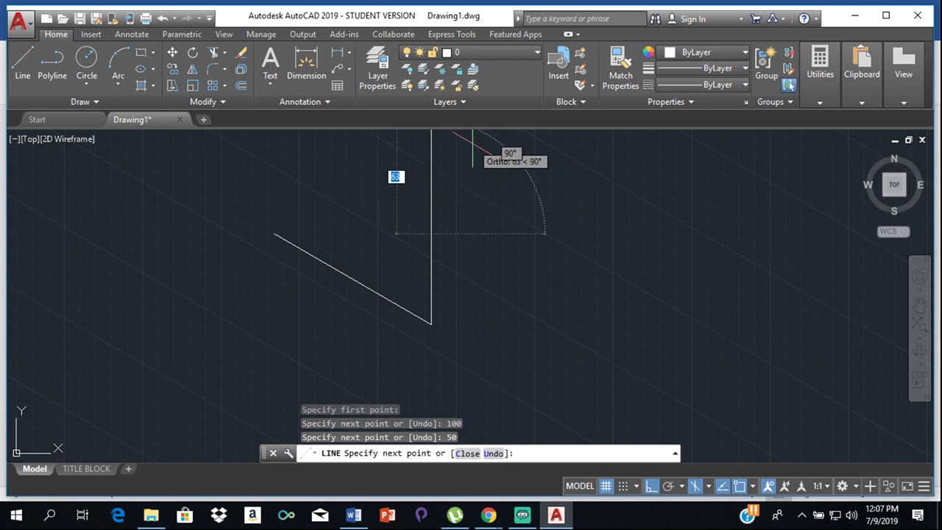
text(10)
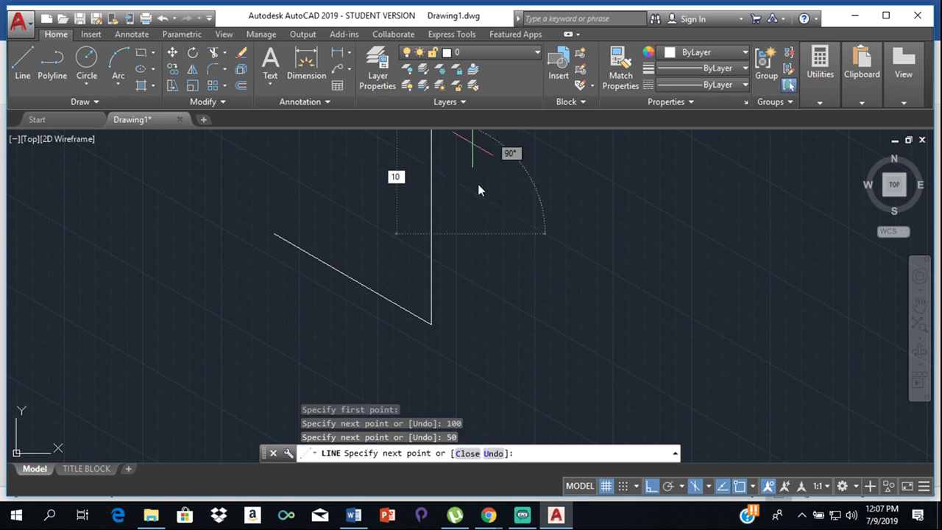
key(Return)
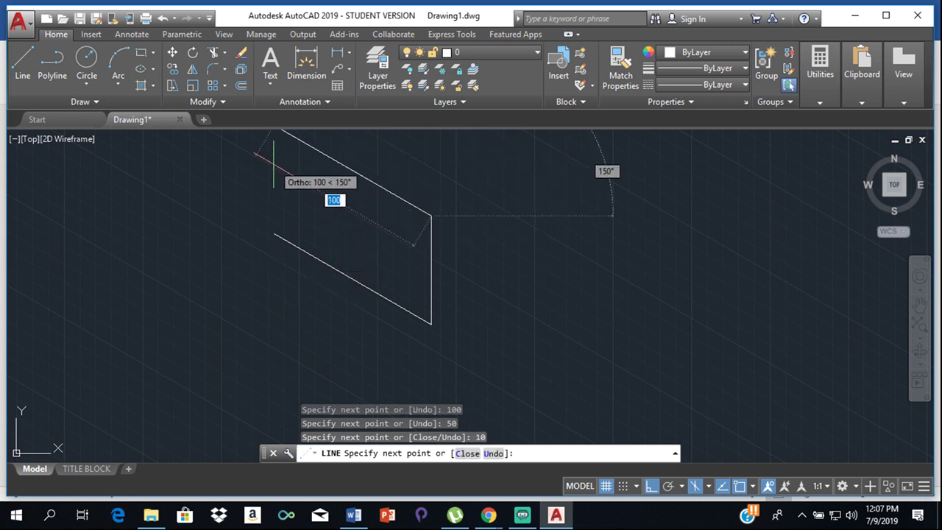
text(1)
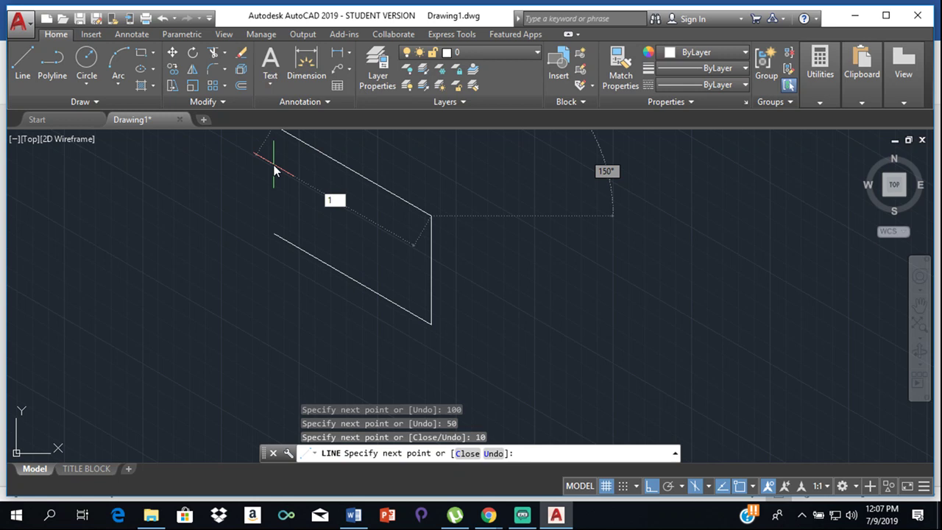
text(00)
key(Return)
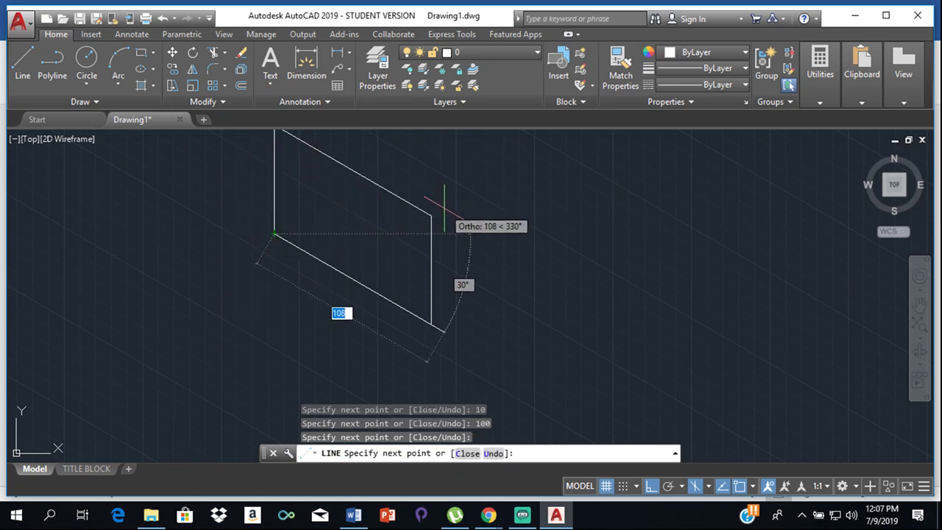
key(Escape)
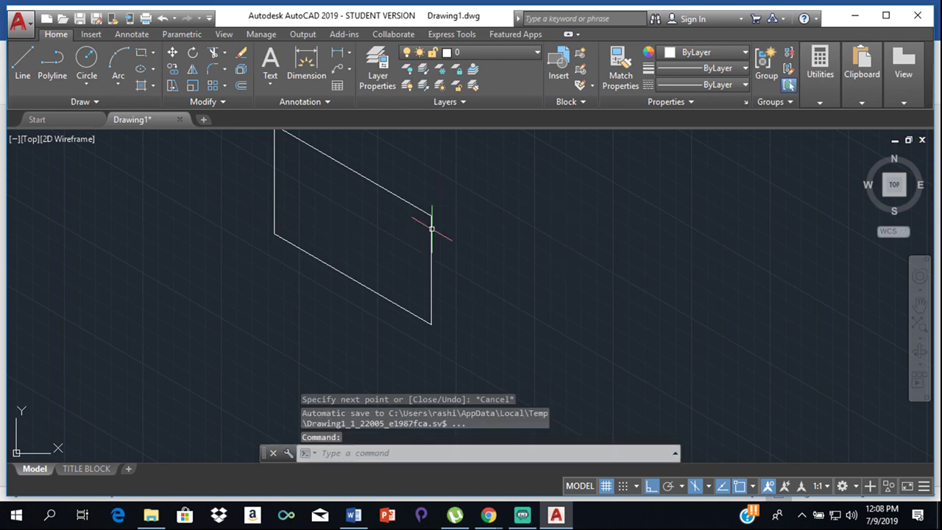
click(363, 520)
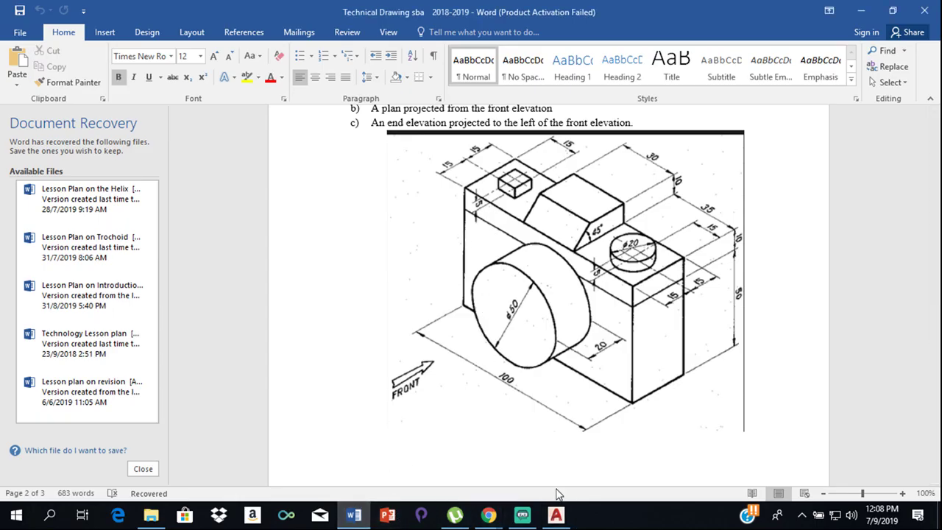
click(556, 514)
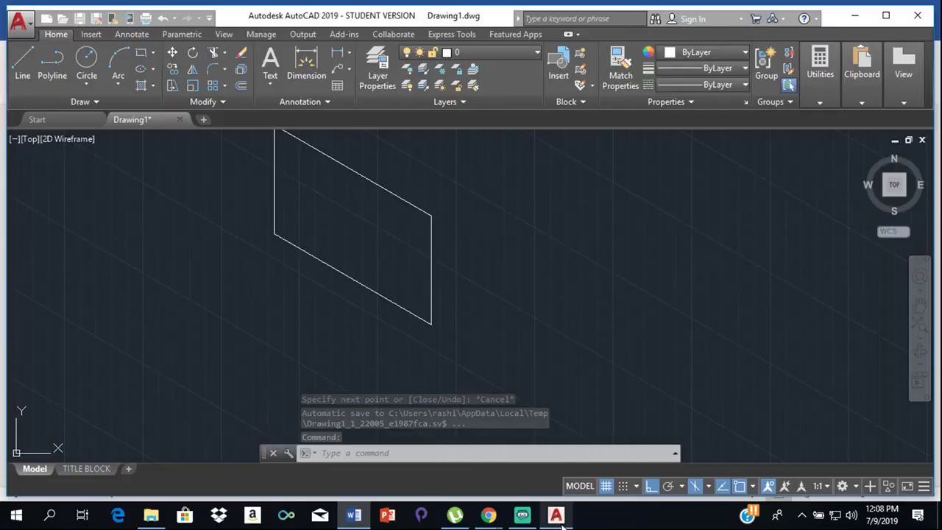
Draw a line from the right-edge endpoint parallel to the face's top edge
double_click(18, 78)
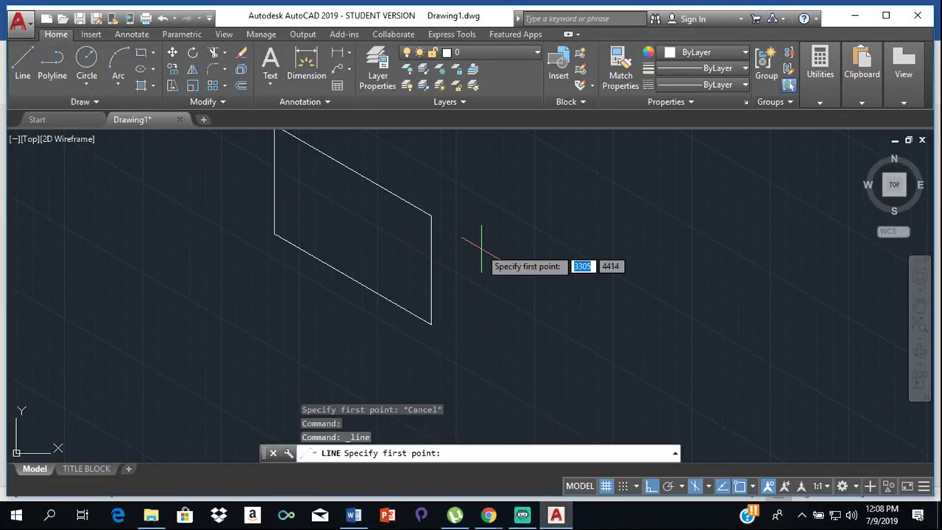
click(431, 234)
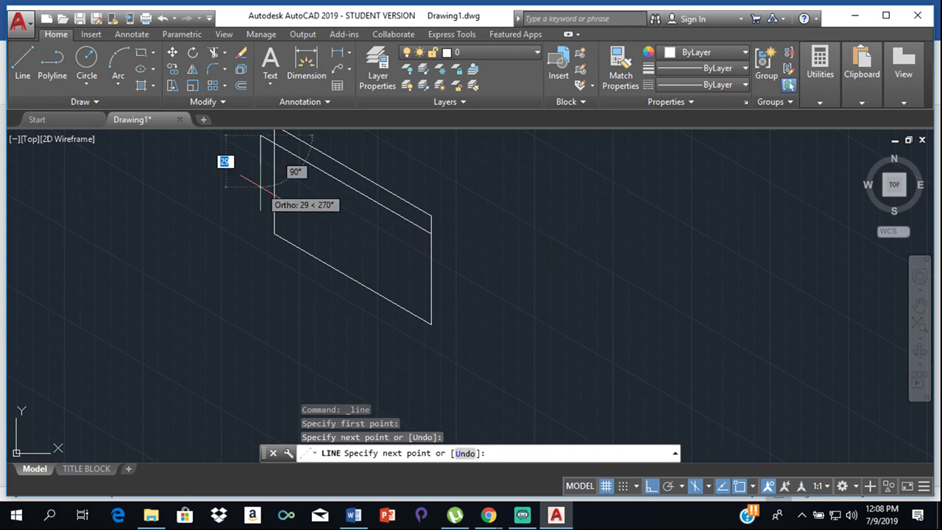
key(Escape)
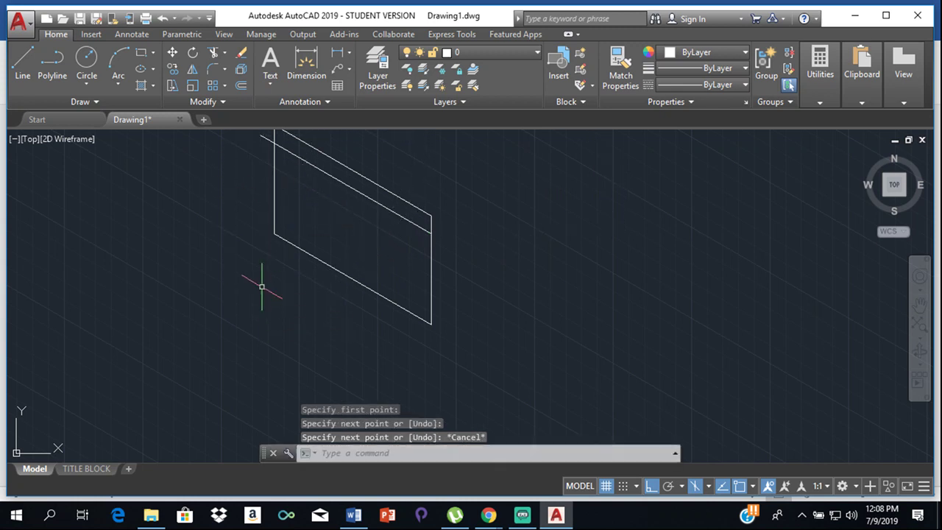
scroll(260, 201, up, 2)
scroll(332, 183, up, 2)
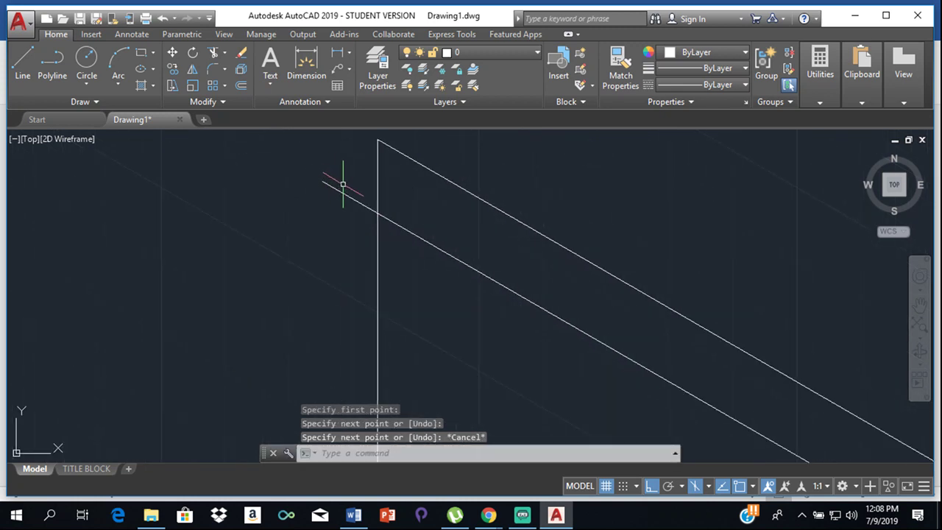
Trim the new line's stub that sticks out past the face's left edge
text(tr)
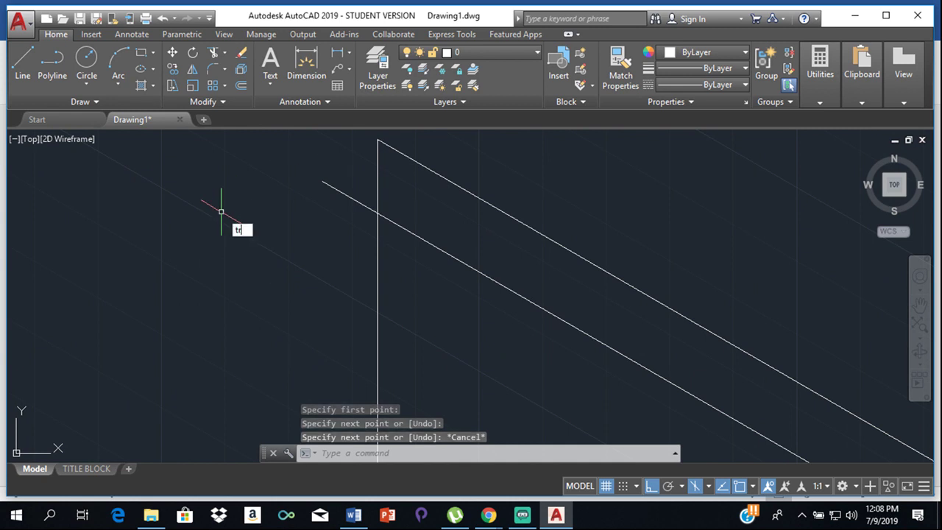
key(Return)
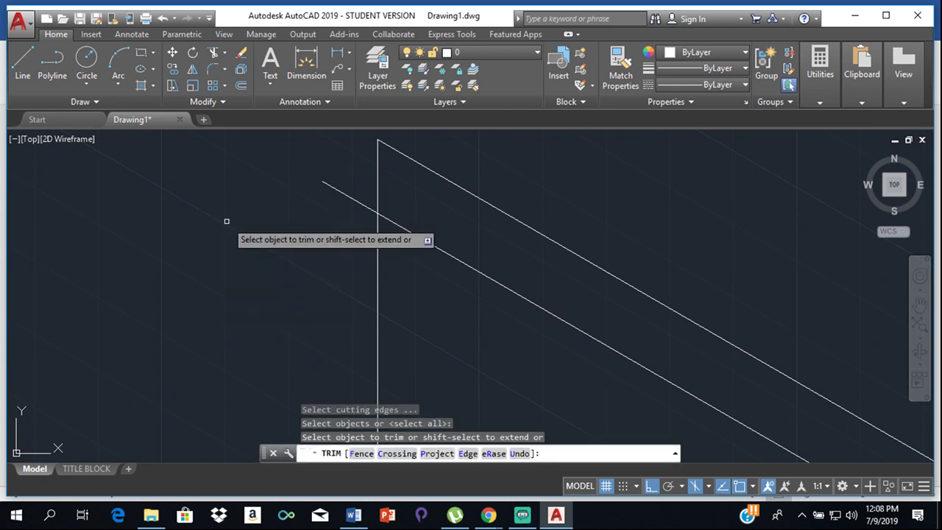
click(336, 189)
scroll(429, 198, down, 5)
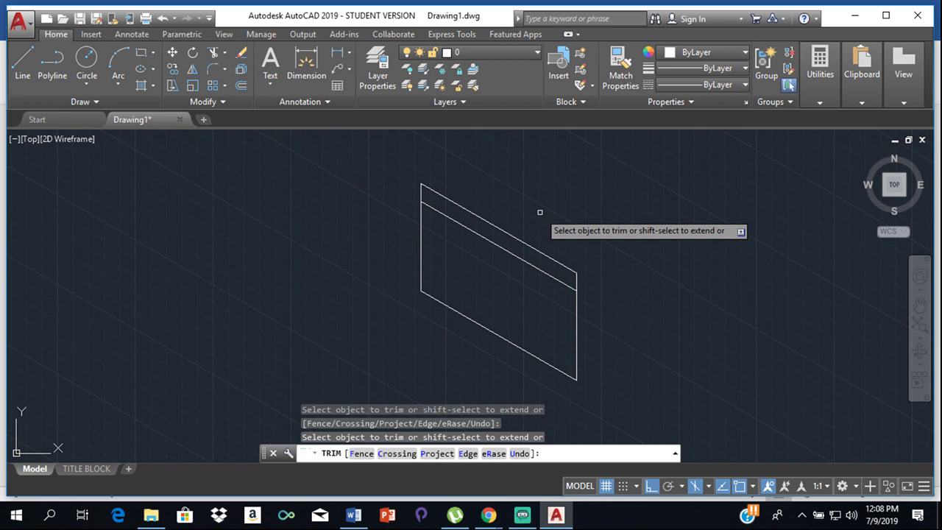
key(Escape)
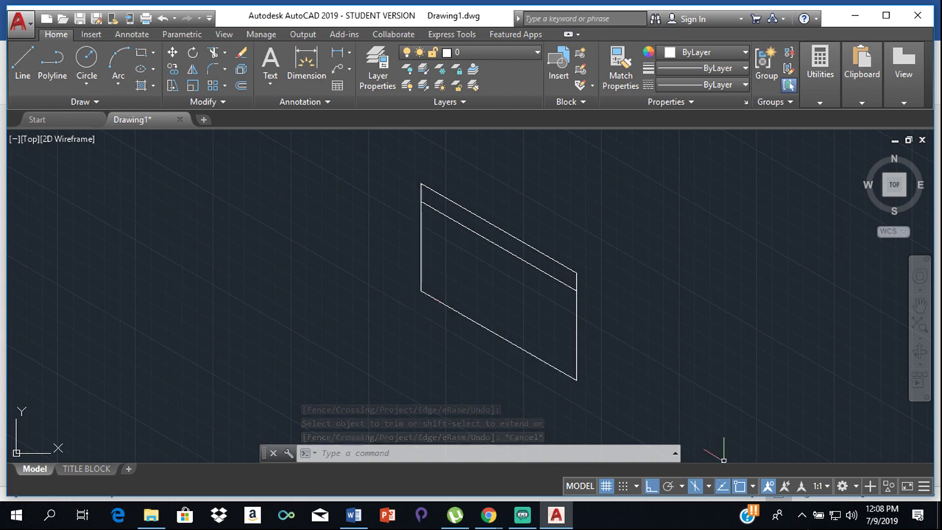
click(752, 487)
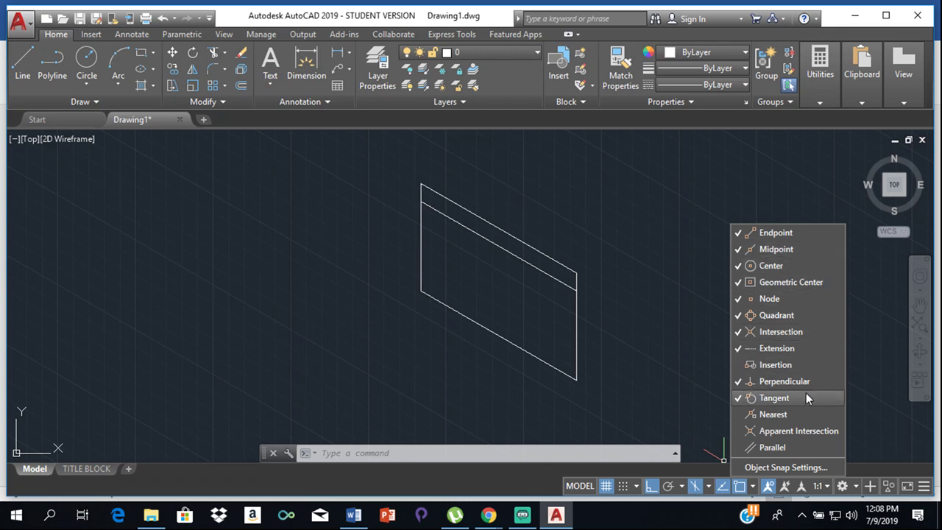
Toggle Tangent object snapping and bring the Word camera sketch to the front
click(781, 403)
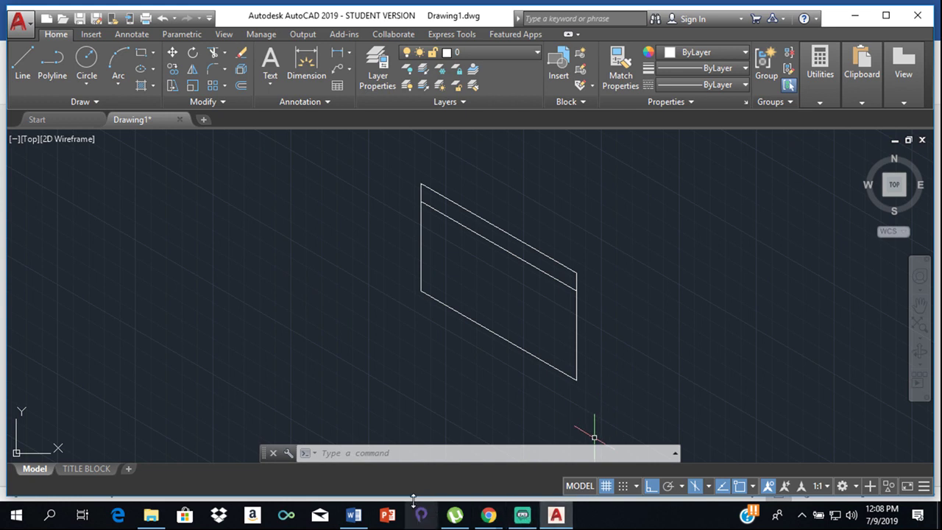
click(354, 515)
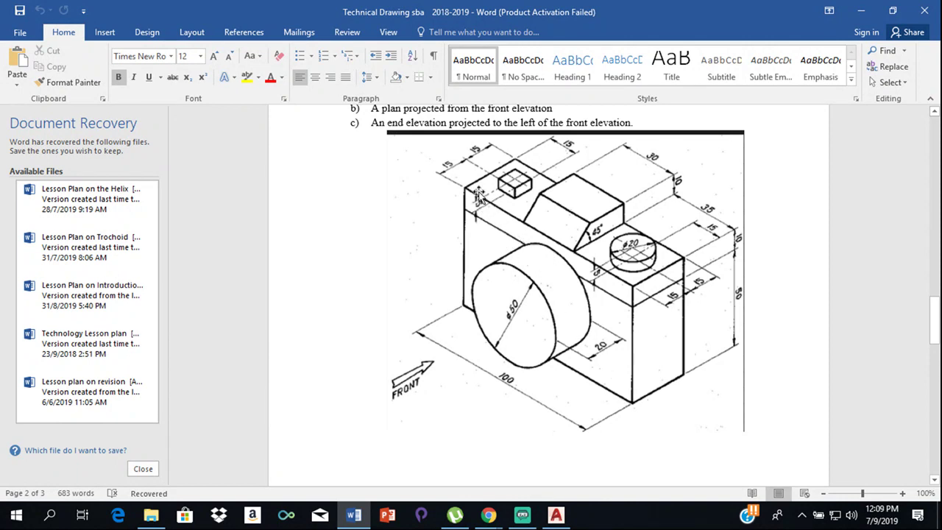
Back in AutoCAD, draw a guide line from the face's top-left corner to its bottom-right corner
click(555, 515)
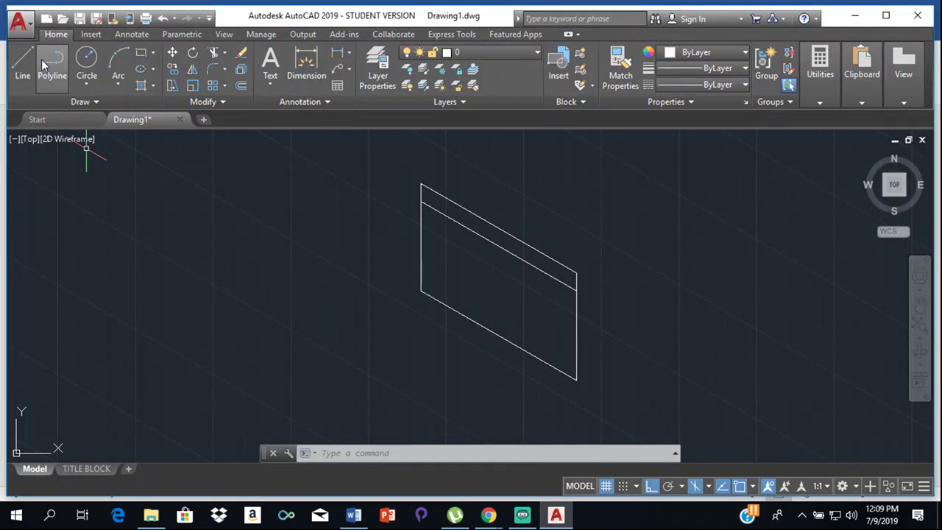
click(23, 63)
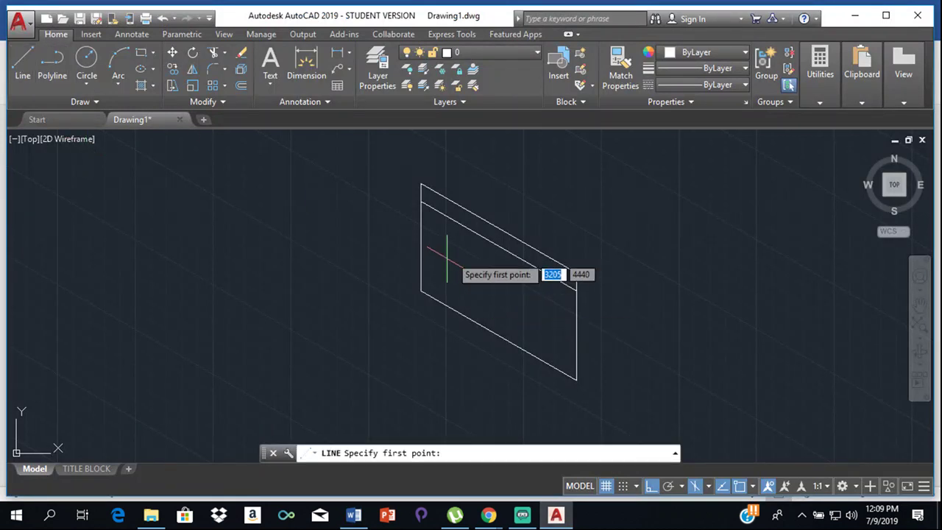
click(420, 185)
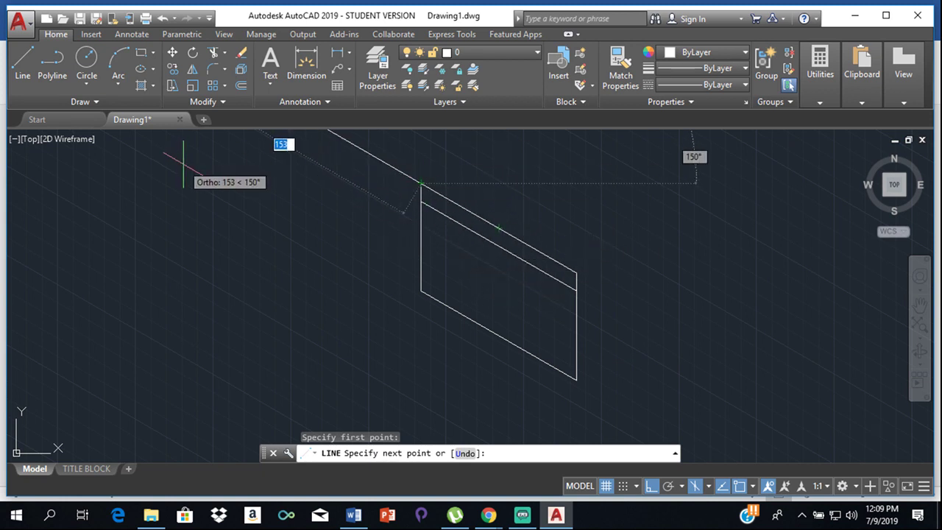
click(576, 379)
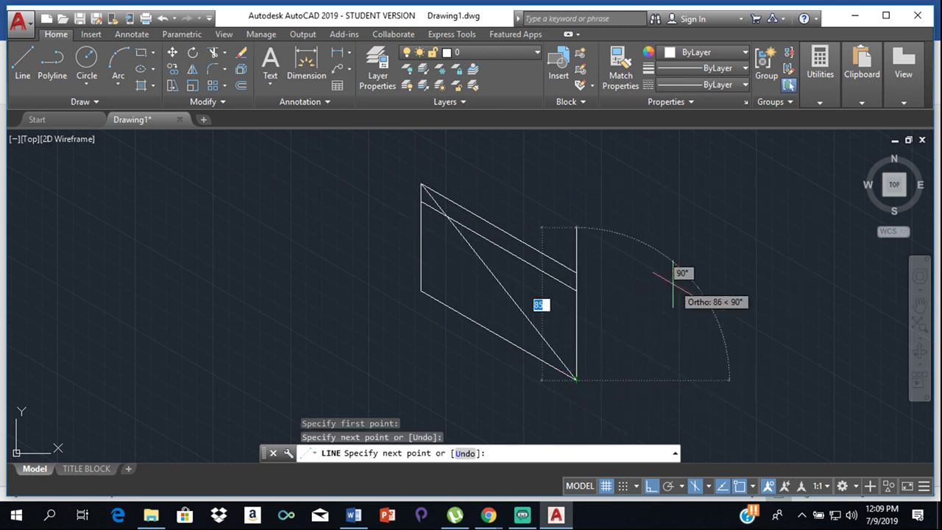
key(Return)
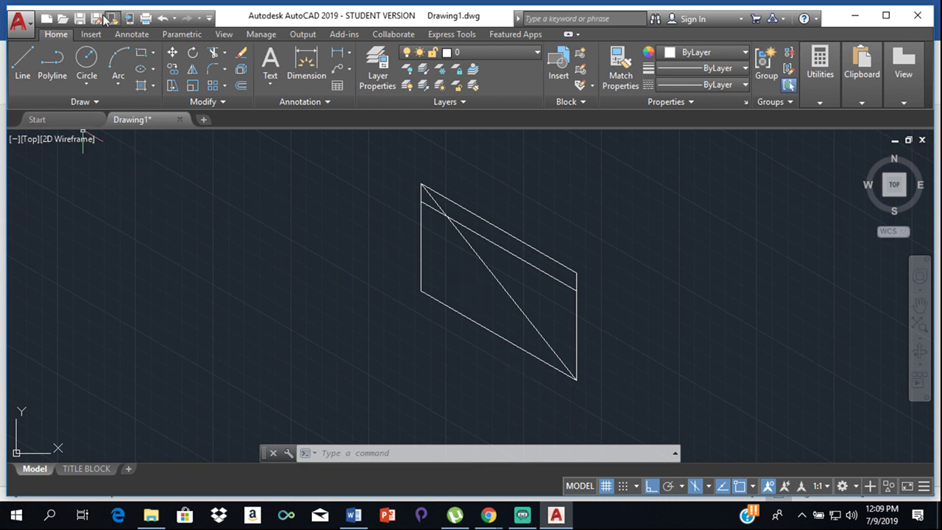
Try a centre-radius circle at the diagonal's midpoint, then cancel it
click(83, 80)
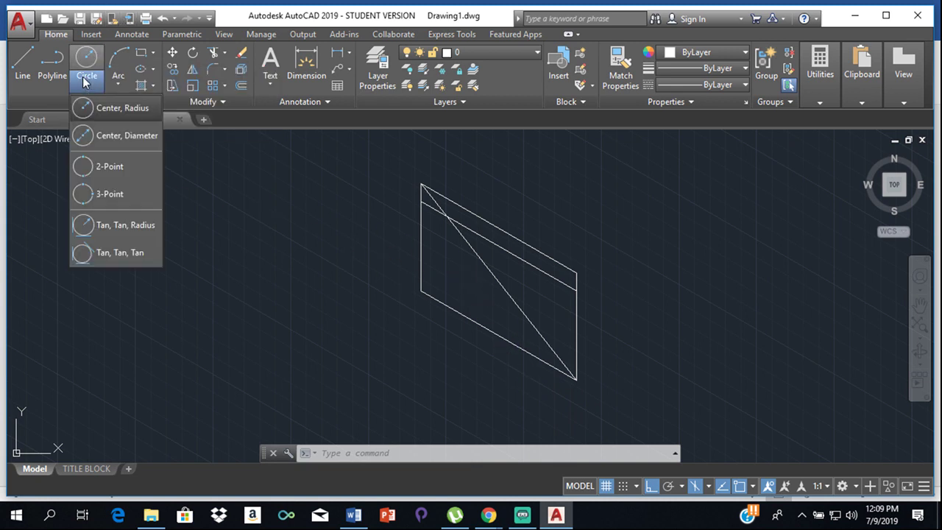
click(120, 110)
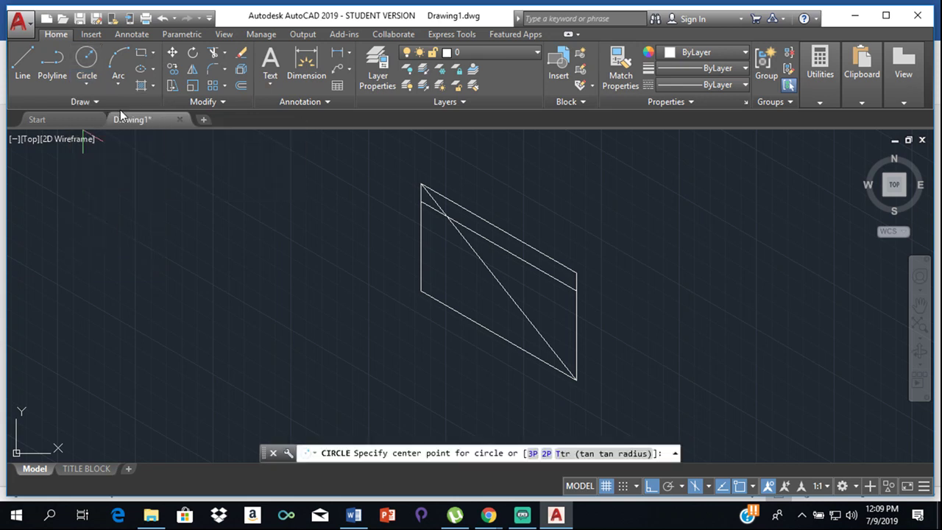
click(92, 66)
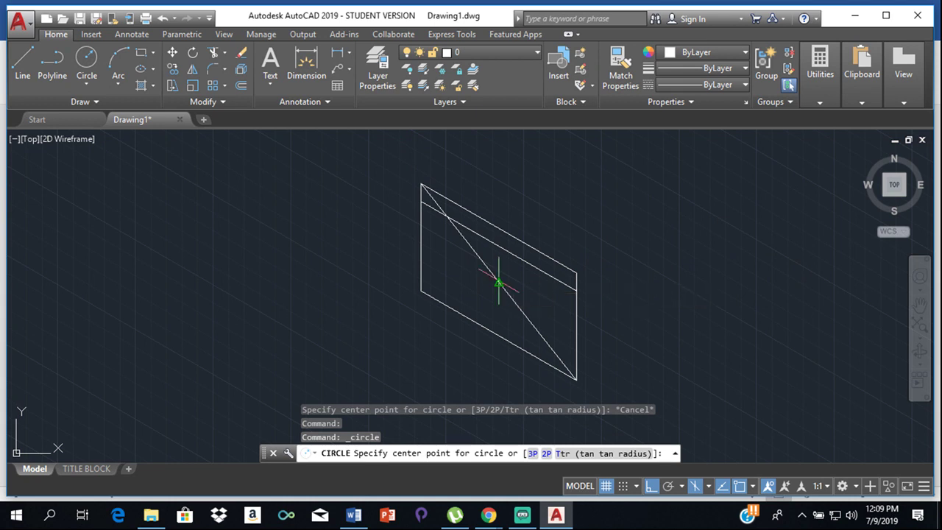
click(498, 283)
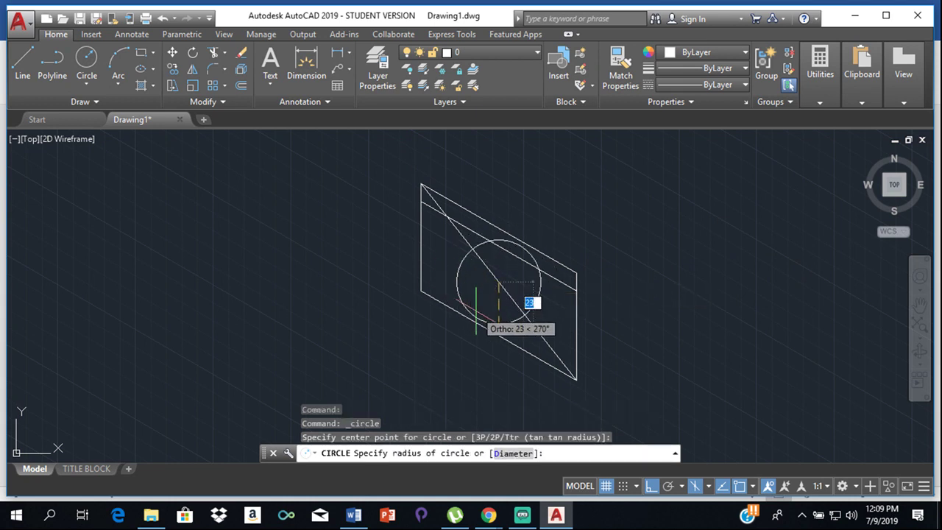
key(Escape)
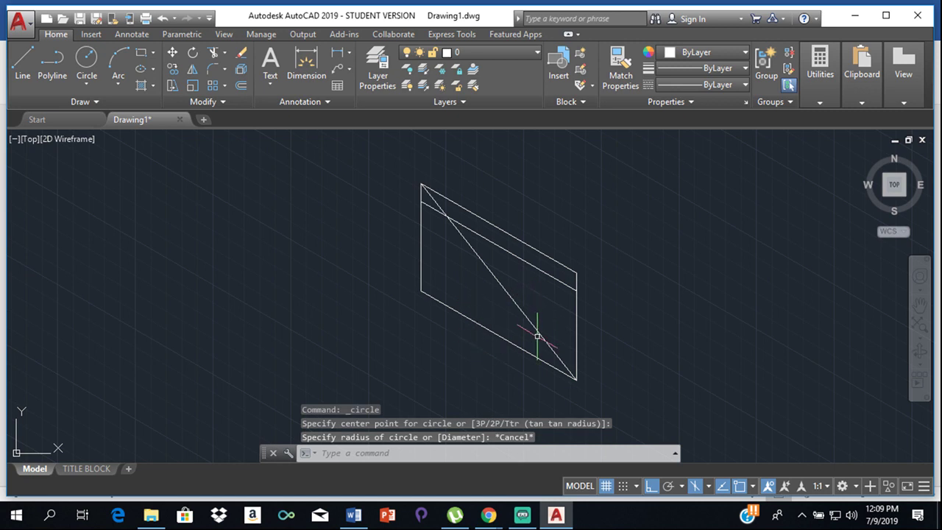
Draw a radius 25 isocircle at the diagonal's midpoint and delete the diagonal guide line
text(ell)
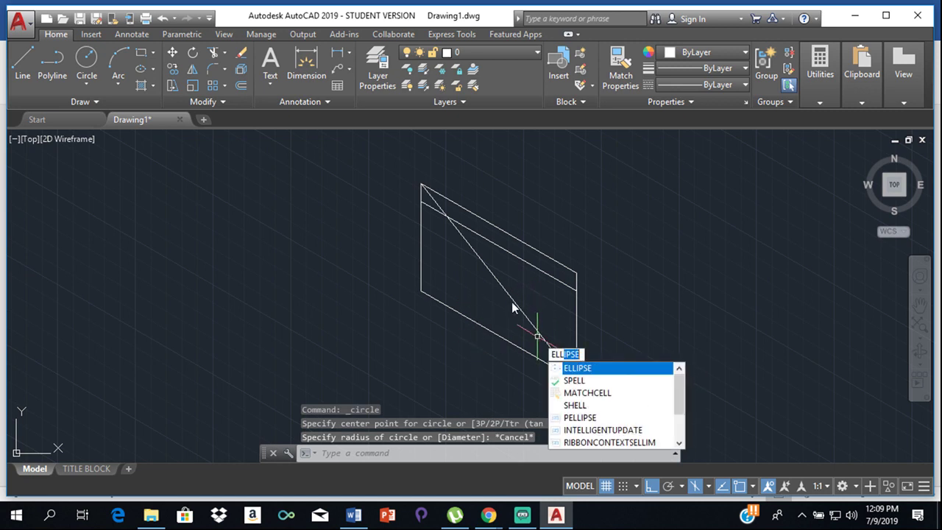
key(Return)
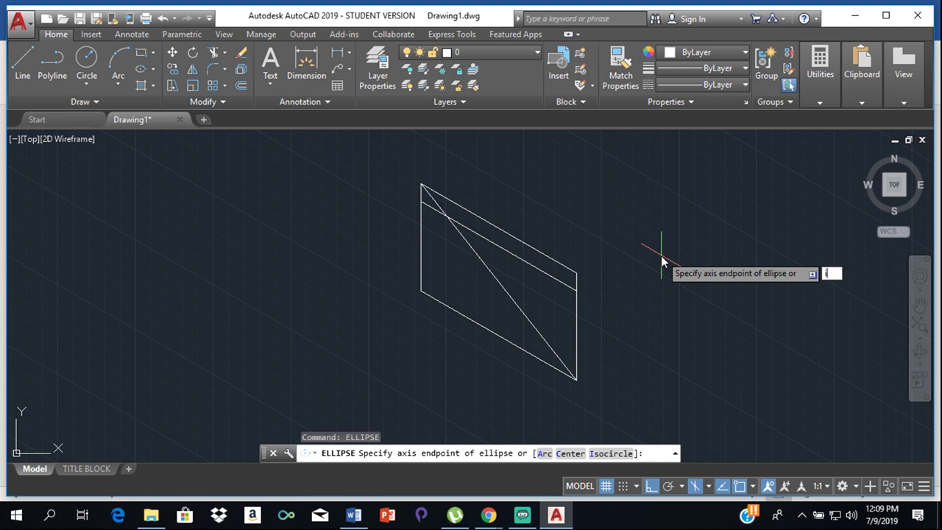
key(Return)
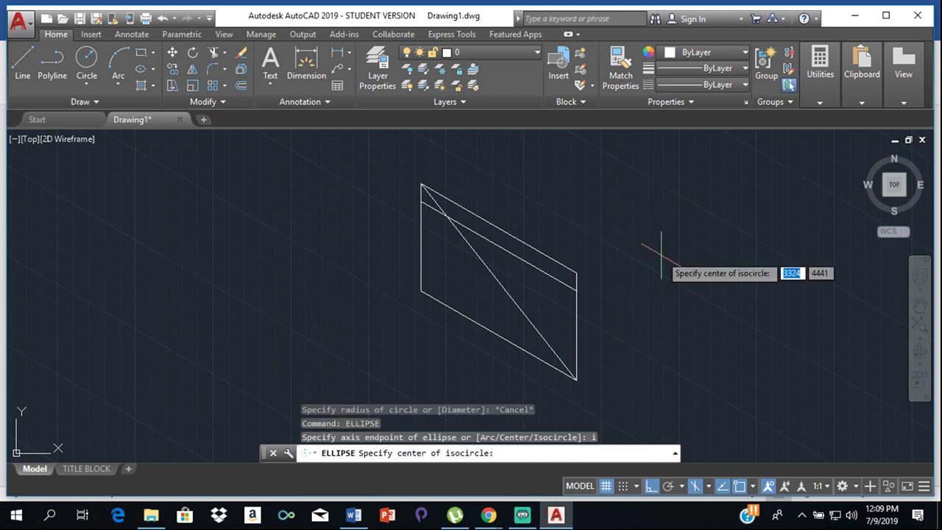
click(499, 282)
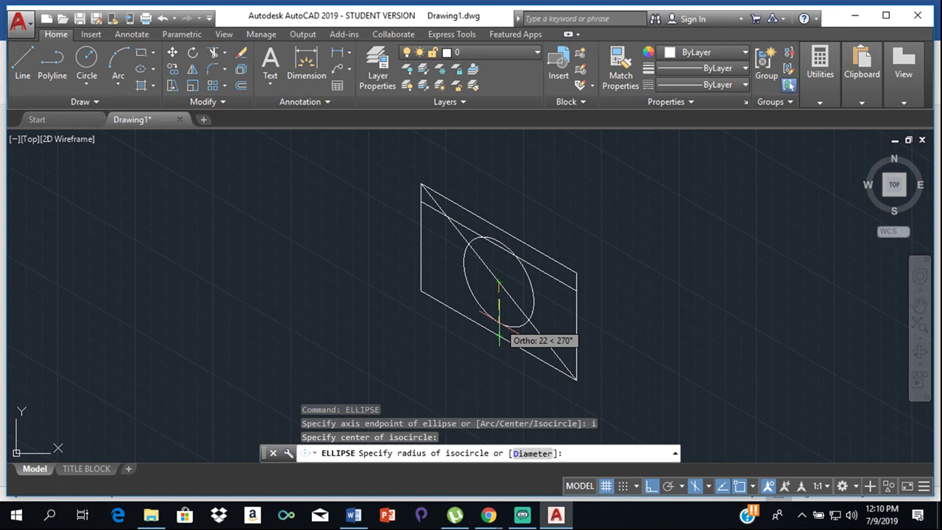
text(25)
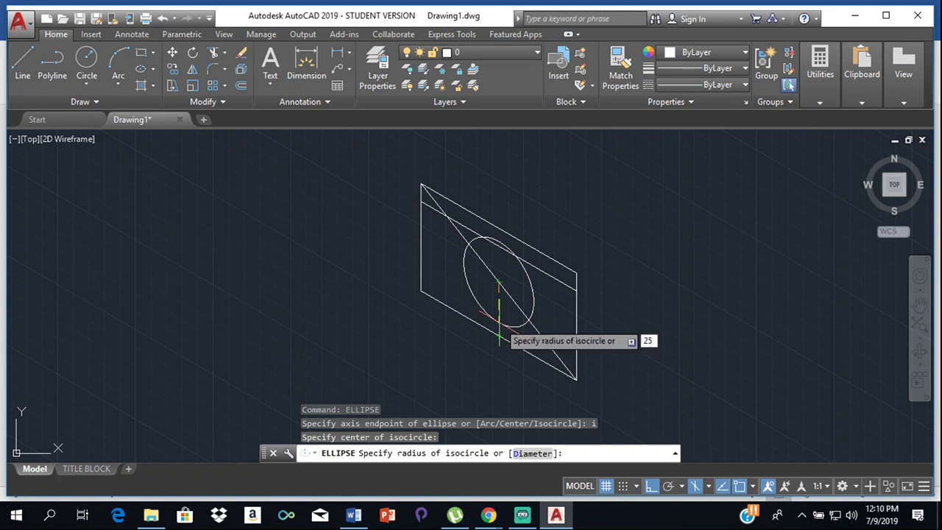
key(Return)
scroll(501, 293, up, 3)
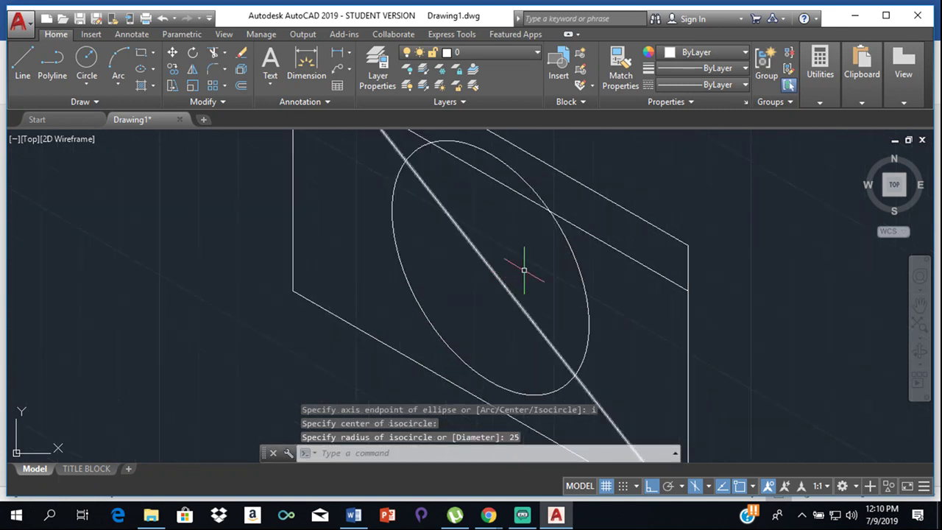
scroll(524, 268, down, 5)
click(521, 272)
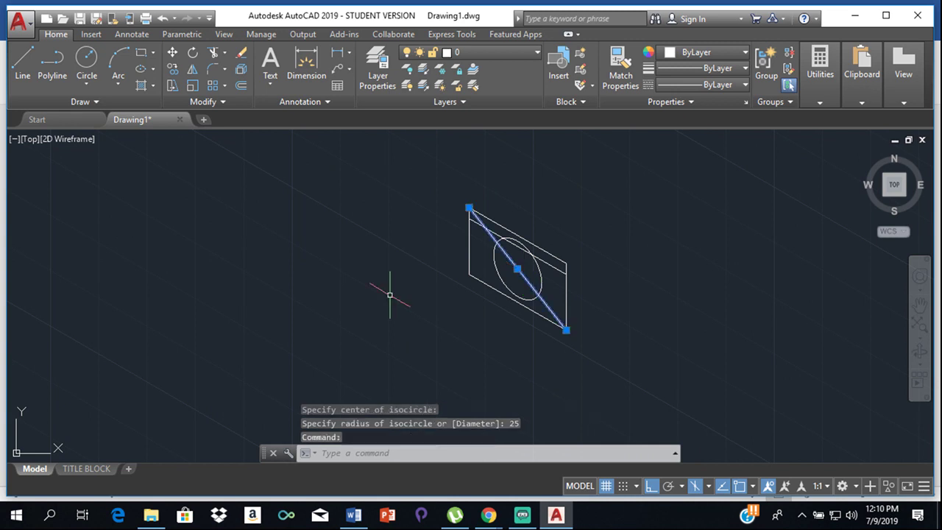
key(Delete)
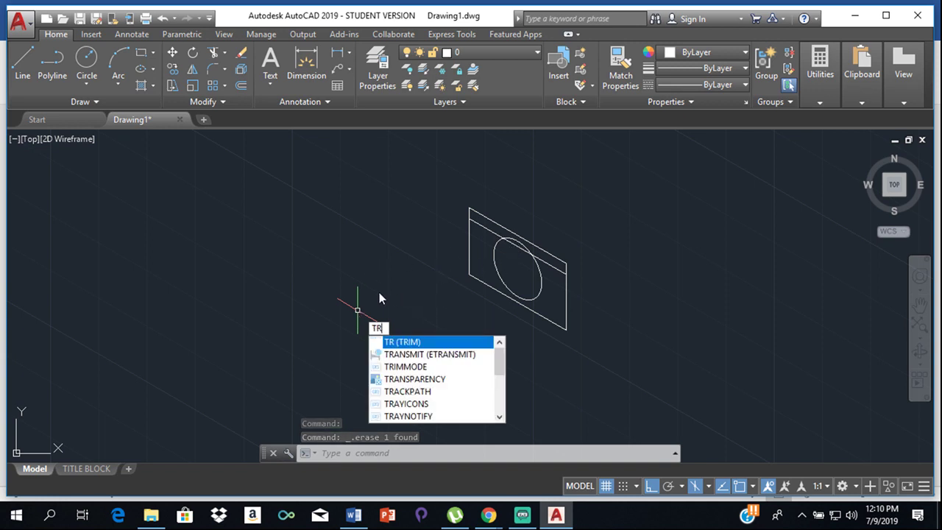
Trim away the segment of the dividing line lying inside the lens ellipse
key(Return)
key(Return)
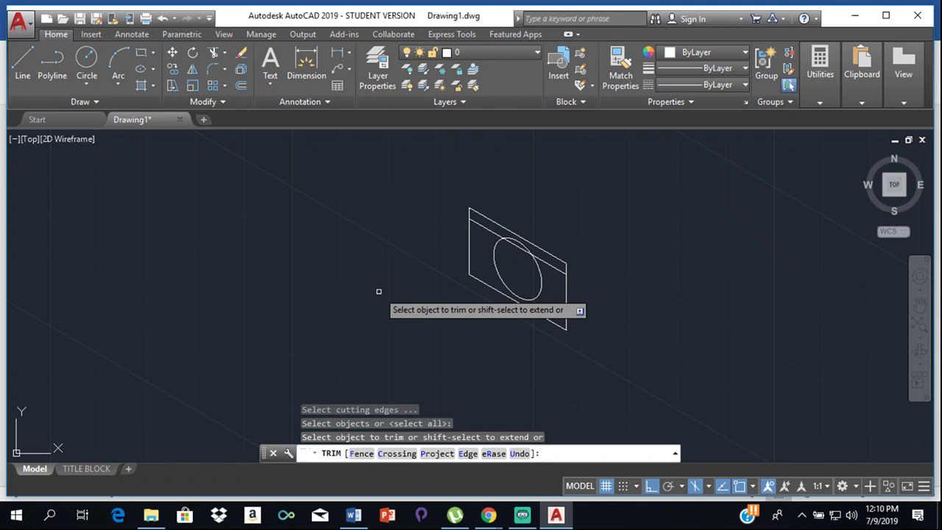
scroll(538, 271, up, 5)
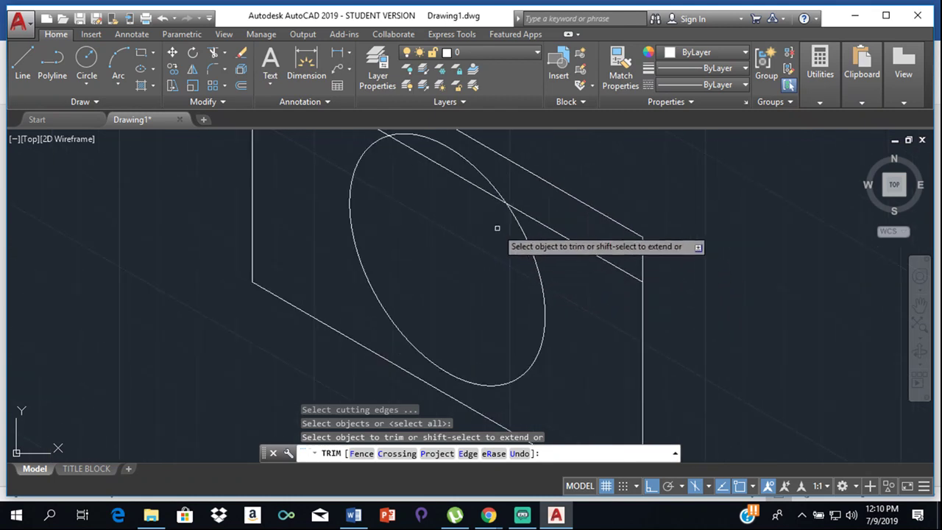
click(464, 179)
key(Escape)
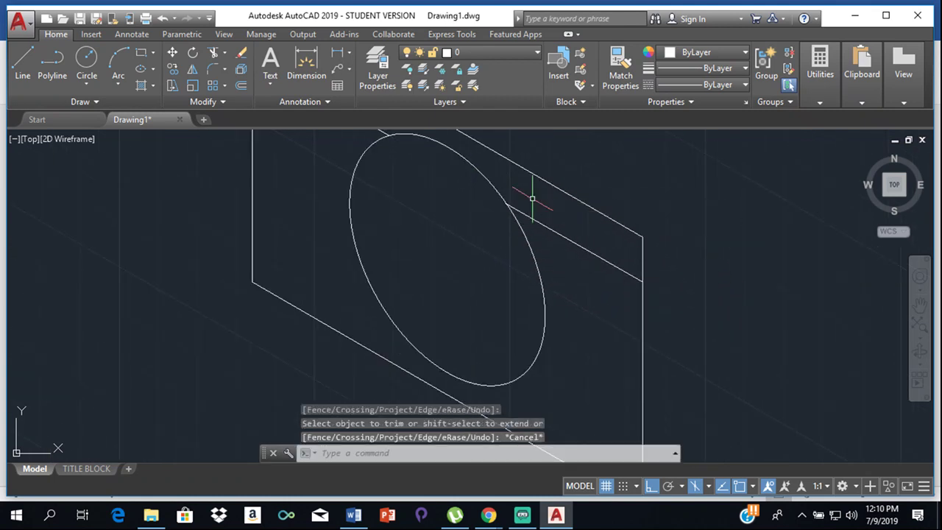
scroll(475, 146, down, 8)
scroll(495, 158, up, 4)
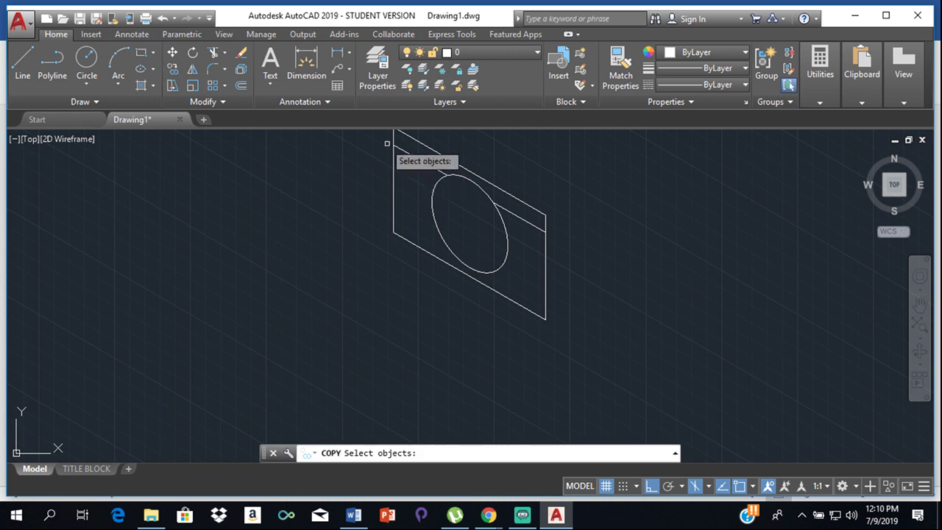
Select the lens isocircle for copying and set the copy's base point at its centre
click(468, 183)
key(Return)
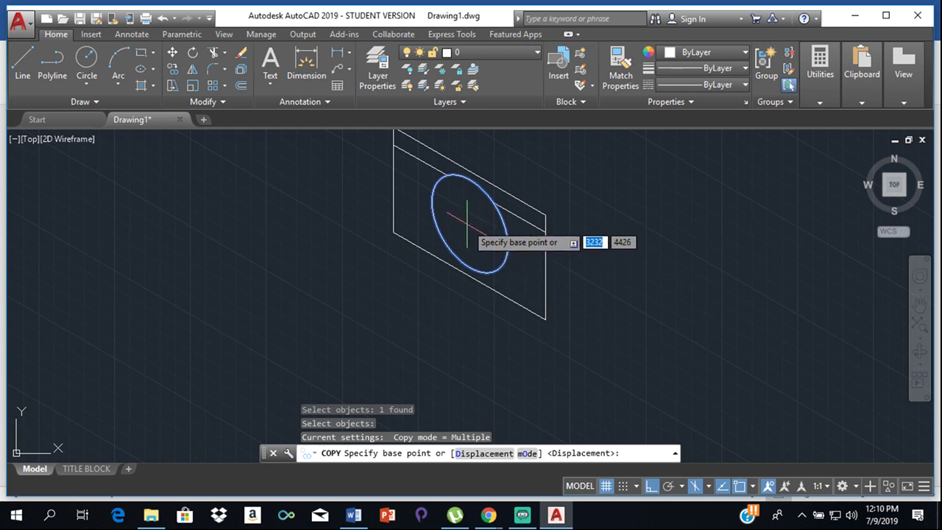
scroll(470, 220, up, 3)
scroll(472, 221, down, 2)
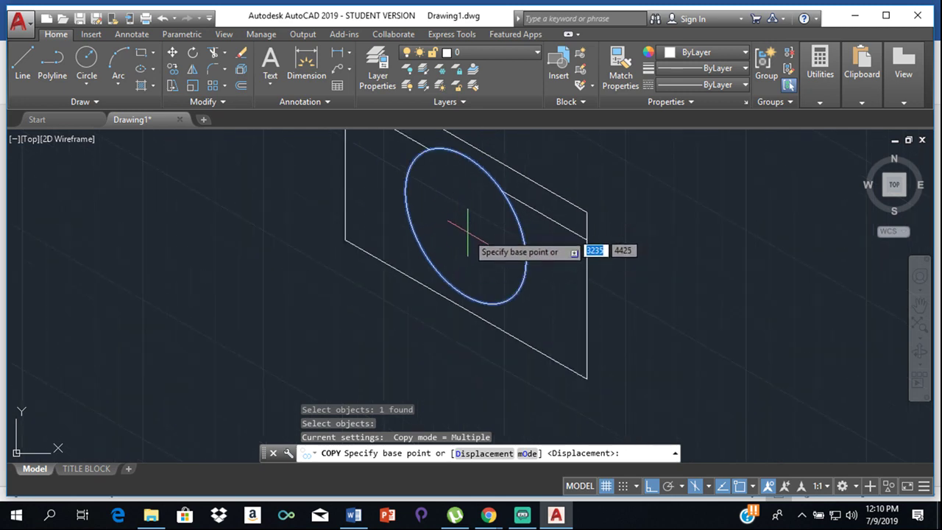
middle_drag(470, 231, 459, 231)
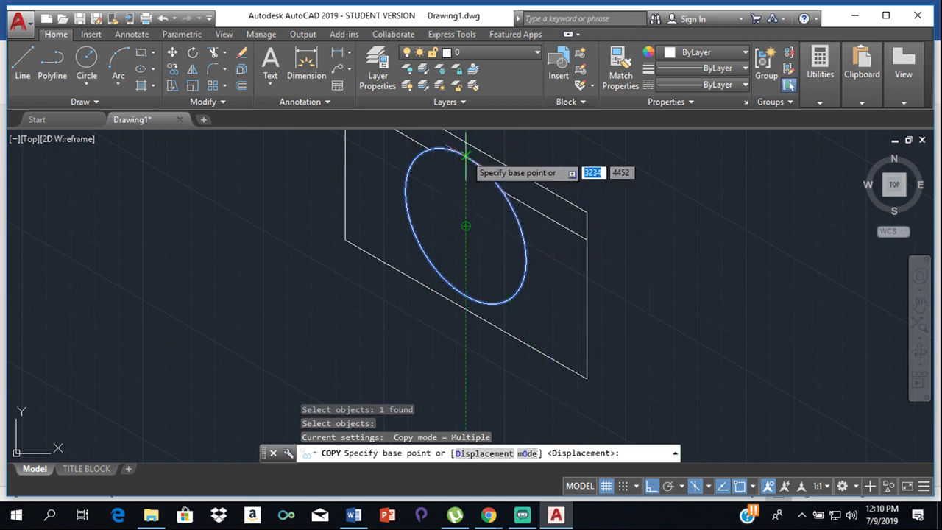
click(468, 222)
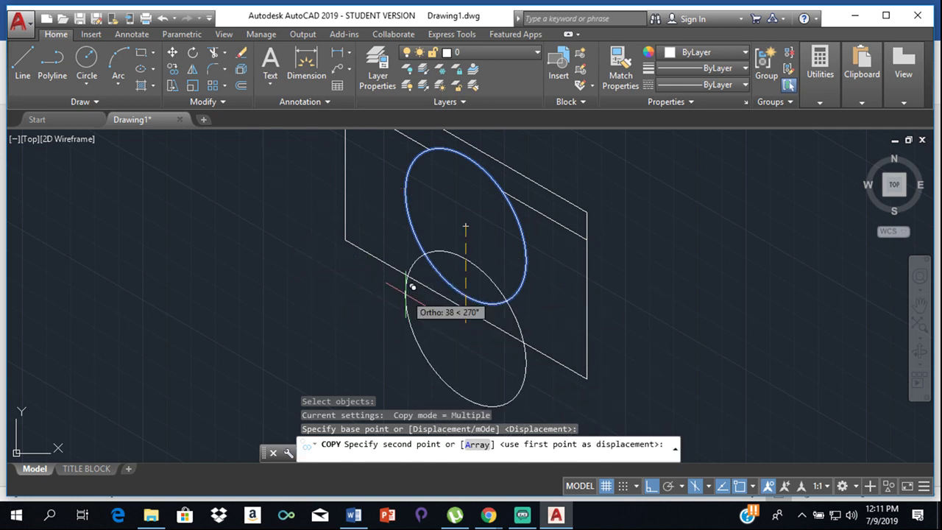
key(super+p)
key(Escape)
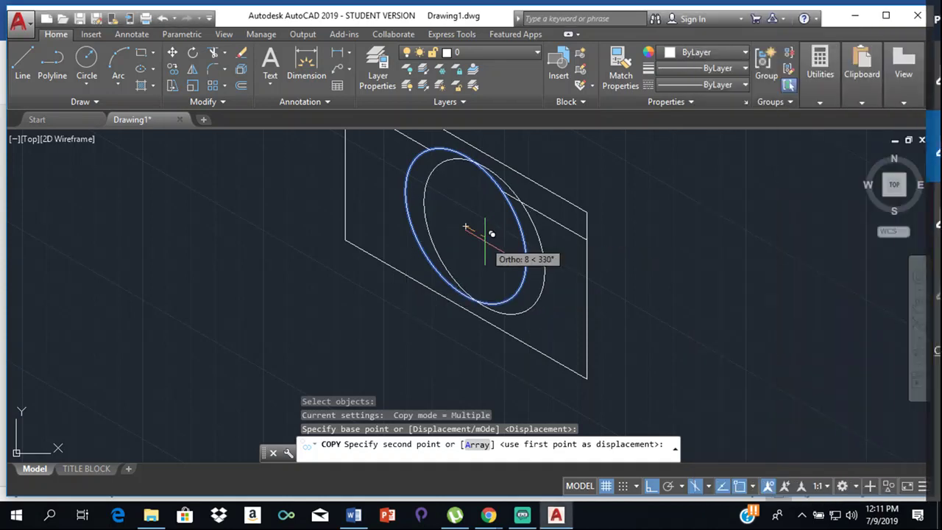
Switch Isodraft to Isoplane Right and place the lens ellipse copy 20 units along the axis
click(708, 484)
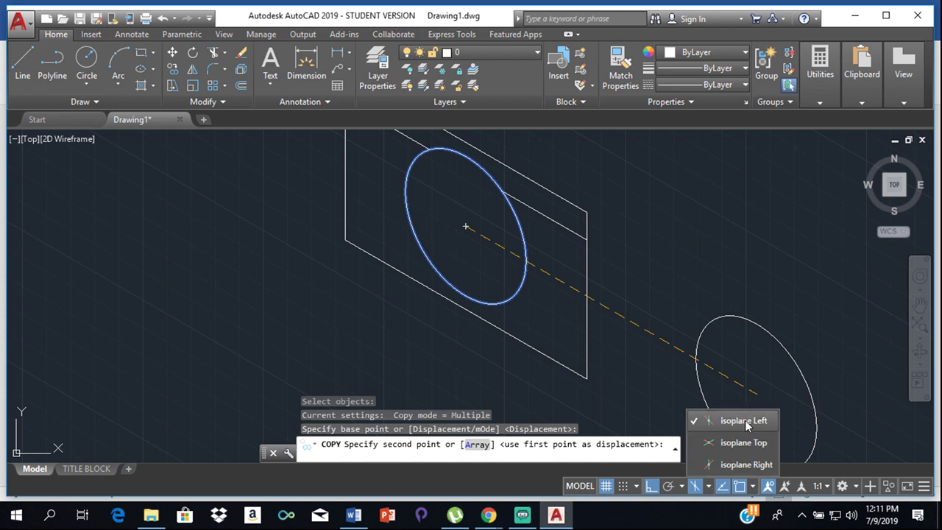
click(745, 464)
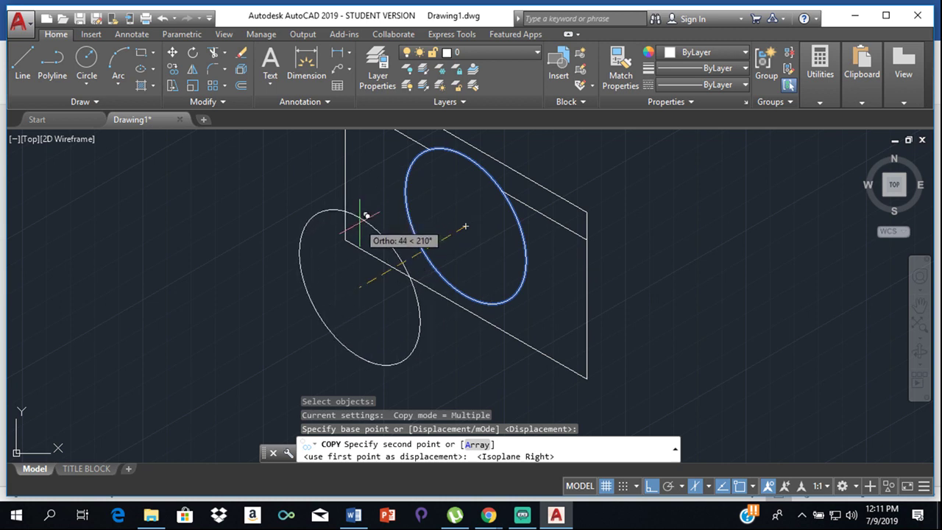
key(super+p)
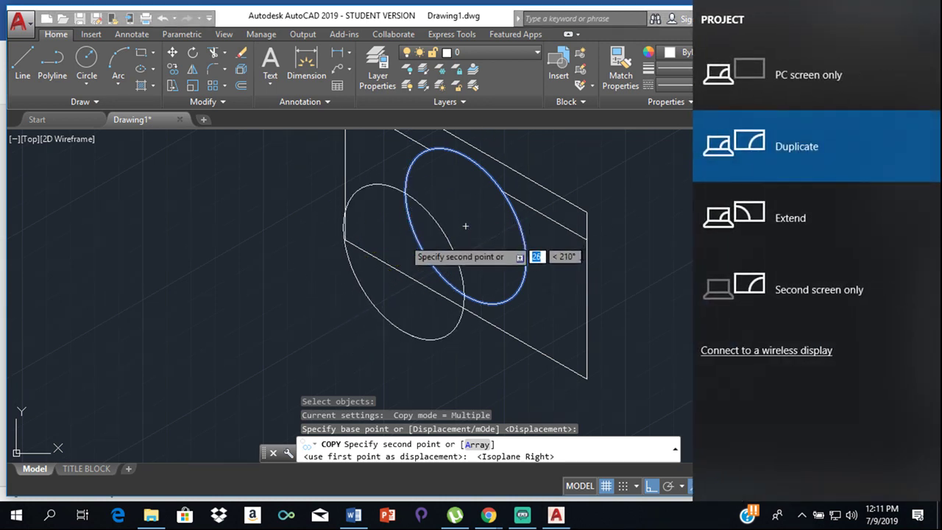
key(Escape)
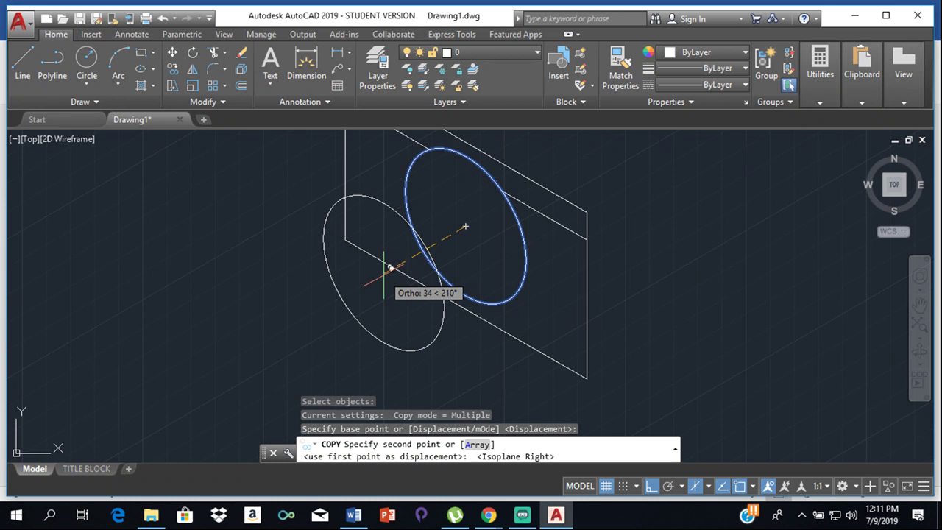
text(2)
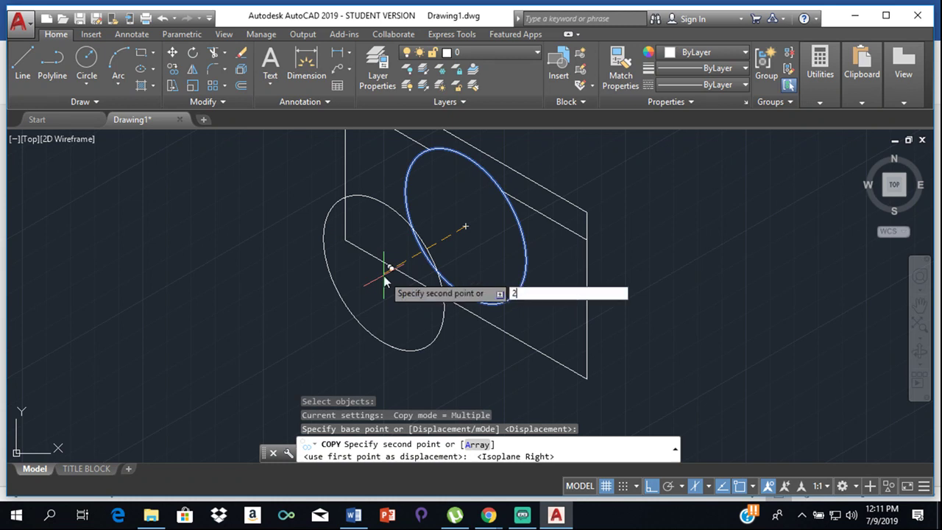
text(0)
key(Return)
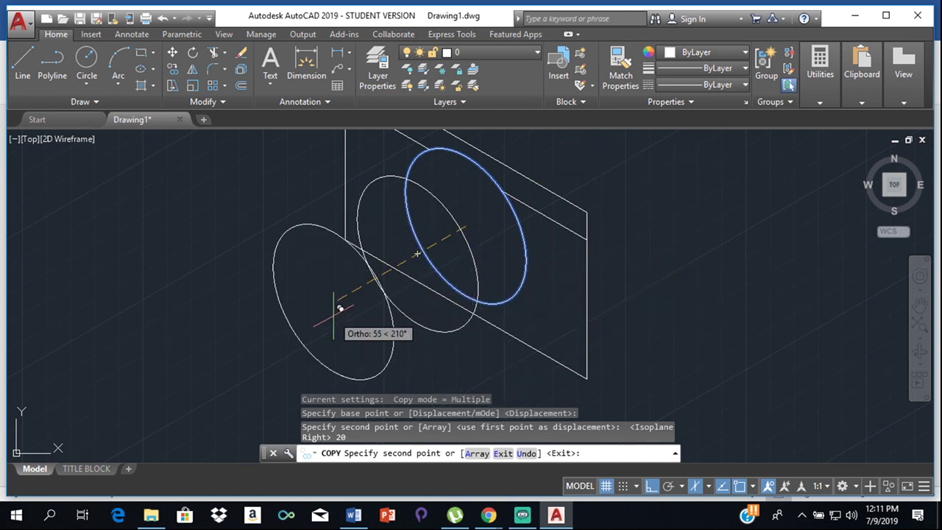
key(Escape)
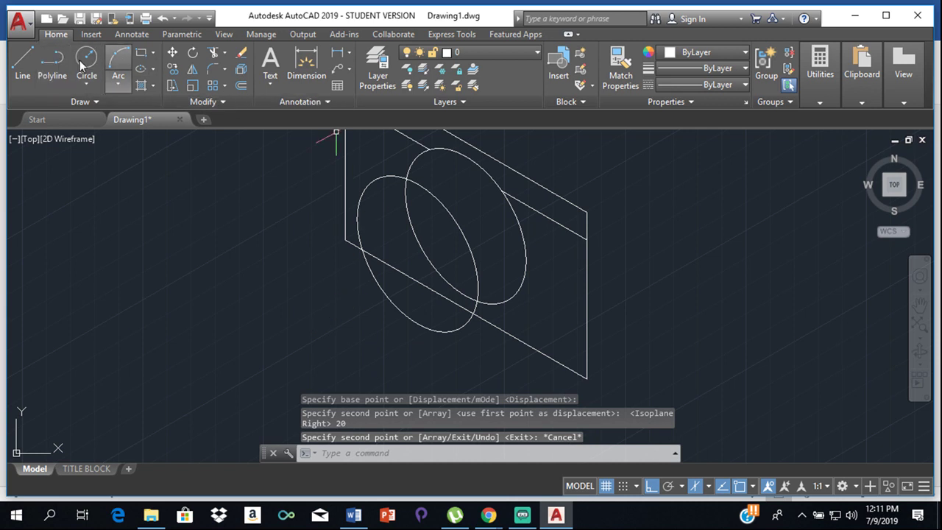
Draw the top tangent line from the front lens ellipse to the rear ellipse's top edge
click(25, 65)
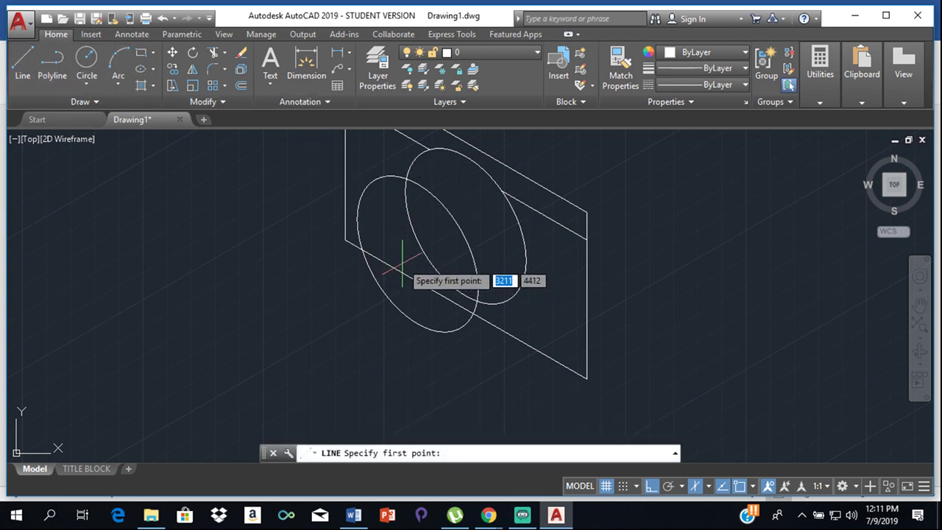
click(460, 329)
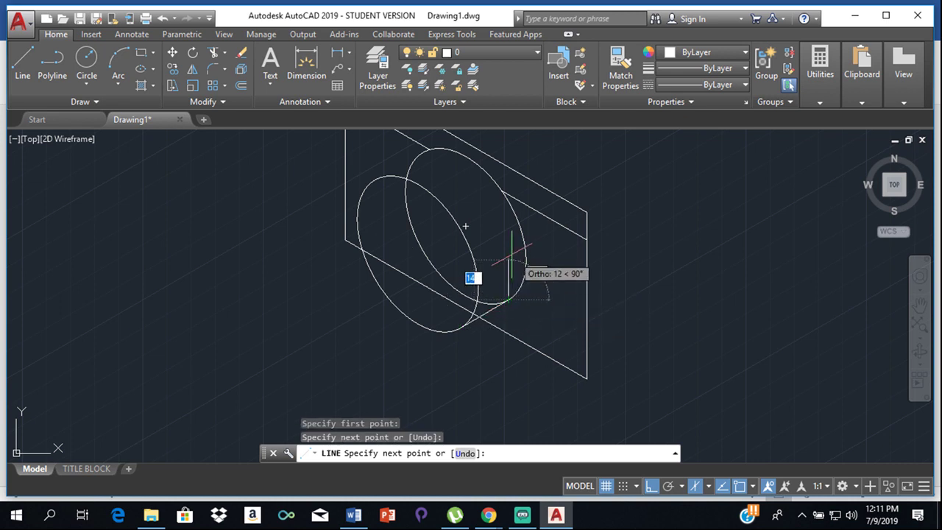
key(Escape)
key(Return)
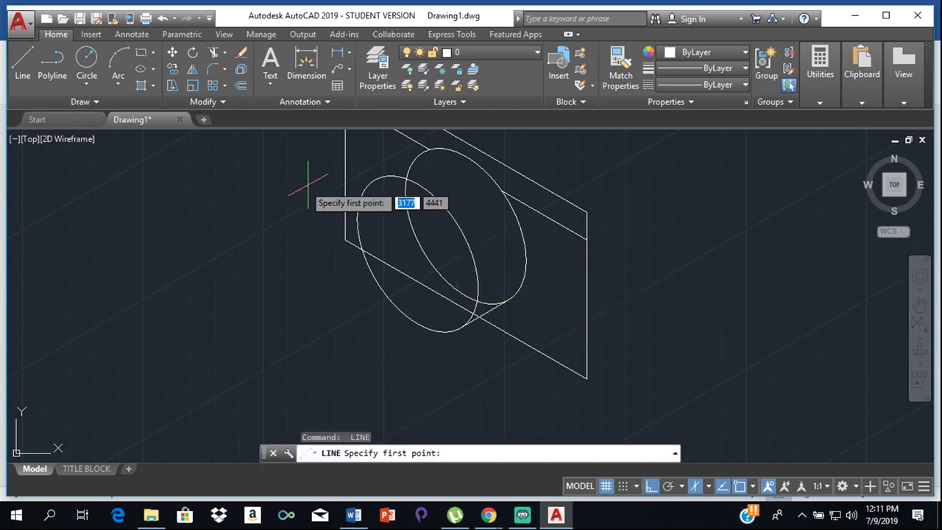
click(375, 180)
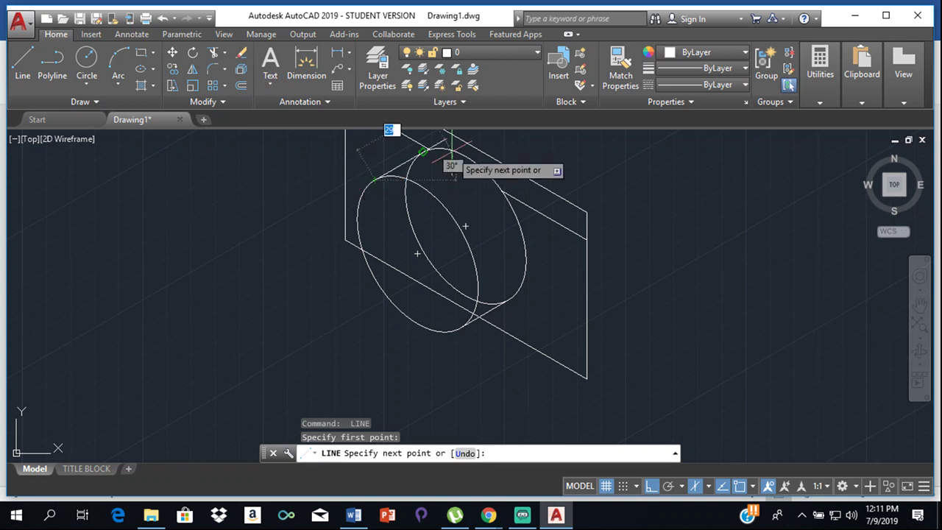
click(424, 151)
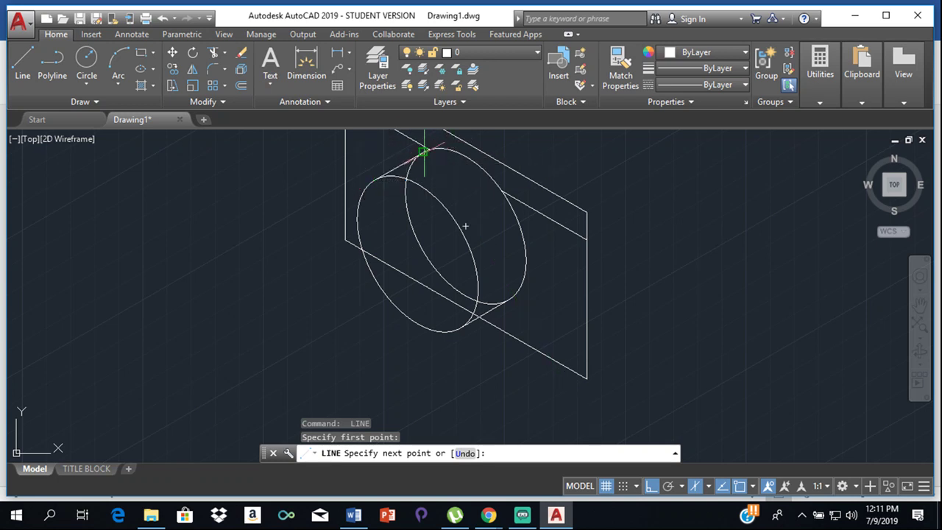
key(Return)
scroll(472, 247, up, 3)
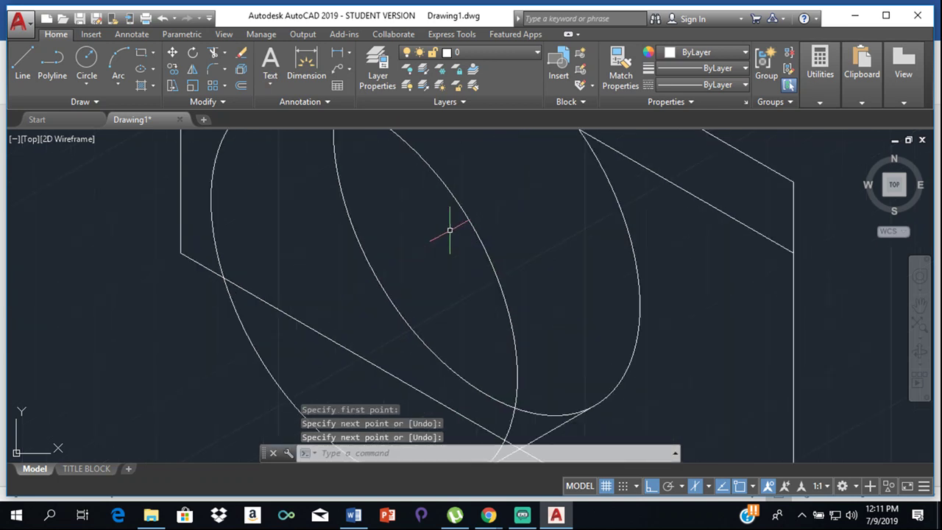
scroll(504, 210, down, 4)
middle_drag(505, 210, 528, 273)
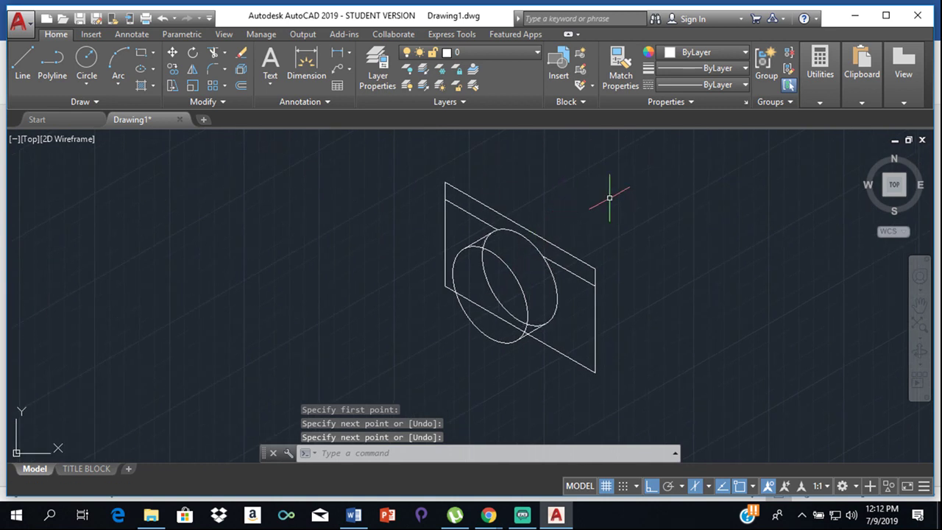
Trim the hidden arc of the rear lens ellipse, using all objects as cutting edges
text(tr)
key(Return)
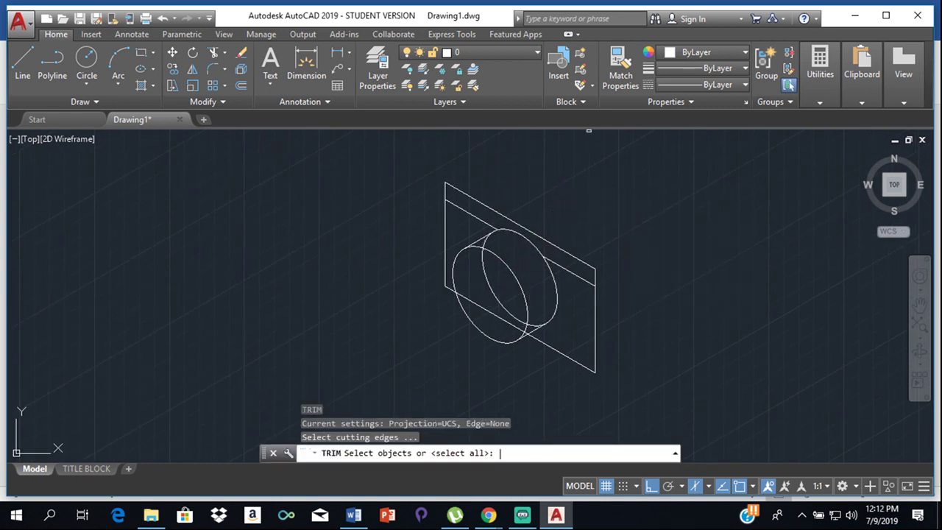
key(Return)
scroll(399, 317, up, 3)
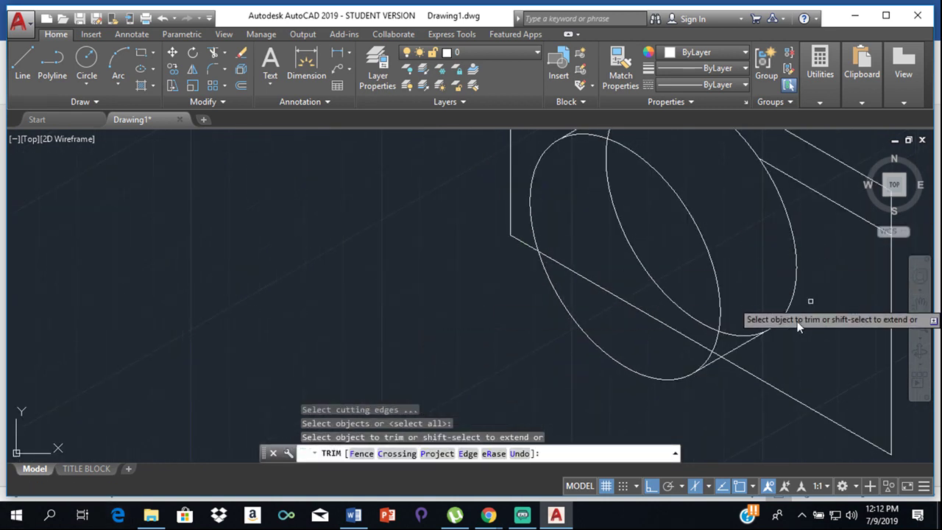
click(731, 333)
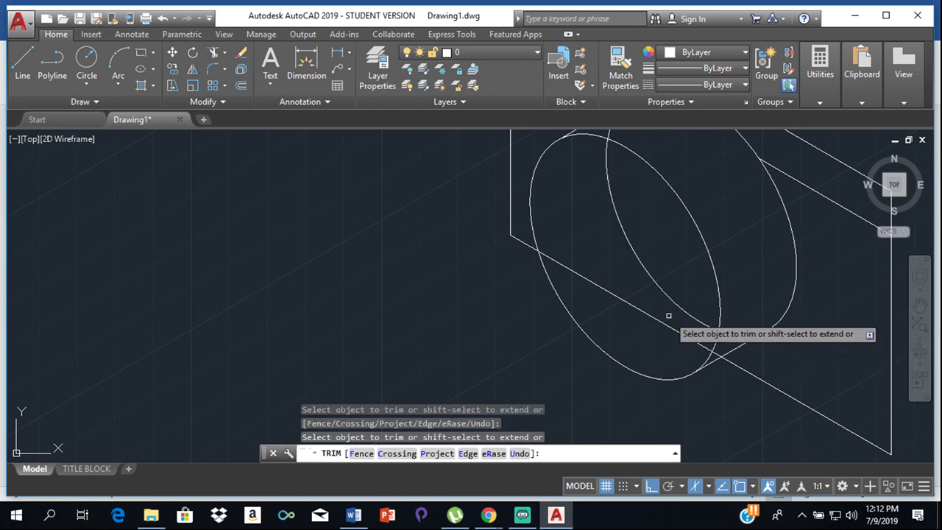
scroll(637, 345, up, 3)
scroll(641, 255, down, 5)
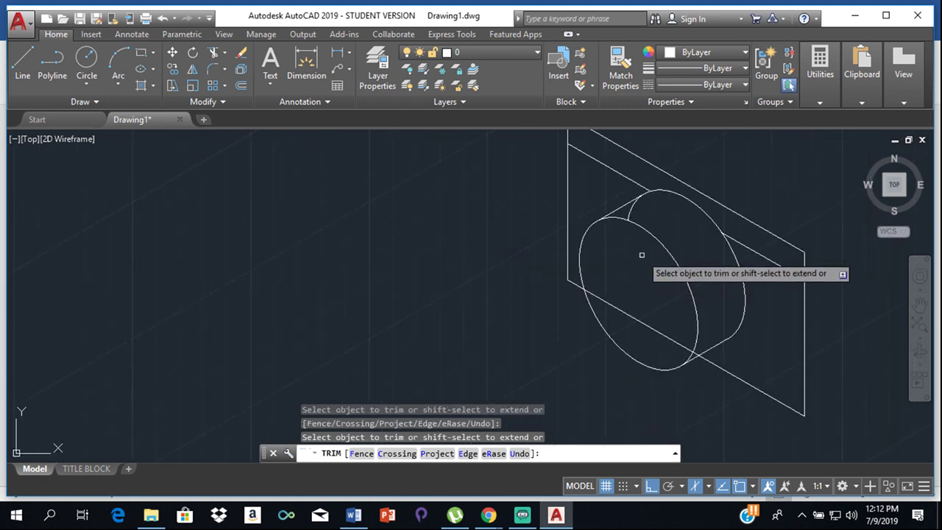
scroll(643, 234, up, 4)
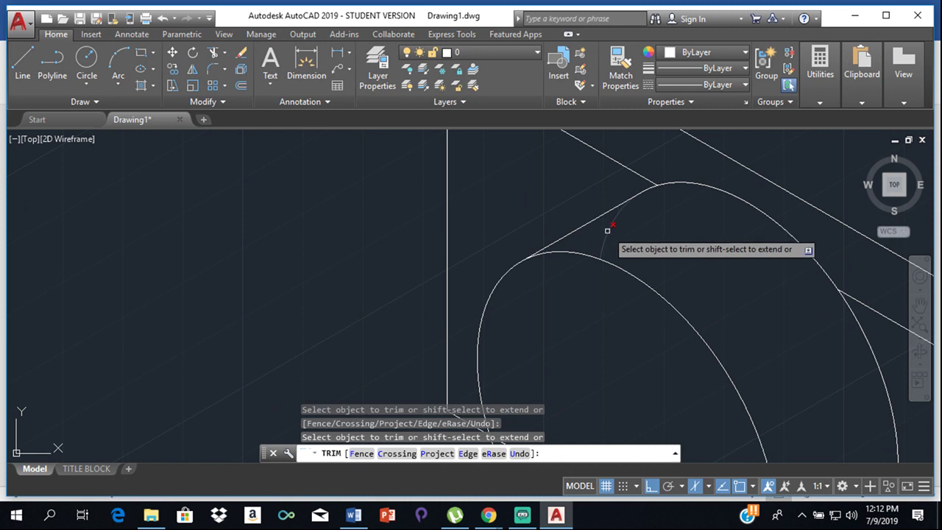
scroll(608, 227, down, 3)
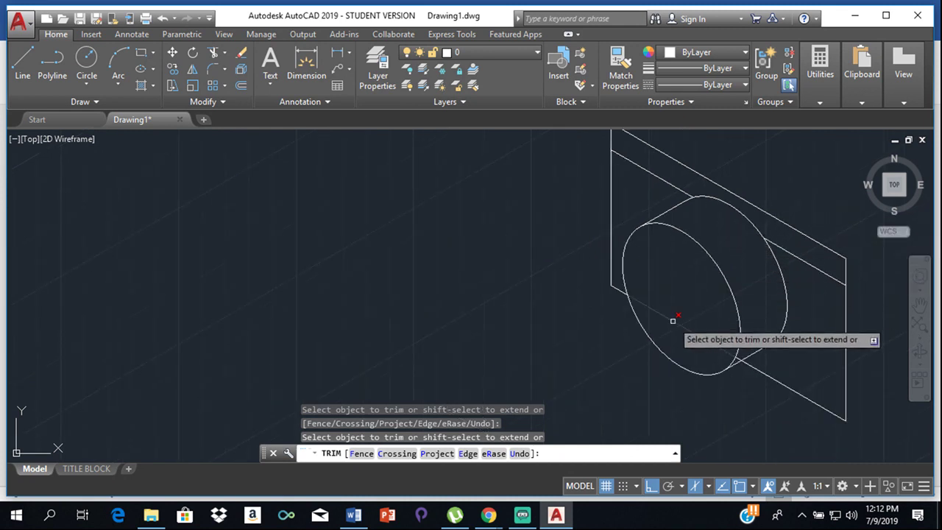
scroll(736, 346, up, 4)
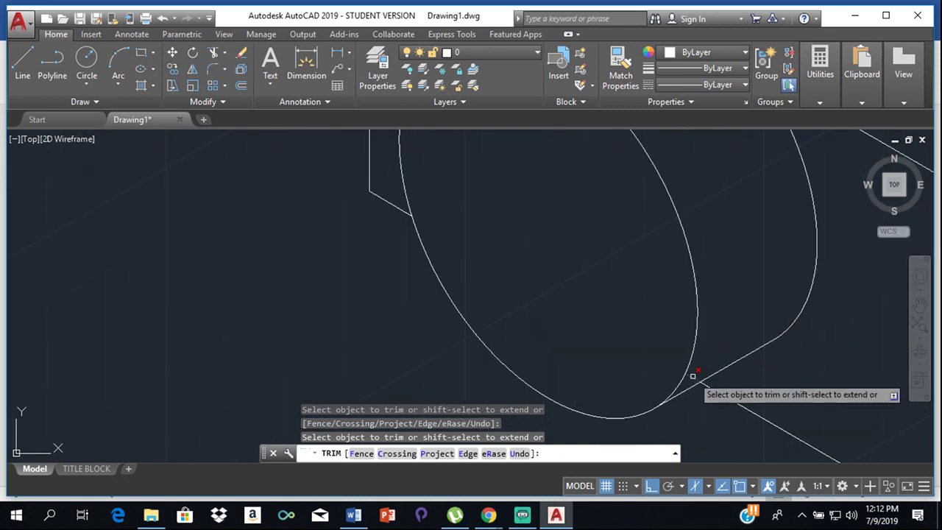
scroll(698, 372, down, 5)
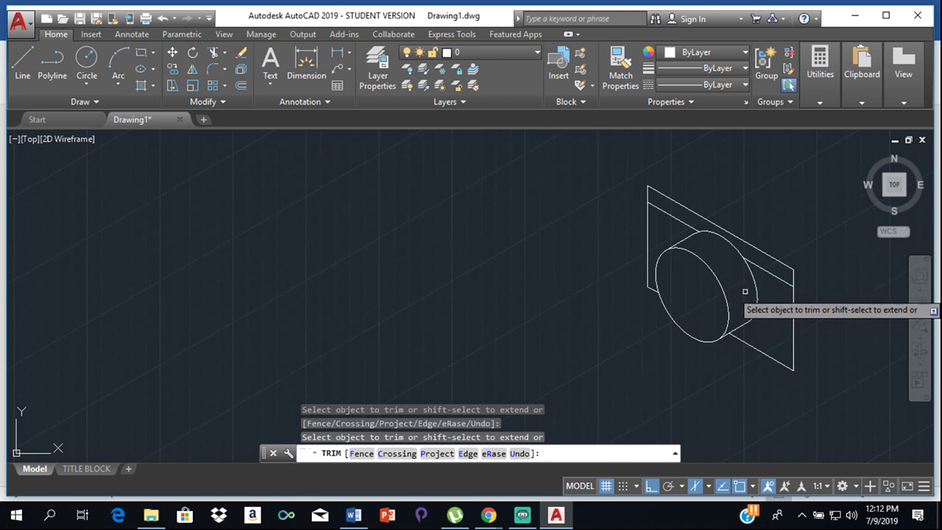
key(Escape)
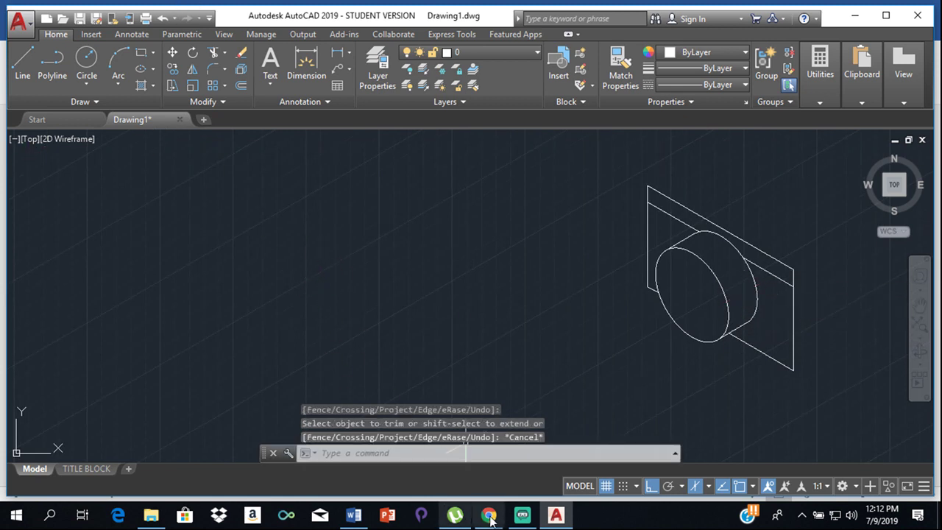
mouse_move(457, 516)
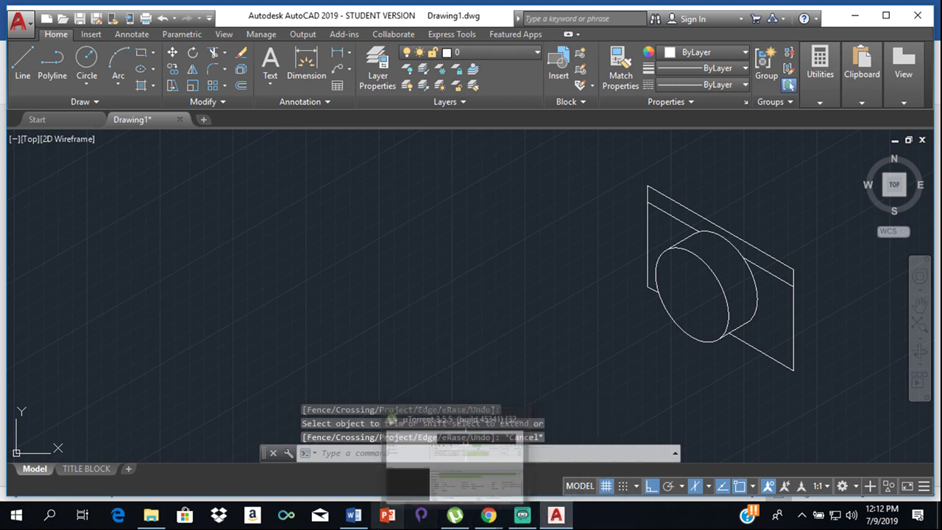
click(353, 515)
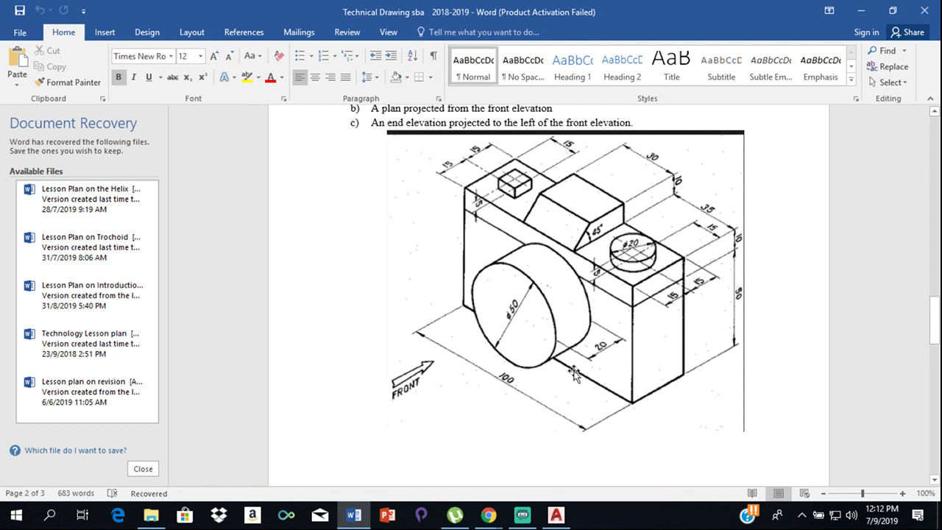
click(557, 515)
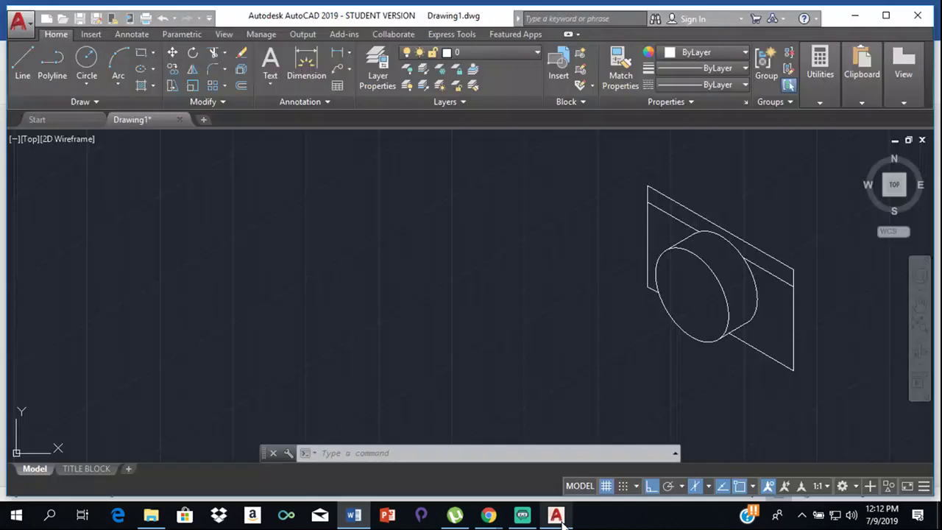
Draw 30, 50 and 10-unit lines from the body's bottom corner, then delete the short leftover line
click(19, 77)
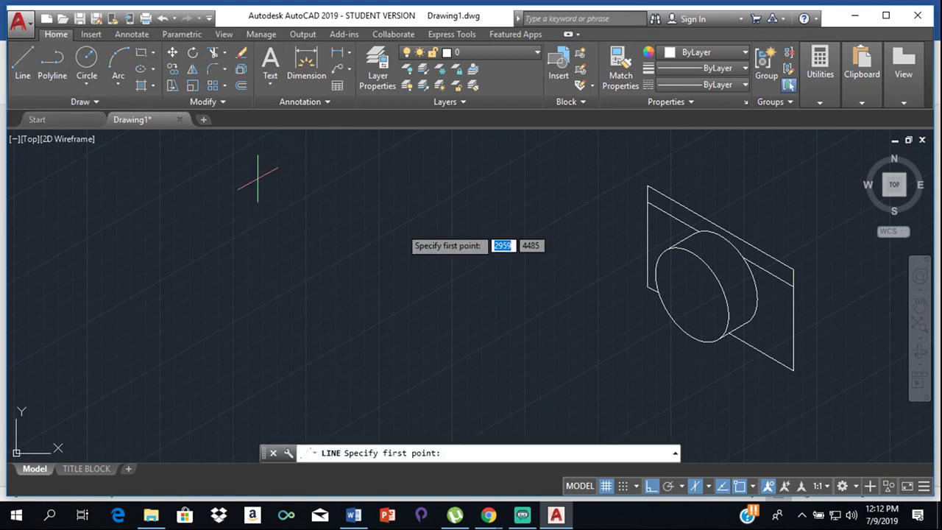
click(793, 371)
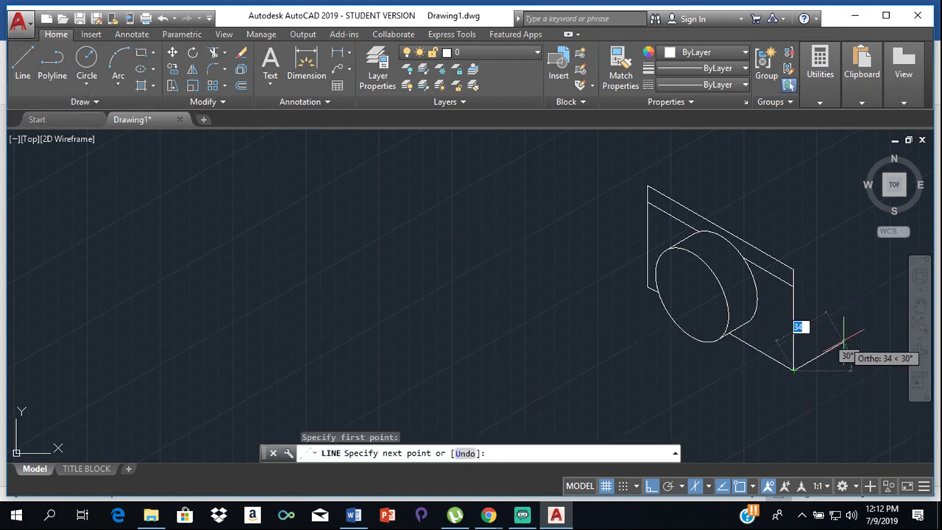
text(30)
key(Return)
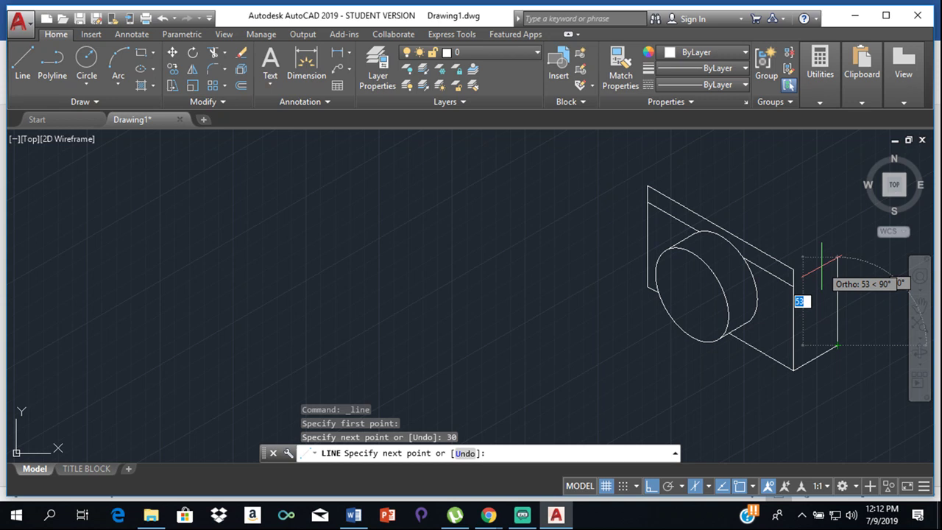
text(50)
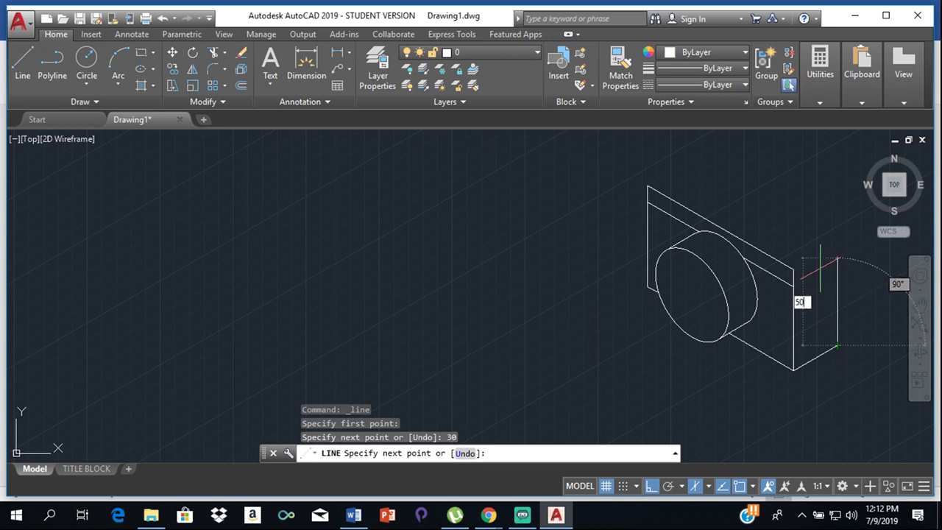
key(Return)
text(10)
key(Return)
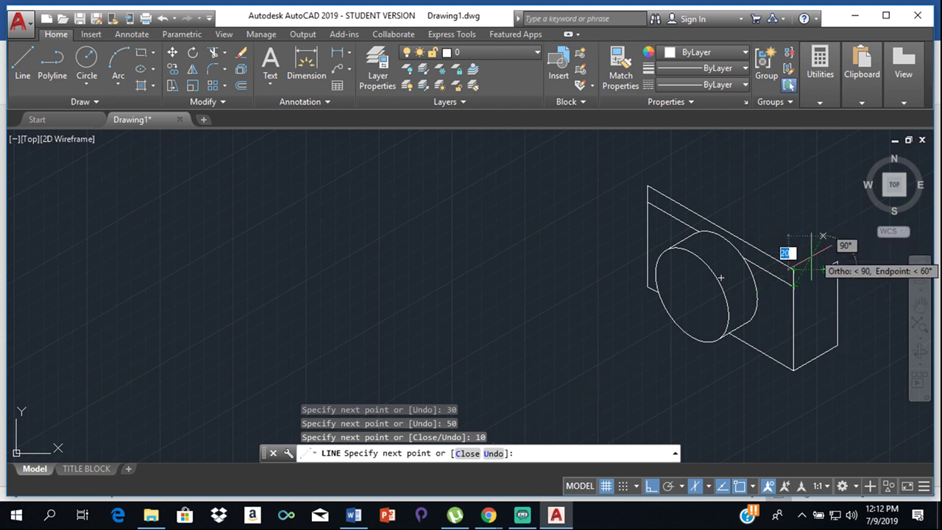
key(Escape)
click(829, 267)
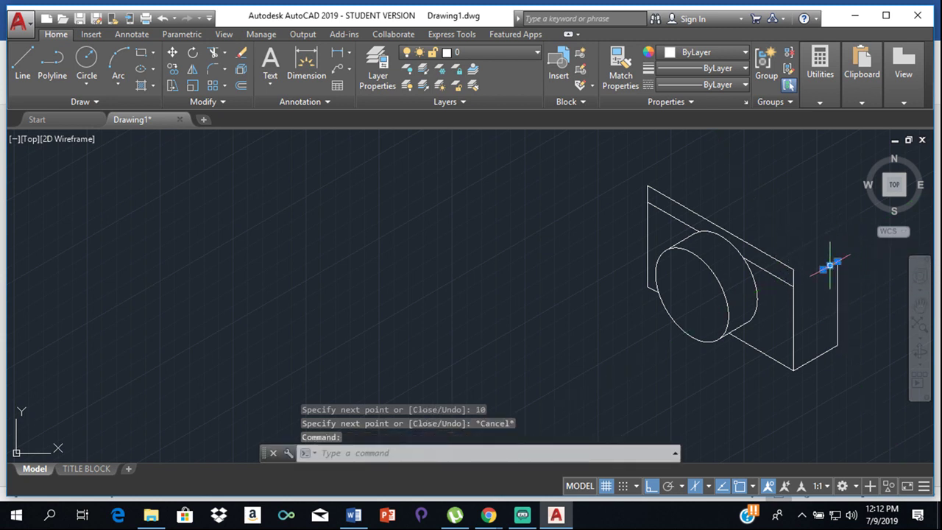
key(Delete)
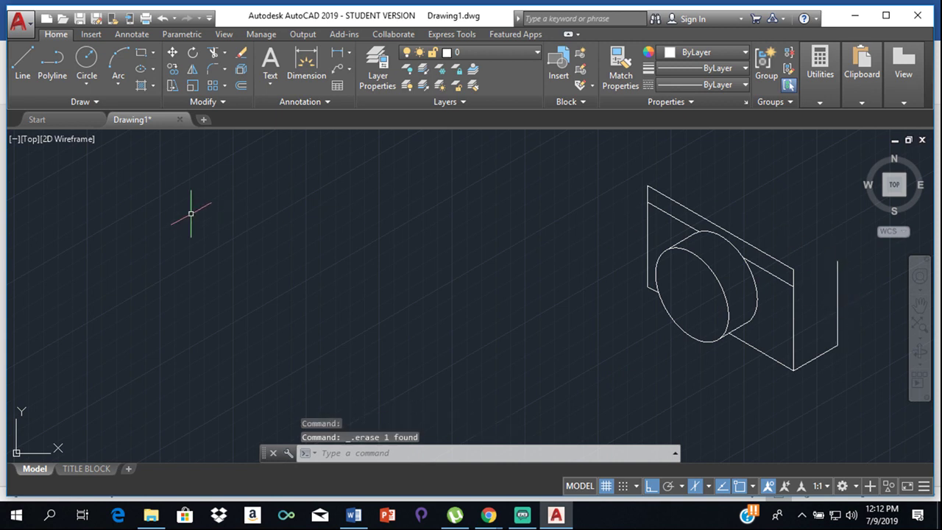
Draw a line up to the box corner, then delete it with the vertical corner line
click(19, 61)
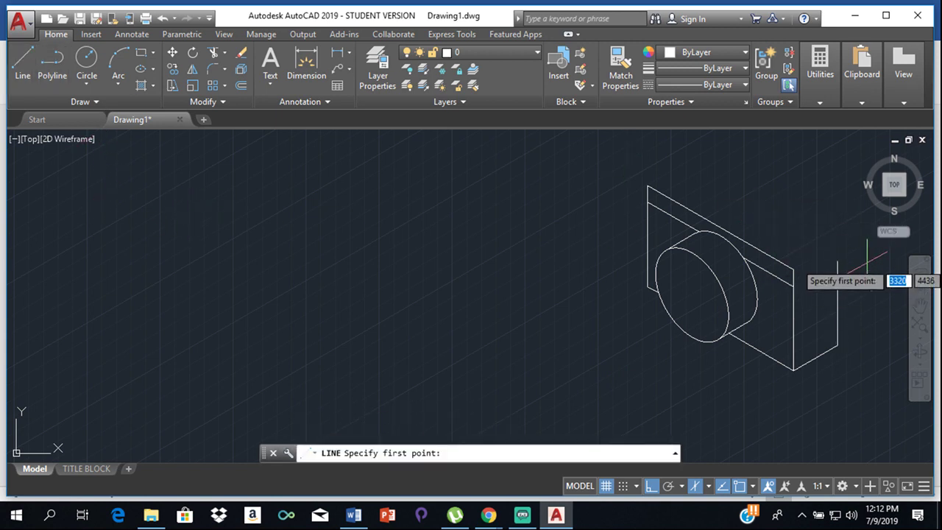
click(837, 262)
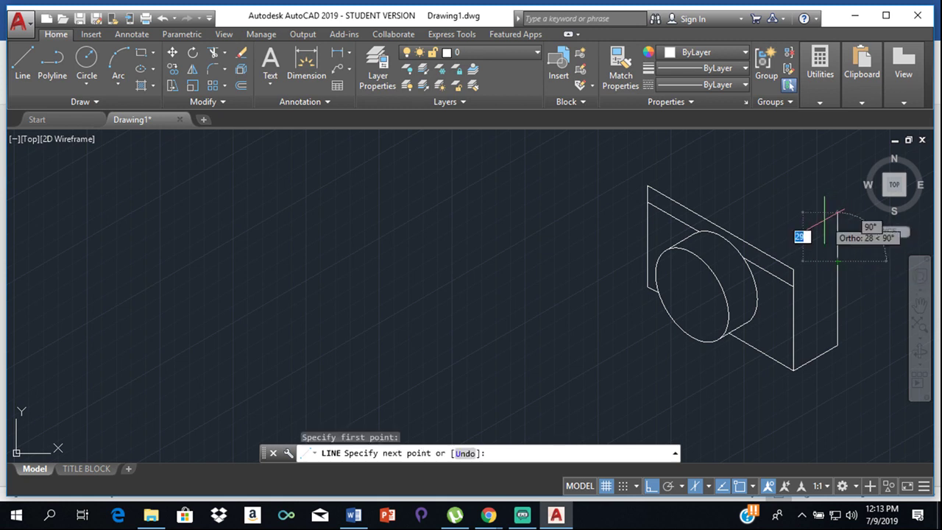
text(0)
key(Return)
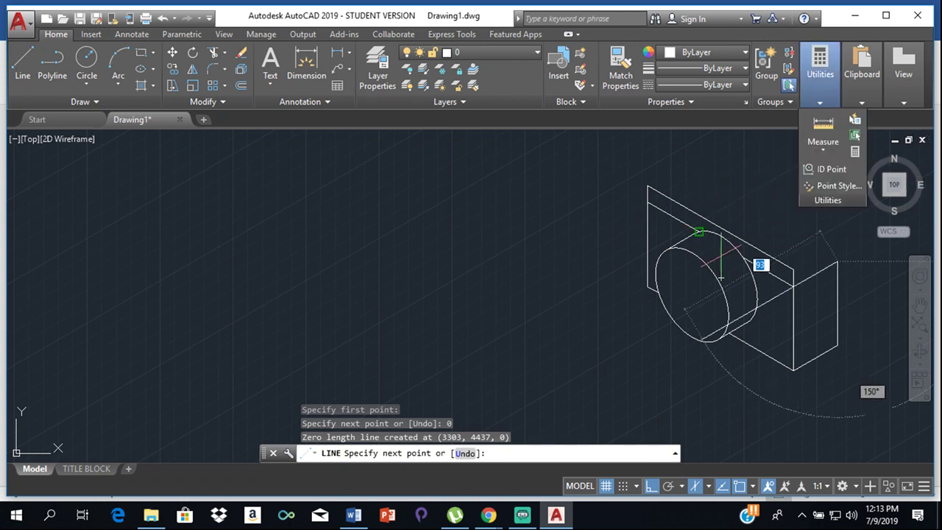
click(793, 286)
click(836, 262)
key(Return)
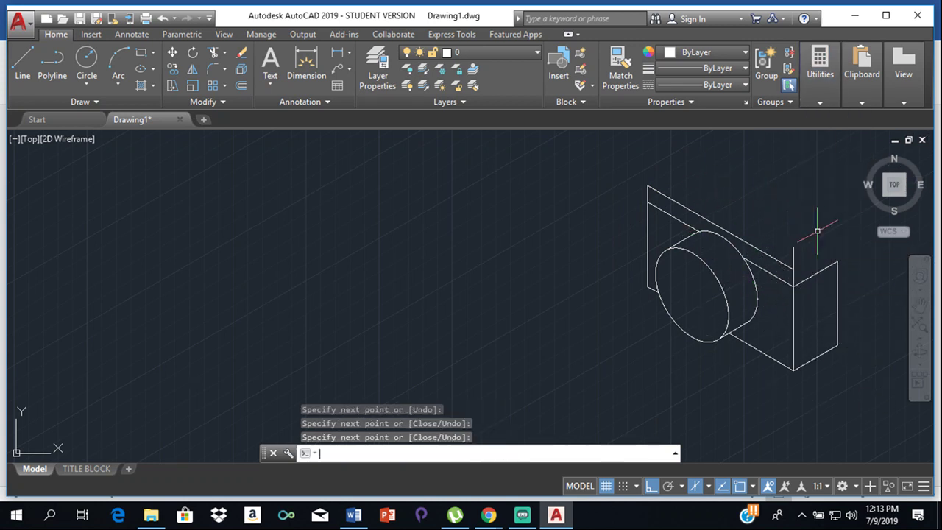
click(807, 277)
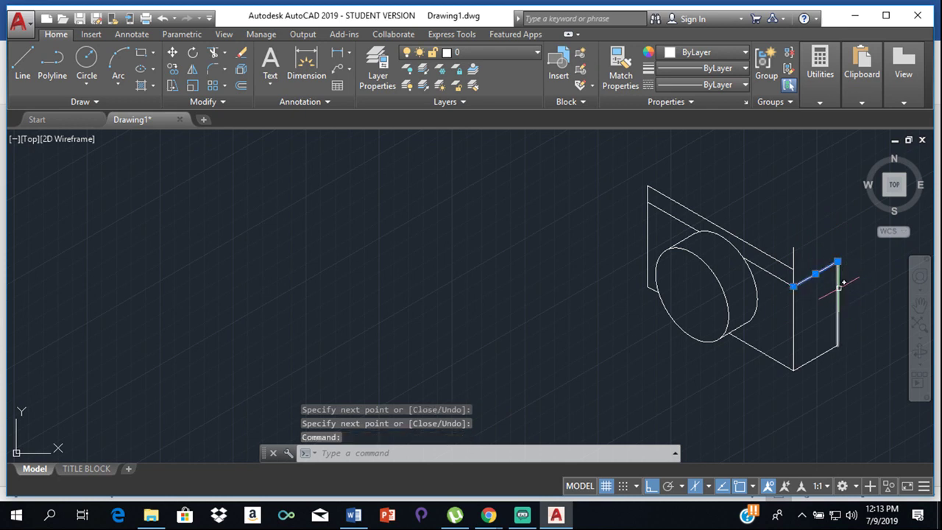
click(837, 287)
key(Delete)
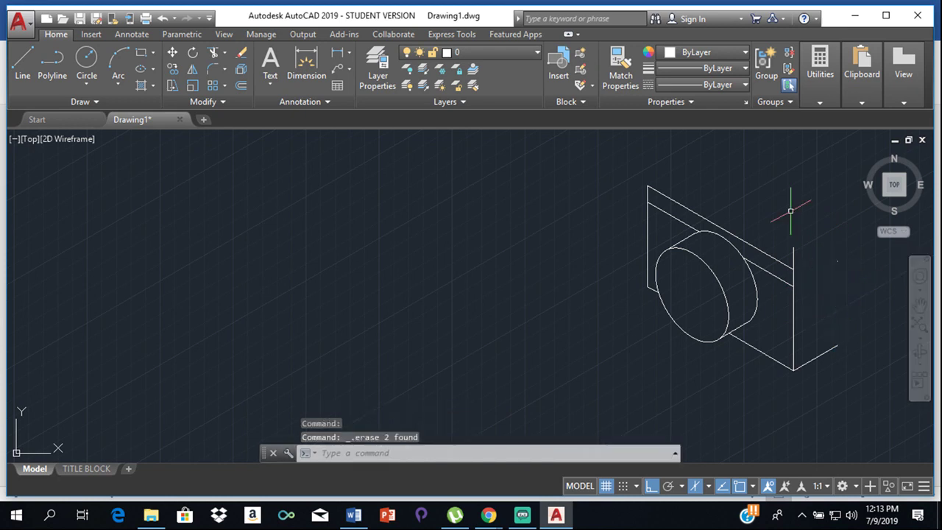
click(23, 62)
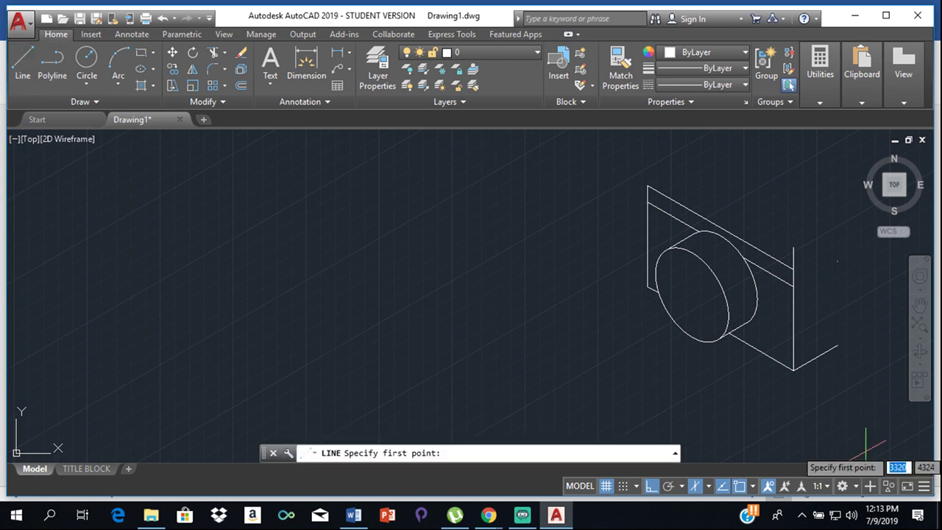
Draw a 50-unit vertical edge joined to the front edge and a 30-unit top edge
click(837, 345)
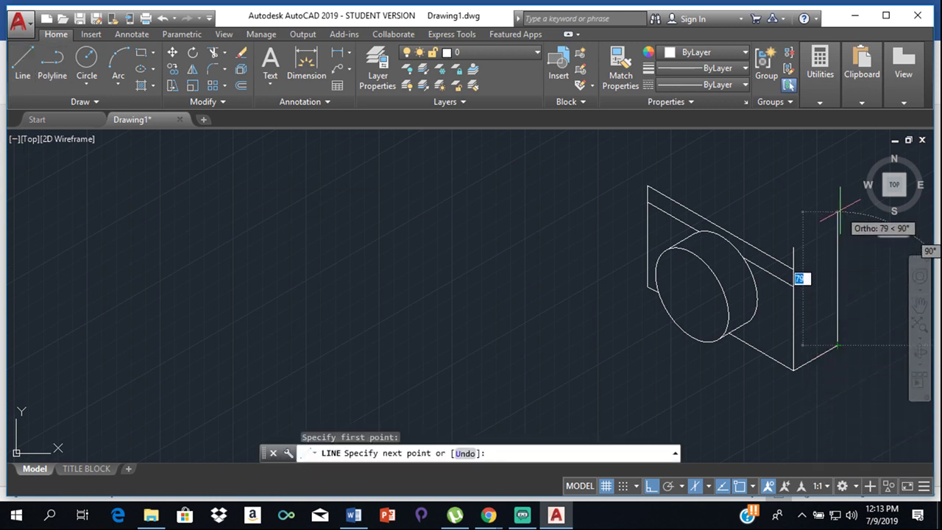
text(50)
key(Return)
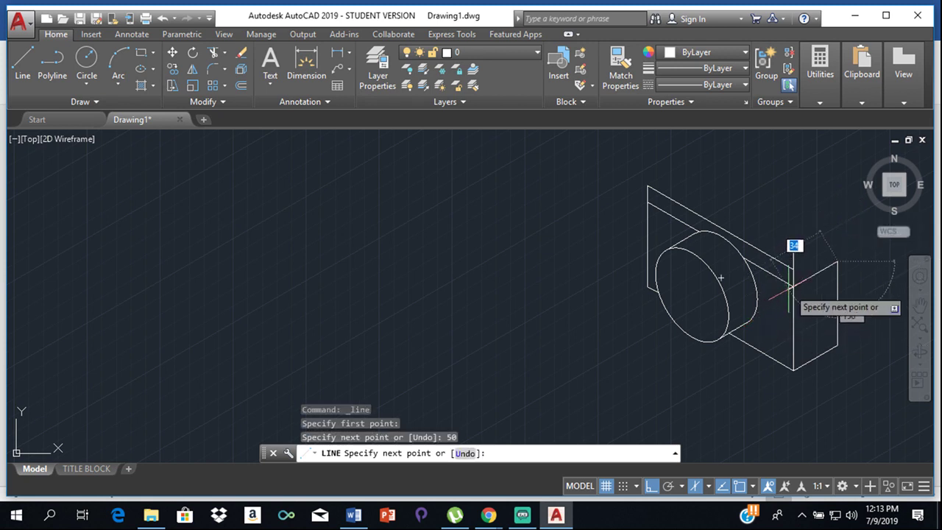
click(794, 287)
key(Return)
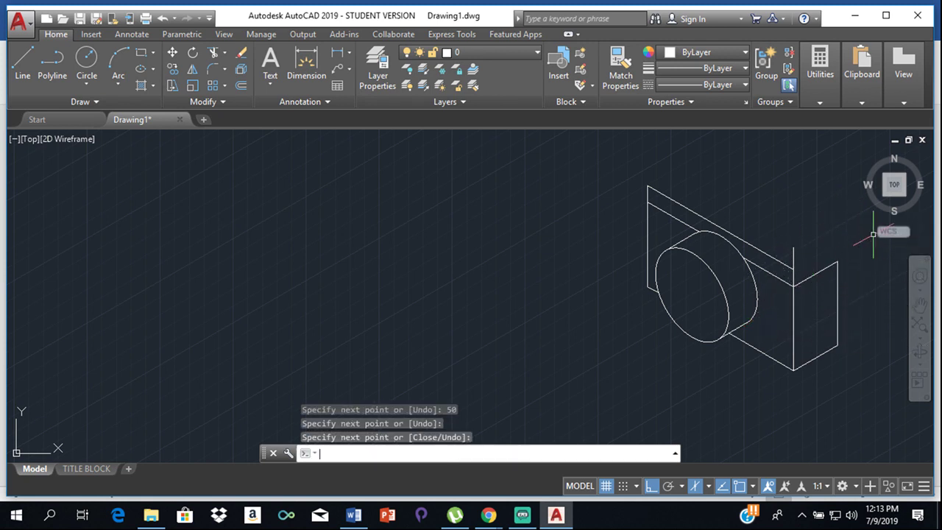
key(Return)
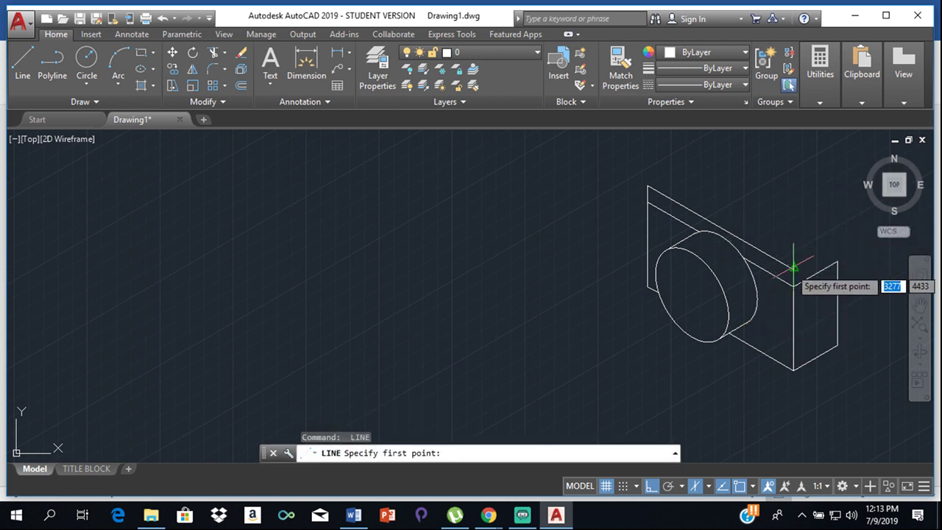
click(793, 284)
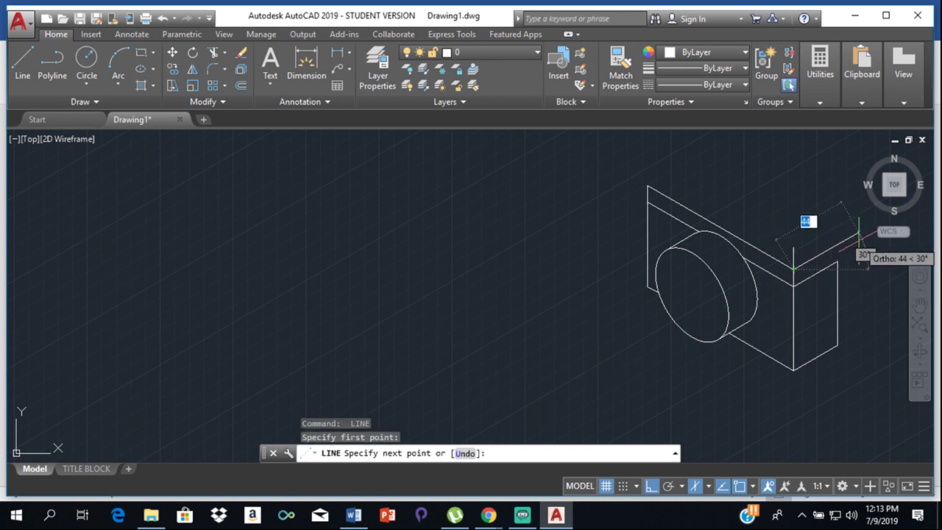
text(30)
key(Return)
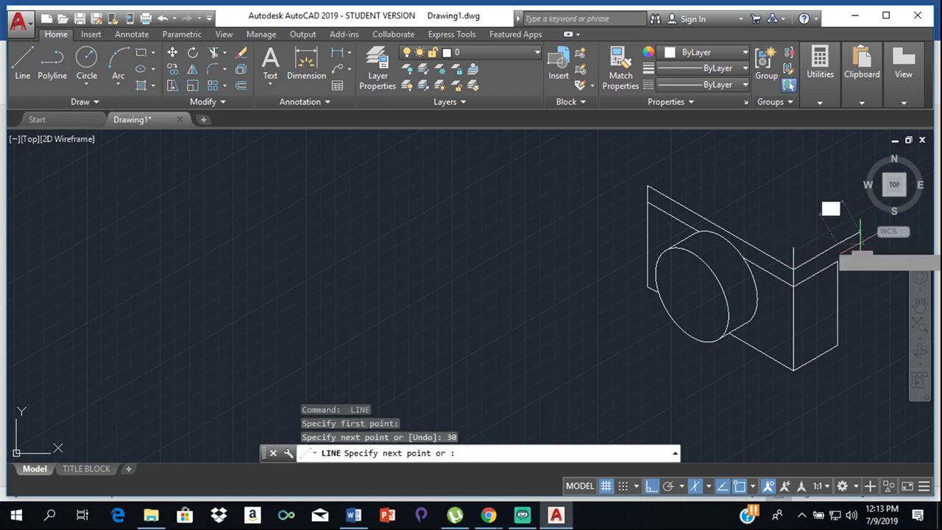
click(838, 261)
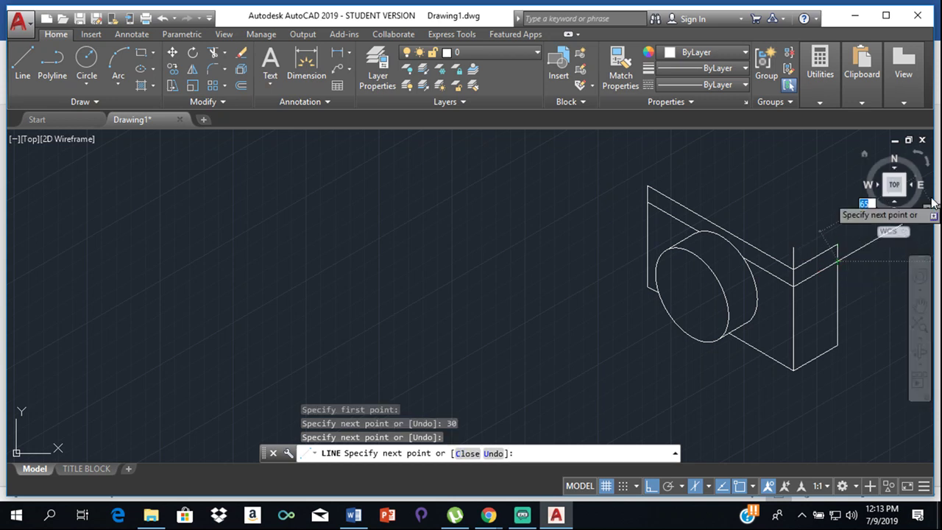
key(Return)
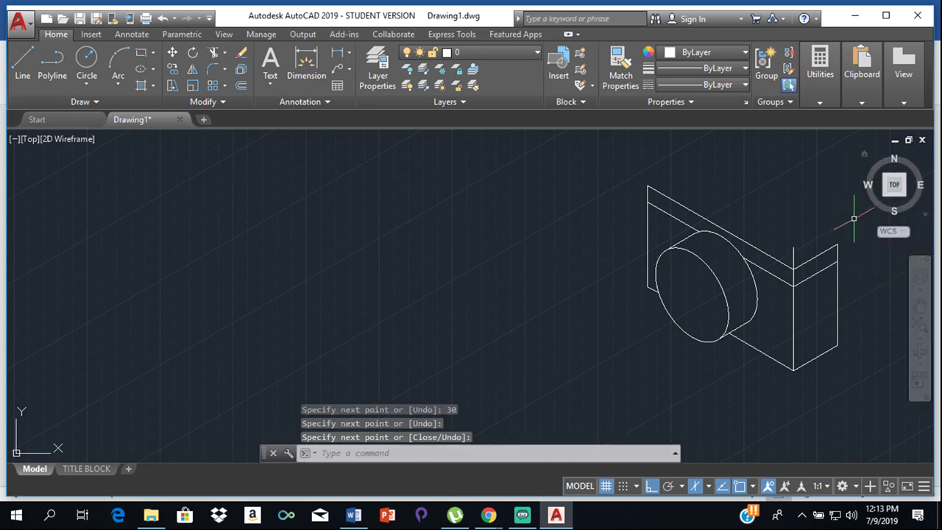
Trim the short overshoot above the box corner with TR
text(tr)
key(Return)
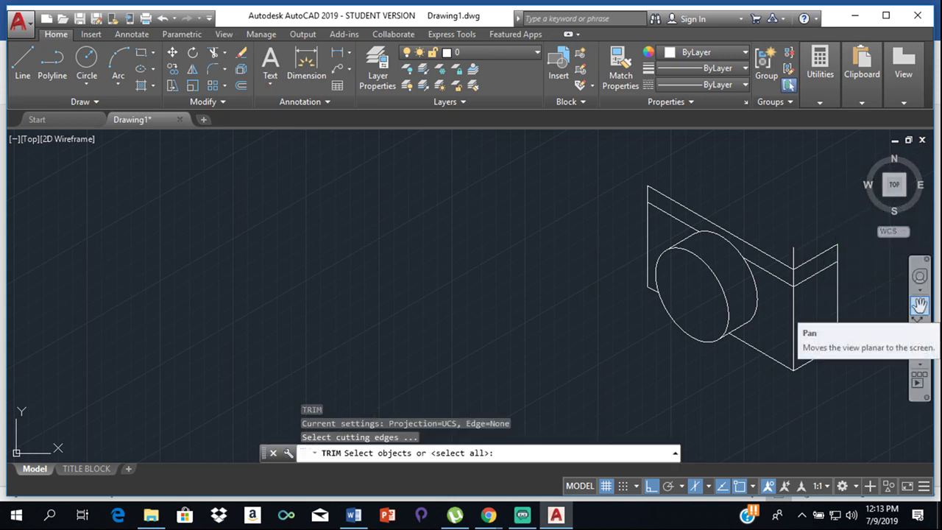
key(Return)
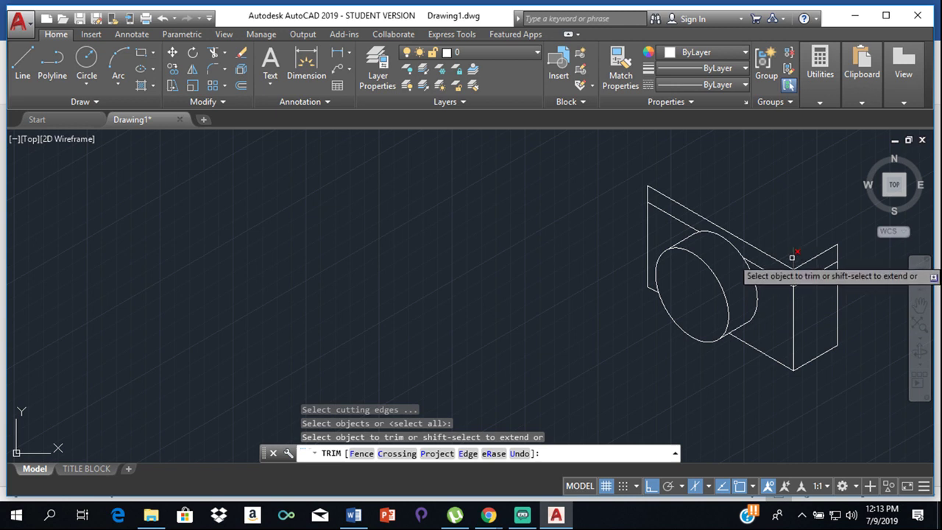
click(794, 257)
scroll(839, 280, down, 2)
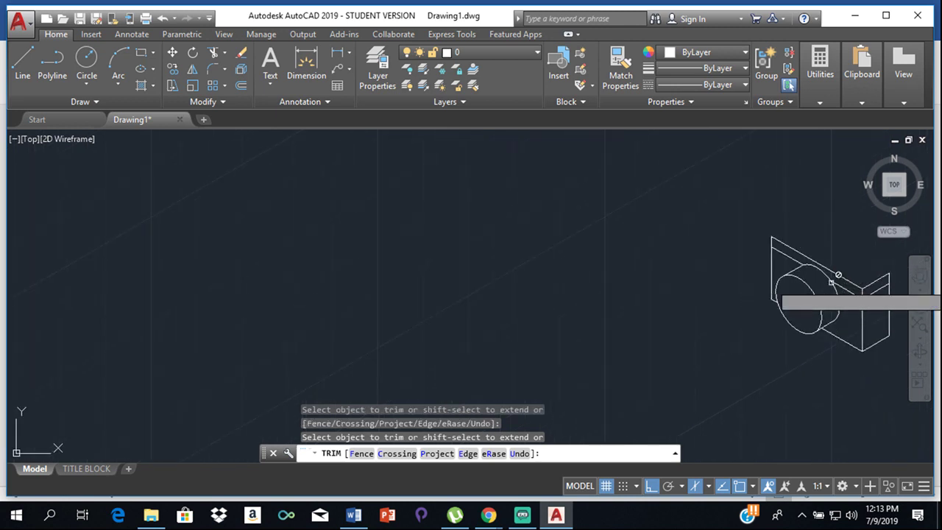
key(Escape)
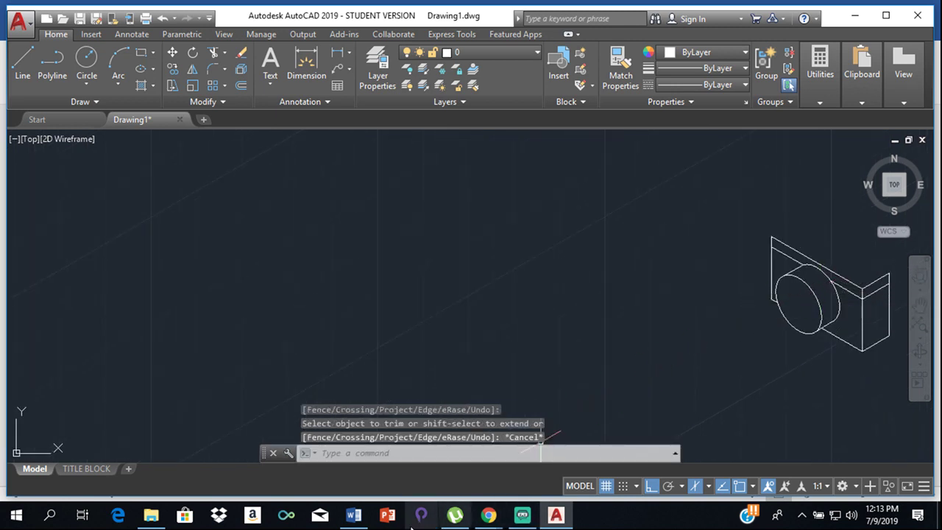
click(353, 513)
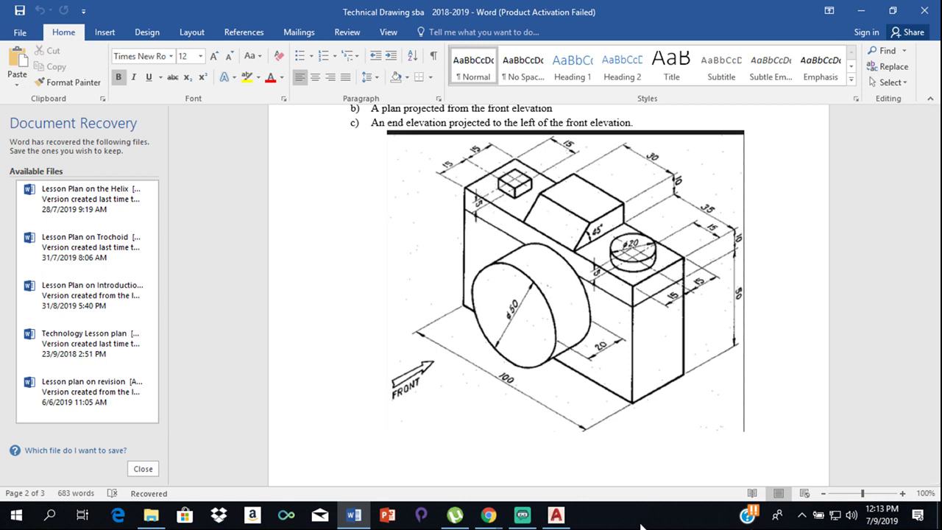
click(557, 516)
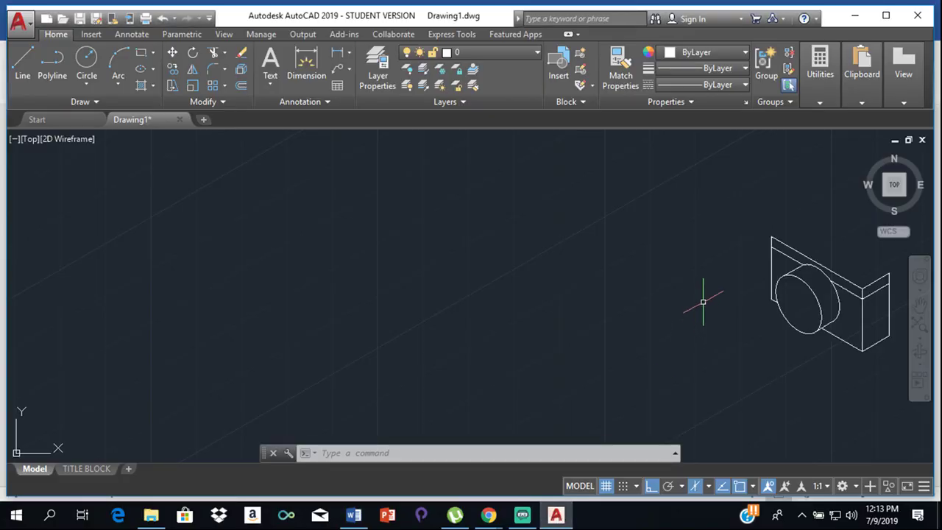
Draw a 30-unit line at 30° from the body's corner and close it to the box corner
click(33, 57)
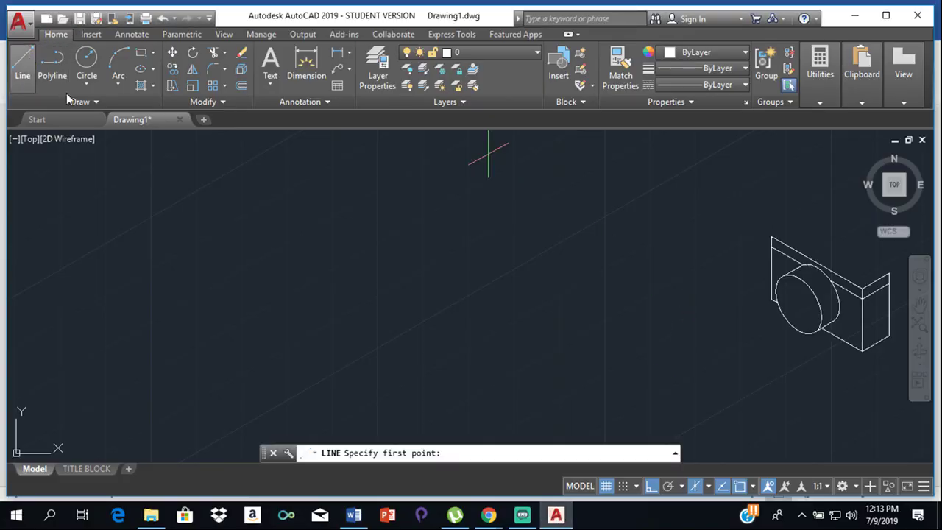
mouse_move(756, 248)
middle_down()
mouse_move(644, 299)
mouse_move(664, 341)
middle_up()
click(664, 342)
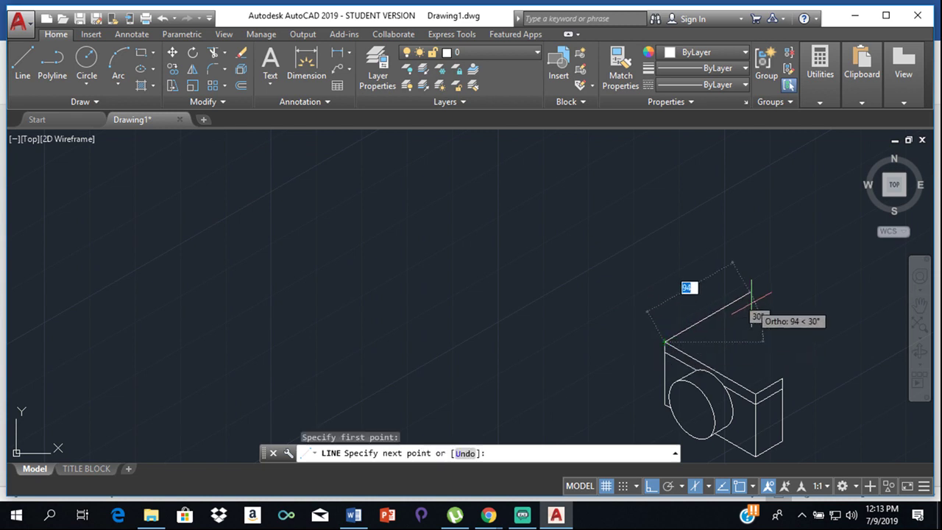
text(3)
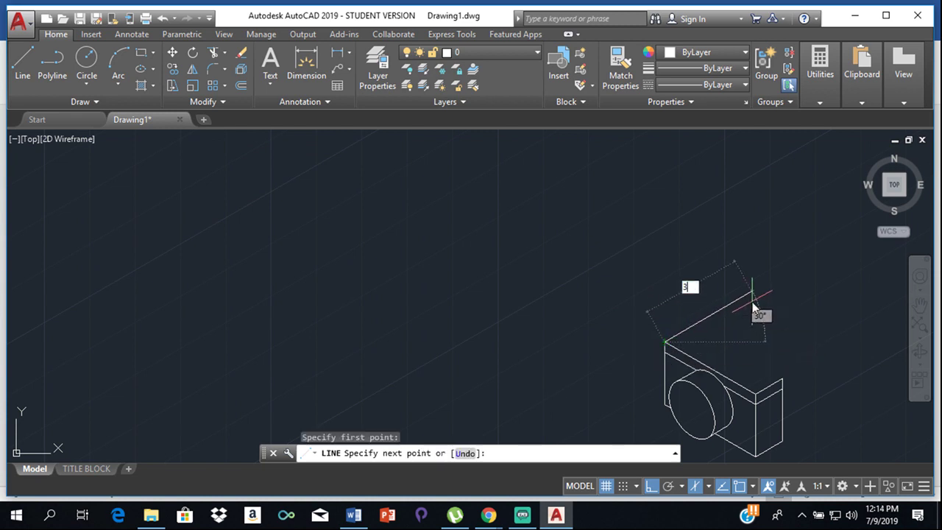
text(0)
key(Return)
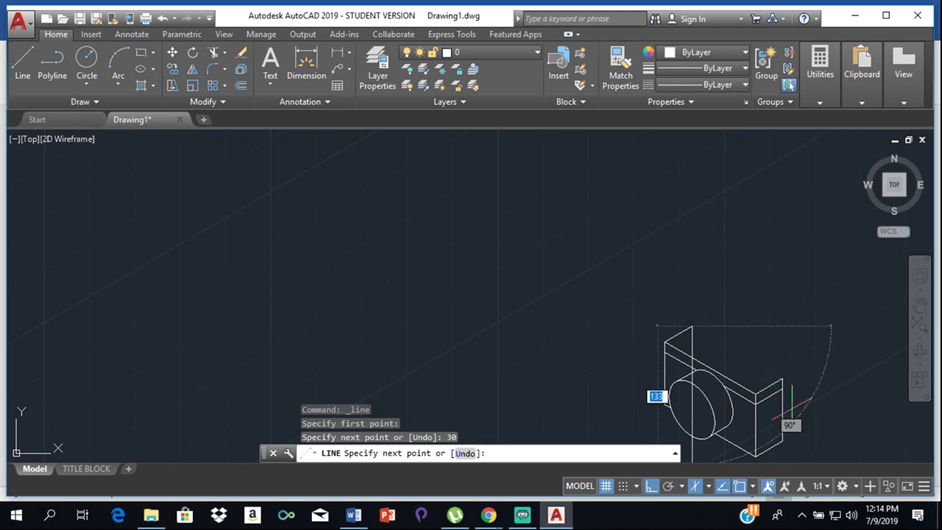
click(782, 378)
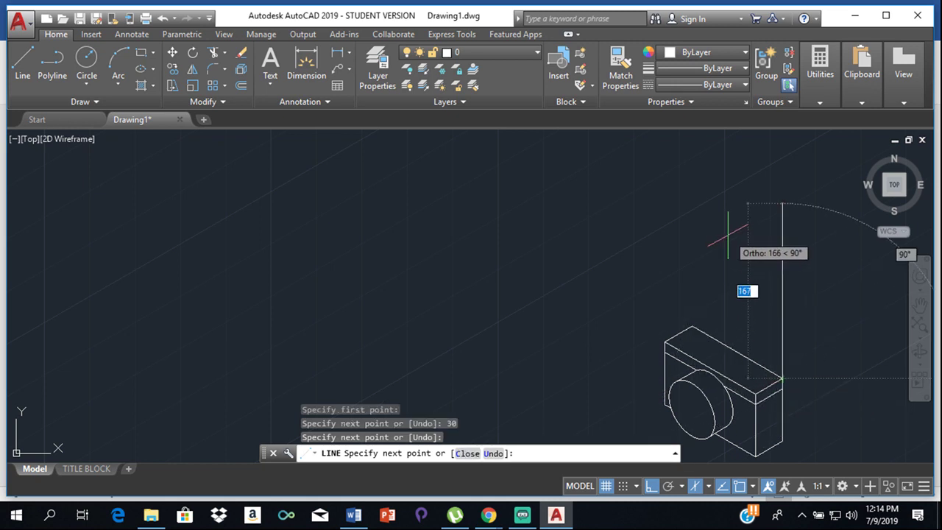
key(Return)
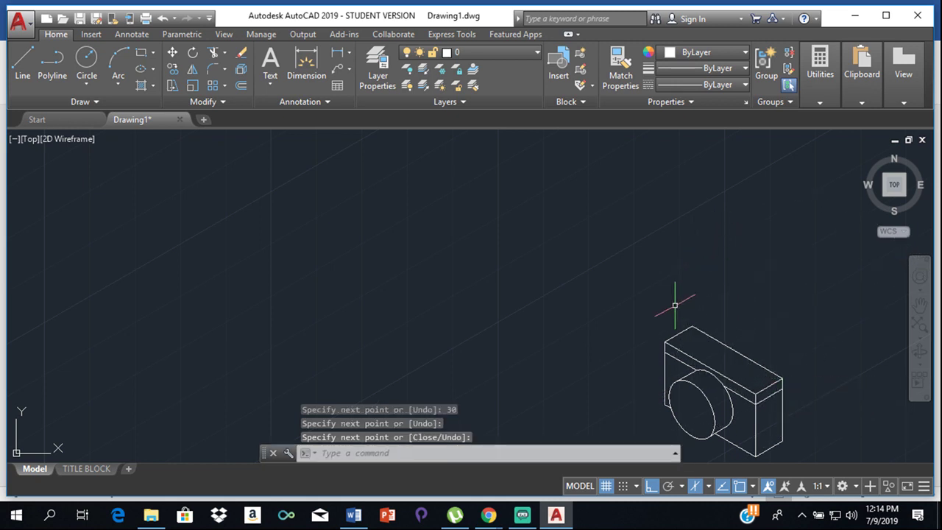
scroll(718, 392, up, 4)
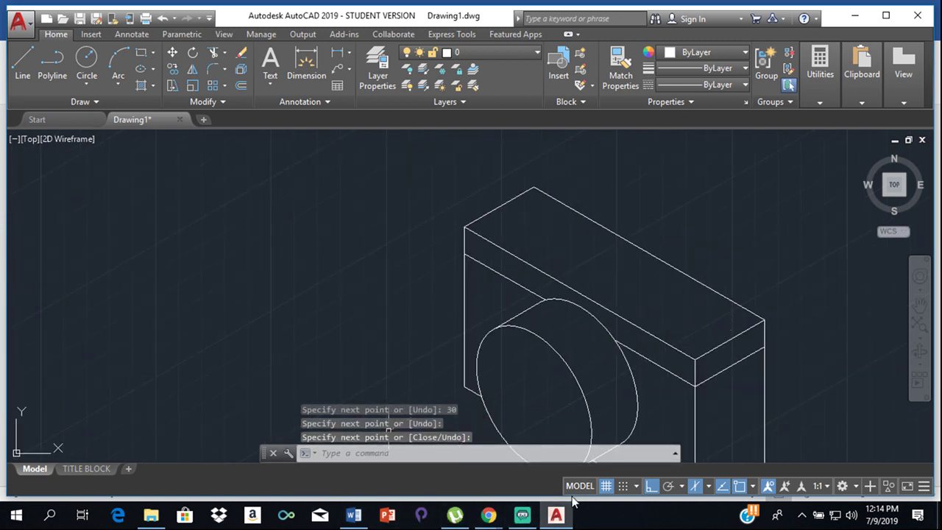
mouse_move(520, 523)
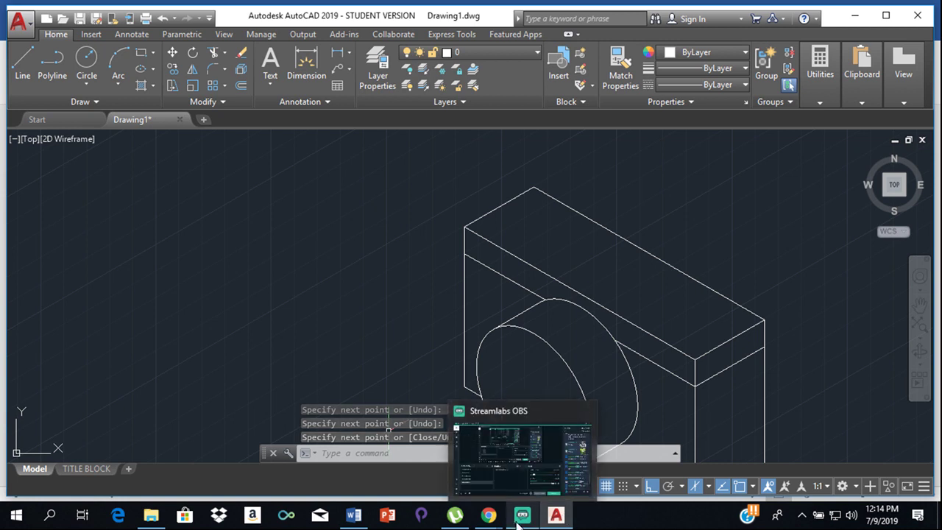
mouse_move(353, 515)
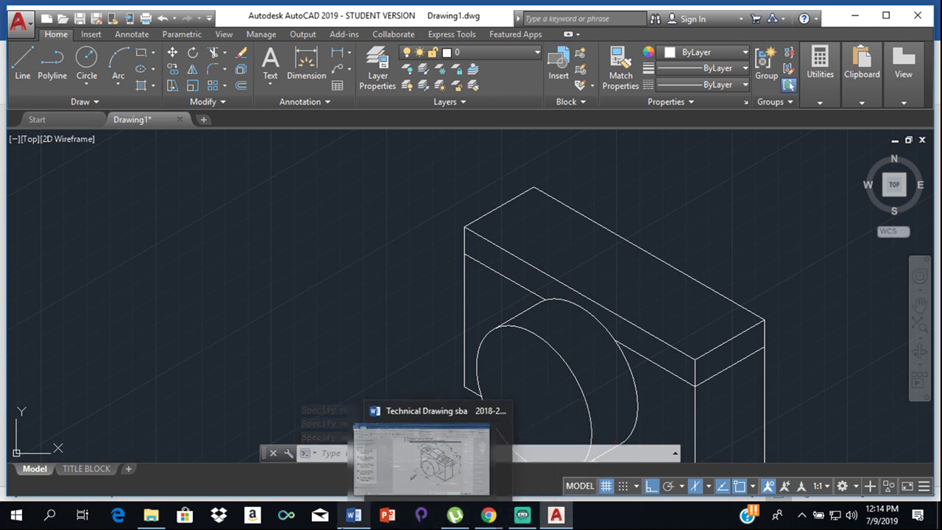
click(341, 471)
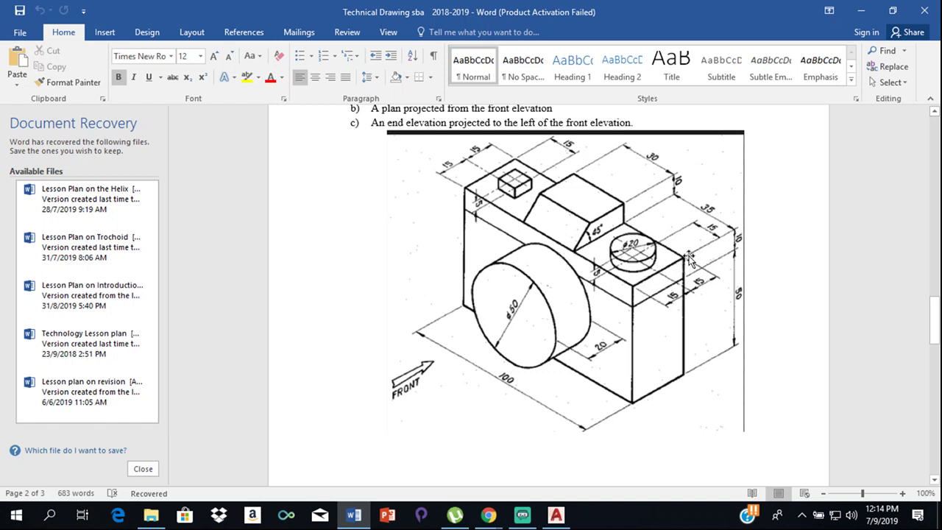
click(555, 519)
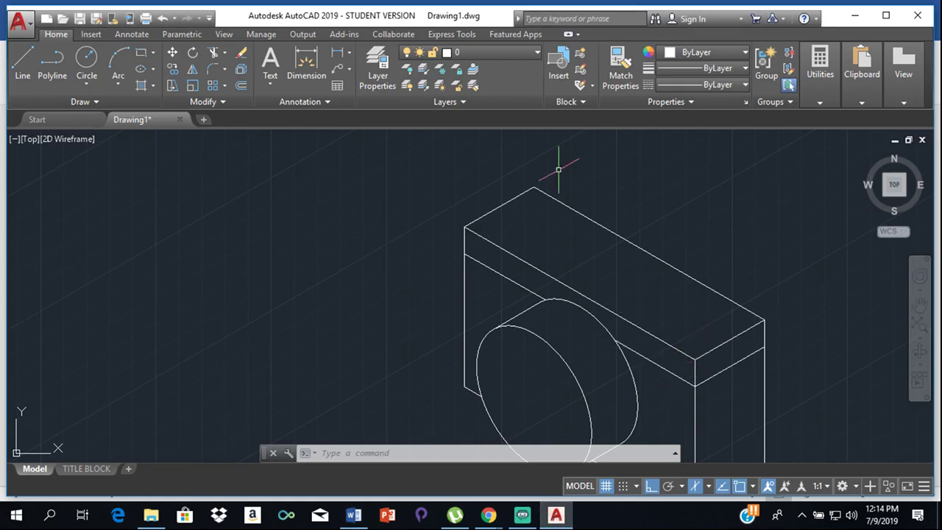
On Isoplane Top, draw two 15-unit construction lines from the body's top right corner
click(21, 61)
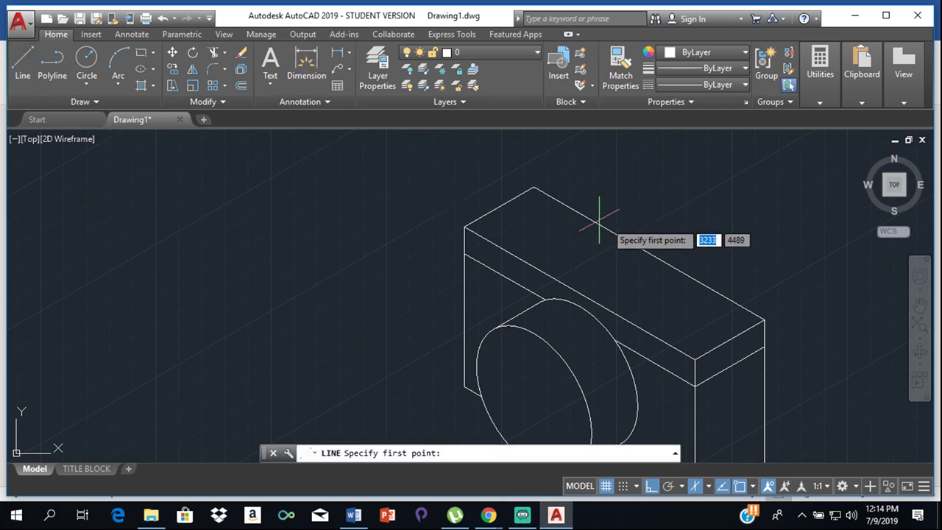
click(764, 319)
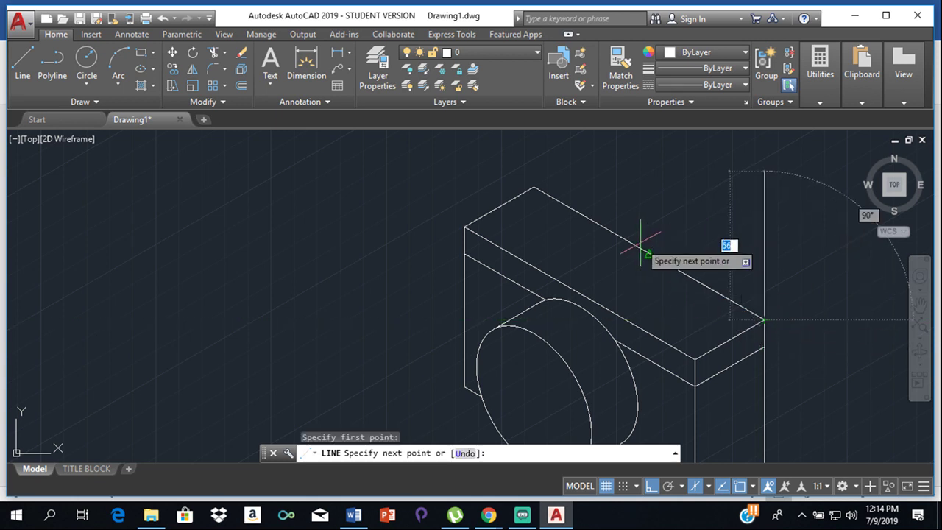
click(709, 486)
click(728, 443)
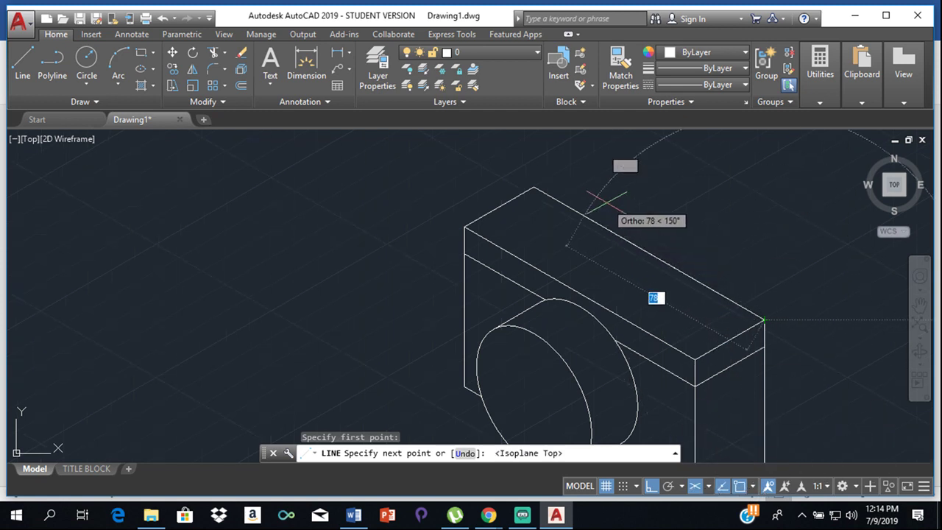
text(1)
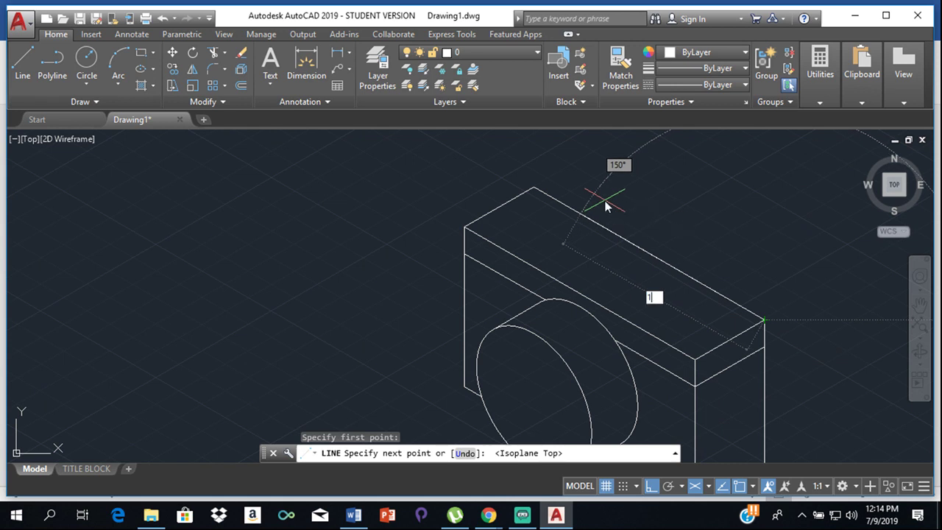
text(5)
key(Return)
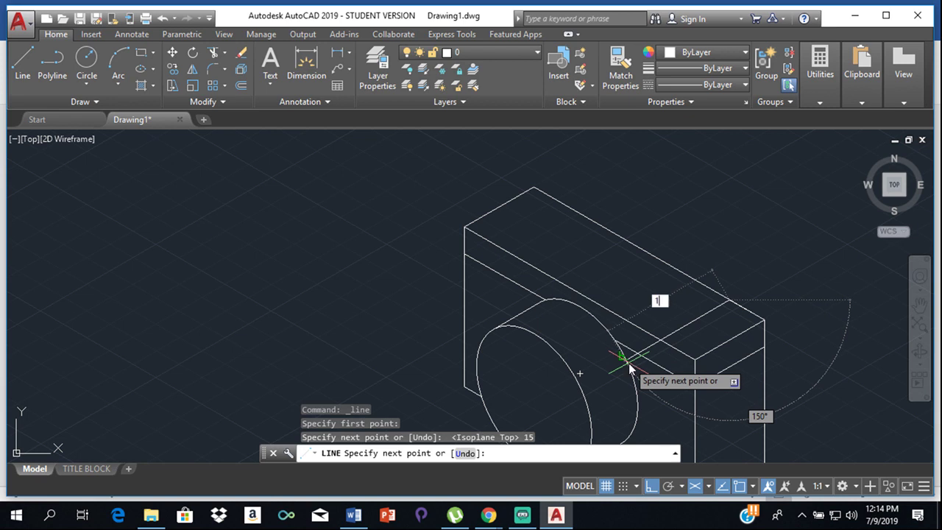
text(15)
key(Return)
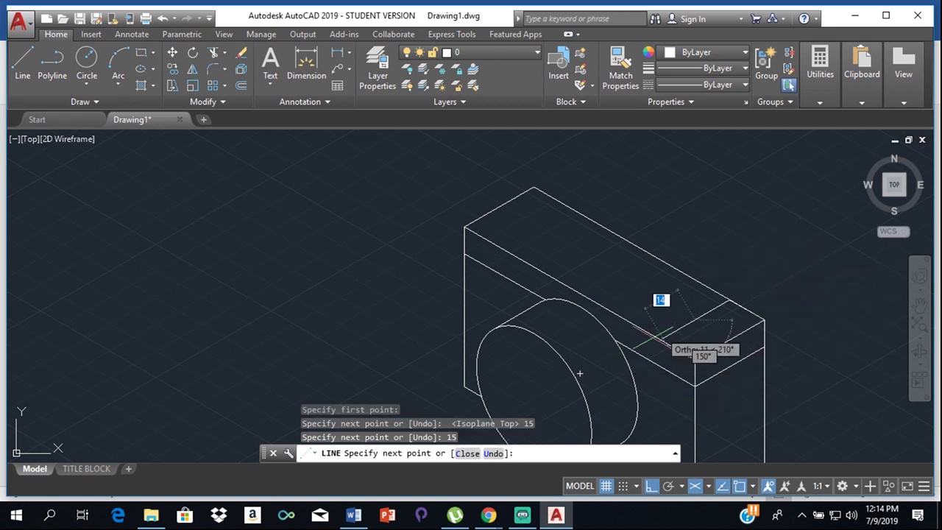
key(Escape)
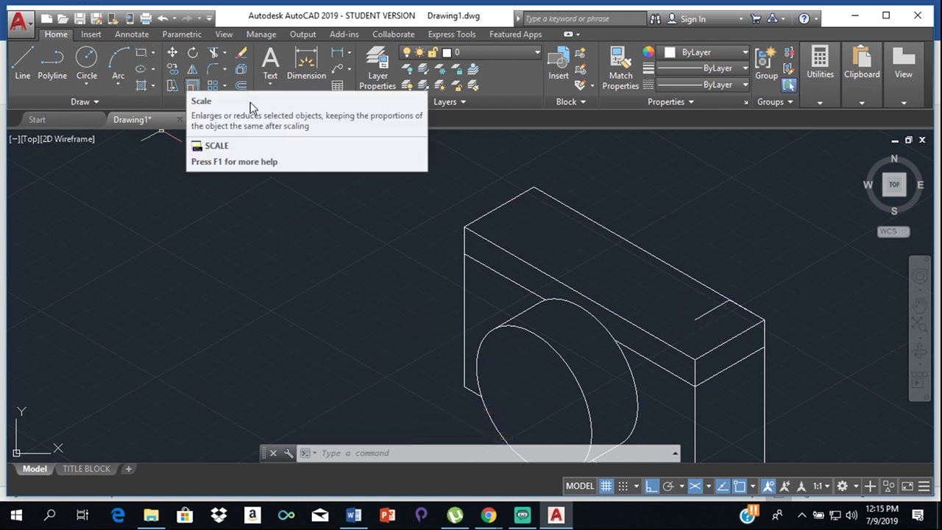
Draw a radius-10 isocircle centred at the construction line's end, checking the Word sketch for size
text(ELLIPSE)
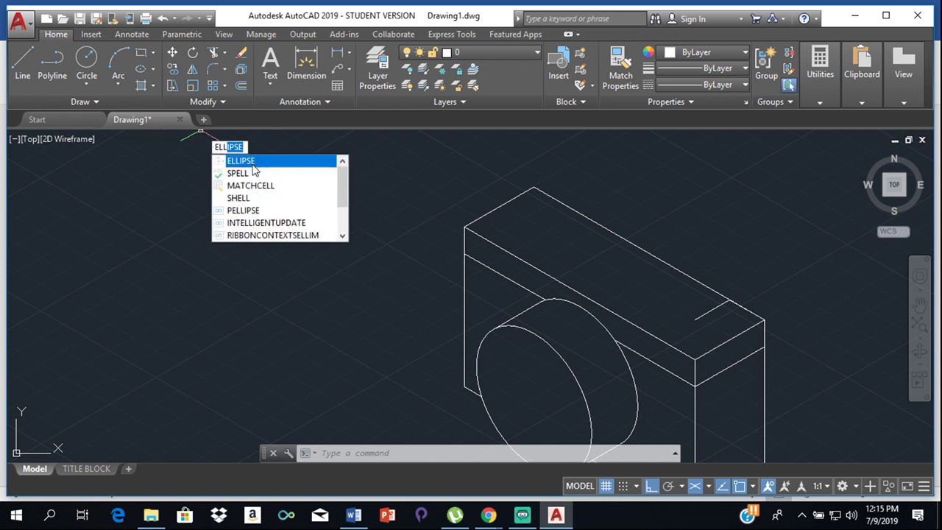
click(247, 161)
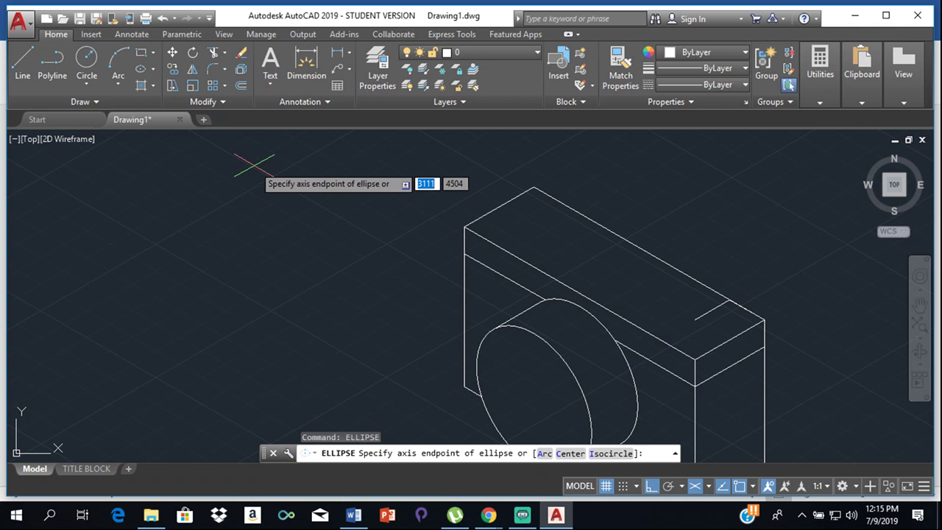
text(i)
key(Return)
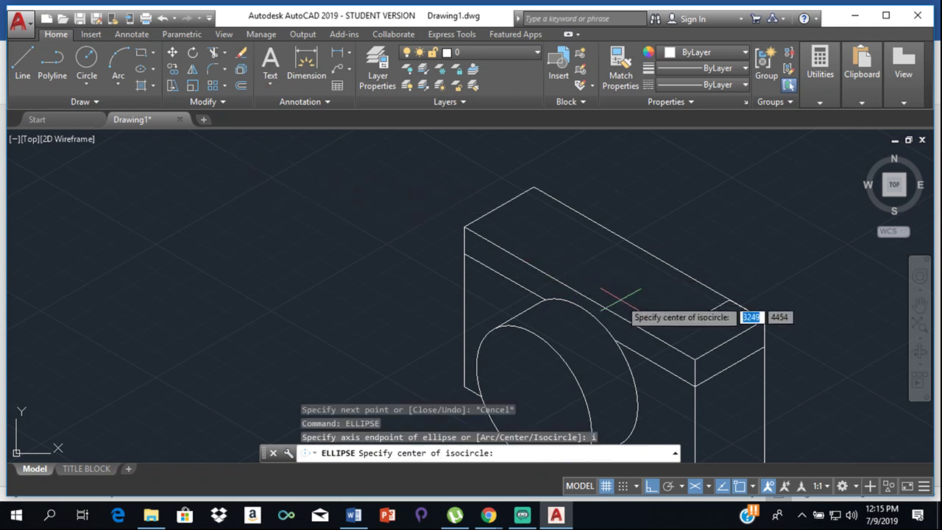
click(695, 320)
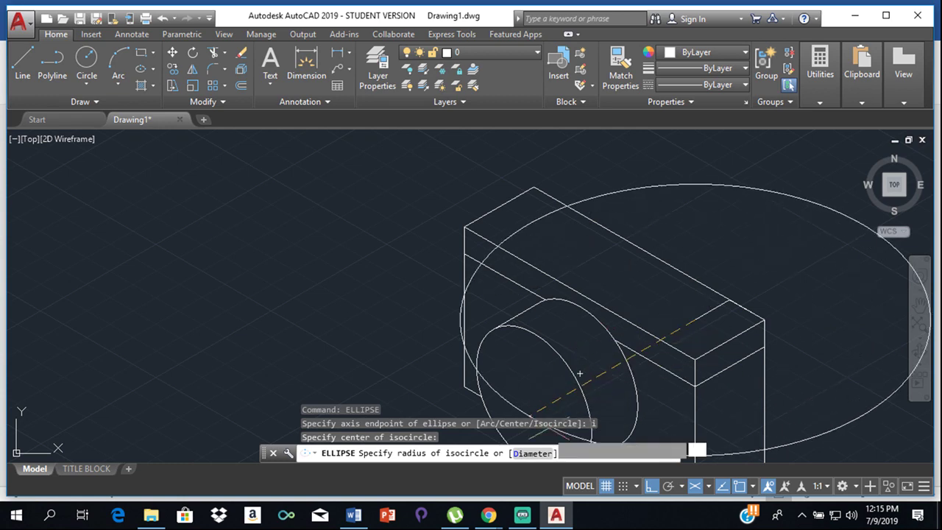
click(353, 515)
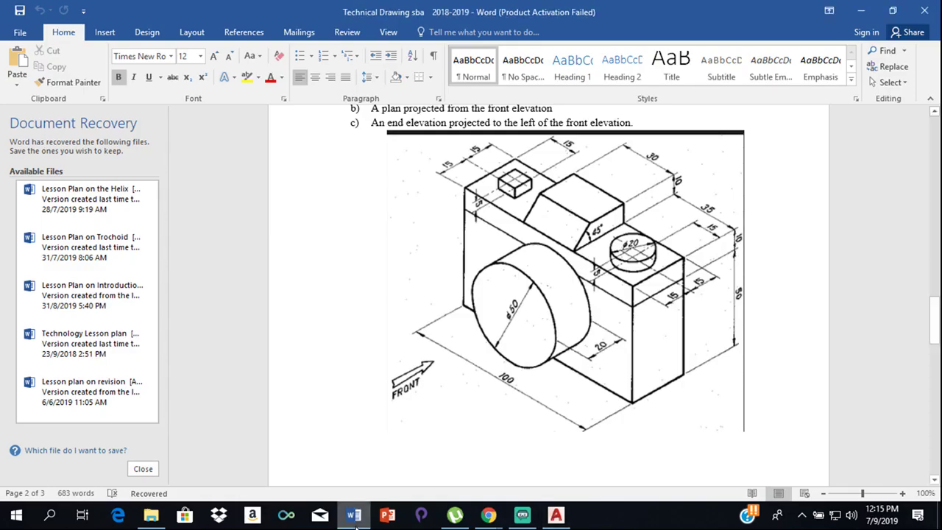
click(354, 515)
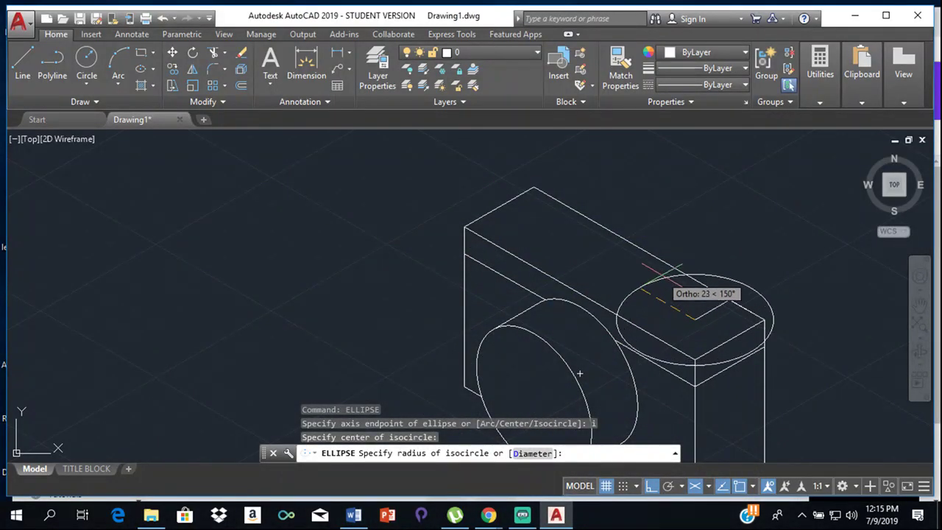
text(1)
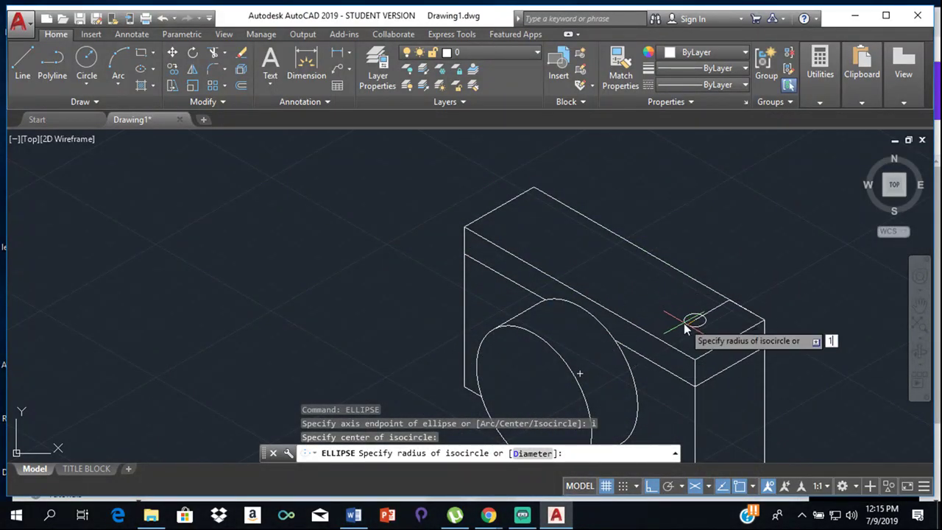
text(0)
key(Return)
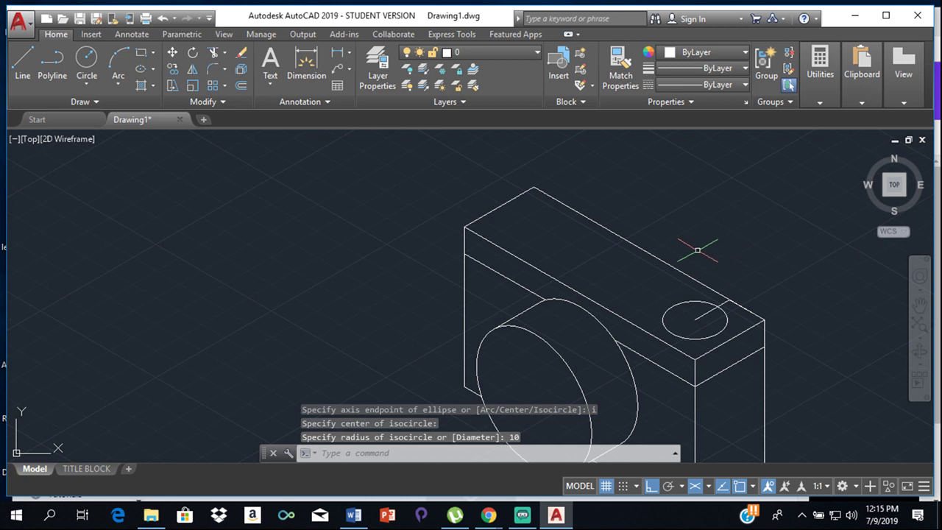
click(171, 70)
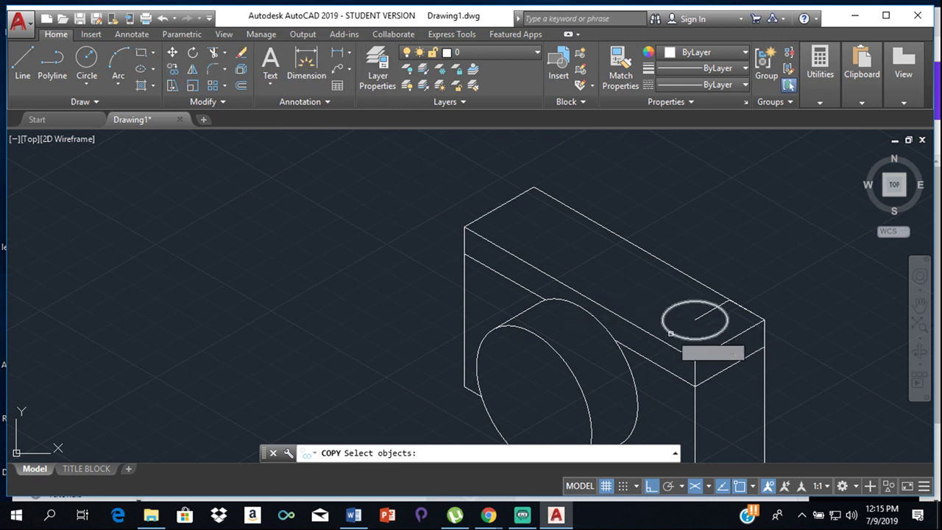
Copy the dial isocircle from its centre 5 units upward on Isoplane Left
click(667, 332)
key(Return)
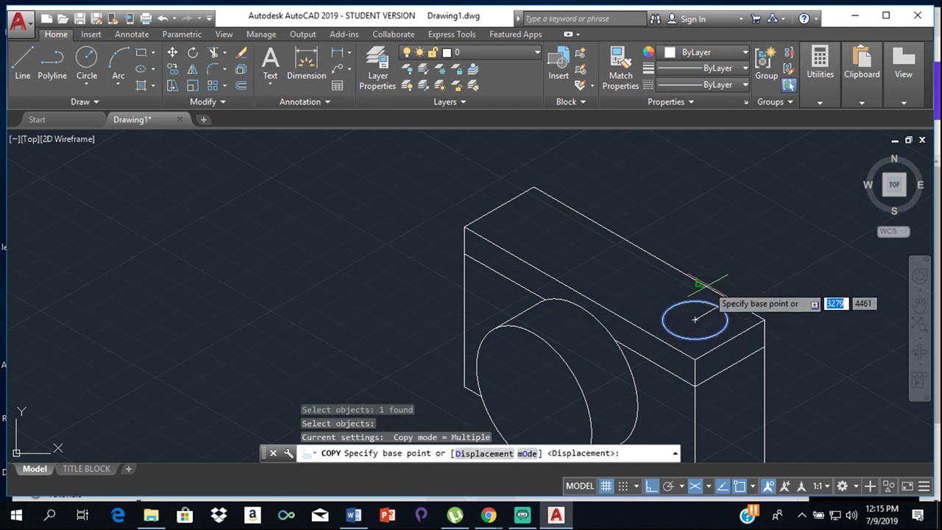
click(695, 320)
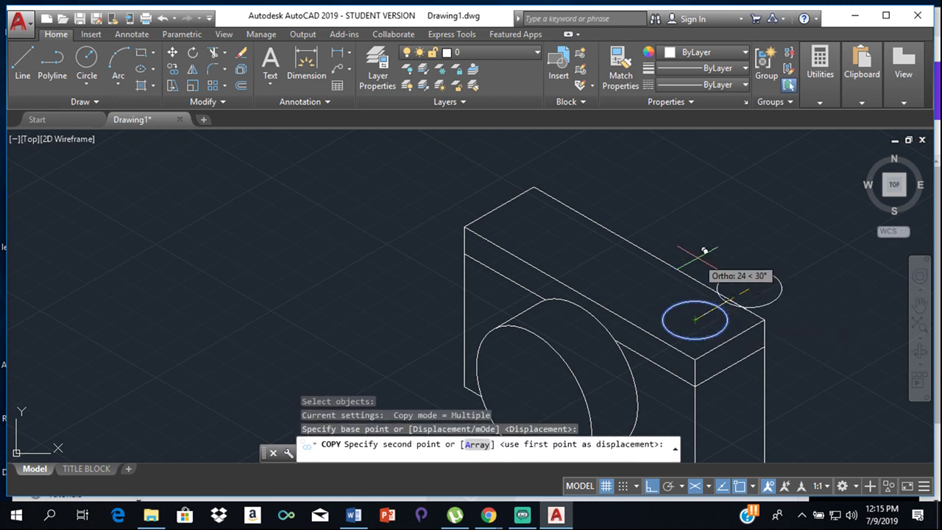
click(709, 495)
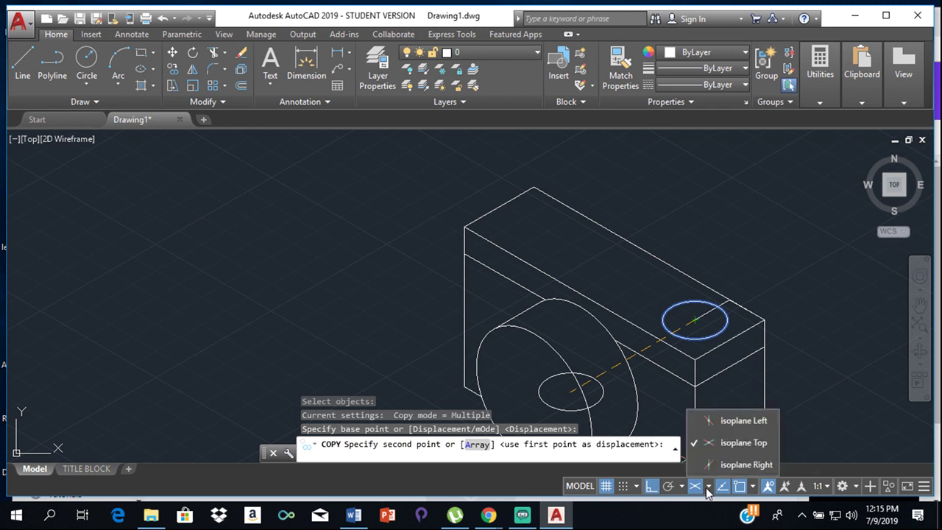
click(714, 421)
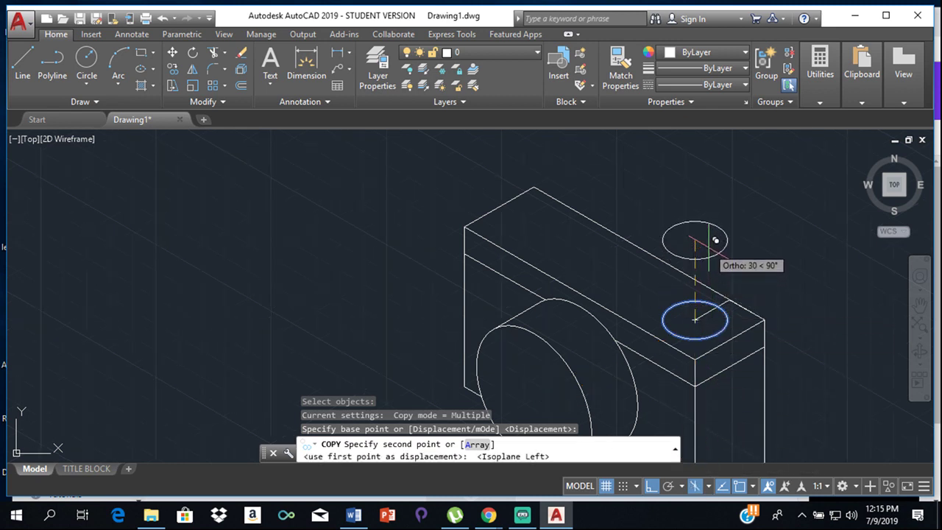
click(350, 519)
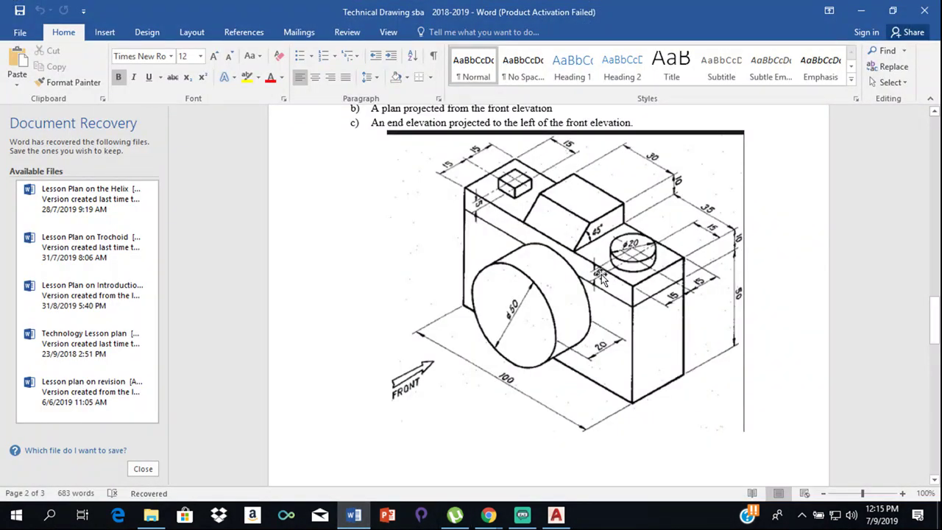
click(564, 521)
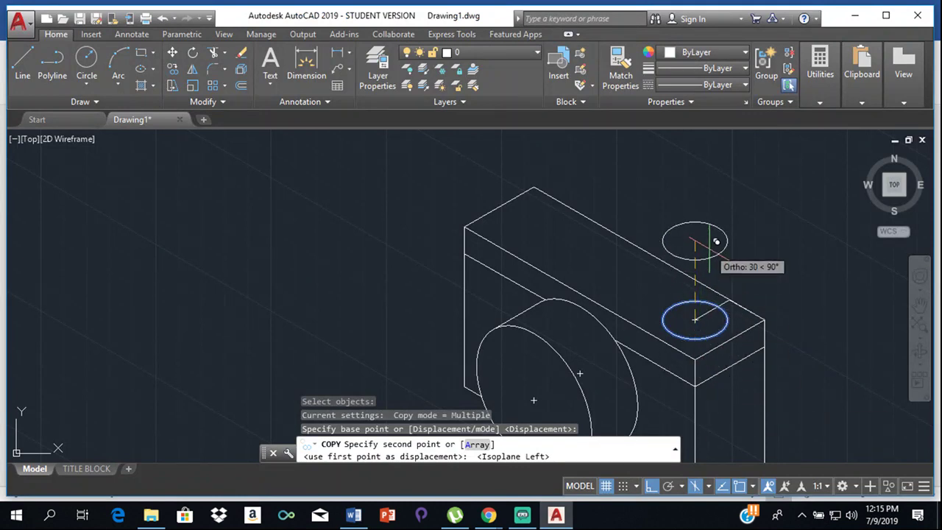
text(5)
key(Return)
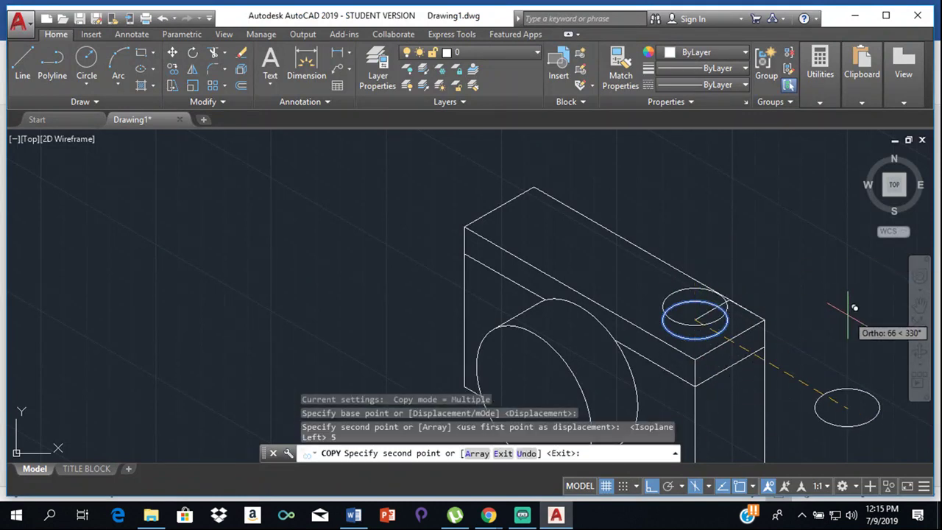
key(Escape)
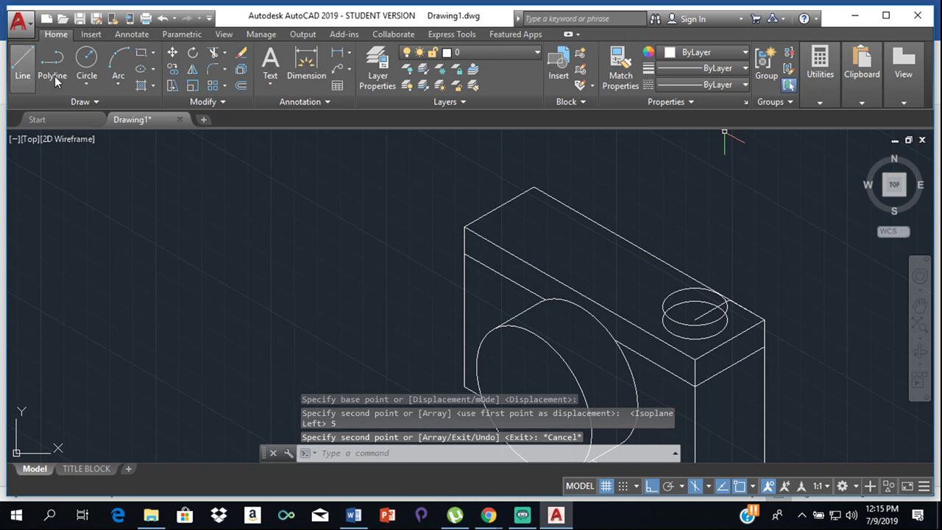
Draw the dial's left and right vertical side lines joining its two ellipses
click(23, 64)
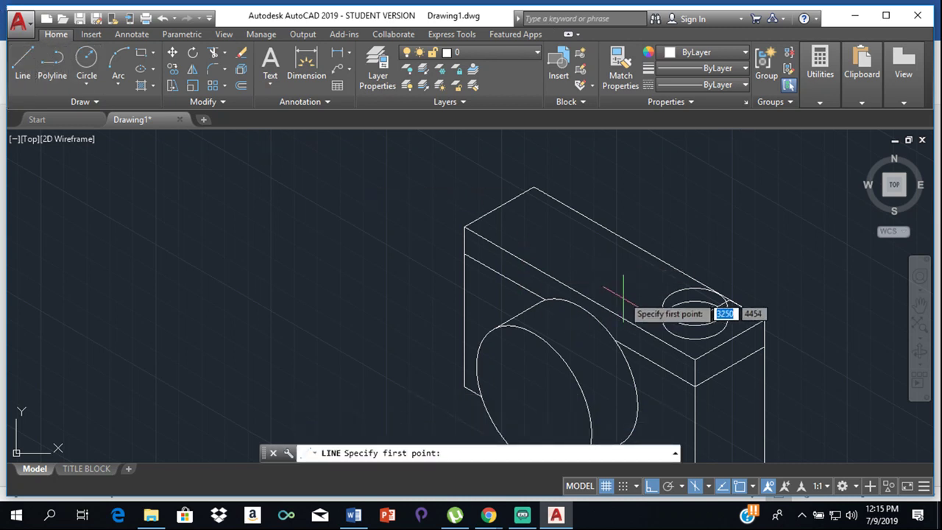
click(664, 318)
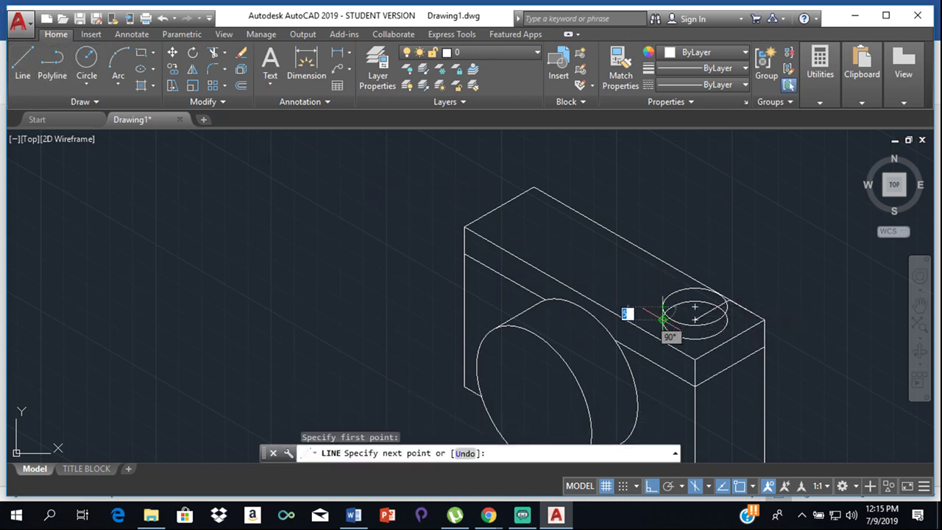
click(667, 321)
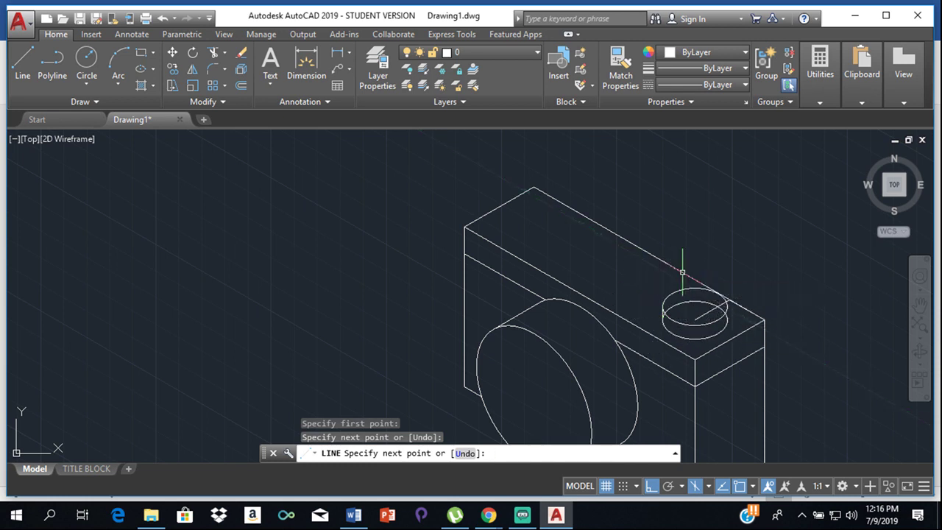
key(Return)
key(Return)
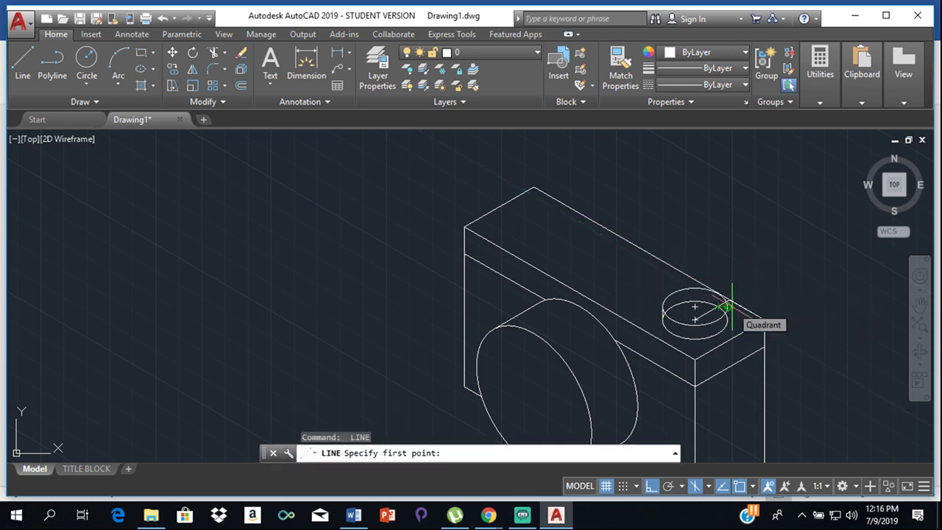
click(727, 308)
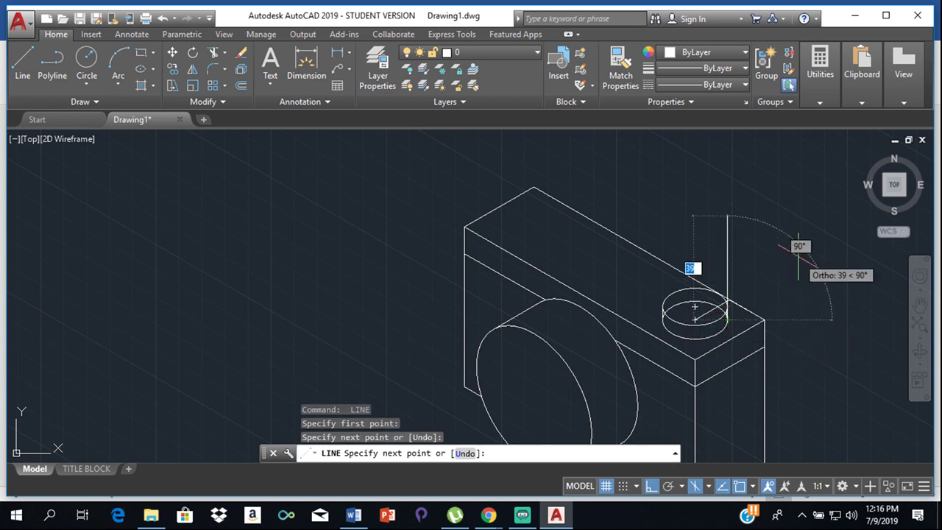
click(725, 295)
key(Return)
Zoom in and erase the short stray line at the dial's edge
scroll(732, 316, up, 10)
scroll(621, 250, up, 3)
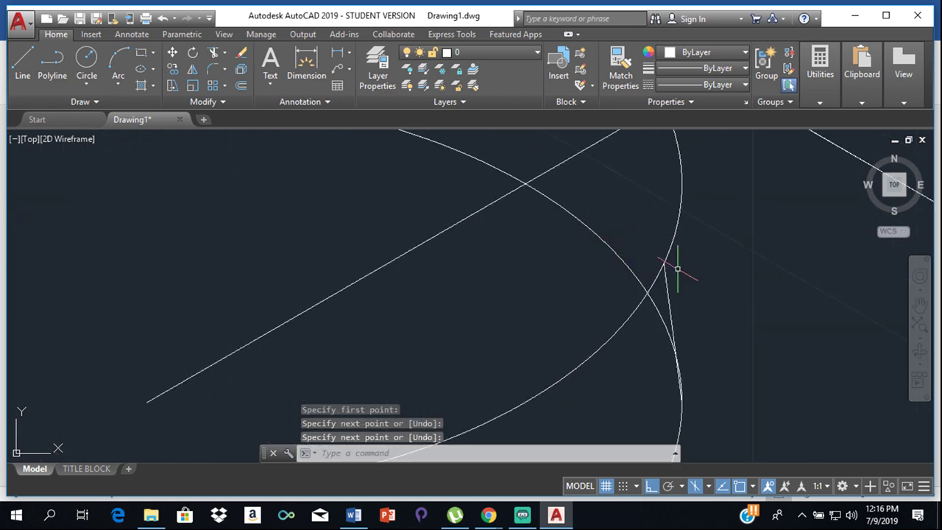
click(668, 283)
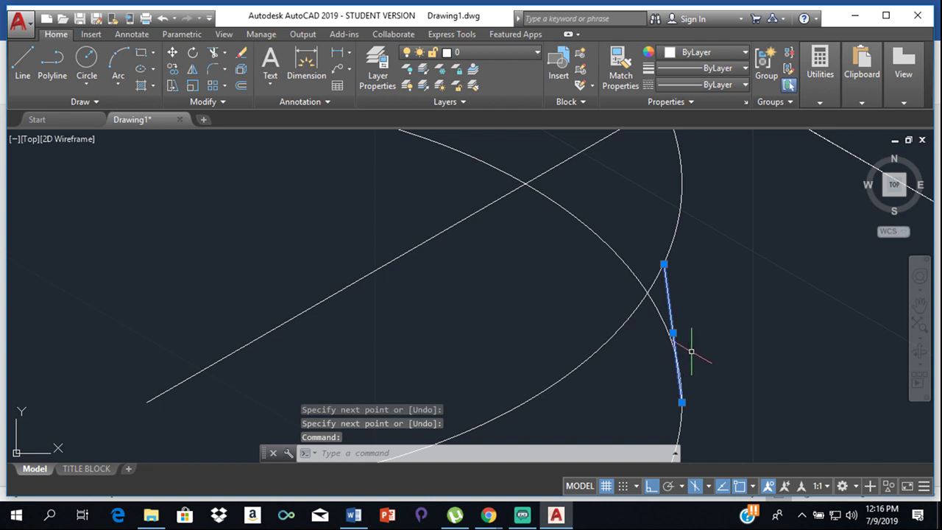
key(Delete)
Draw a vertical line from the upper ellipse's right edge to the lower ellipse, then erase the diagonal construction line
click(34, 79)
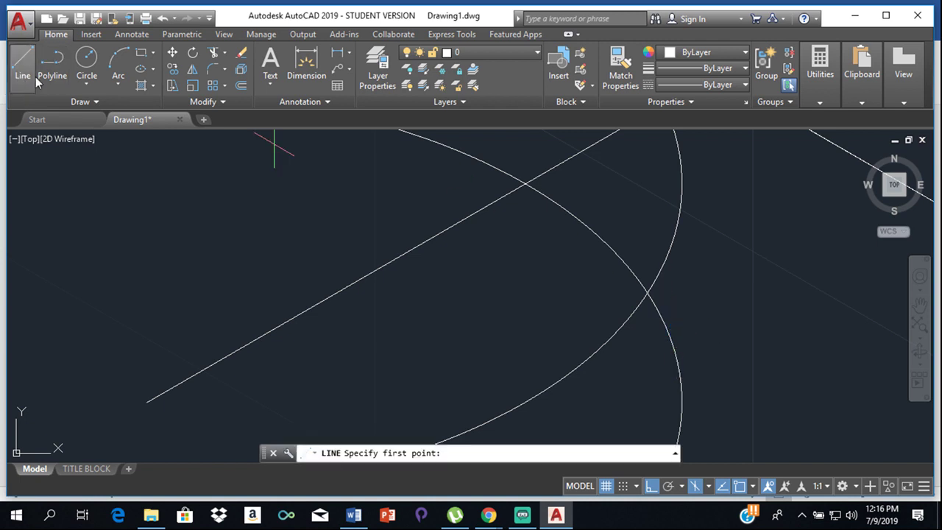
click(682, 184)
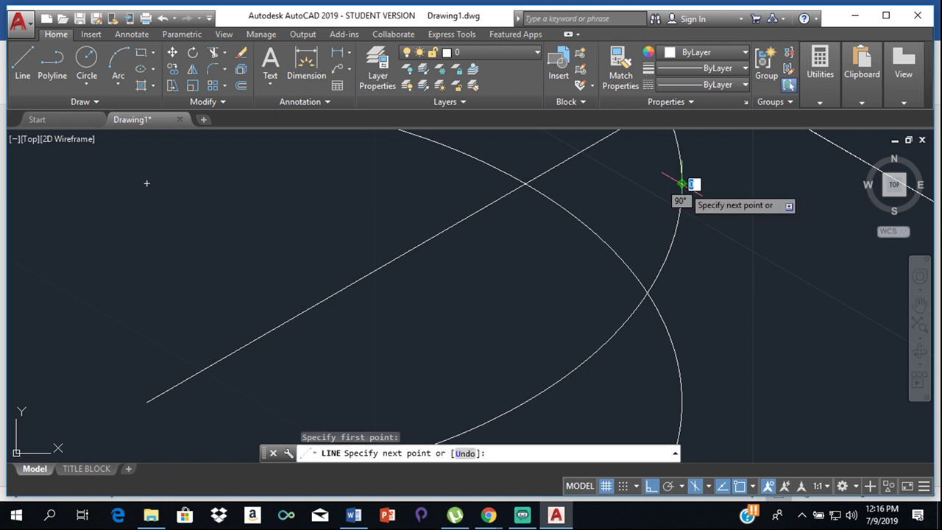
click(682, 398)
key(Return)
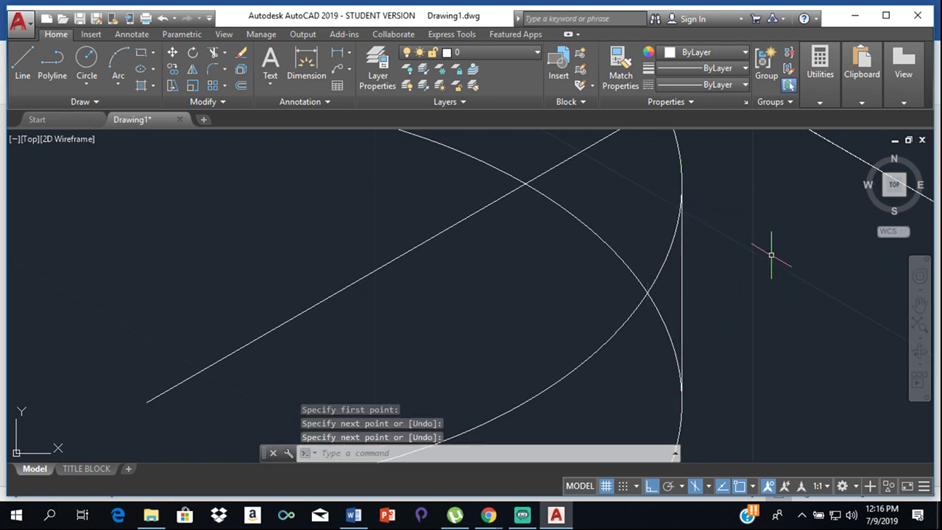
scroll(766, 270, down, 3)
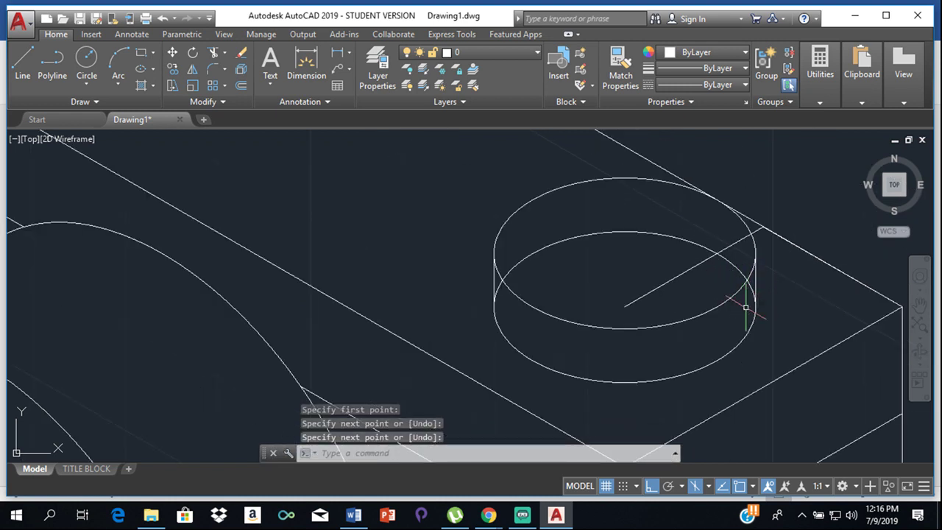
key(Return)
click(685, 270)
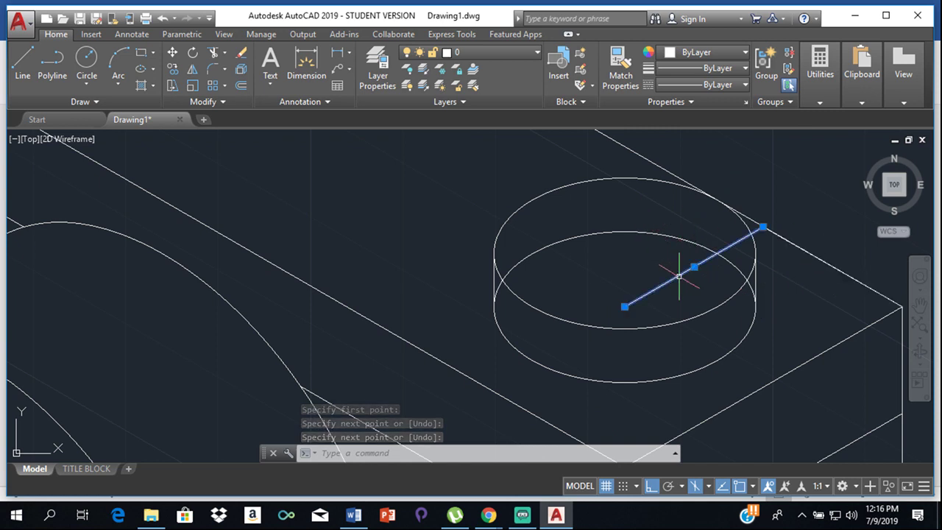
key(Delete)
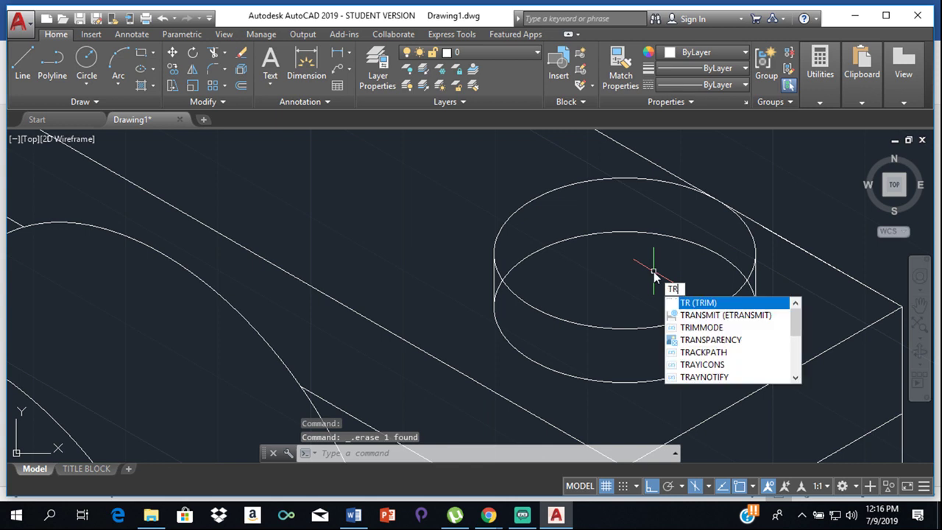
Trim the hidden back arcs on the left and right of the dial's lower ellipse
key(Return)
key(Return)
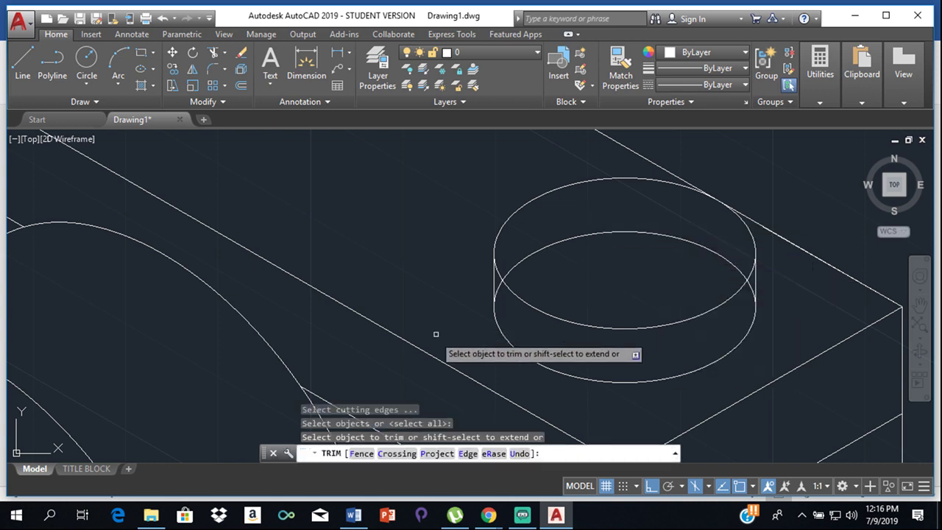
click(498, 288)
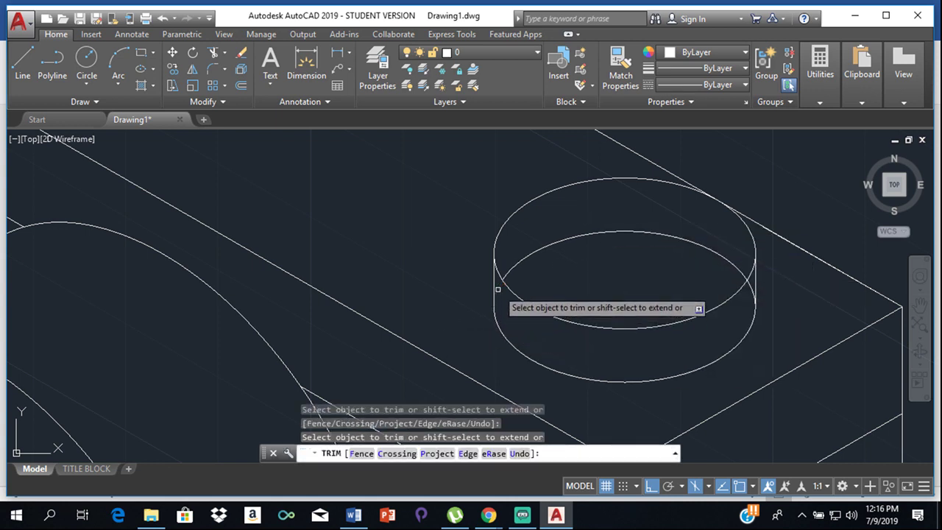
click(750, 289)
scroll(769, 306, down, 5)
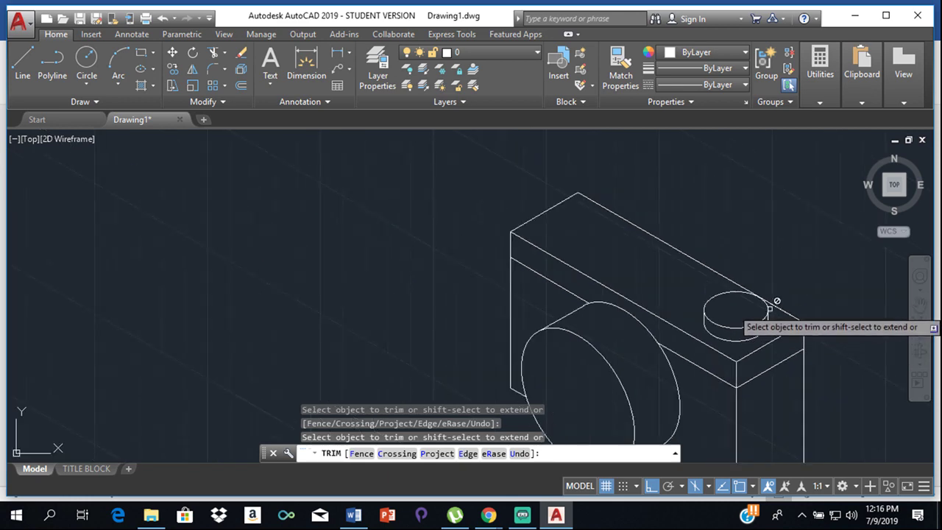
scroll(768, 304, up, 4)
key(Escape)
scroll(641, 319, down, 5)
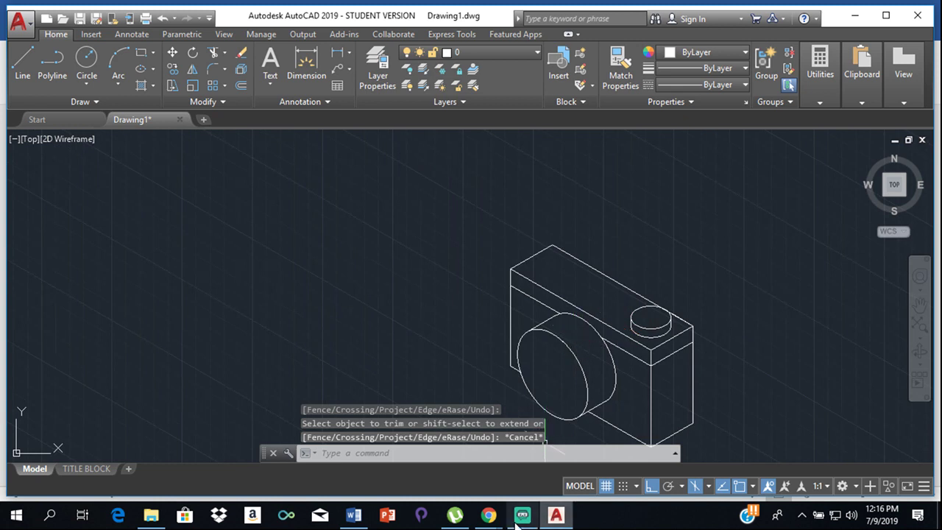
click(352, 518)
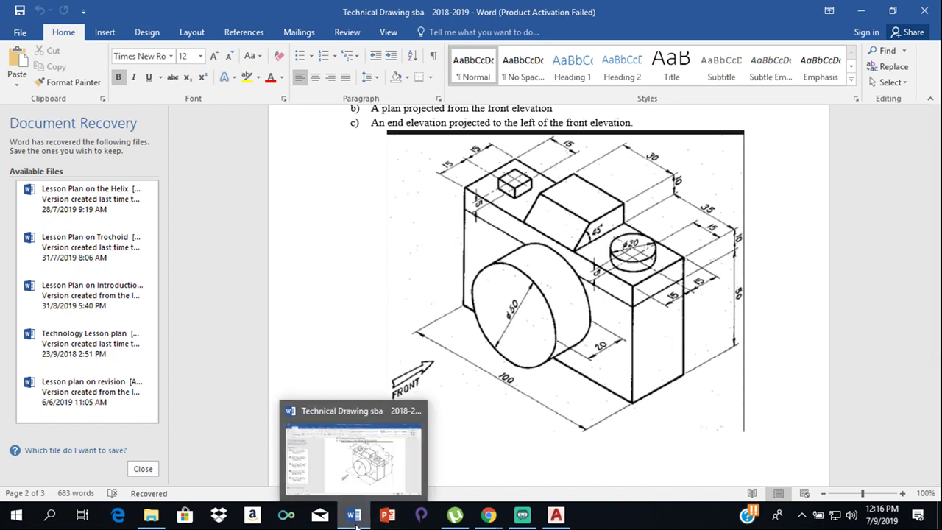
mouse_move(558, 519)
click(543, 476)
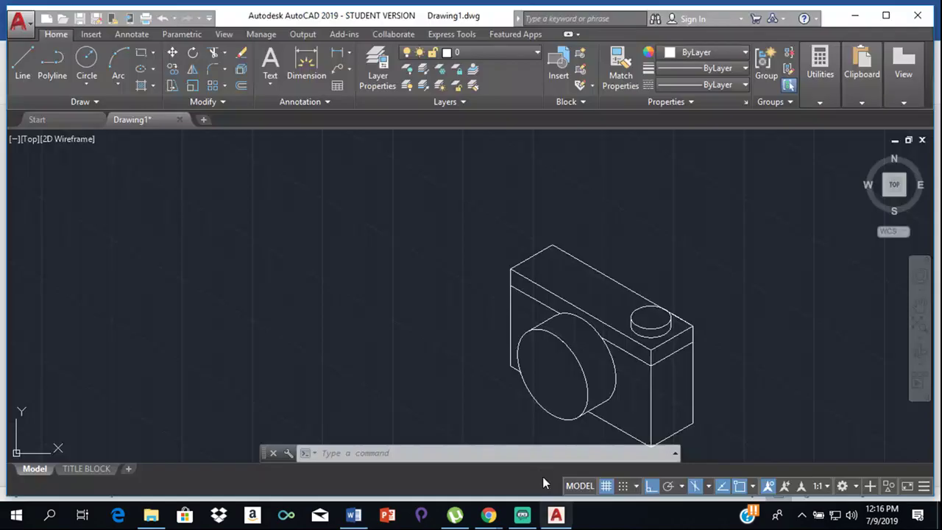
Draw a 35-unit line from the camera body's top corner, checking the Word sketch
click(23, 63)
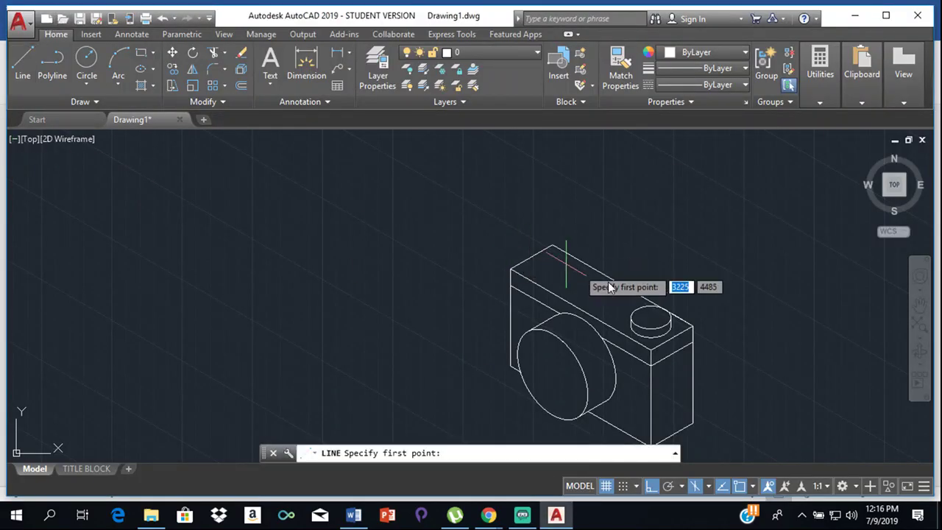
click(693, 326)
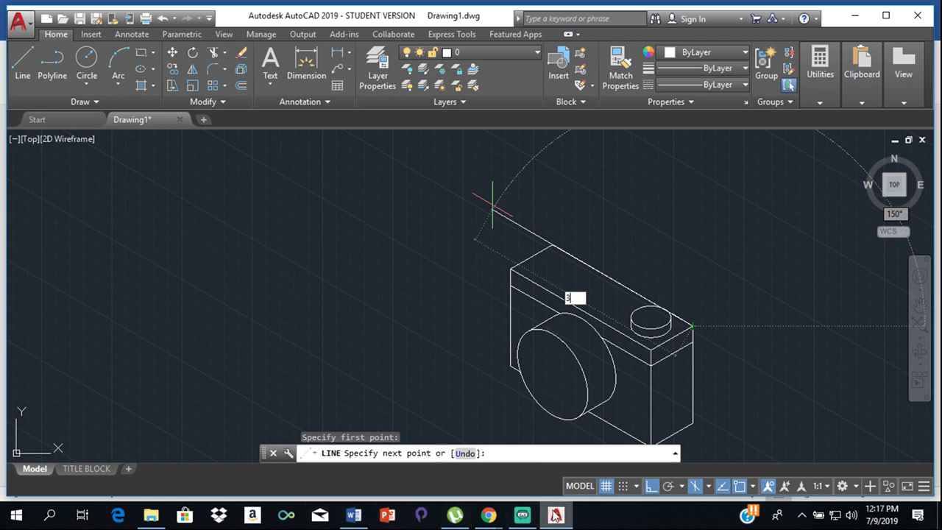
mouse_move(558, 515)
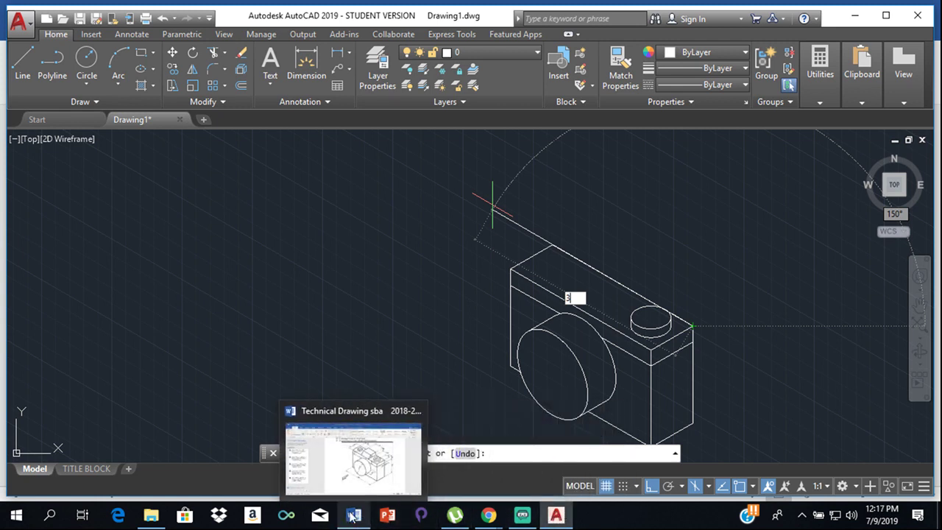
click(345, 456)
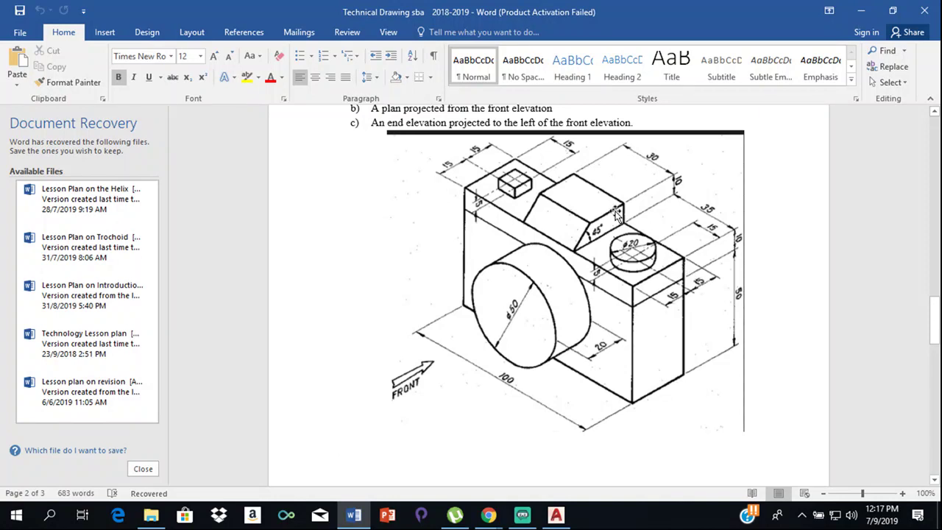
click(558, 515)
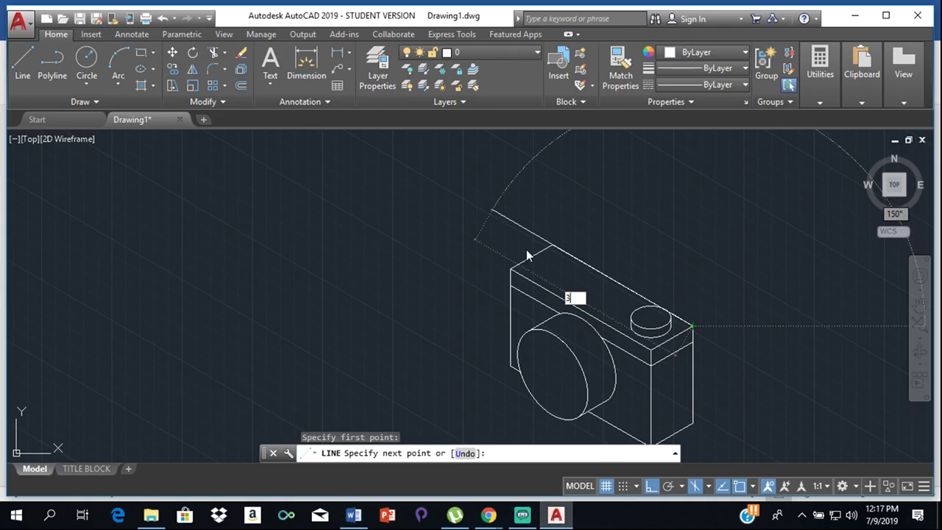
text(35)
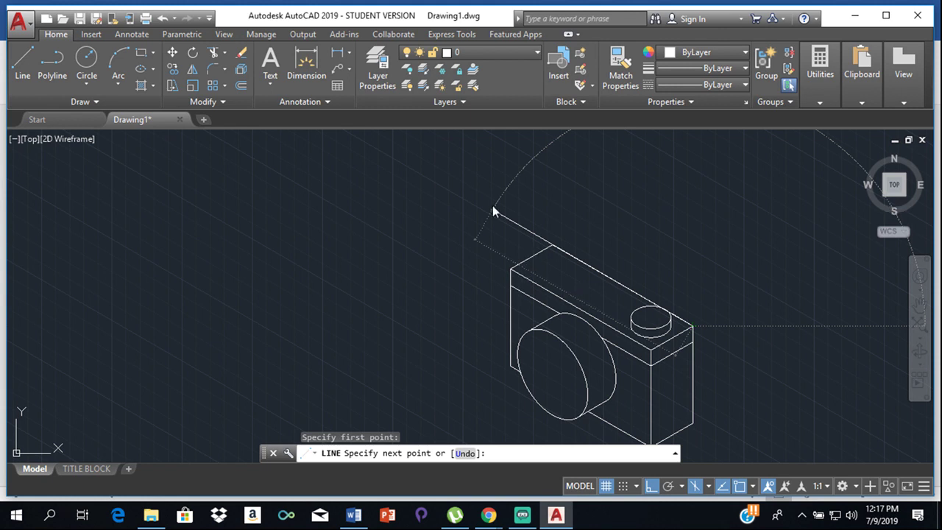
key(Return)
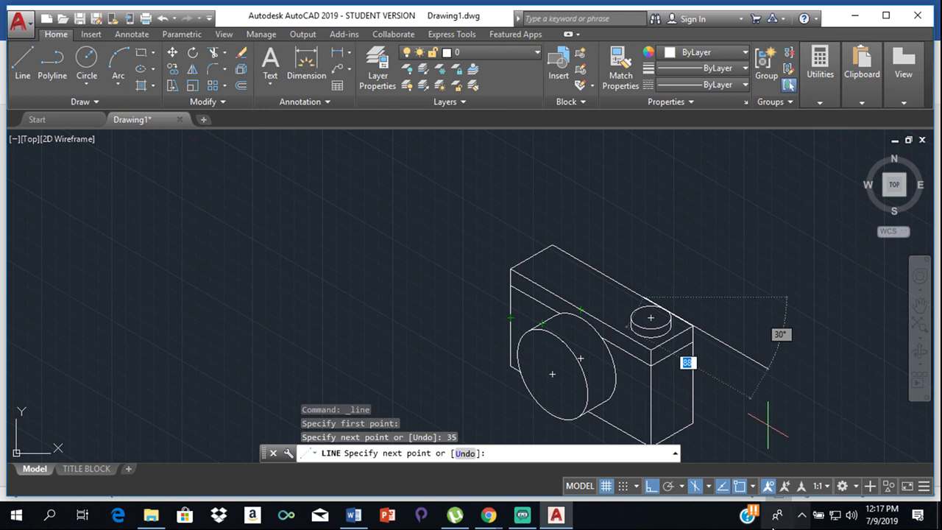
On the Top isoplane, continue the outline with 30-unit isometric edges
click(706, 486)
click(725, 442)
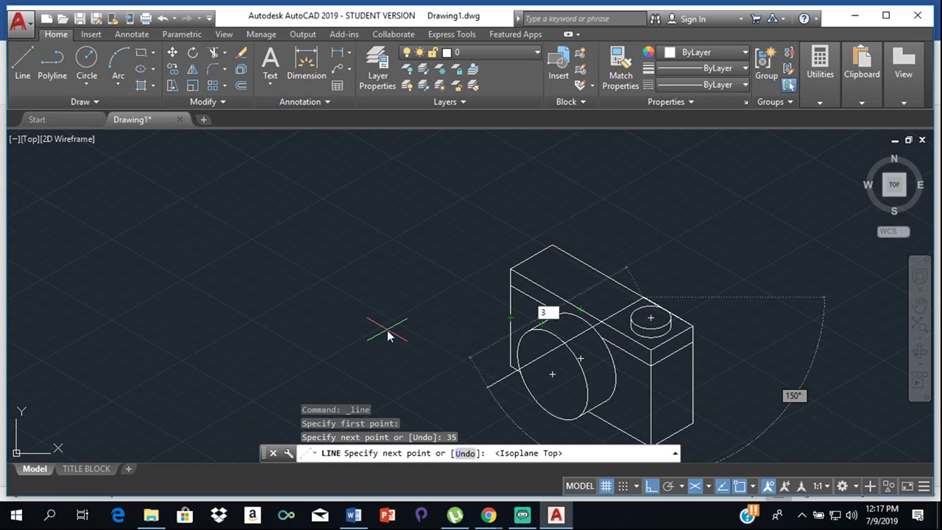
key(Return)
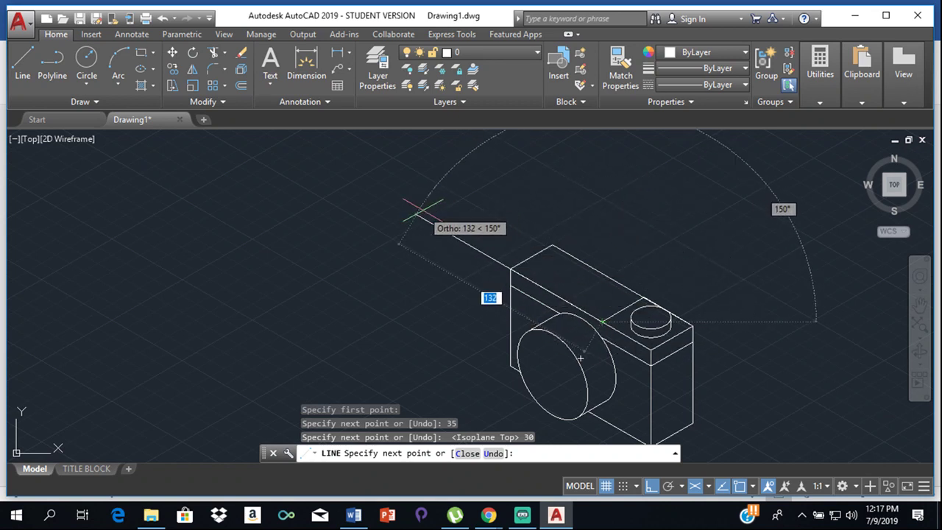
text(30)
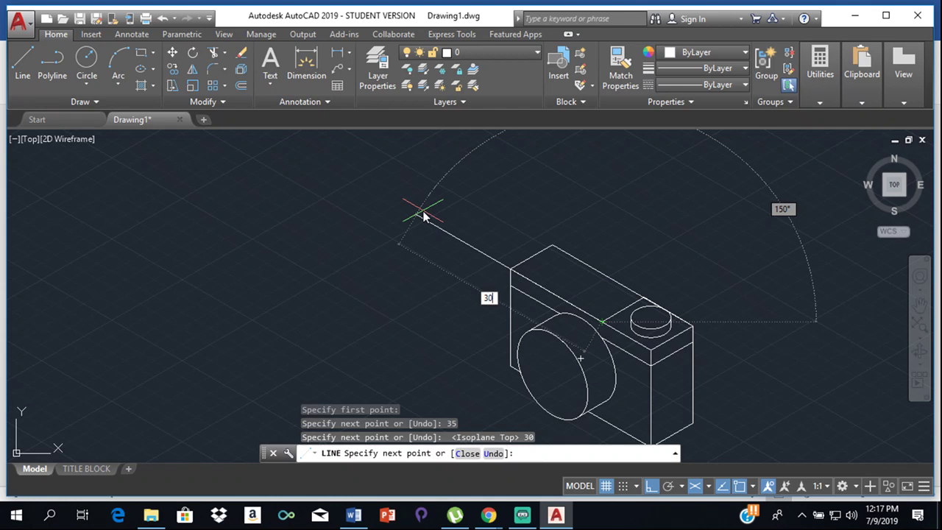
text(30)
key(Return)
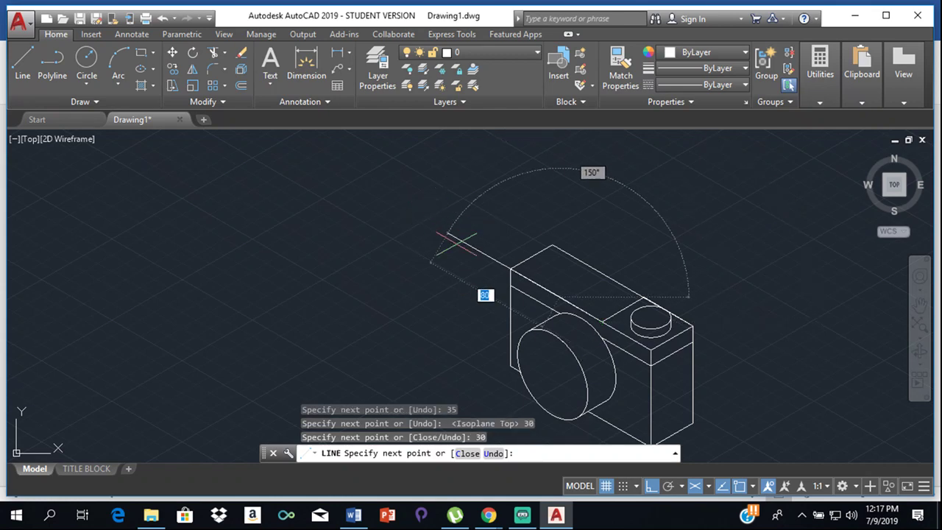
click(354, 514)
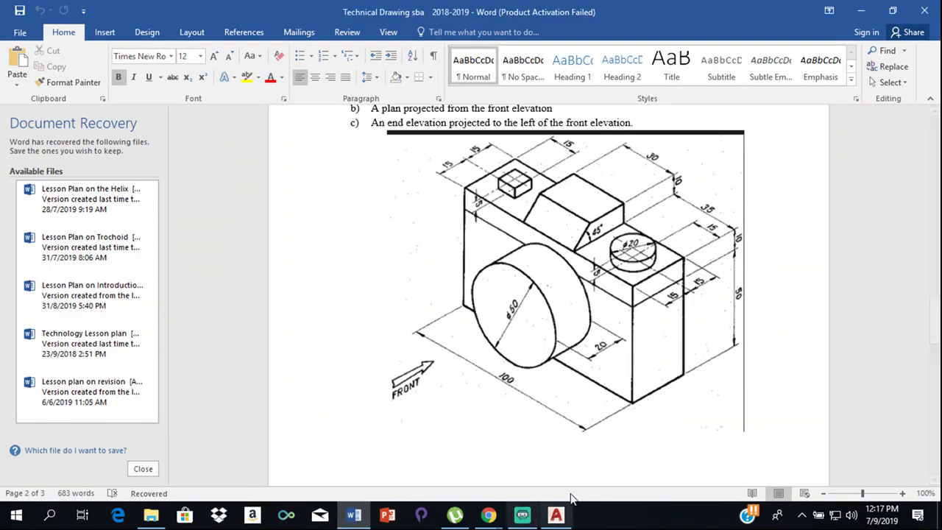
click(555, 514)
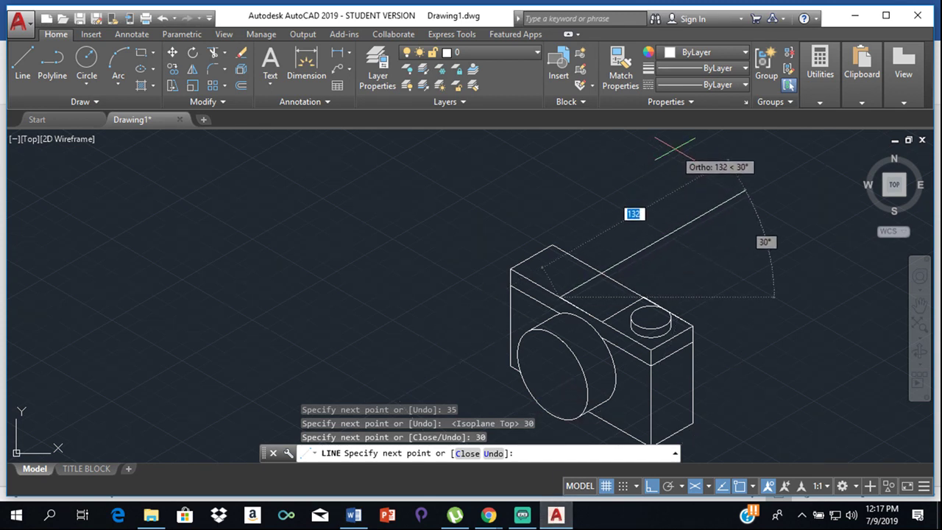
text(30)
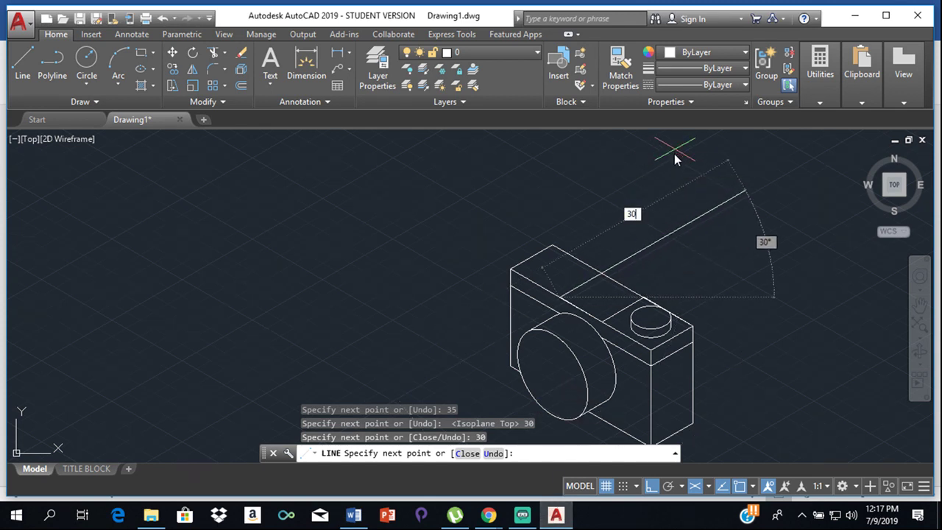
key(Return)
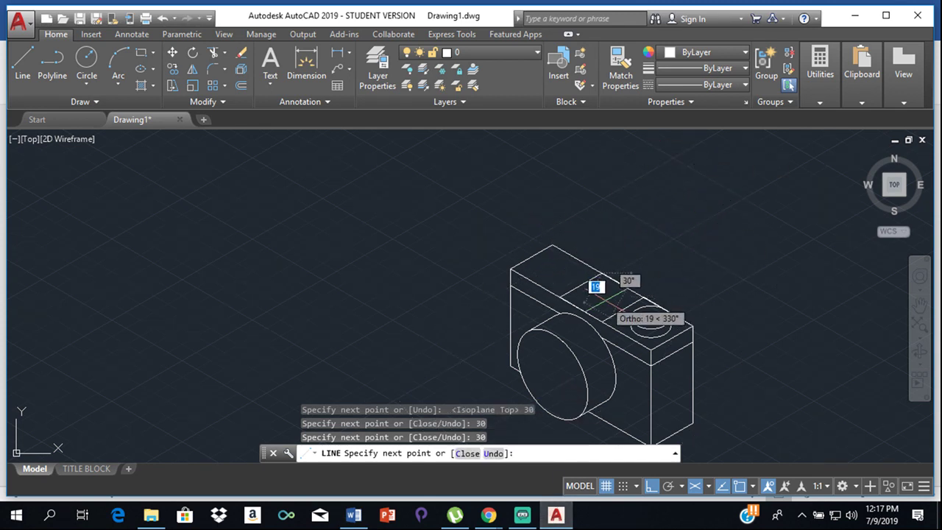
key(Return)
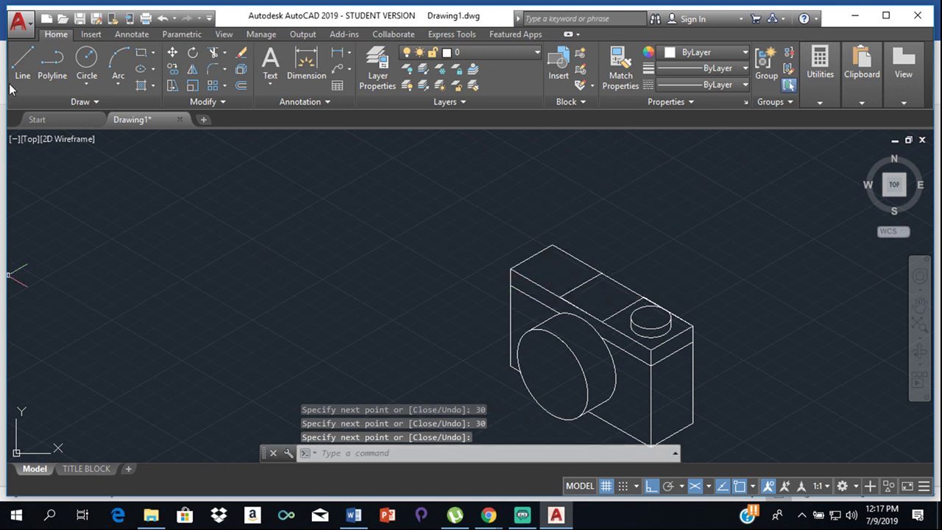
On the Left isoplane, draw a 10-unit upright edge from the body's top corner
click(23, 63)
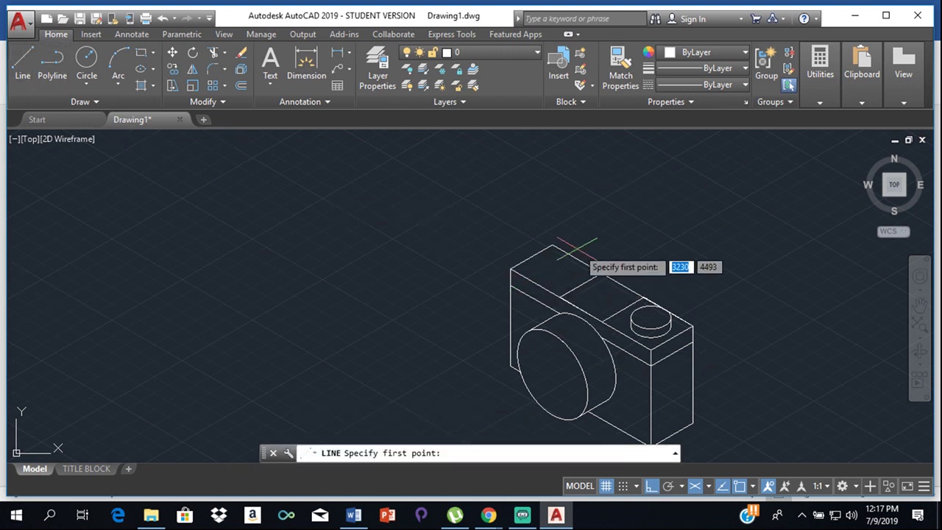
click(644, 297)
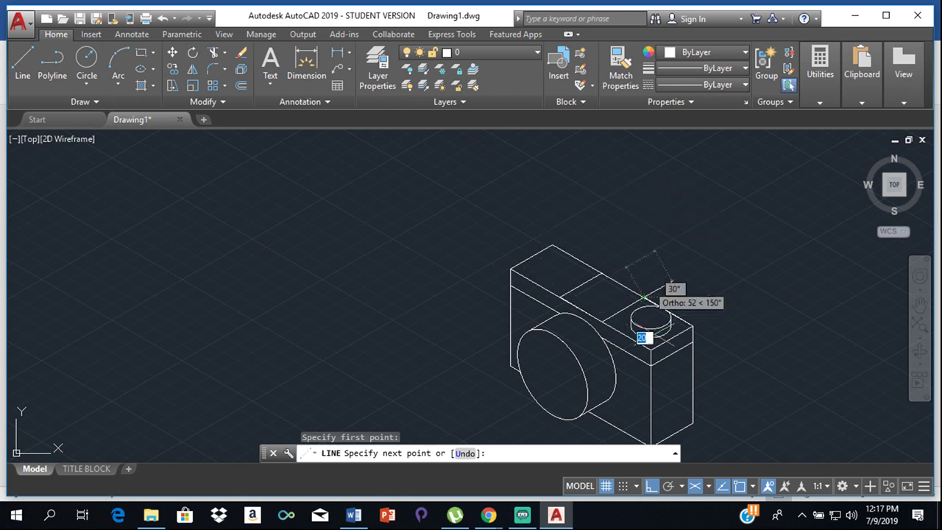
click(708, 487)
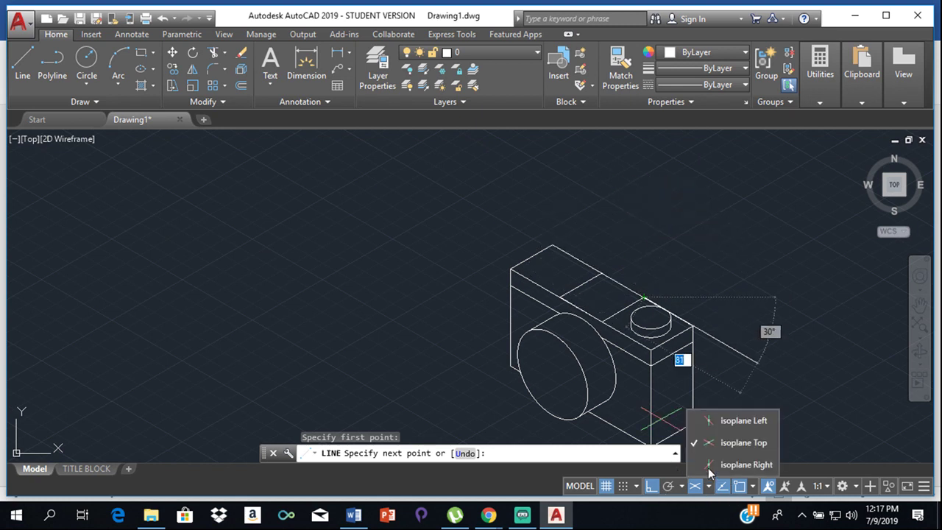
click(713, 426)
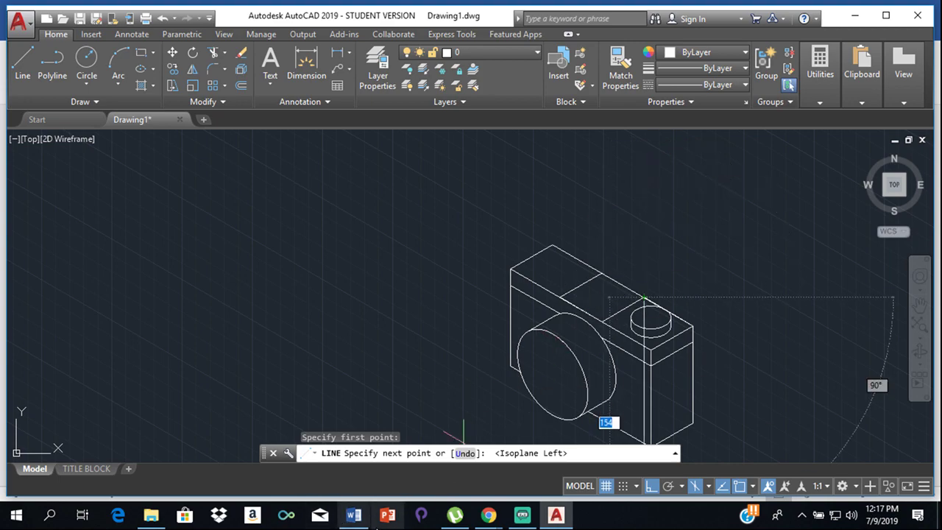
click(354, 515)
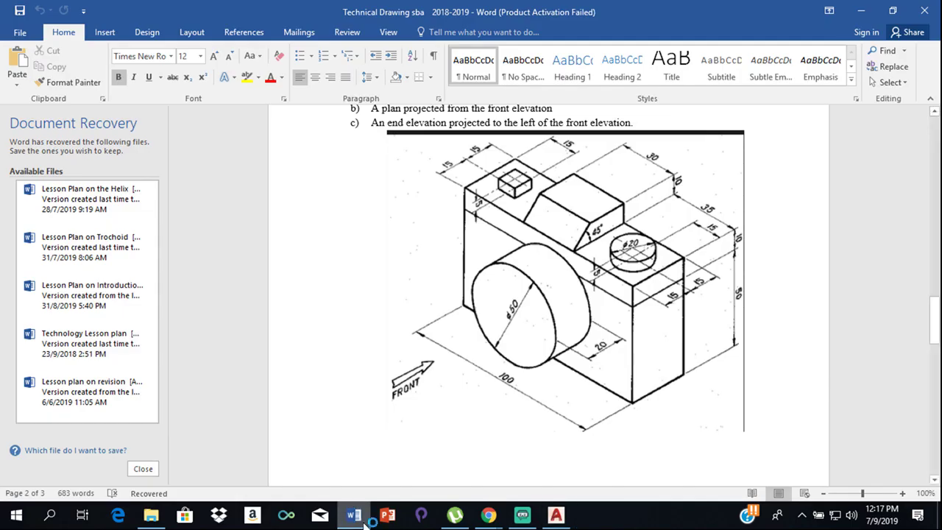
click(360, 517)
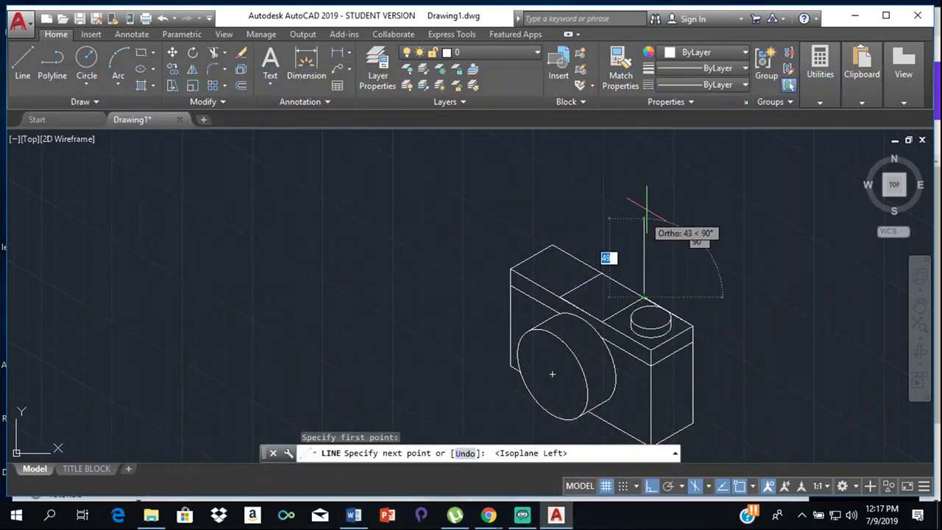
text(1)
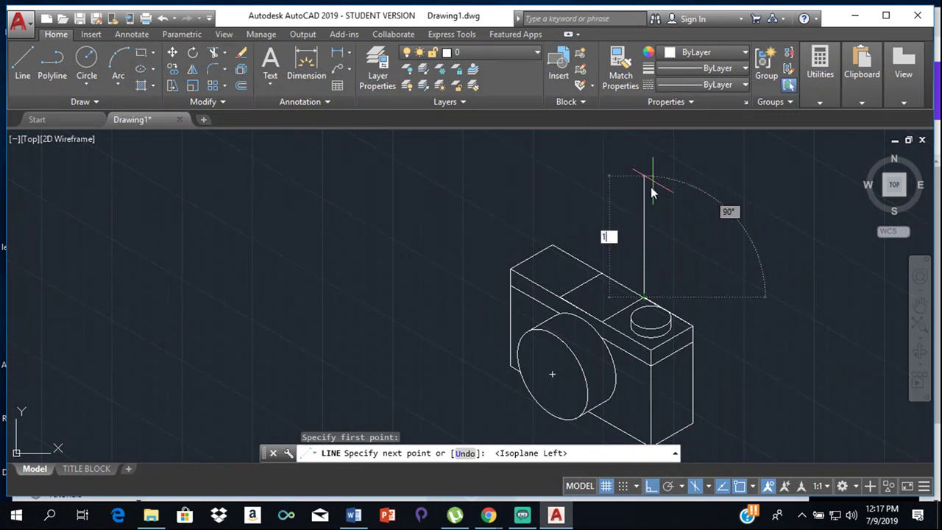
text(0)
key(Return)
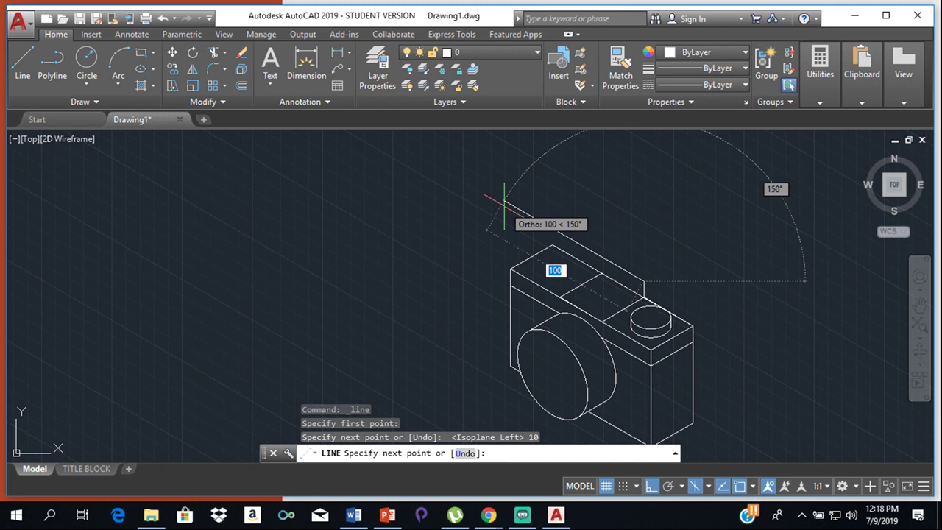
Add a 30-unit edge, then cancel and erase the stray line
text(3)
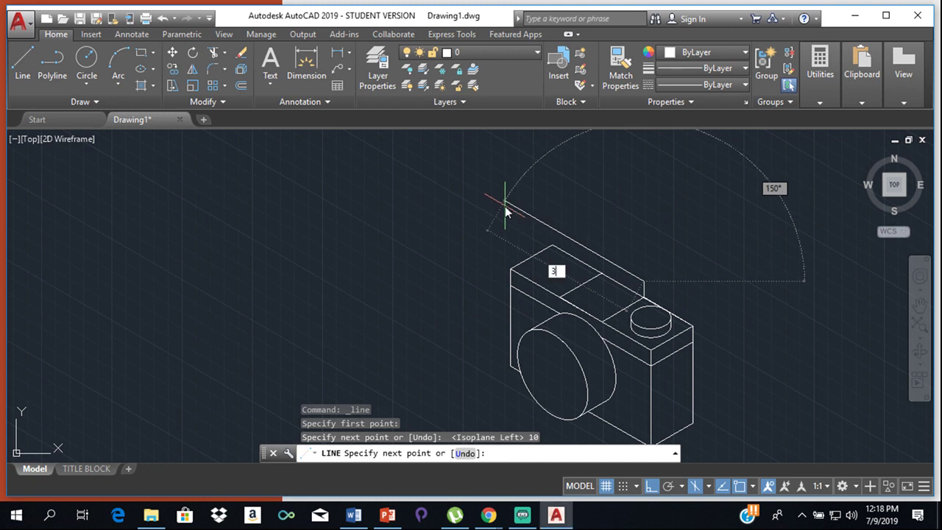
text(0)
key(Return)
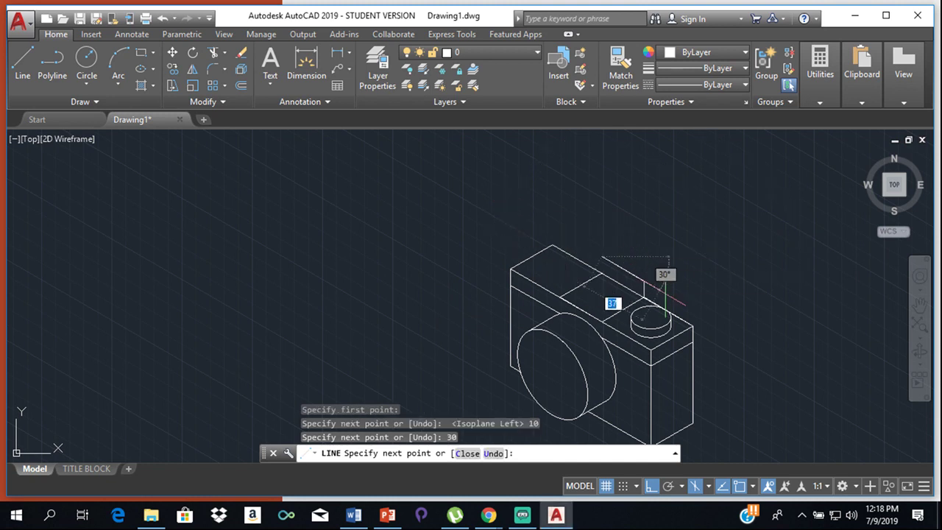
click(594, 272)
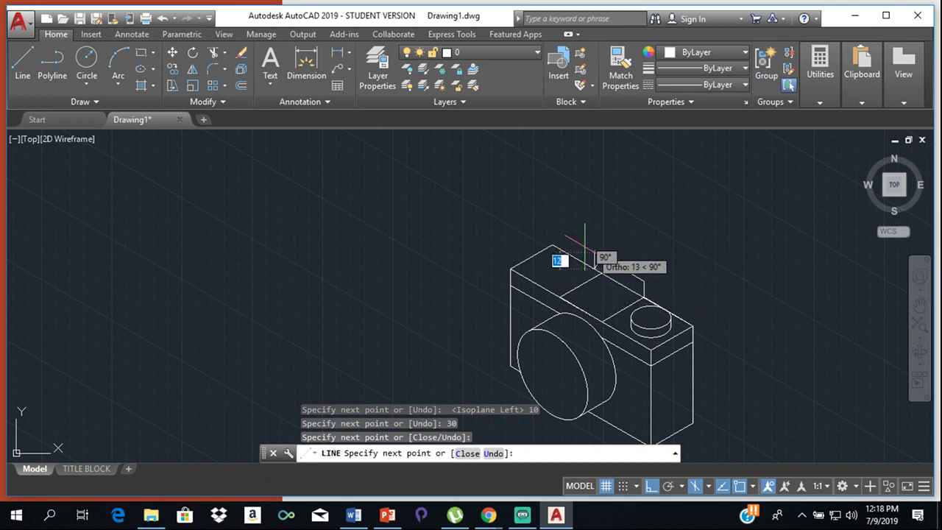
key(Escape)
click(595, 267)
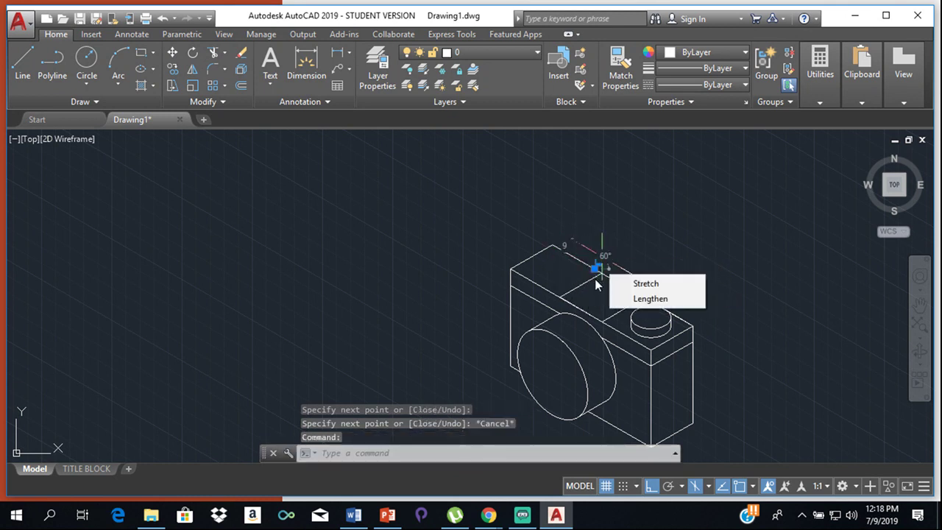
key(Delete)
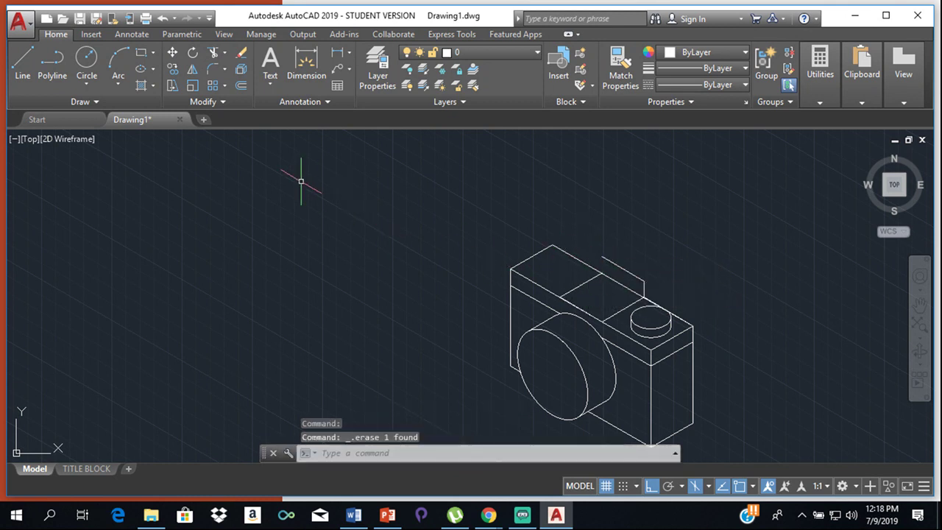
Draw a short upright edge on the camera top
click(23, 66)
click(602, 273)
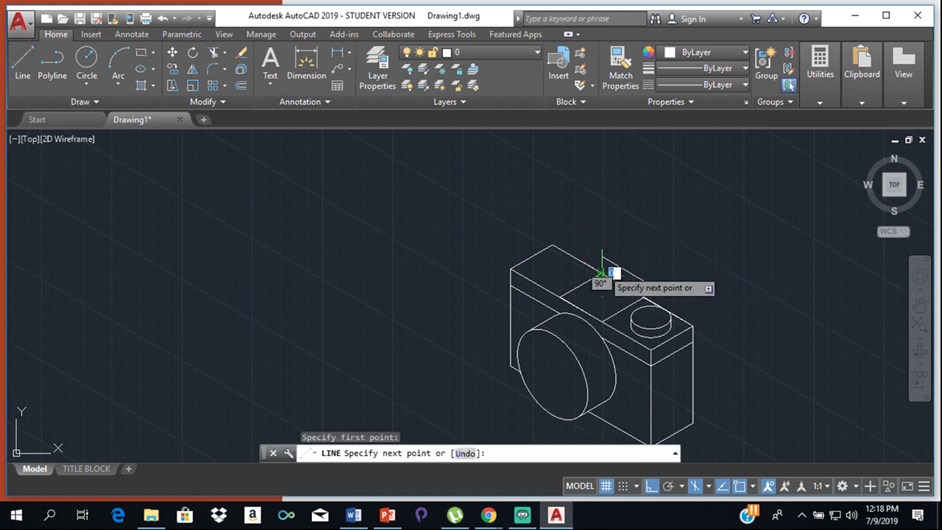
click(602, 257)
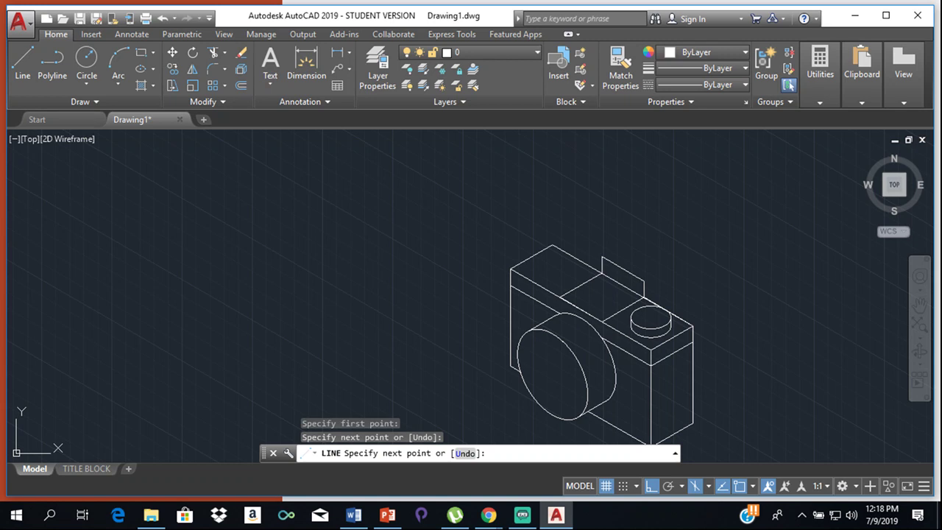
key(Return)
On the Top isoplane, draw a 30-unit line from the viewfinder flap's top
click(23, 66)
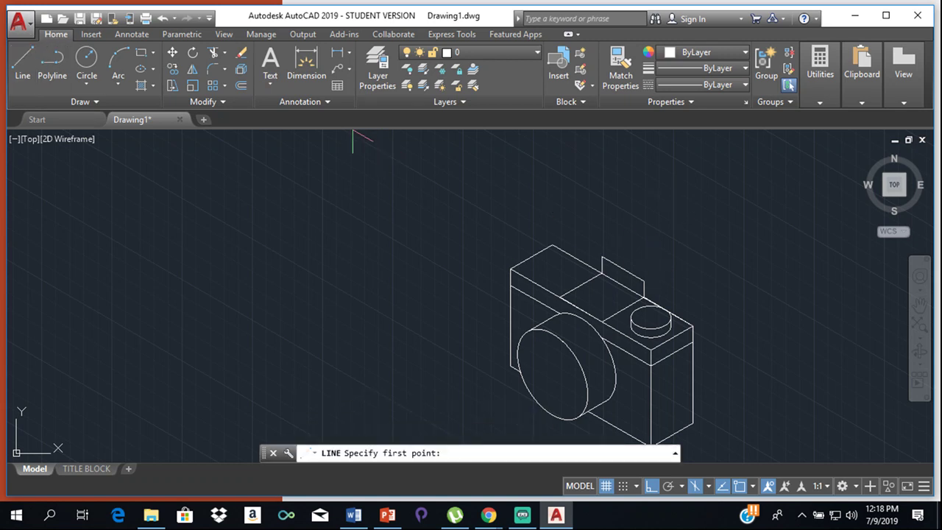
click(644, 281)
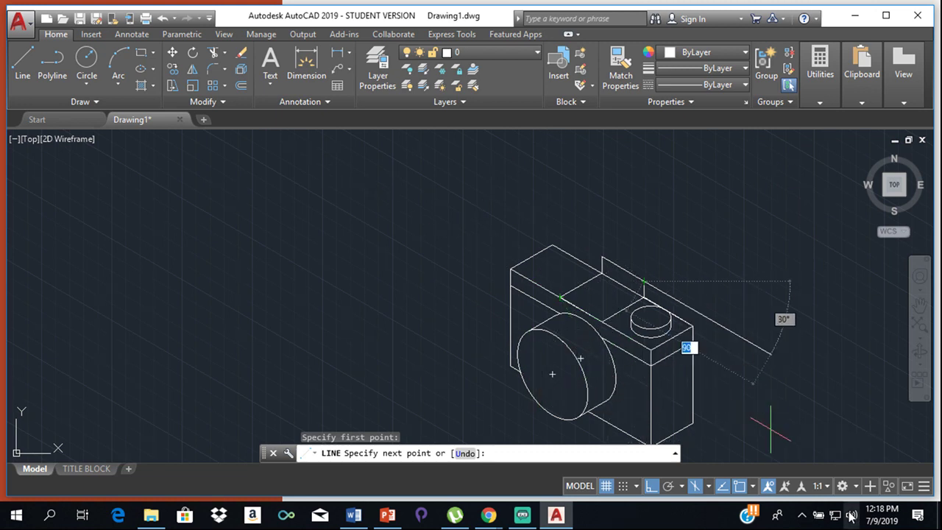
click(709, 487)
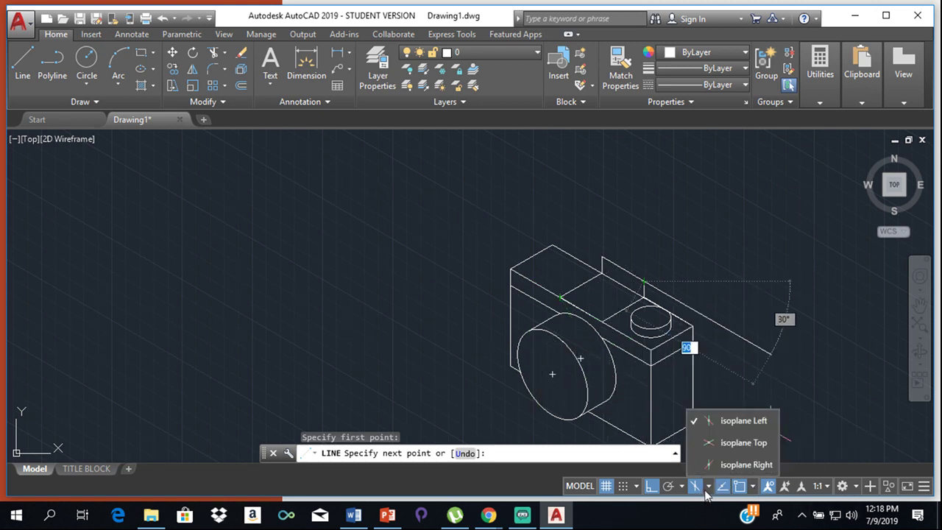
click(725, 439)
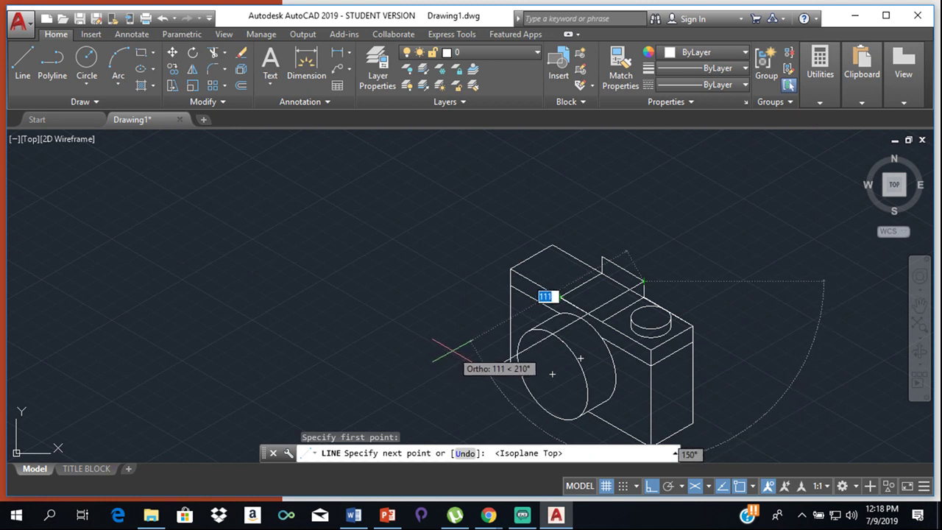
text(30)
key(Return)
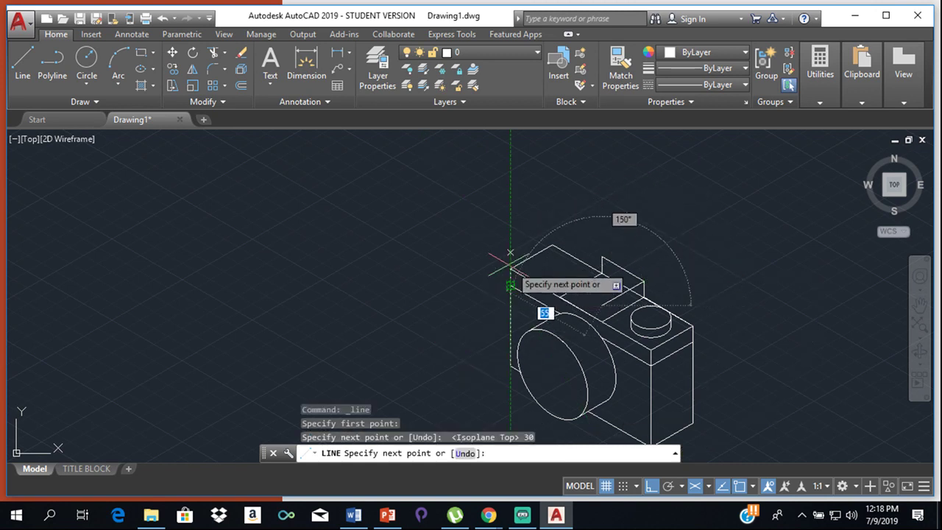
key(Return)
key(Return)
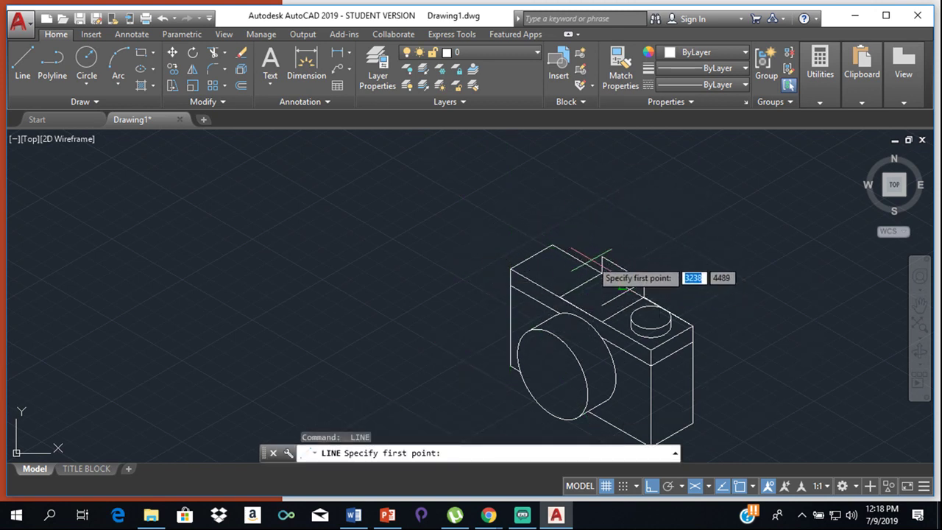
Draw another 30-unit line from the upright edge's endpoint
click(601, 256)
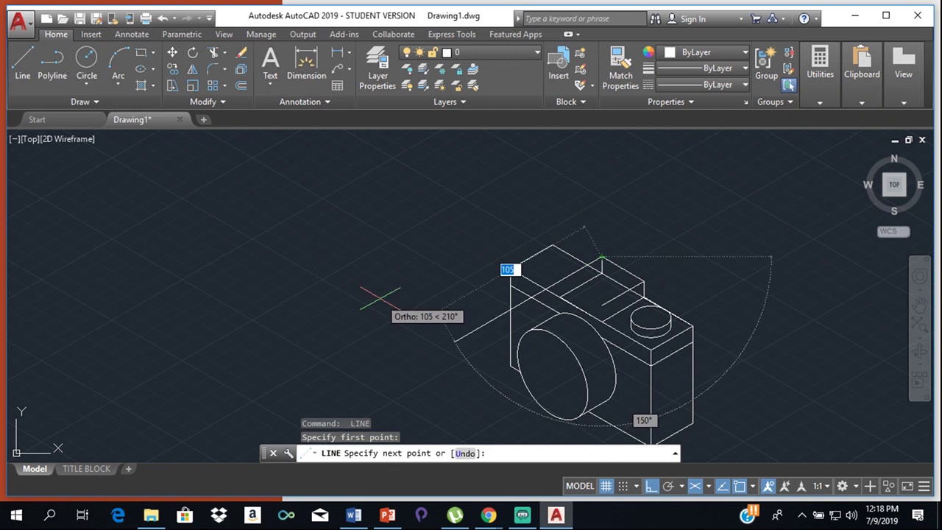
text(30)
key(Return)
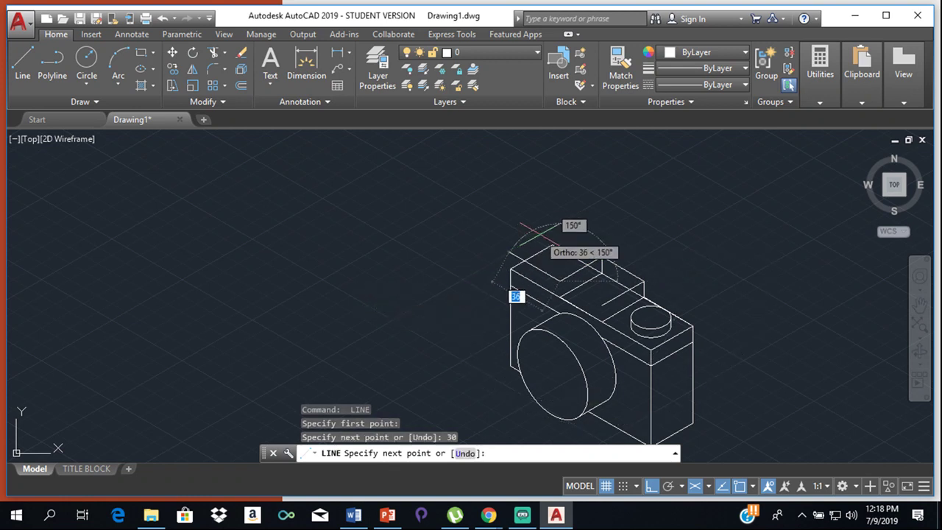
key(Return)
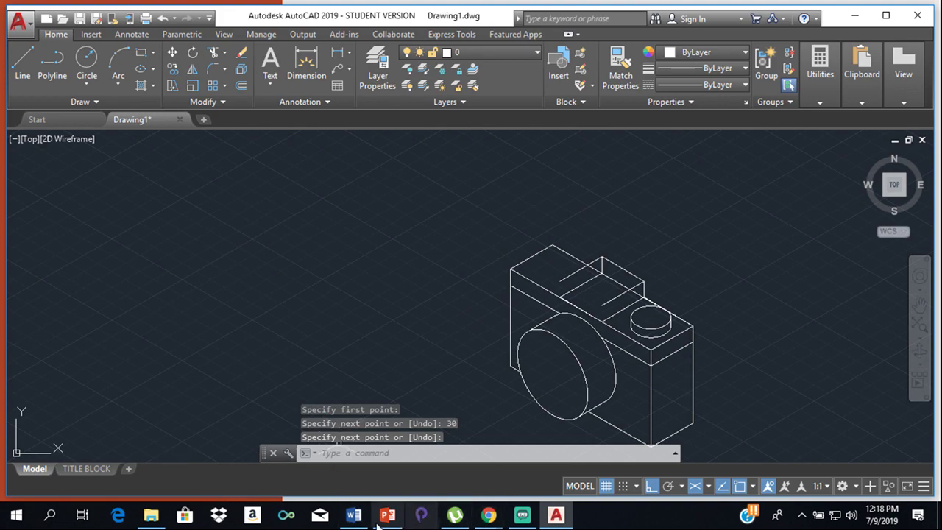
click(354, 515)
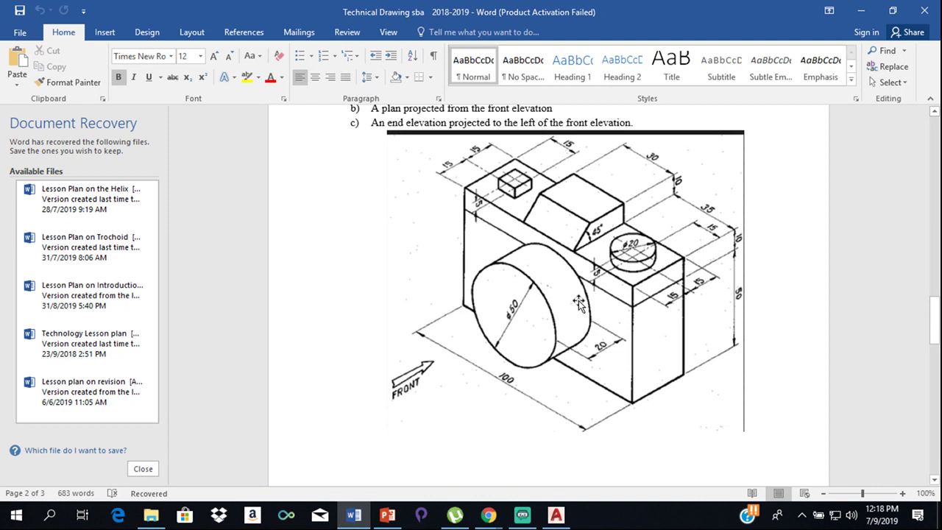
With Ortho off and 45° Polar Tracking, draw a sloping line ending perpendicular to the block edge
click(555, 518)
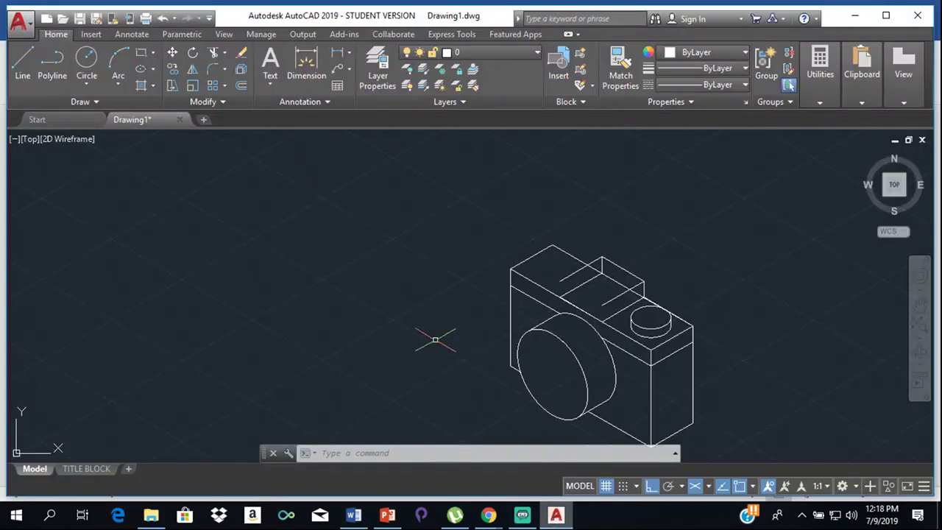
click(23, 63)
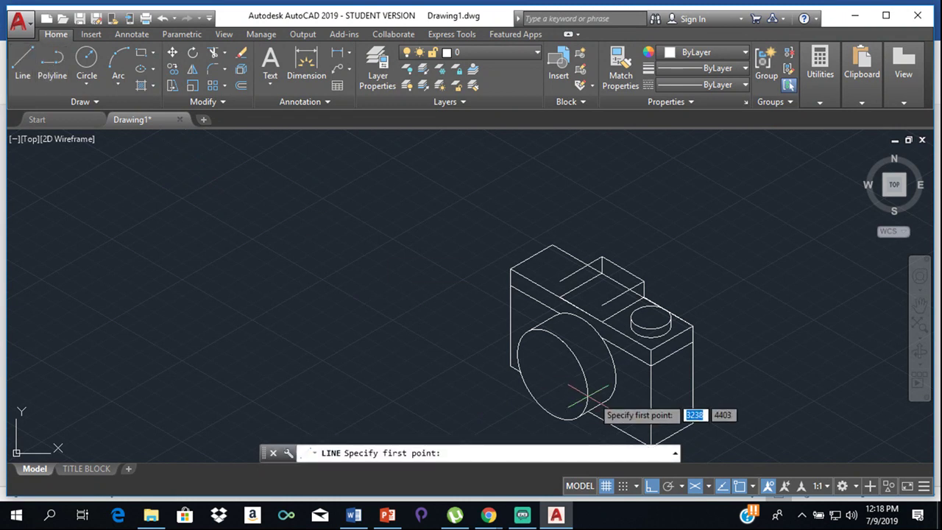
click(651, 487)
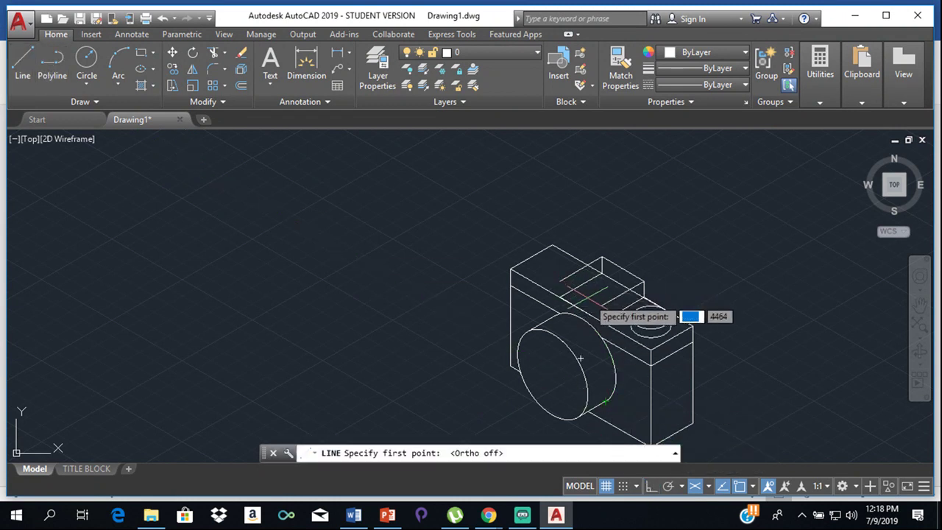
click(602, 322)
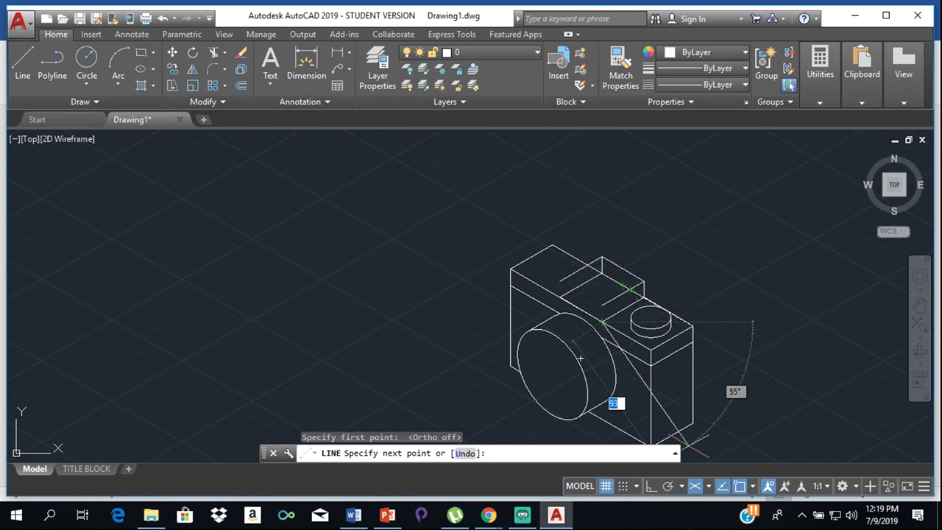
click(671, 487)
click(681, 486)
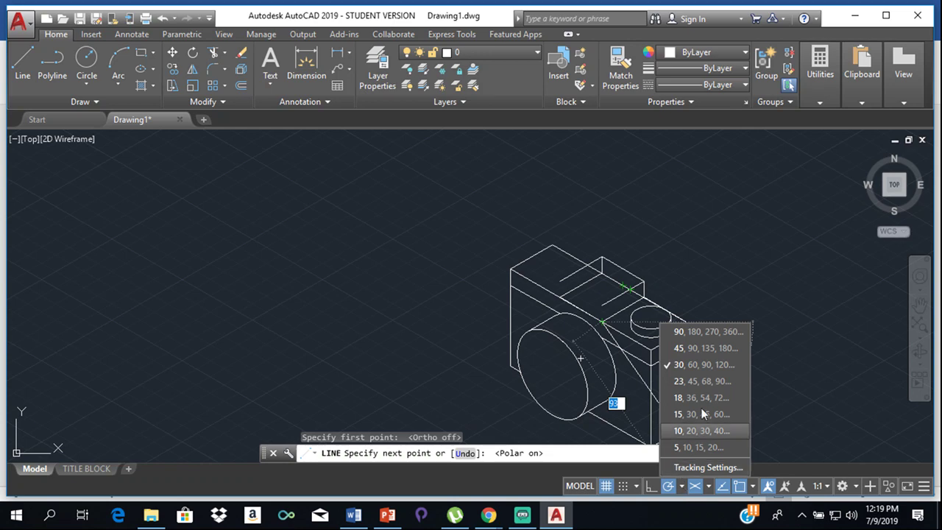
click(698, 347)
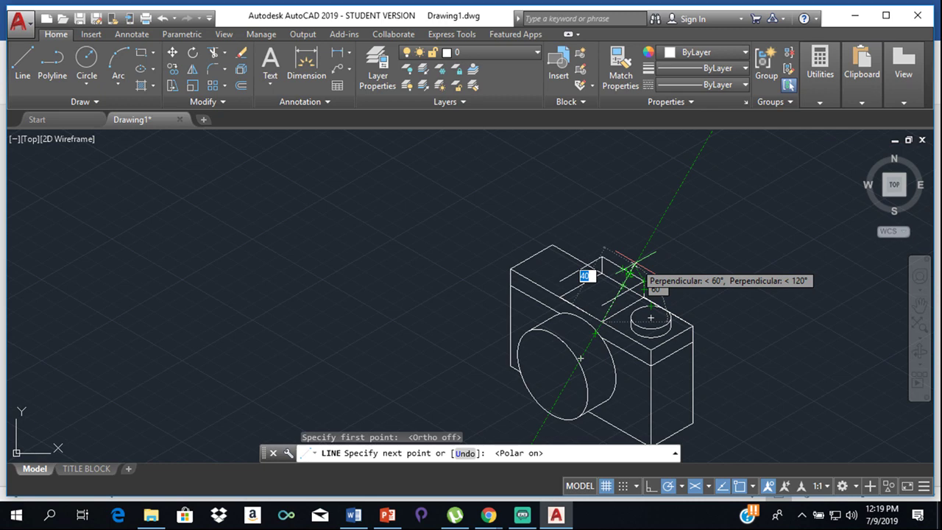
click(630, 266)
key(Return)
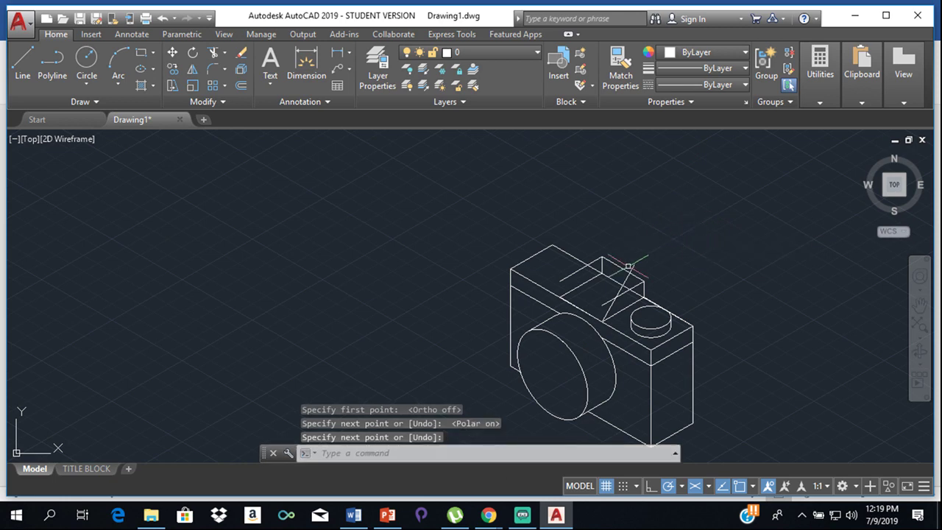
Trim the slope's overhanging end and the leftover pieces past the viewfinder block's edge
scroll(616, 306, up, 8)
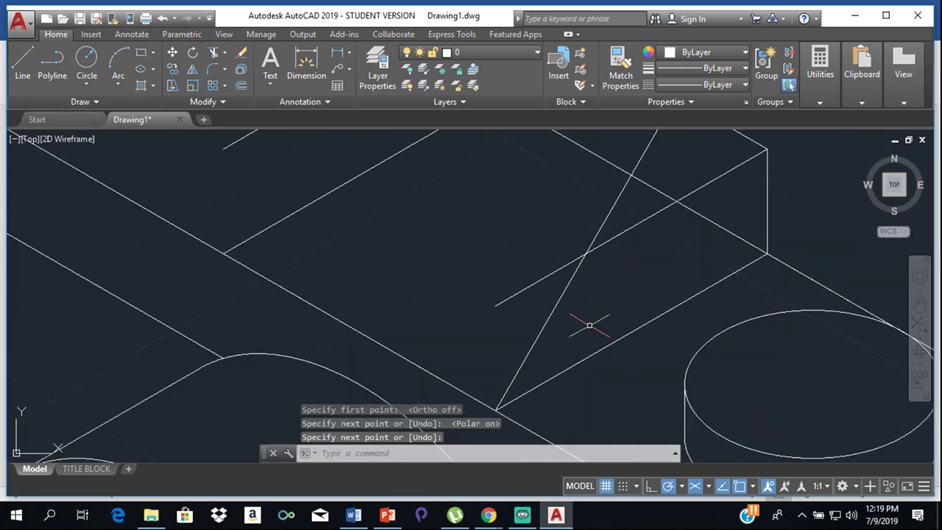
scroll(585, 323, up, 2)
scroll(582, 310, down, 8)
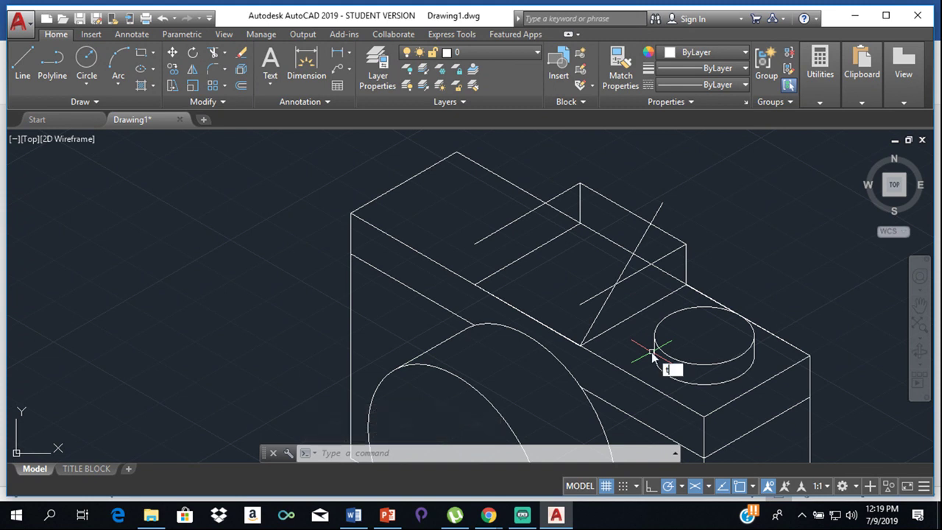
key(Return)
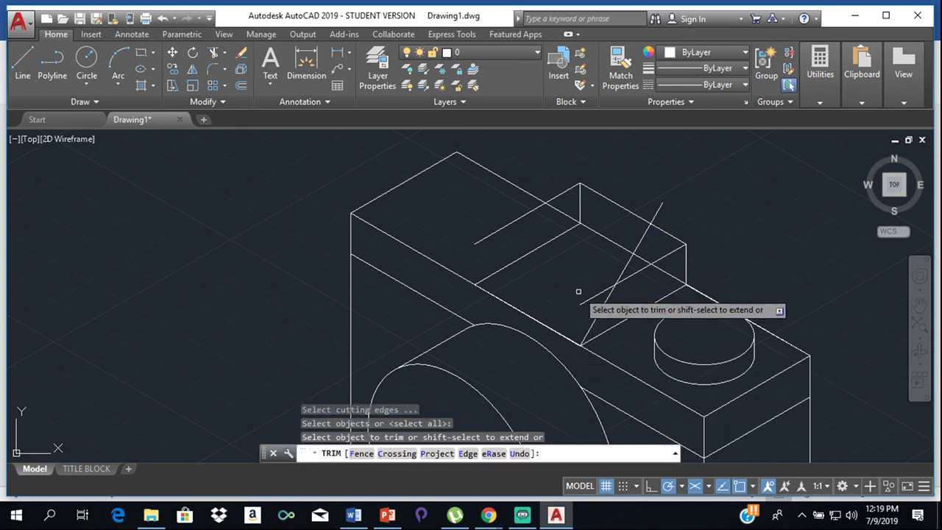
click(661, 200)
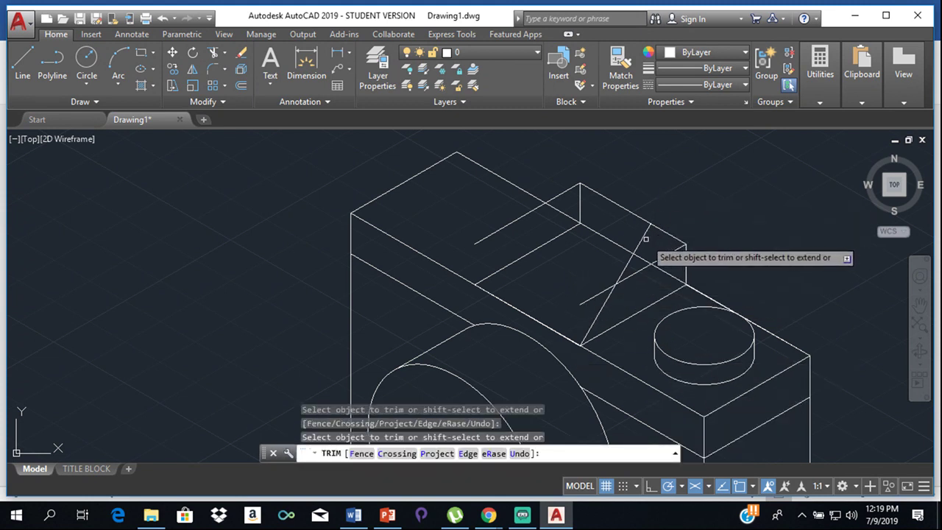
click(625, 260)
click(610, 281)
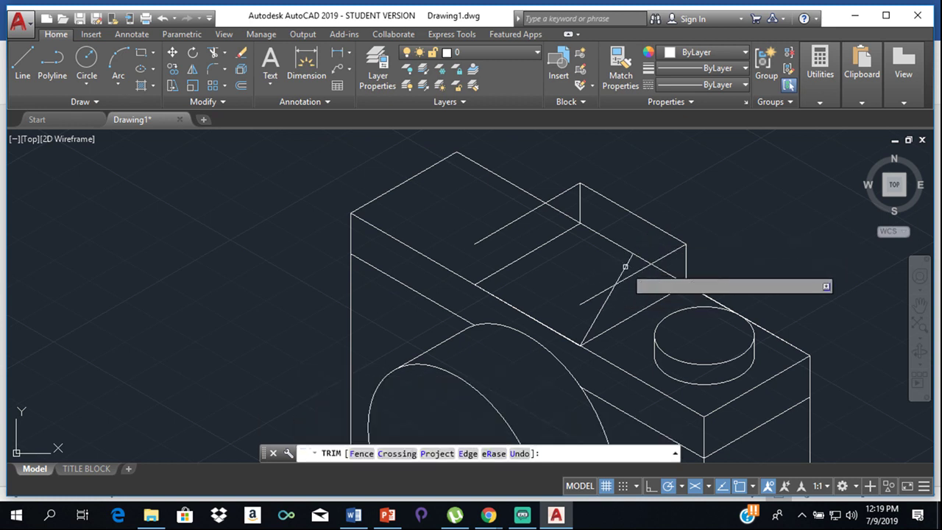
click(599, 293)
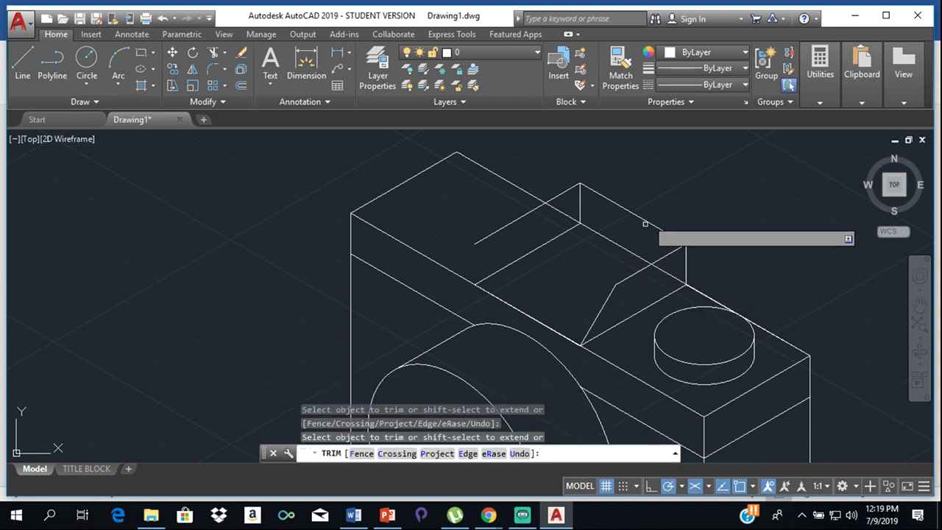
key(Escape)
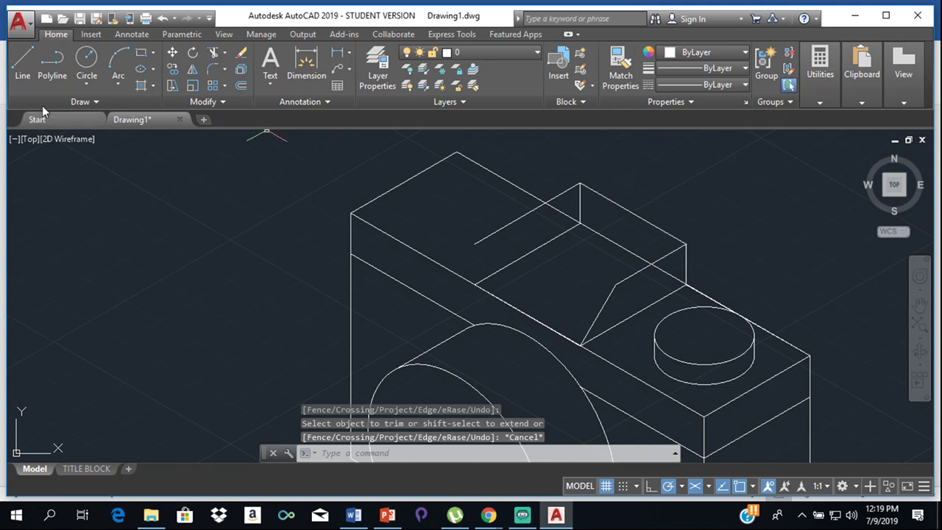
With Ortho on, draw a 30-unit edge from the block corner
click(23, 67)
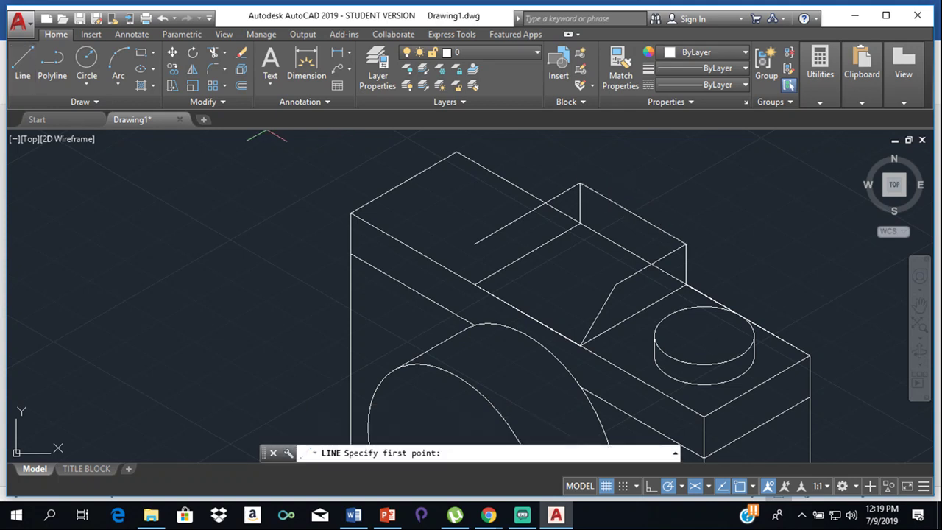
click(615, 284)
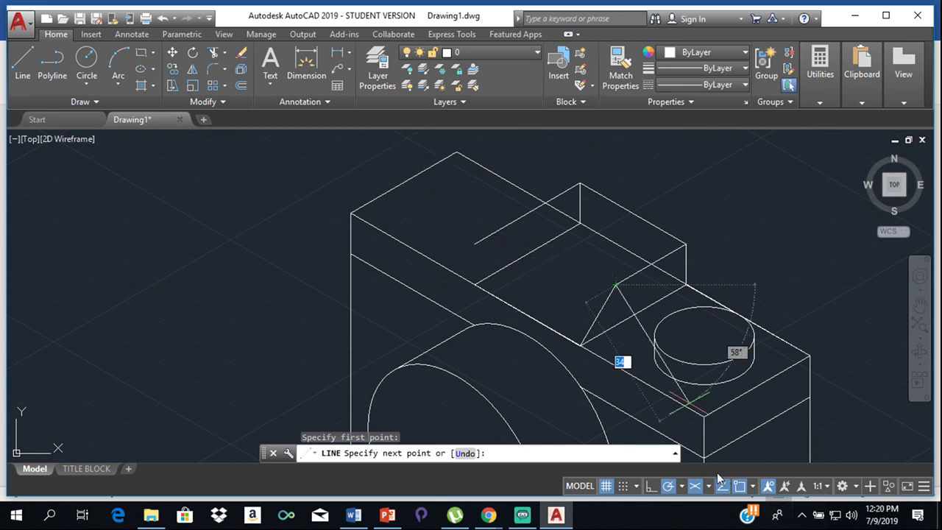
click(651, 485)
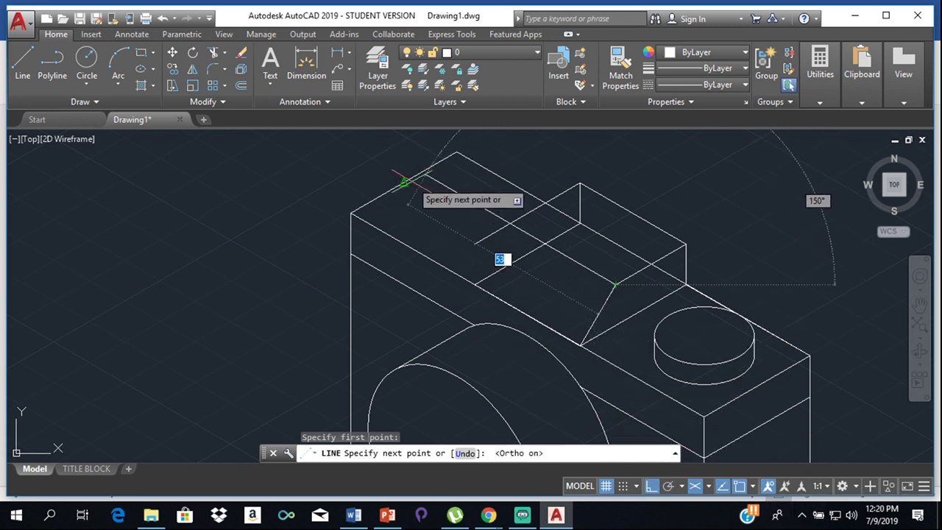
text(3)
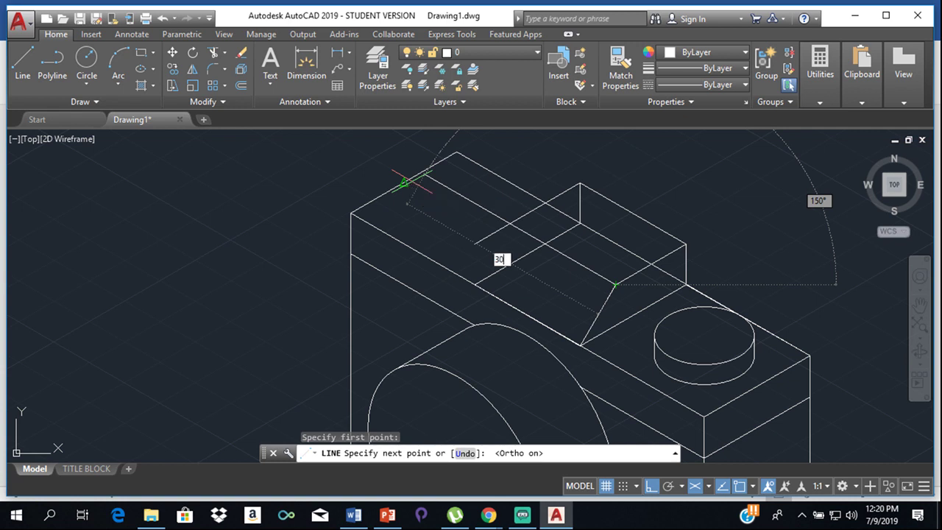
text(0)
key(Return)
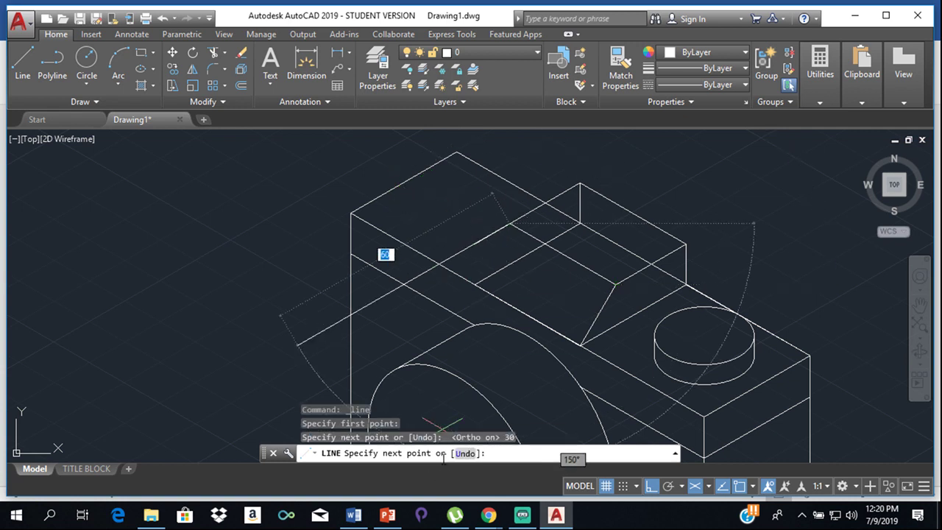
key(Escape)
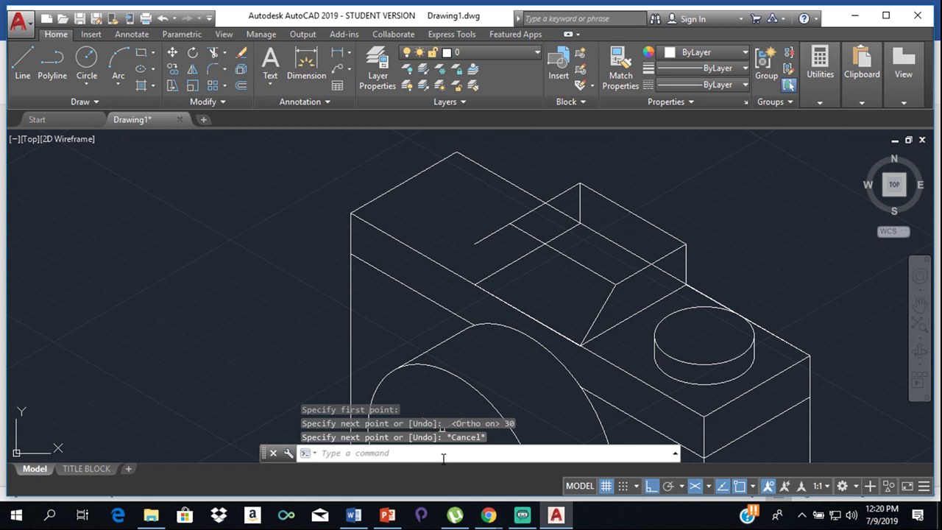
Draw the second sloping line from the body edge up to the new edge
click(24, 74)
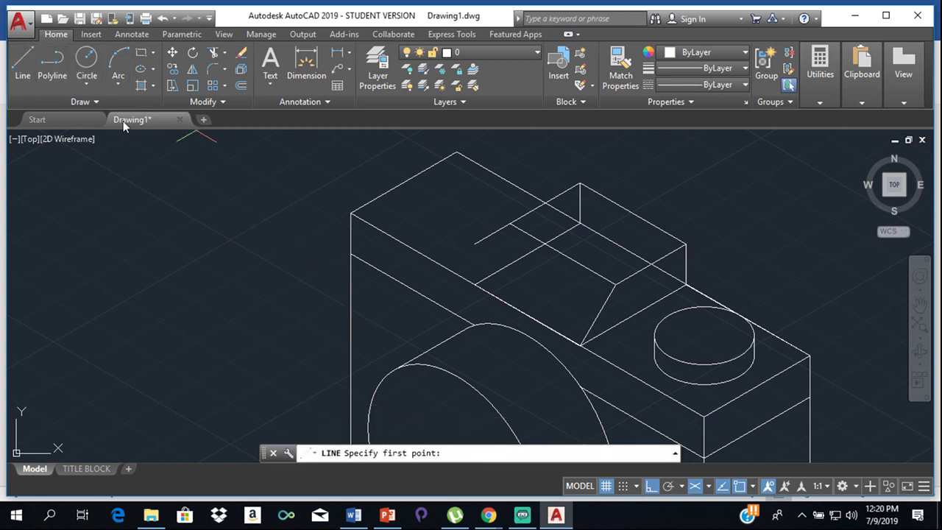
click(475, 285)
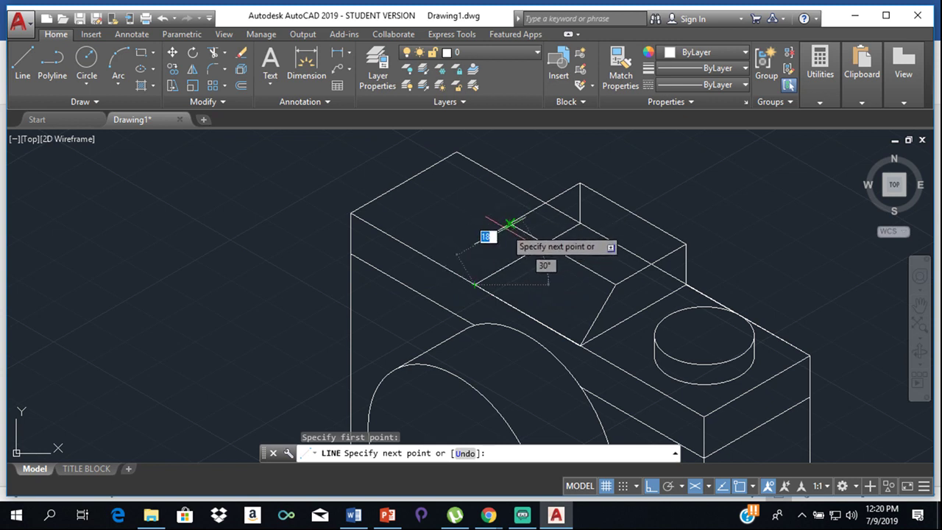
click(509, 223)
key(Return)
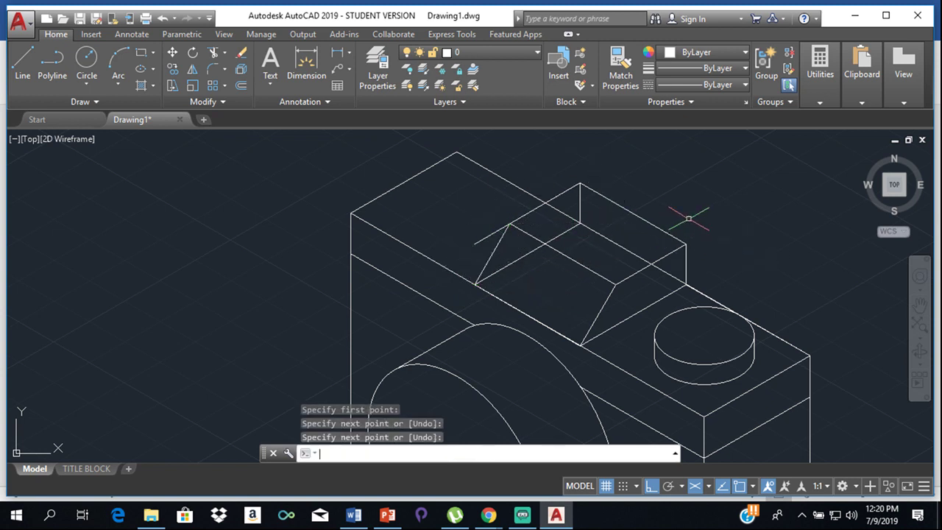
Trim the two short stubs on the viewfinder block's top face
text(t)
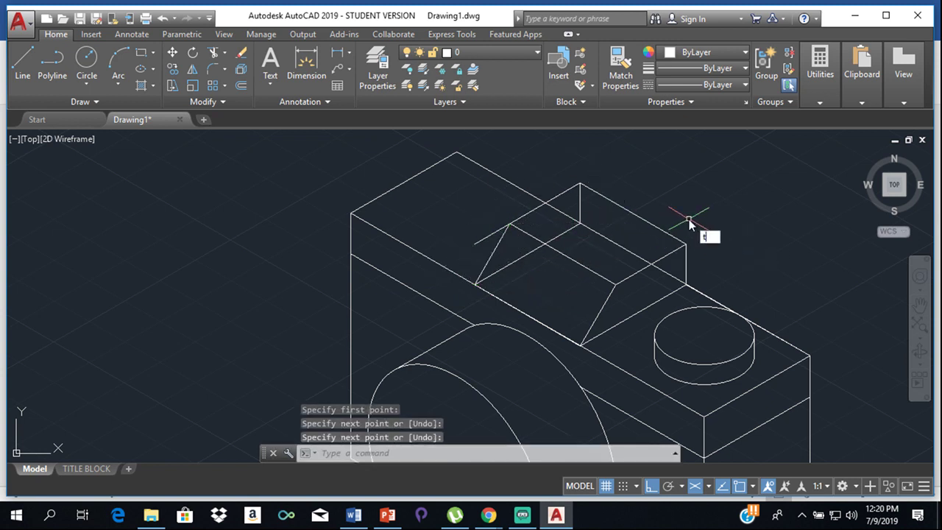
key(Return)
key(Return)
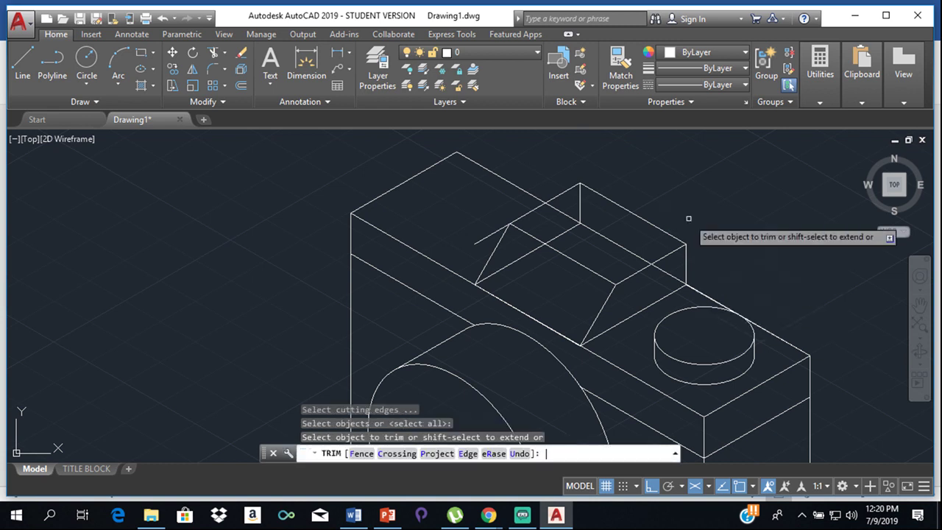
click(476, 241)
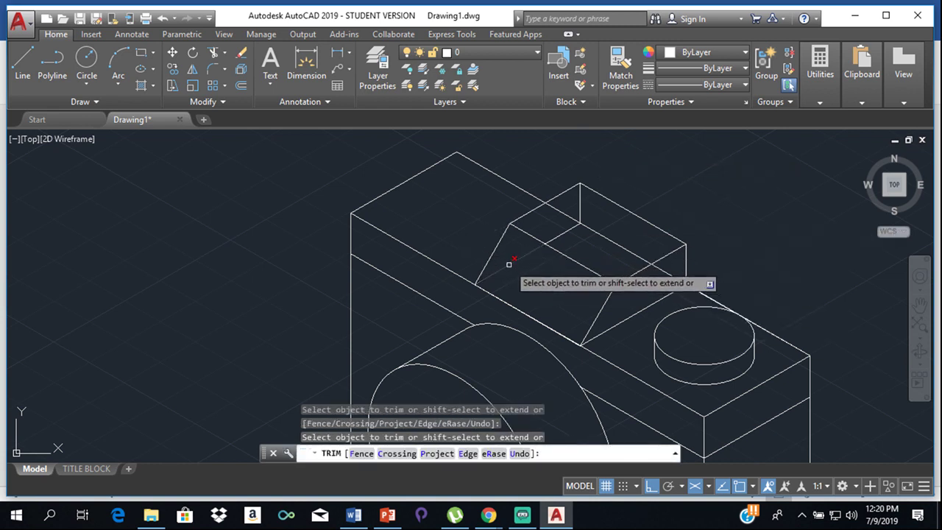
click(617, 241)
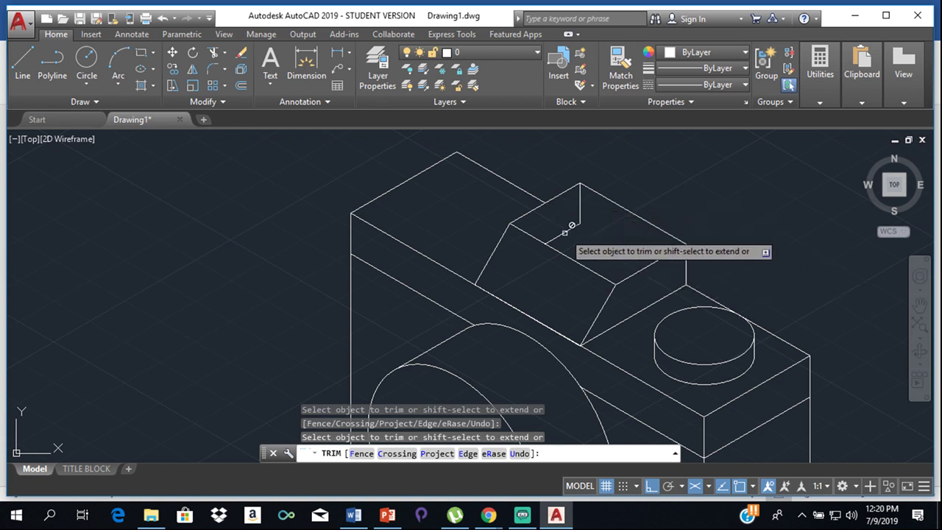
key(Escape)
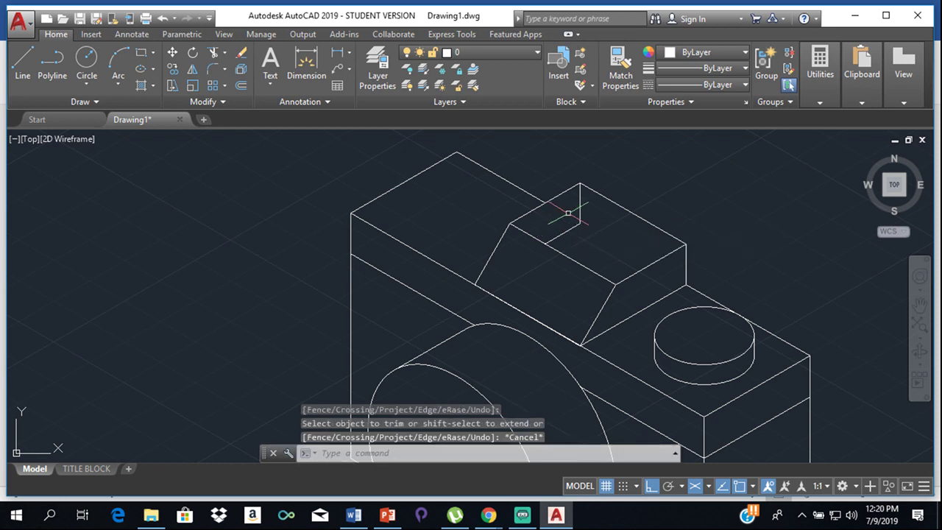
Erase the leftover vertical edge and short diagonal edge
click(580, 210)
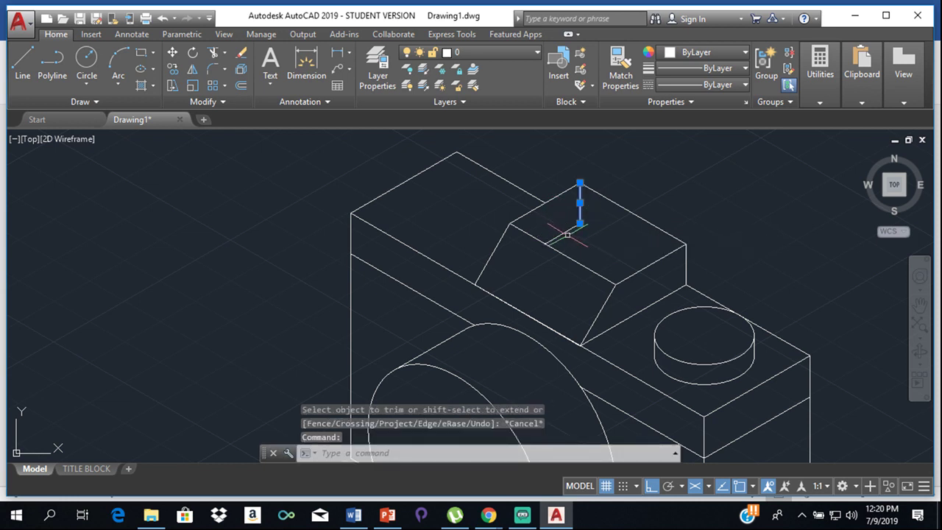
click(567, 230)
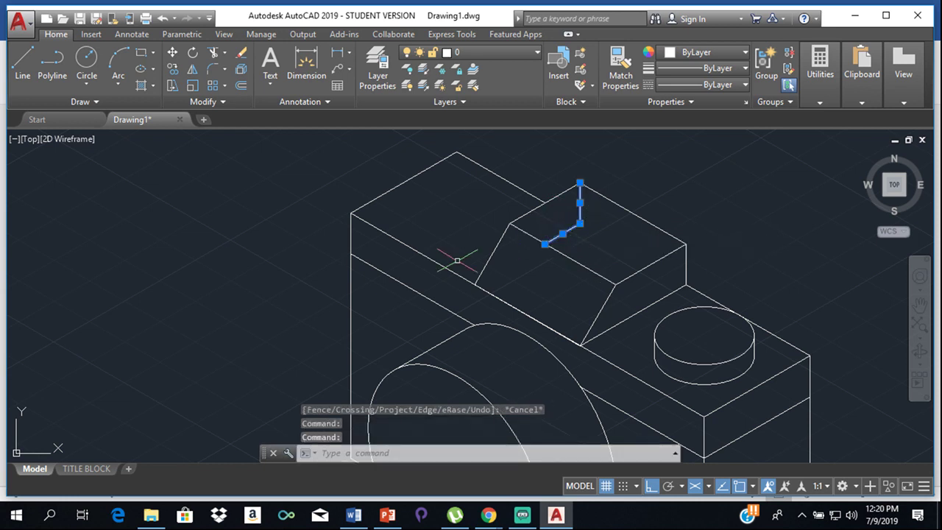
key(Delete)
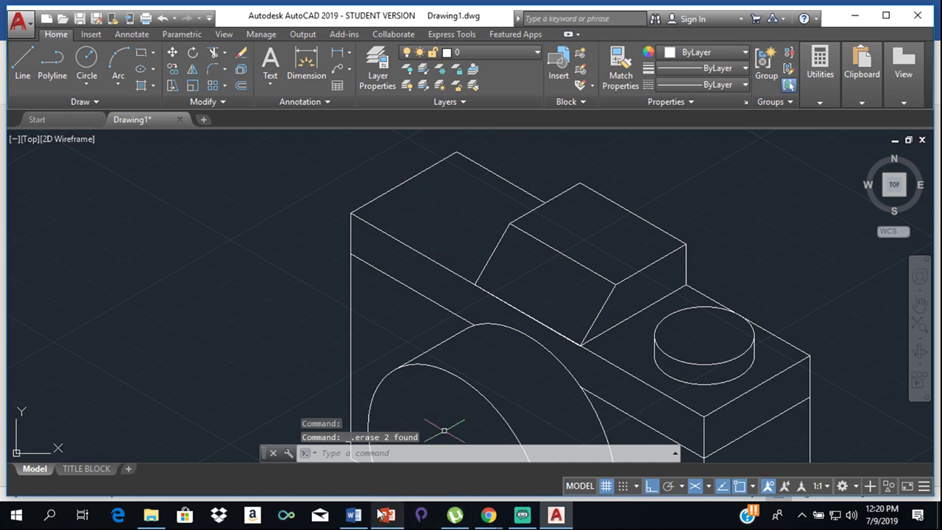
click(354, 515)
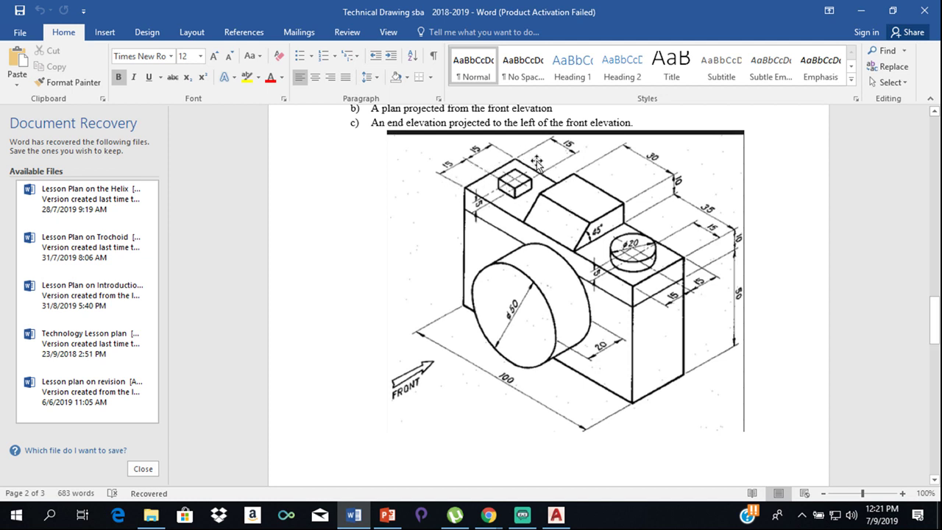
Back in AutoCAD, draw a short guide line across the camera's top face
click(556, 514)
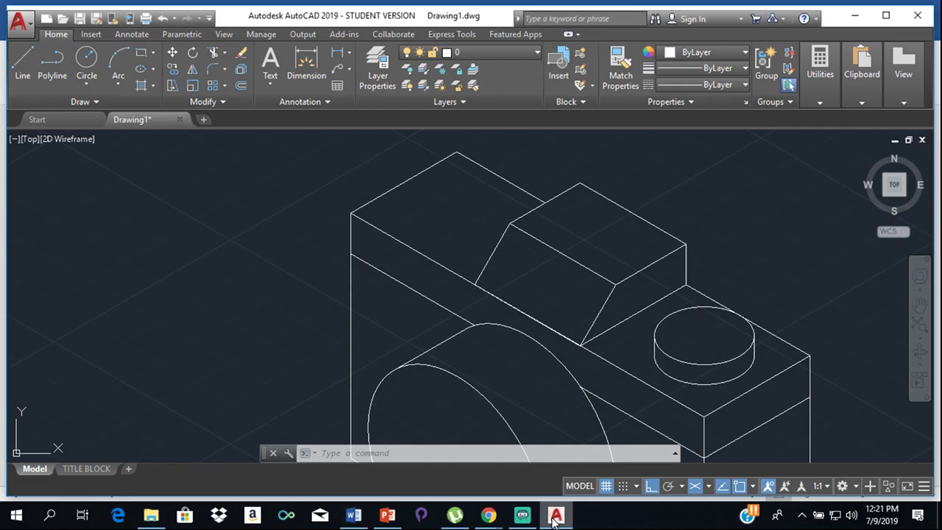
click(20, 66)
click(351, 214)
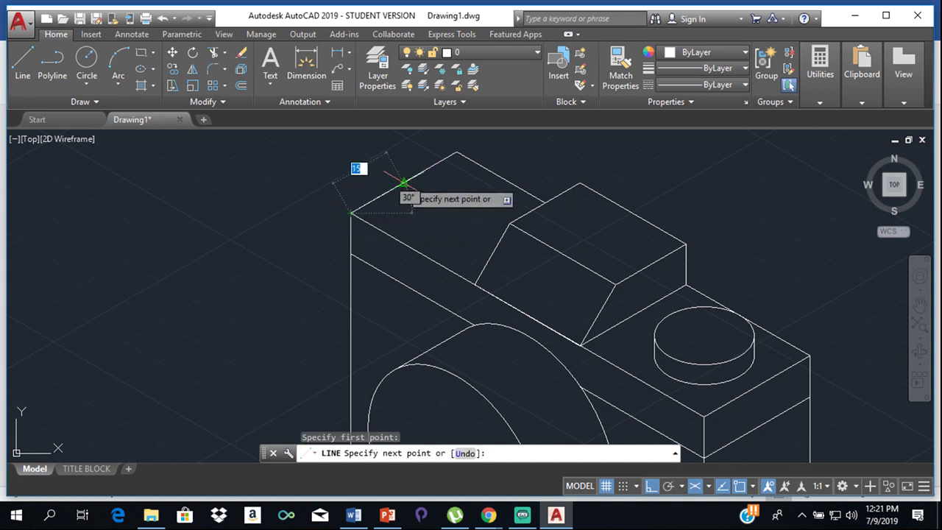
key(Return)
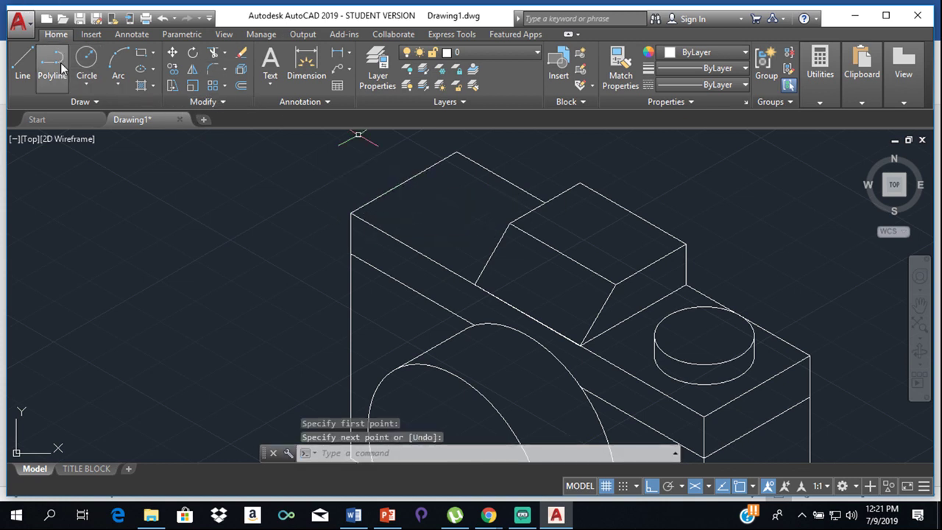
click(22, 62)
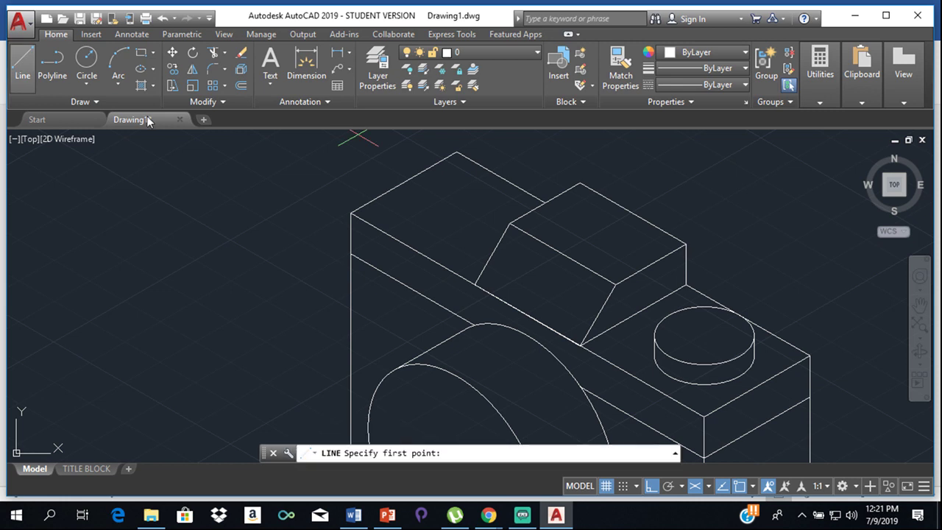
click(404, 182)
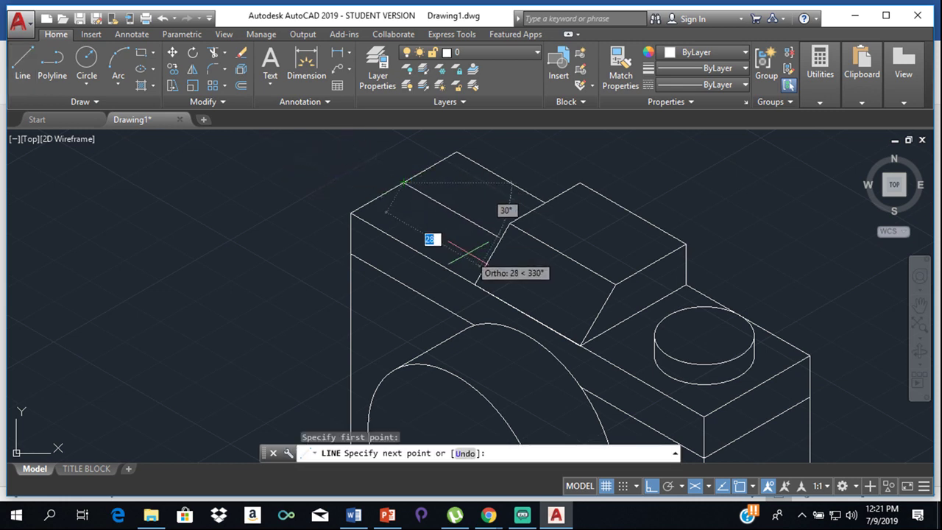
click(456, 244)
key(Return)
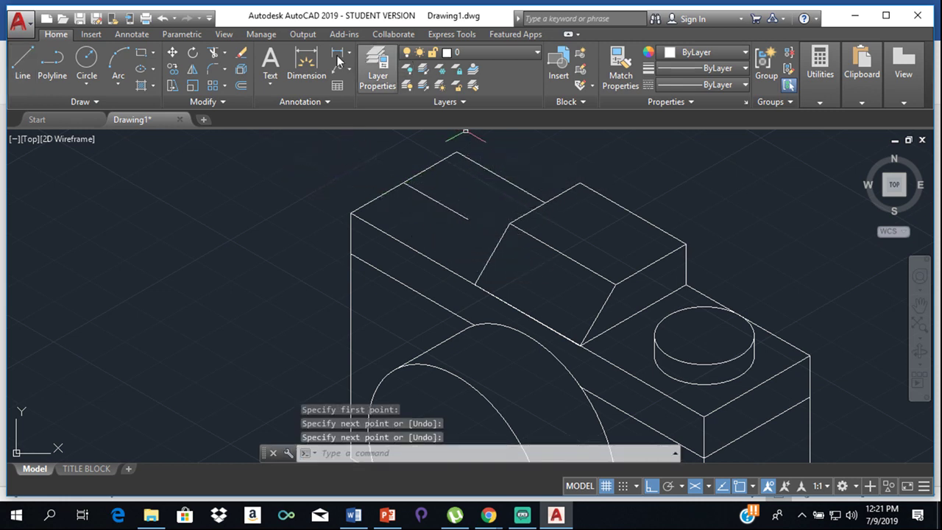
Draw a 15-unit line from the camera's top corner, continuing to a point on the top face
click(22, 63)
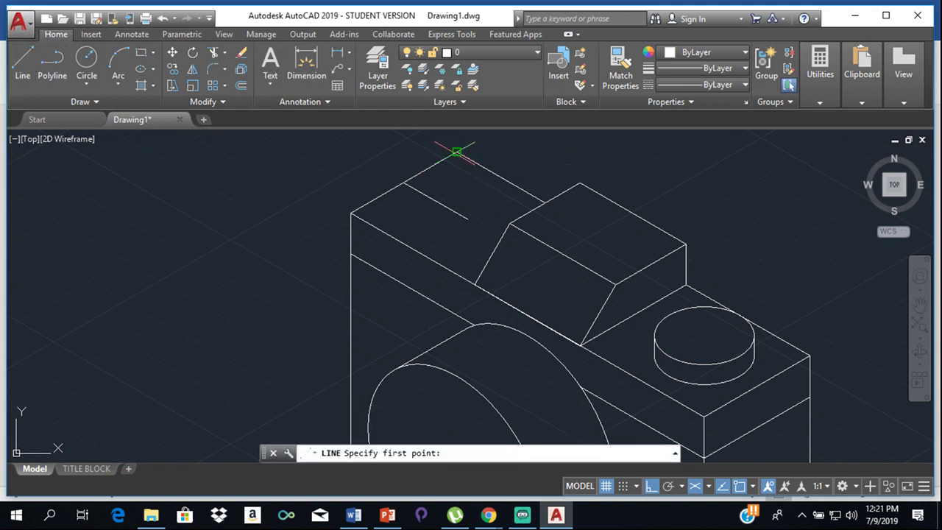
click(456, 152)
text(1)
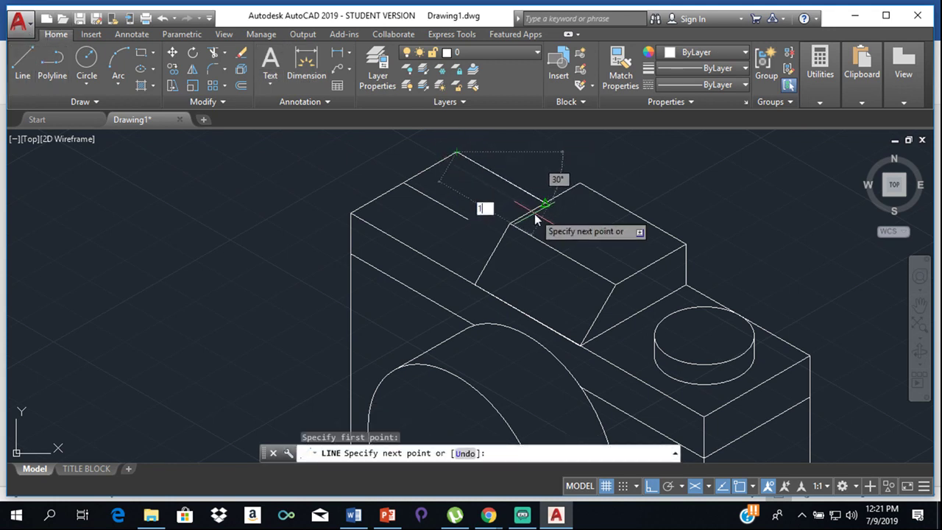
text(5)
key(Return)
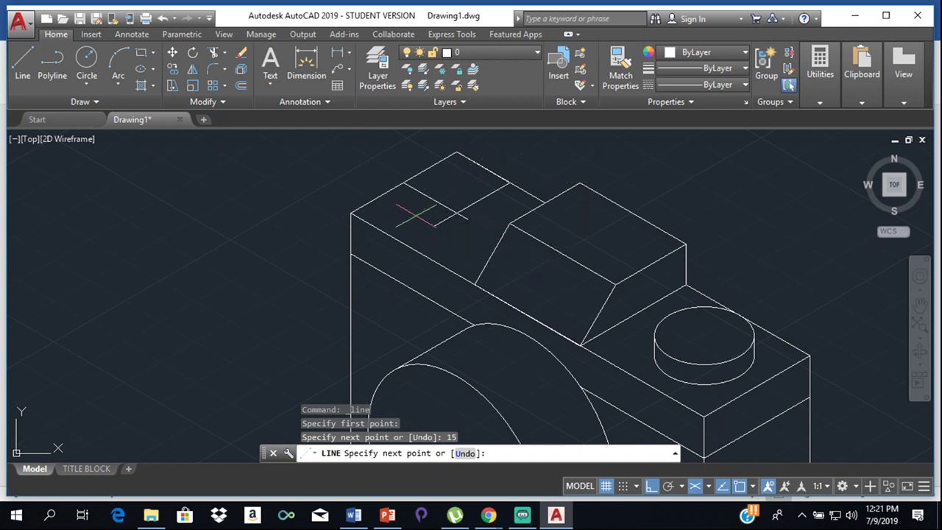
click(433, 220)
key(Return)
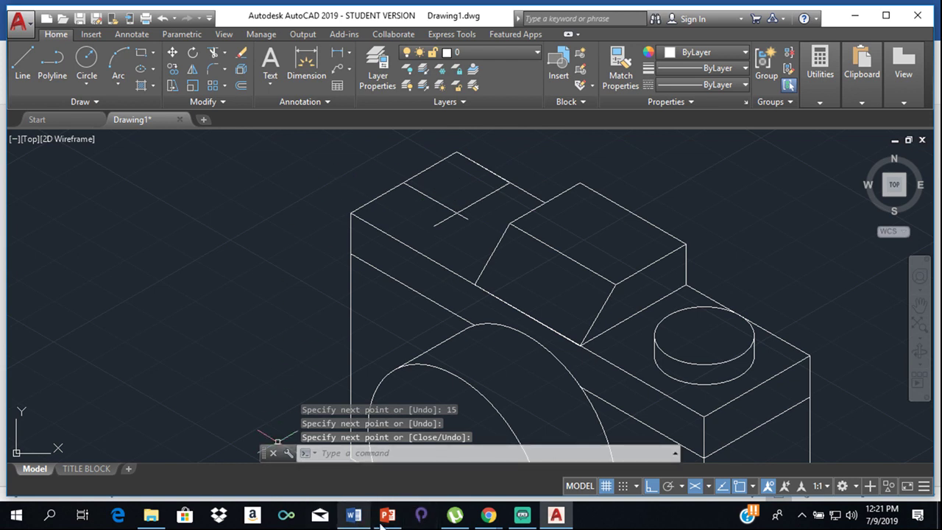
click(353, 515)
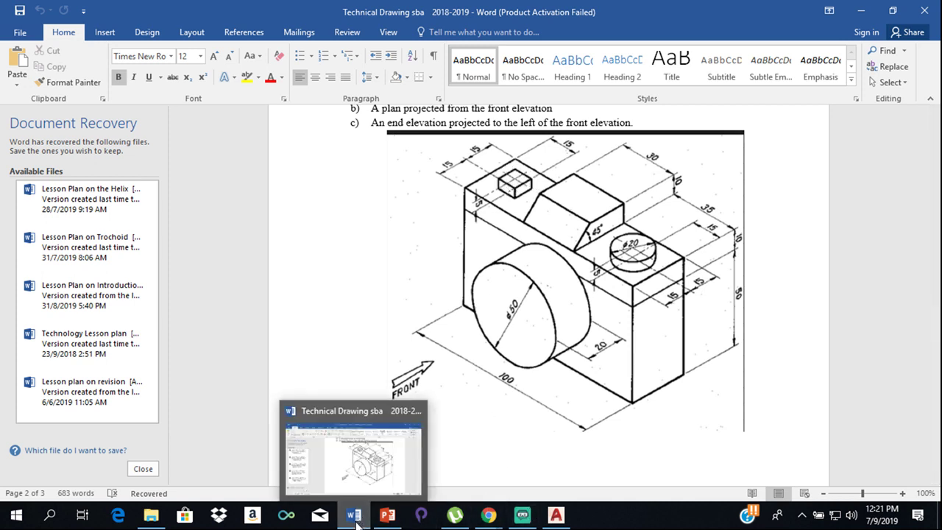
mouse_move(544, 513)
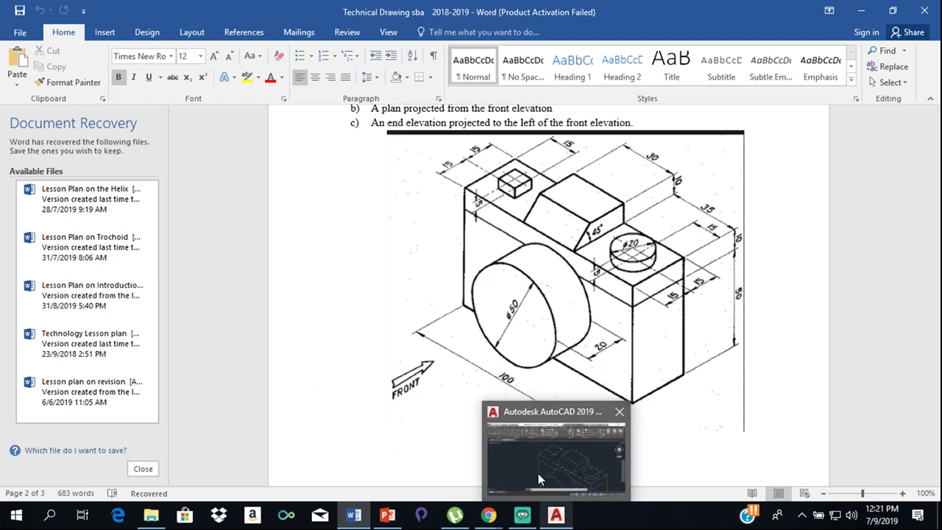
click(538, 473)
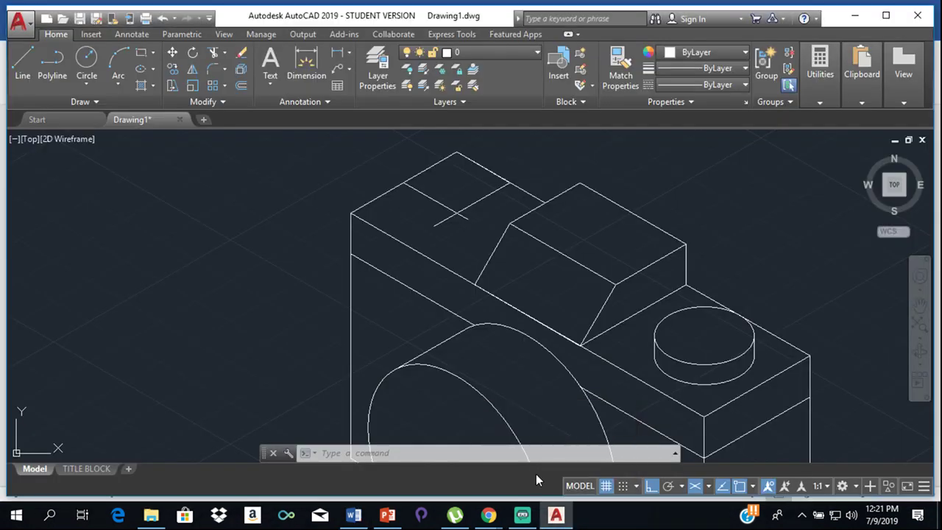
Draw three 10-unit sides of the viewfinder square from the top-face point, checking the Word reference midway
click(27, 57)
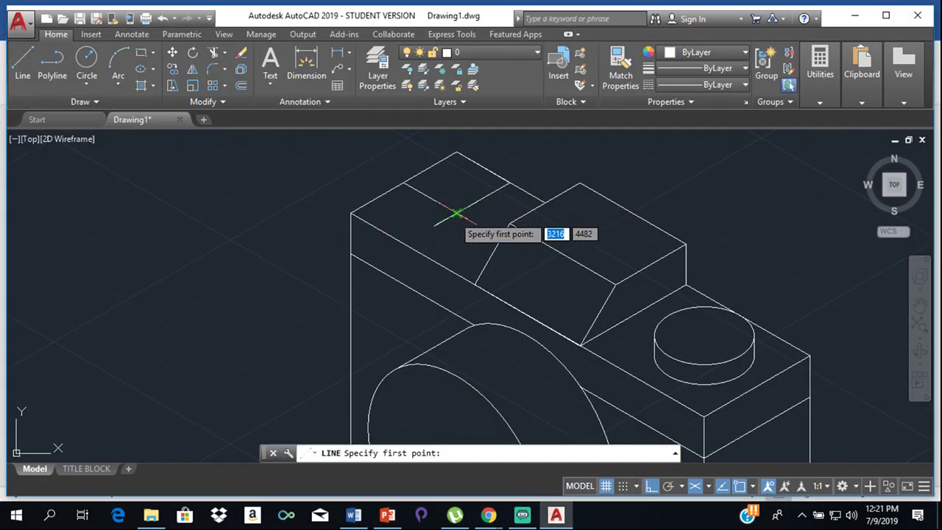
click(456, 213)
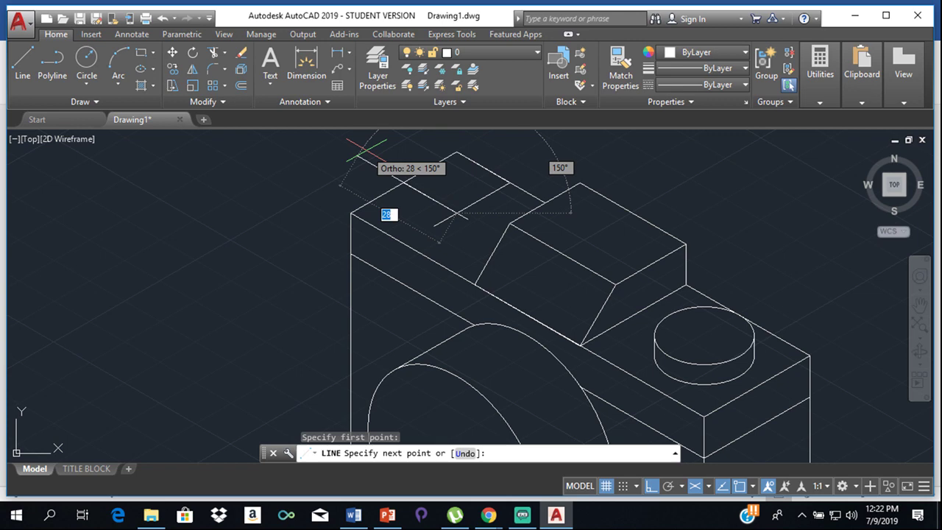
text(10)
key(Return)
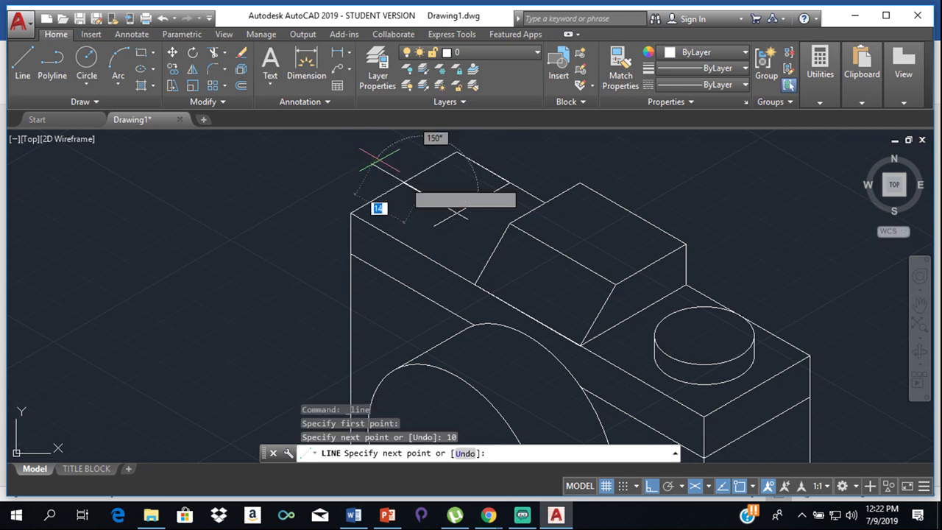
click(354, 516)
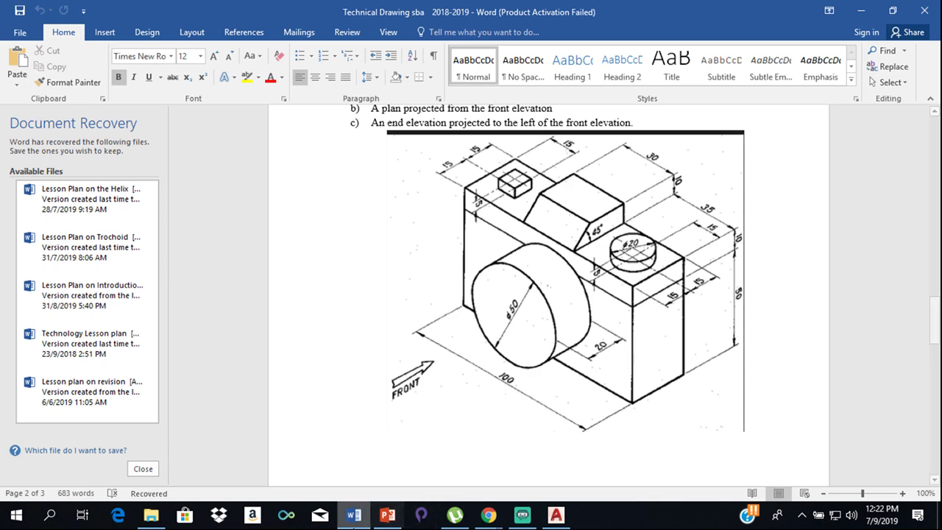
click(557, 515)
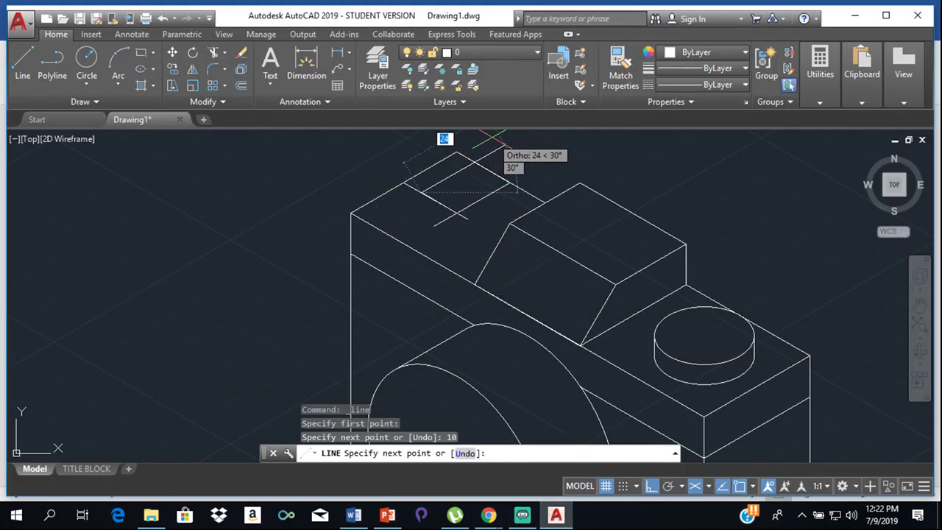
text(10)
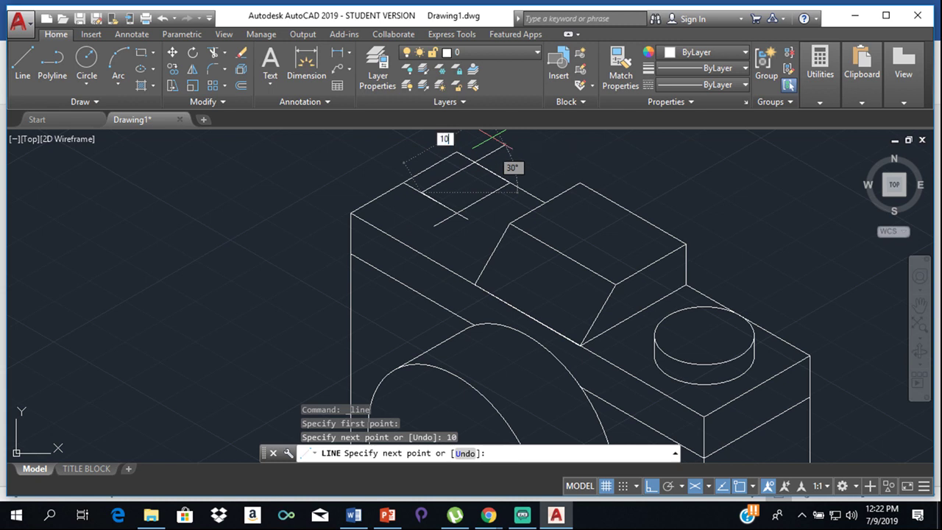
key(Return)
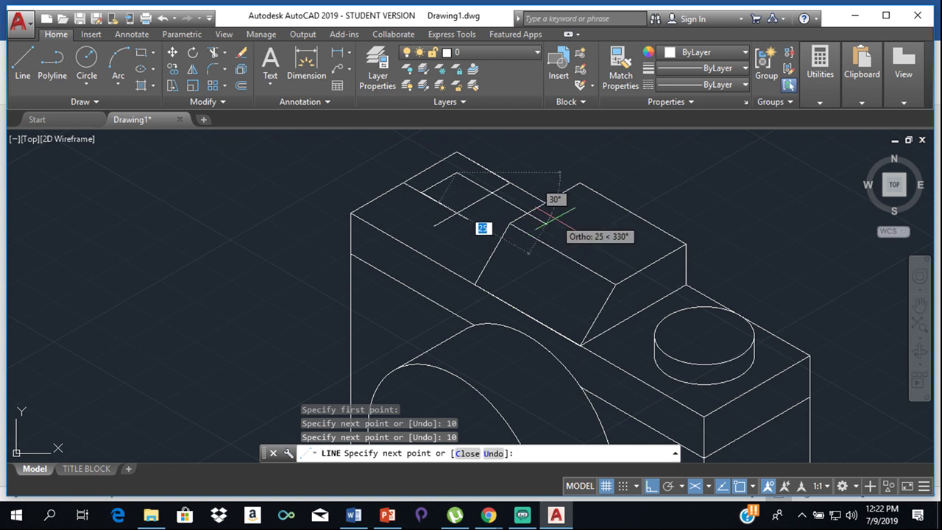
text(10)
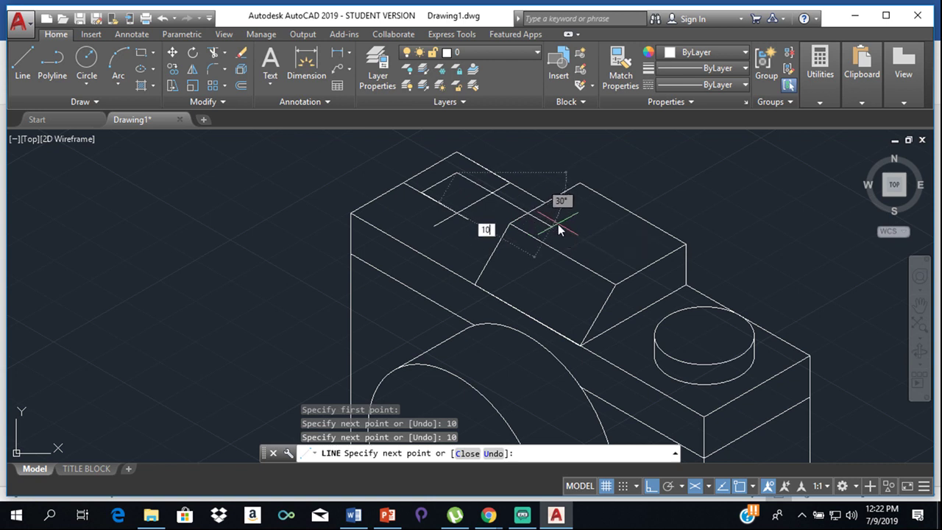
key(Return)
key(Return)
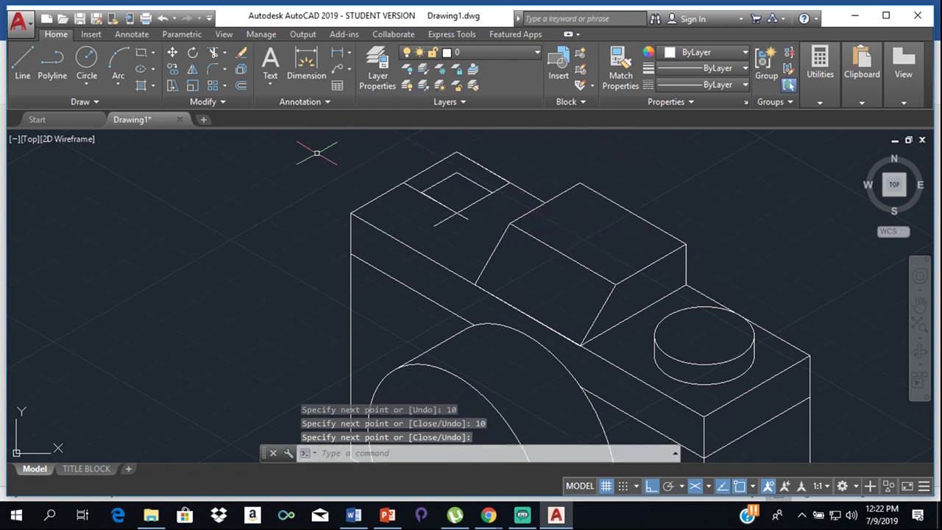
click(23, 63)
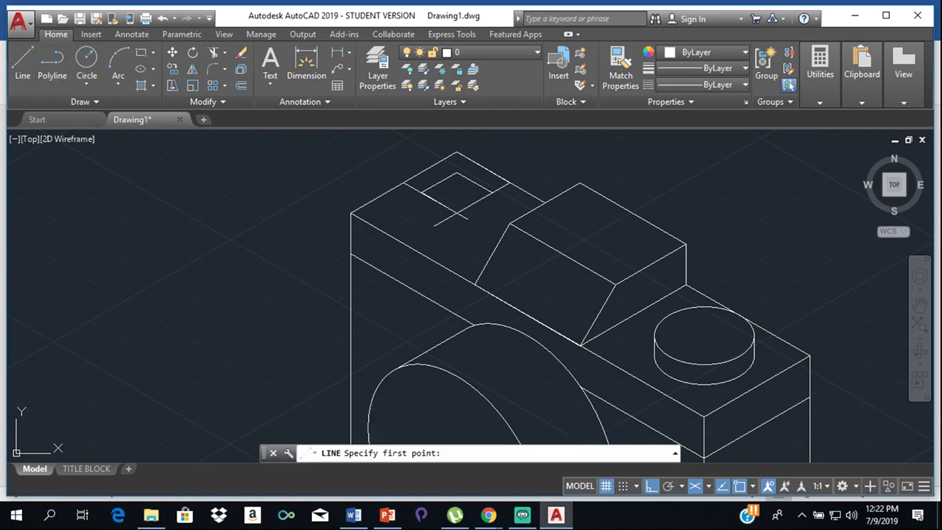
click(359, 517)
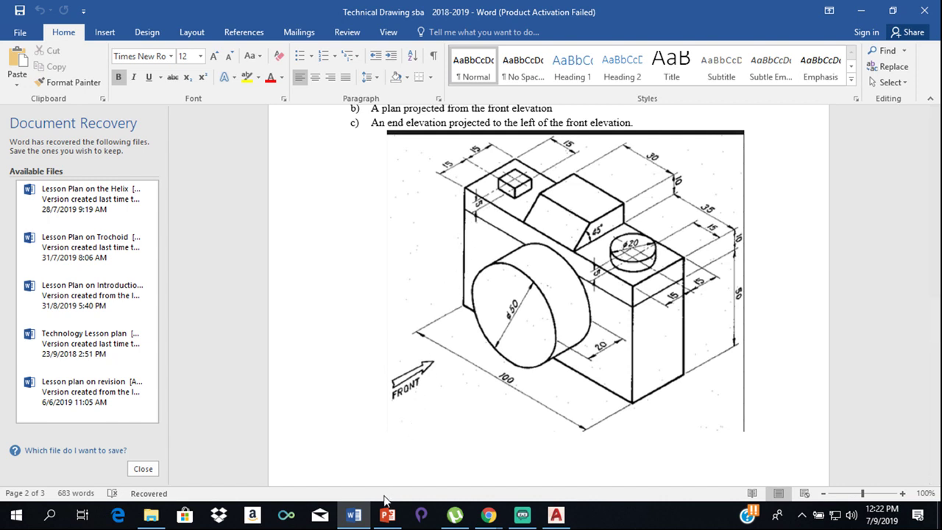
click(355, 519)
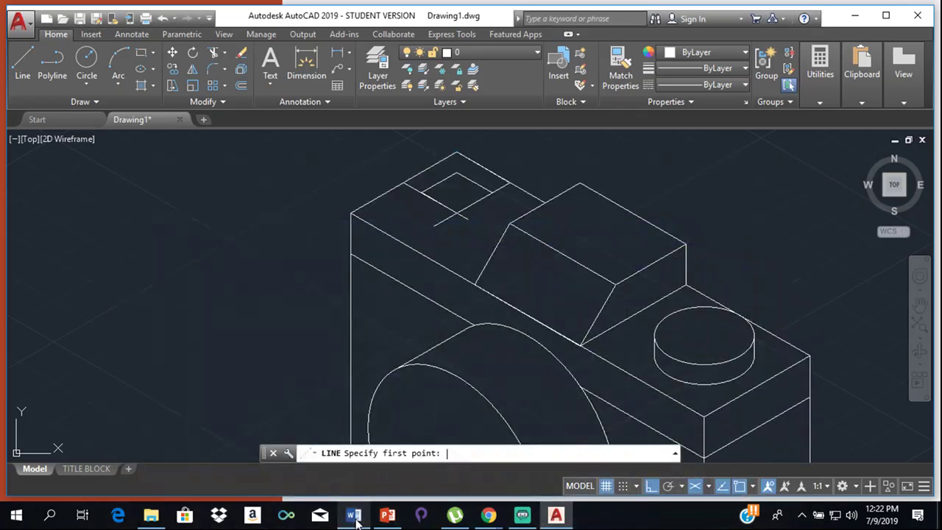
click(556, 515)
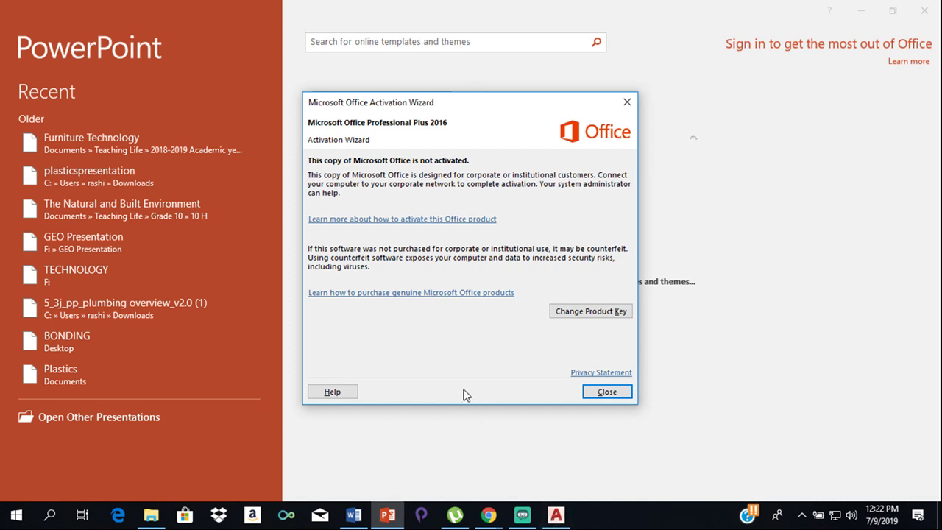
click(556, 516)
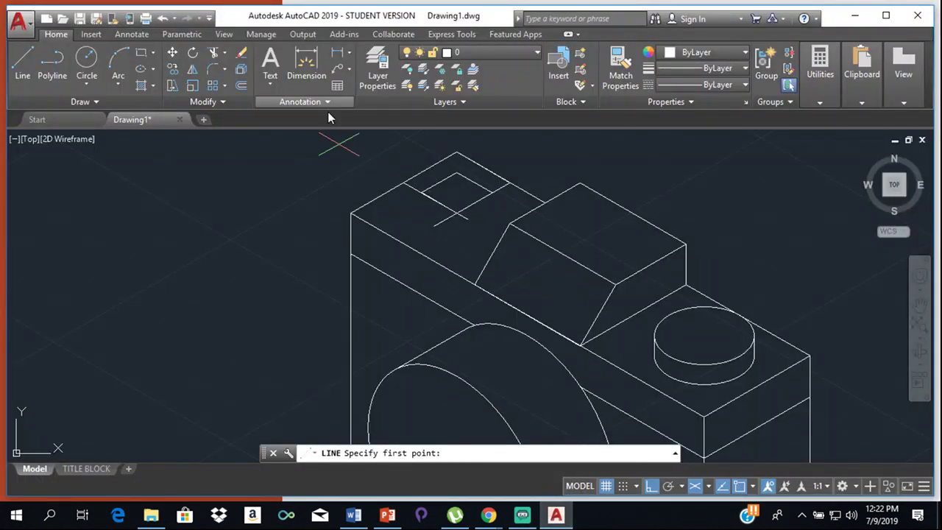
On the left isoplane, draw the box's 5-unit vertical edge, a 10-unit edge and the last vertical edge
click(23, 61)
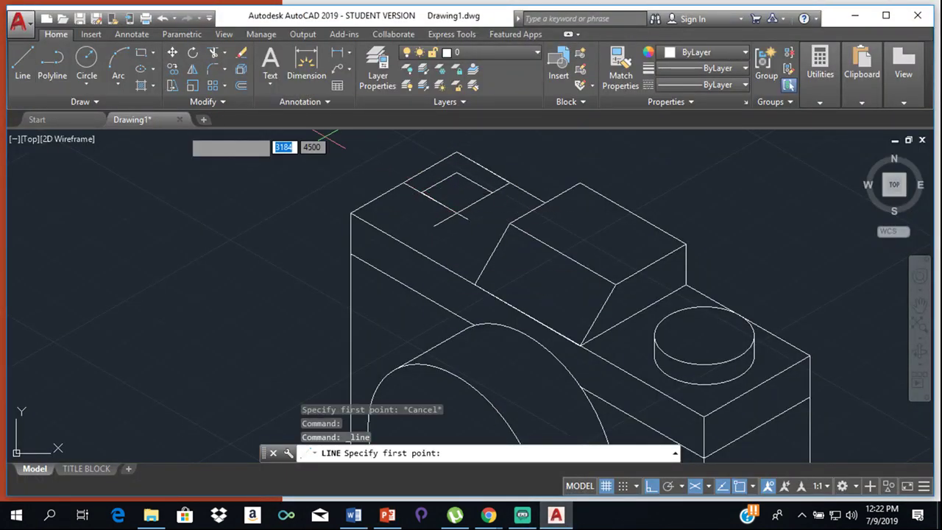
click(420, 193)
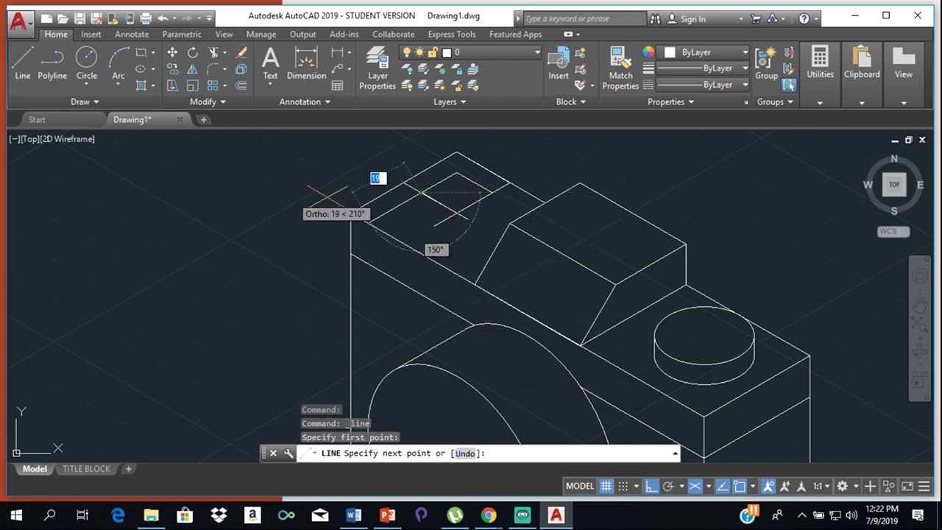
click(707, 487)
click(725, 419)
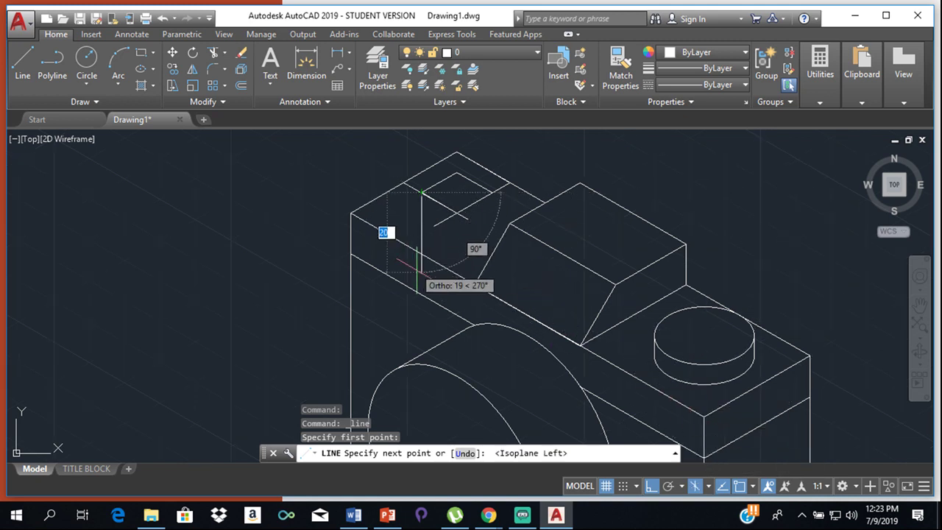
text(5)
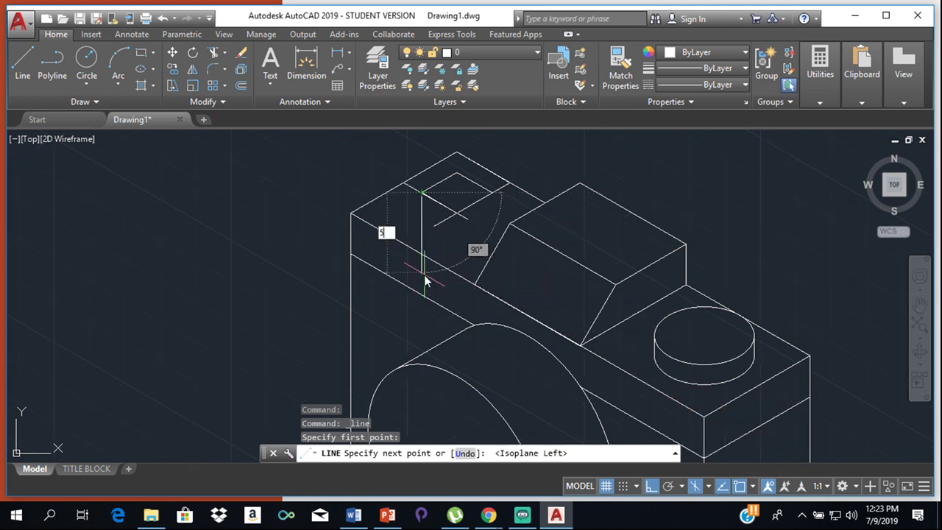
key(Return)
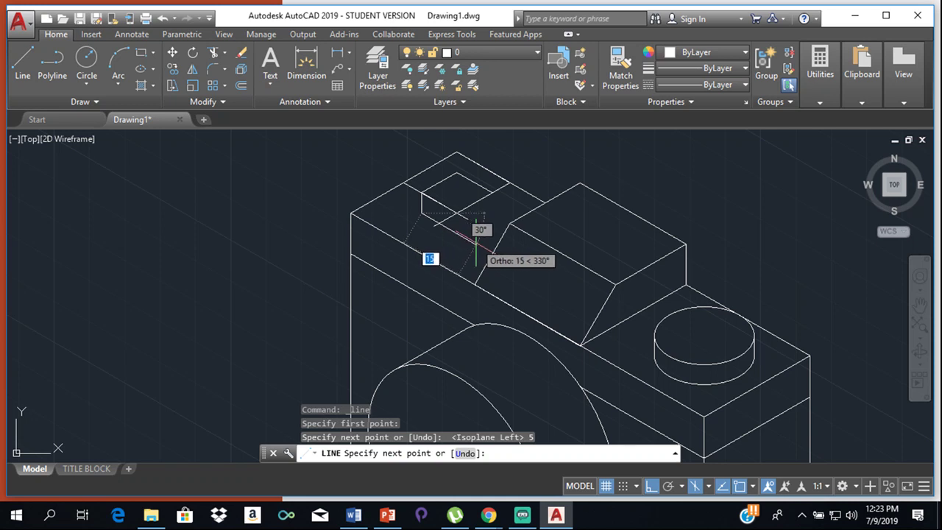
text(10)
key(Return)
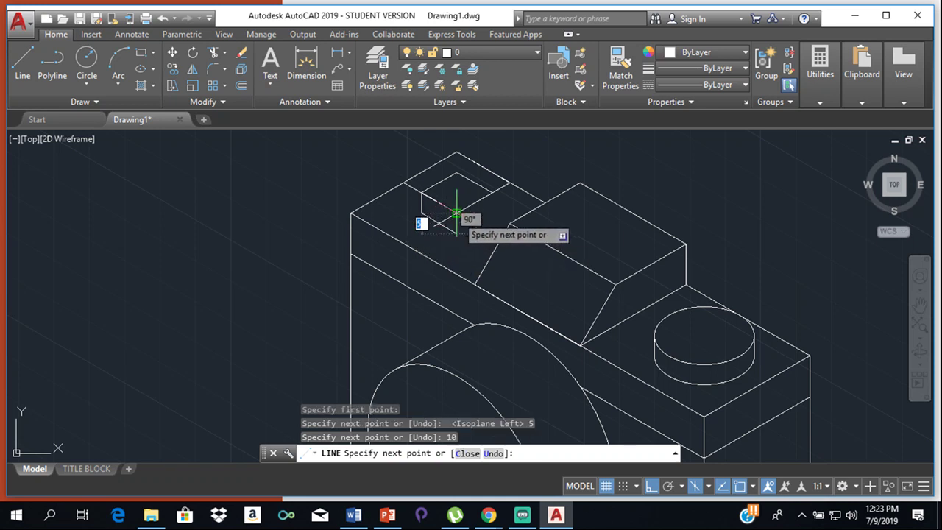
click(458, 232)
key(Return)
key(Return)
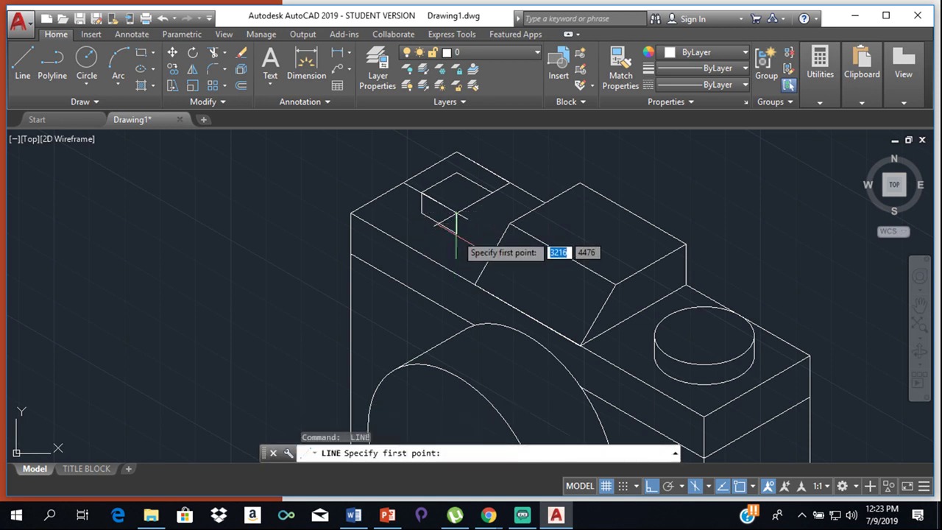
Add a 10-unit top-isoplane edge from the box corner, ending at the box's right corner
click(456, 233)
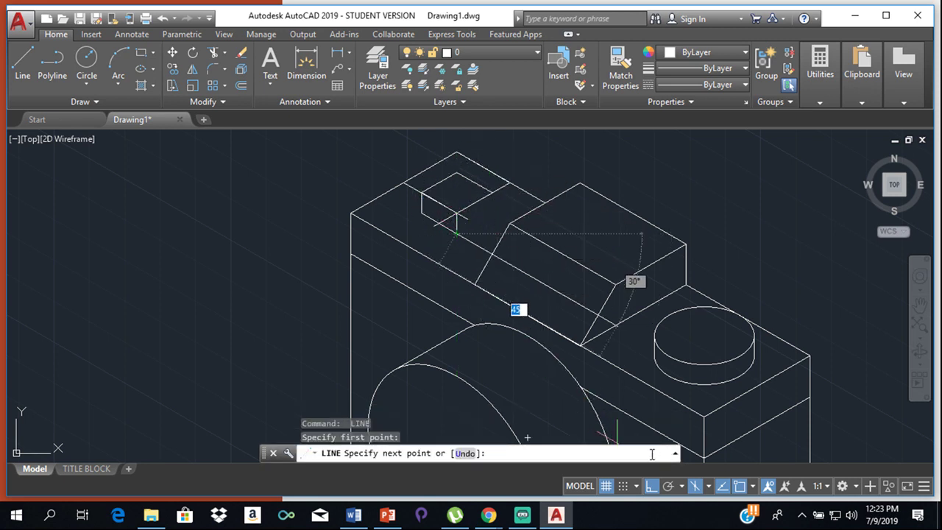
click(710, 487)
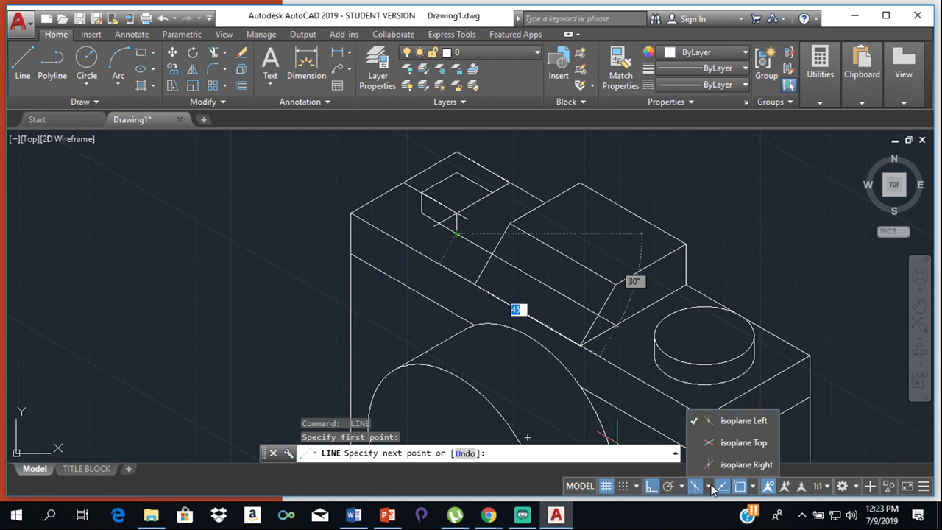
click(710, 443)
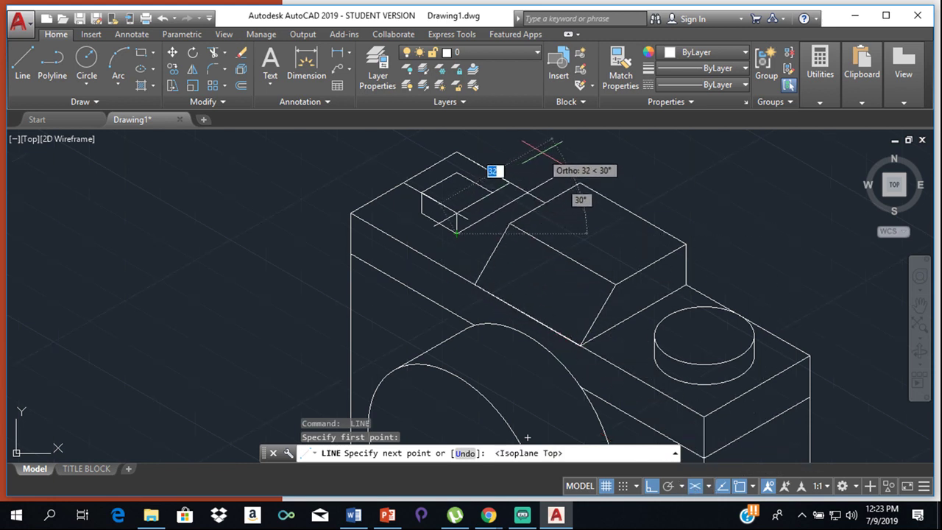
text(10)
key(Return)
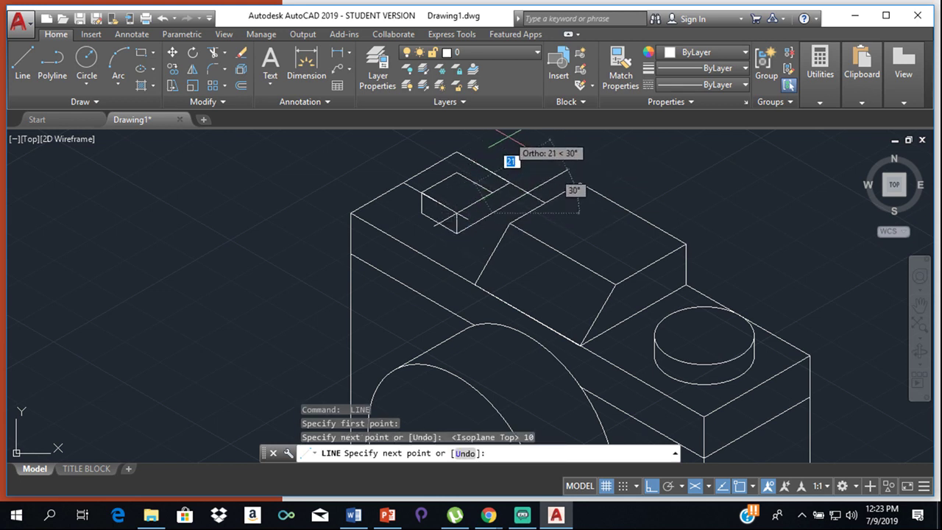
click(708, 485)
click(744, 420)
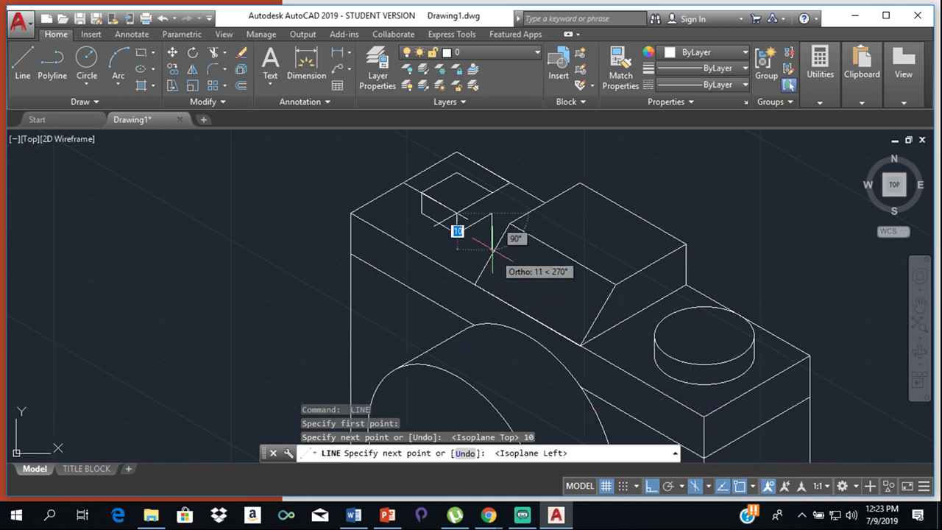
click(491, 193)
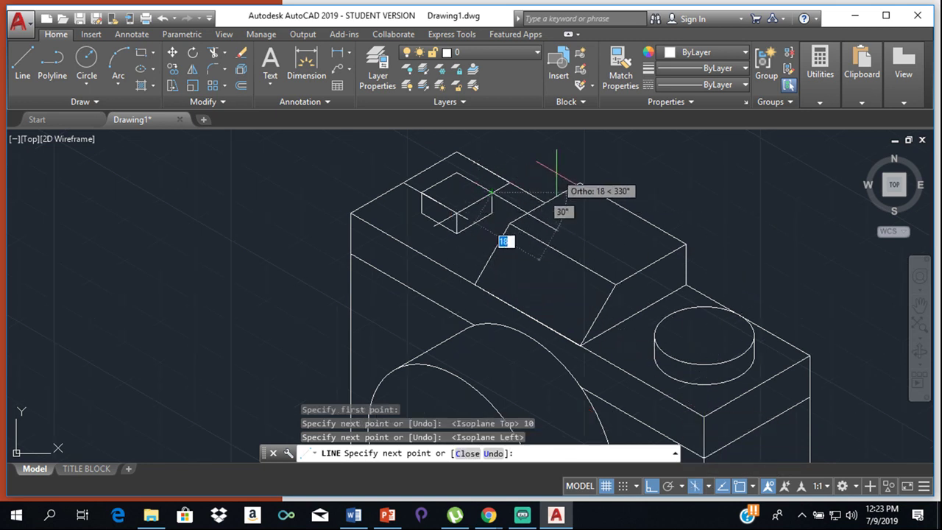
key(Escape)
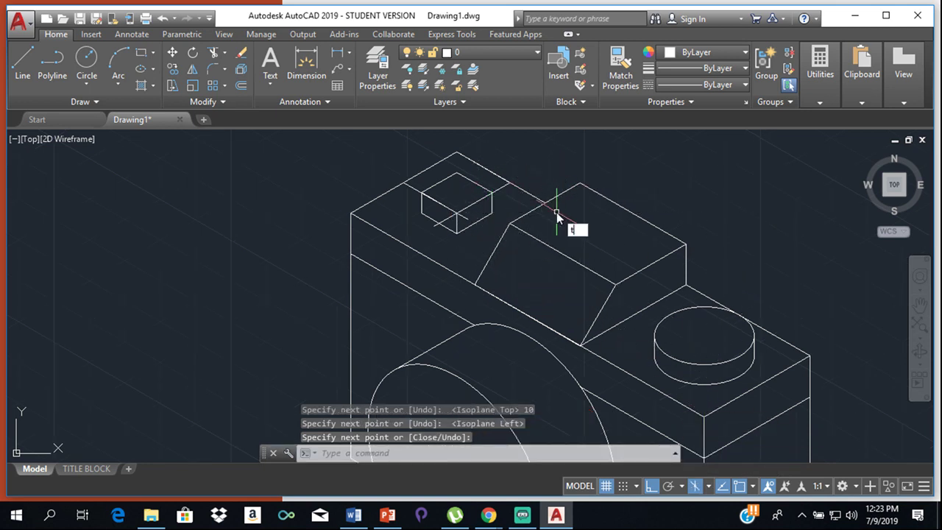
Erase the short stray line below the box after an abandoned trim attempt
key(Return)
key(Return)
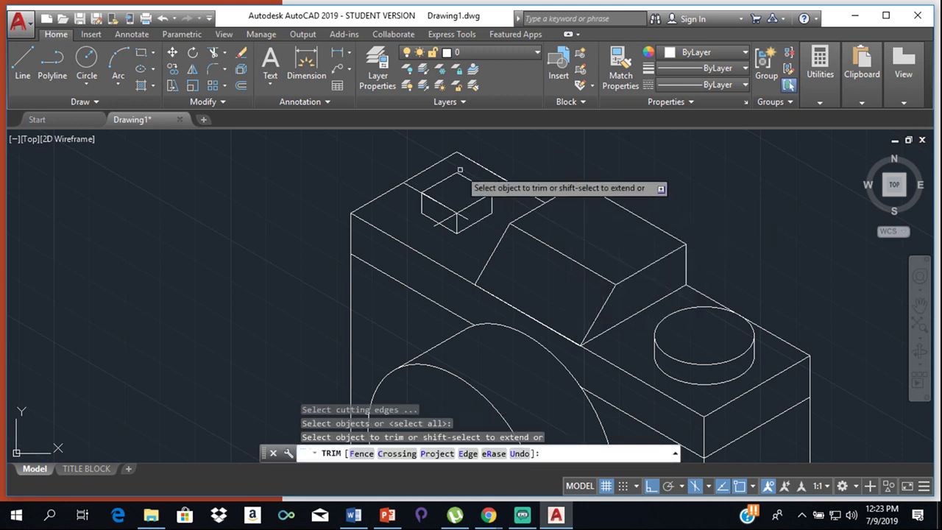
click(497, 186)
click(496, 186)
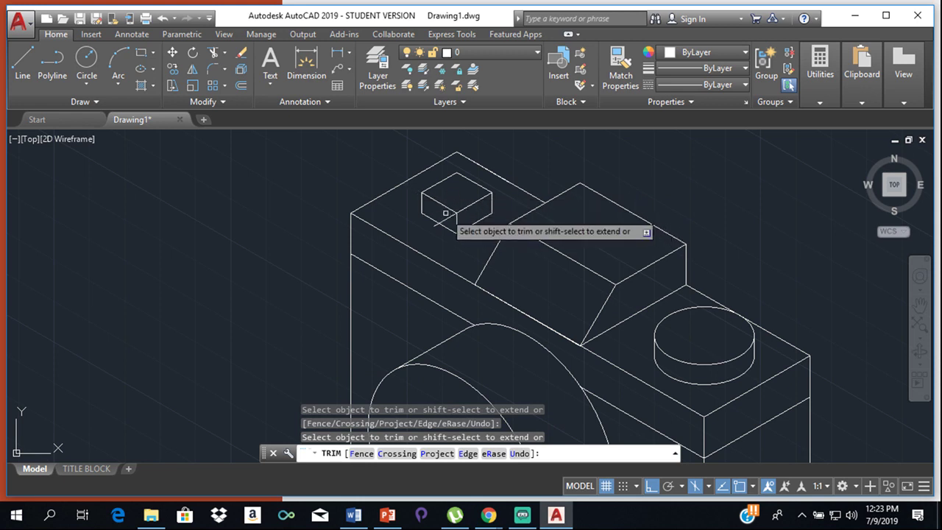
scroll(445, 218, up, 5)
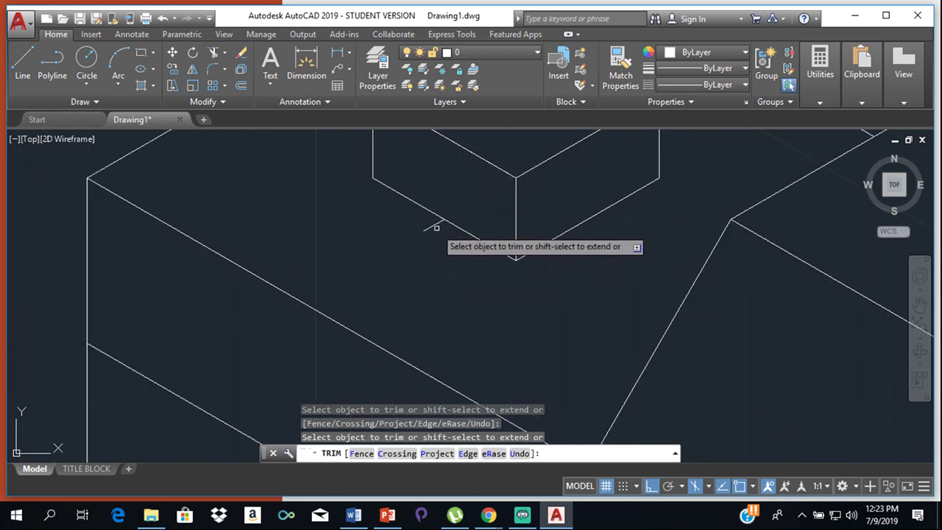
key(Escape)
click(435, 224)
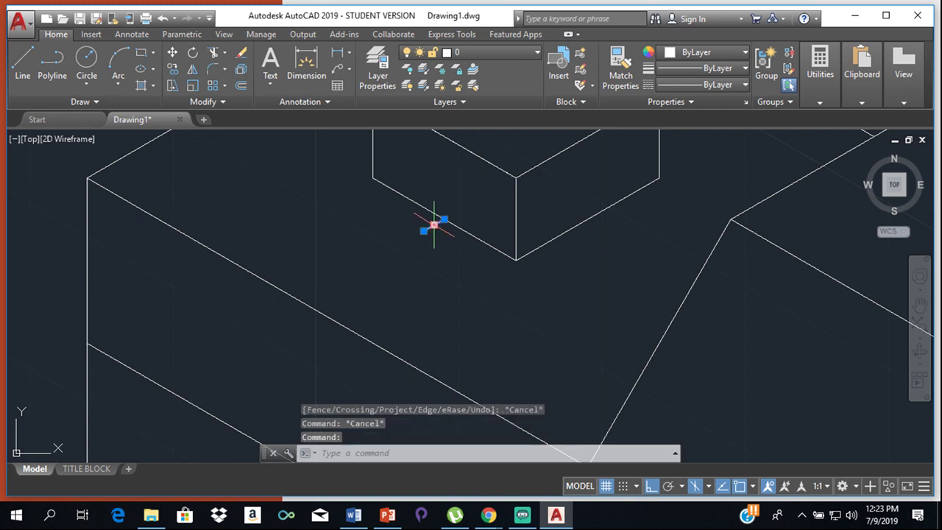
key(Delete)
scroll(442, 221, down, 5)
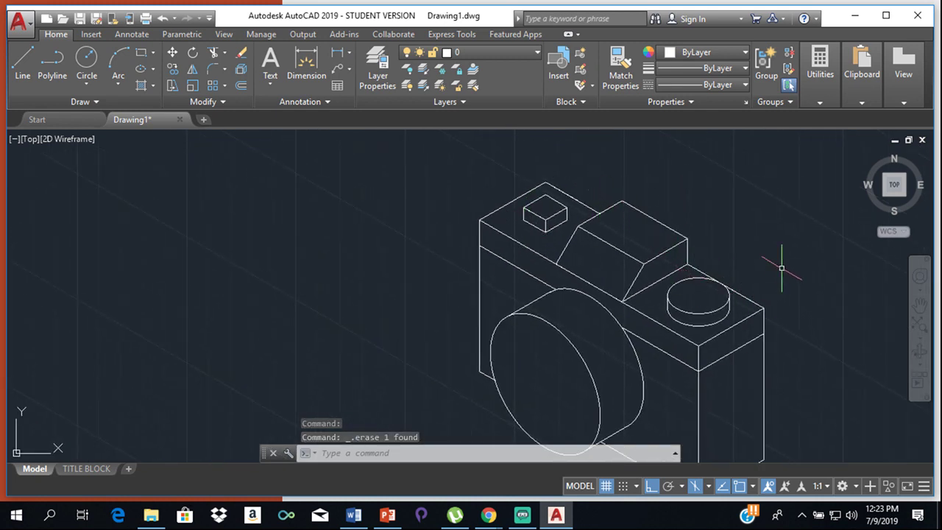
scroll(783, 263, up, 1)
Create a new layer named Dimension and give it yellow colour index 50
scroll(779, 265, down, 4)
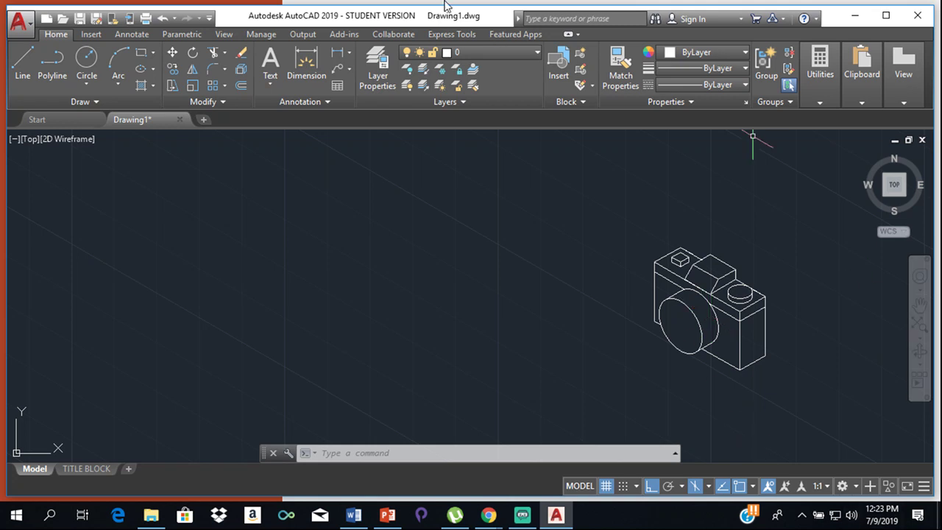
click(365, 68)
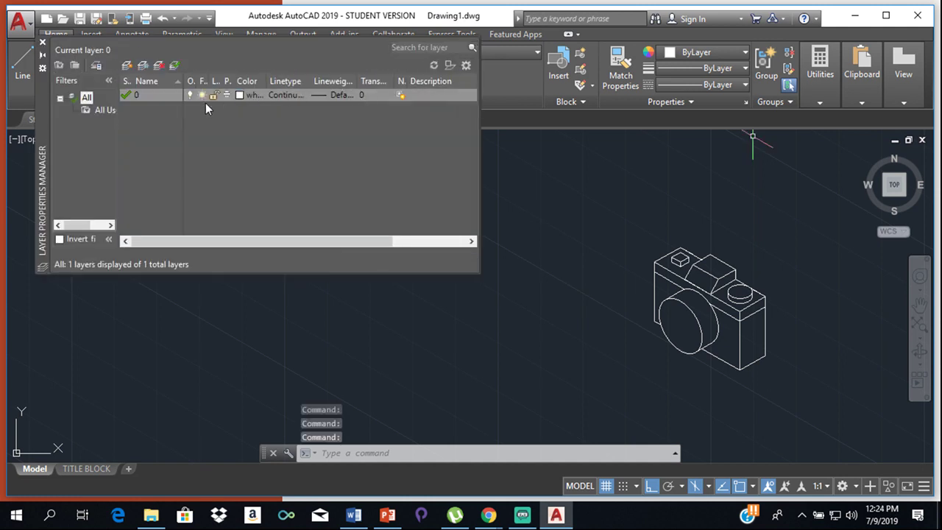
click(127, 67)
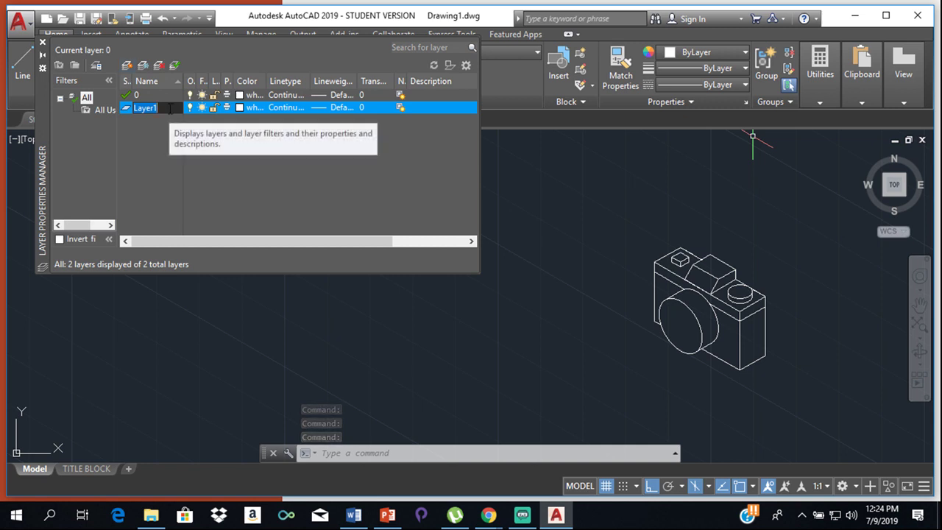
click(240, 105)
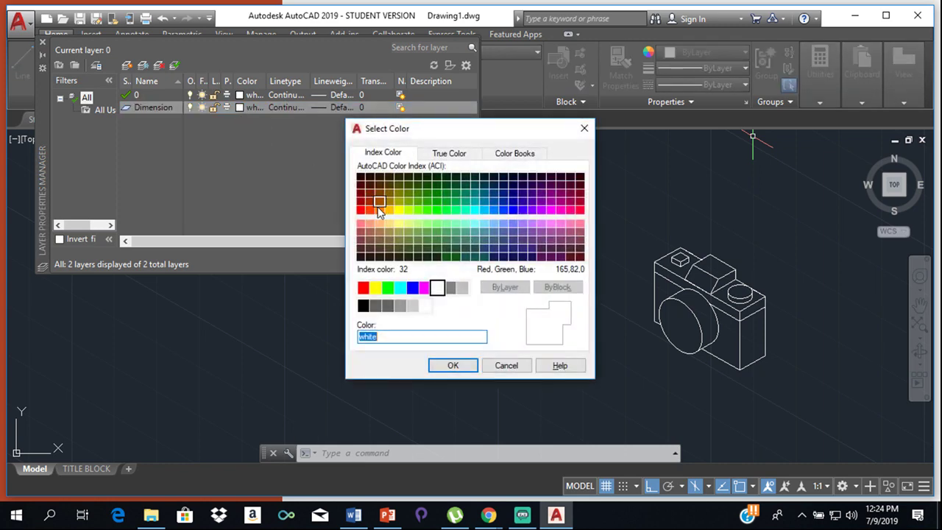
click(397, 206)
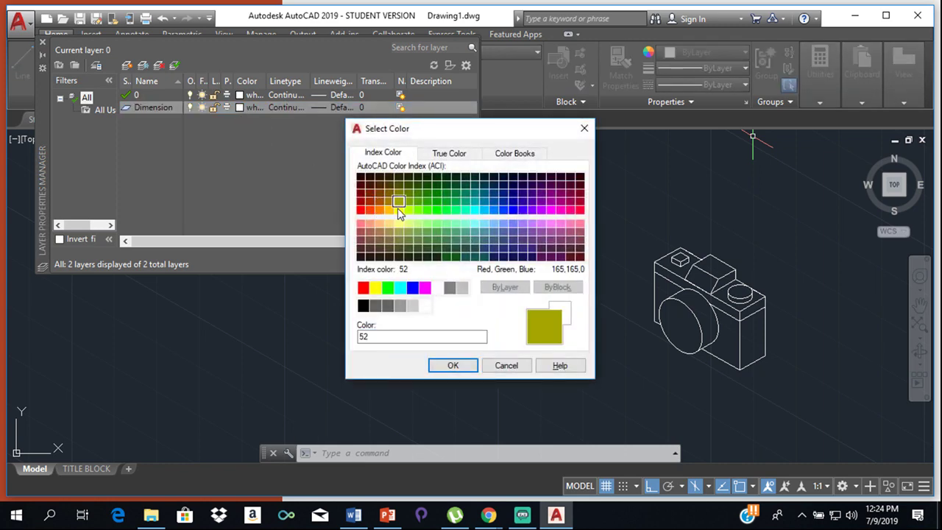
click(453, 366)
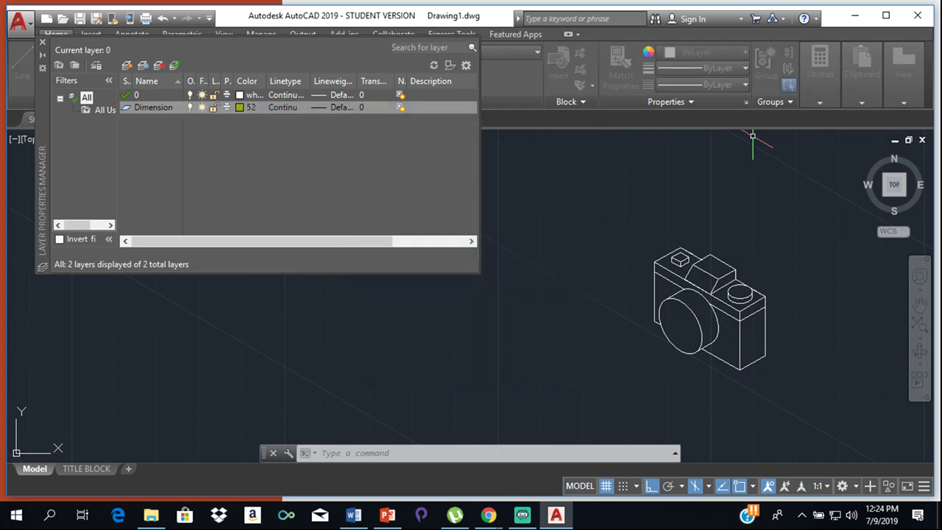
click(241, 108)
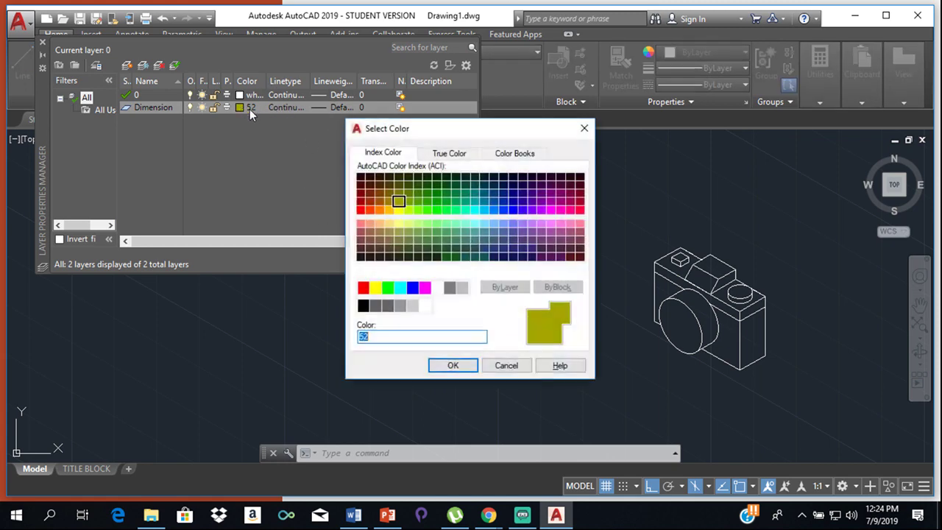
click(396, 210)
click(463, 366)
click(456, 313)
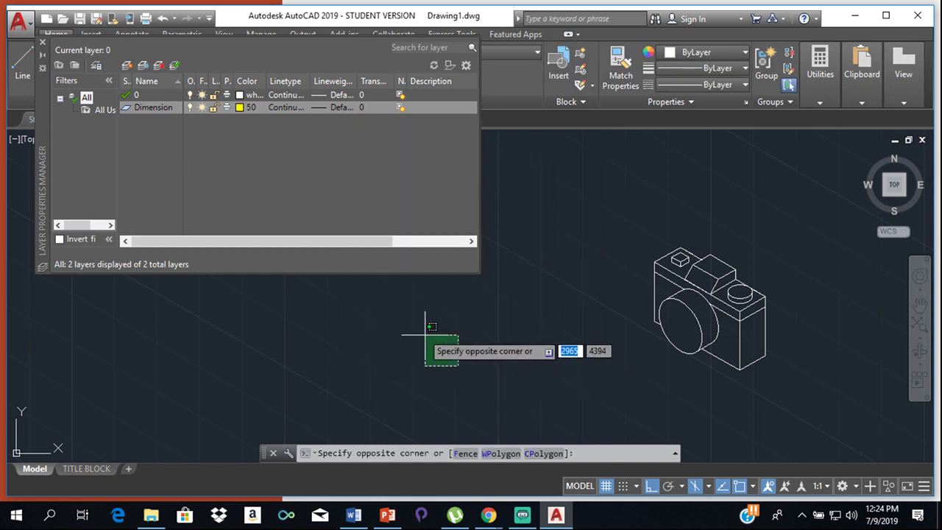
click(413, 368)
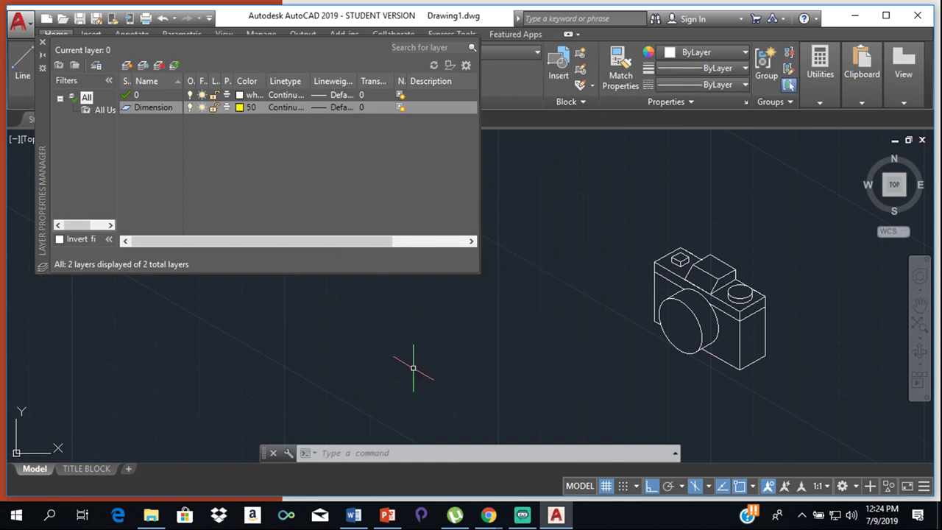
click(42, 42)
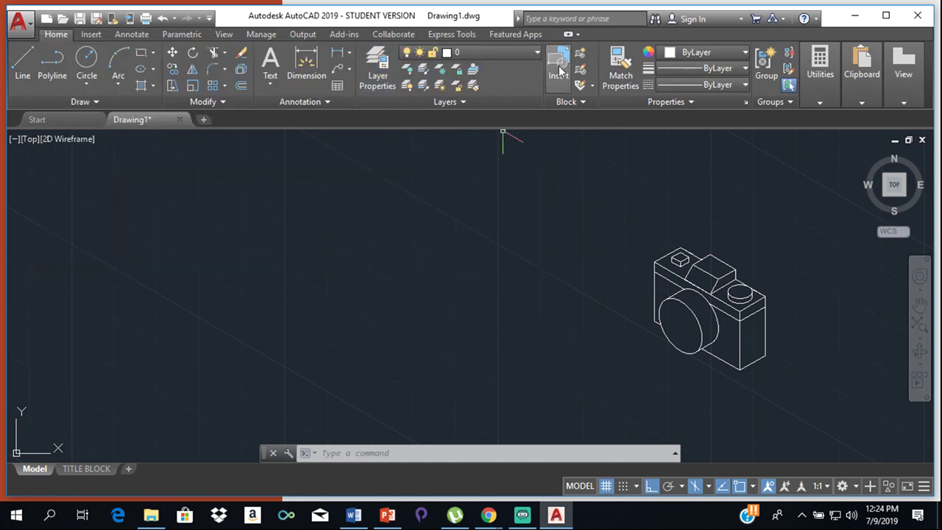
Make Dimension the current layer, then start a linear dimension and cancel it
click(510, 52)
click(479, 86)
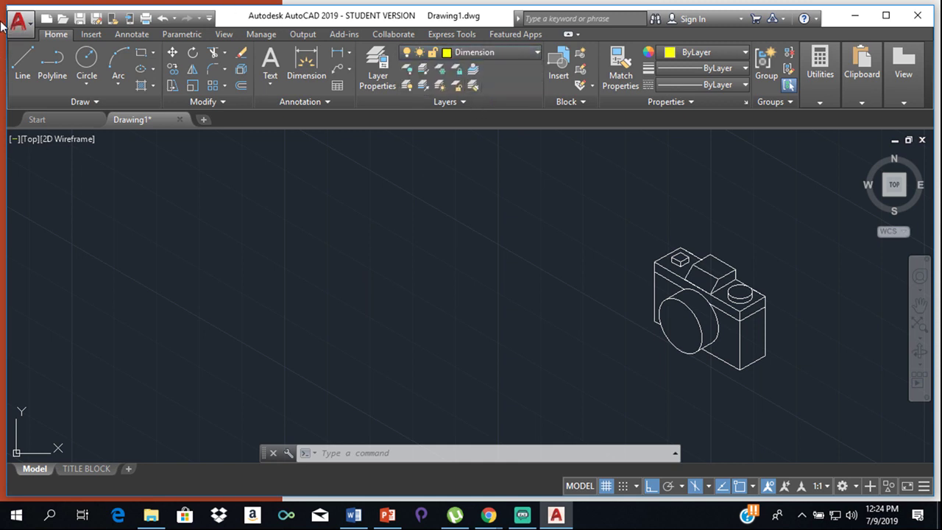
click(306, 65)
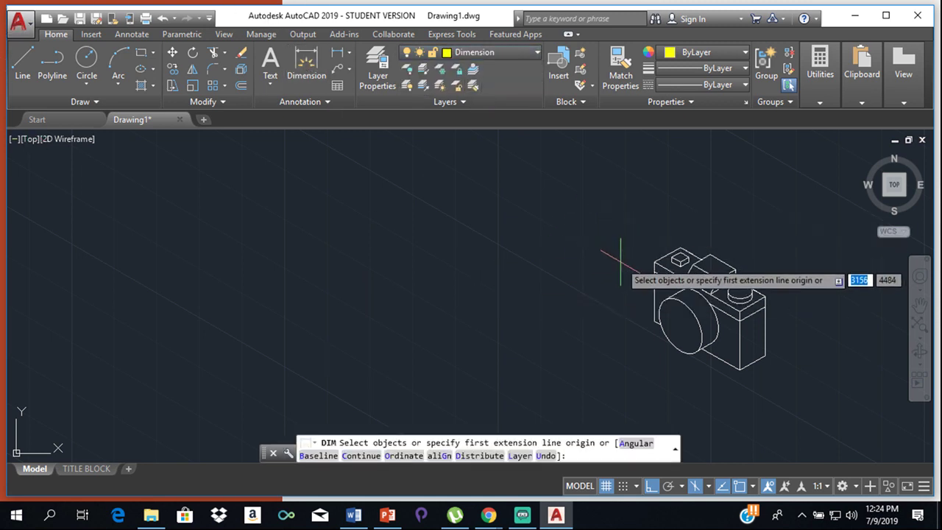
scroll(703, 252, up, 3)
key(Return)
click(695, 254)
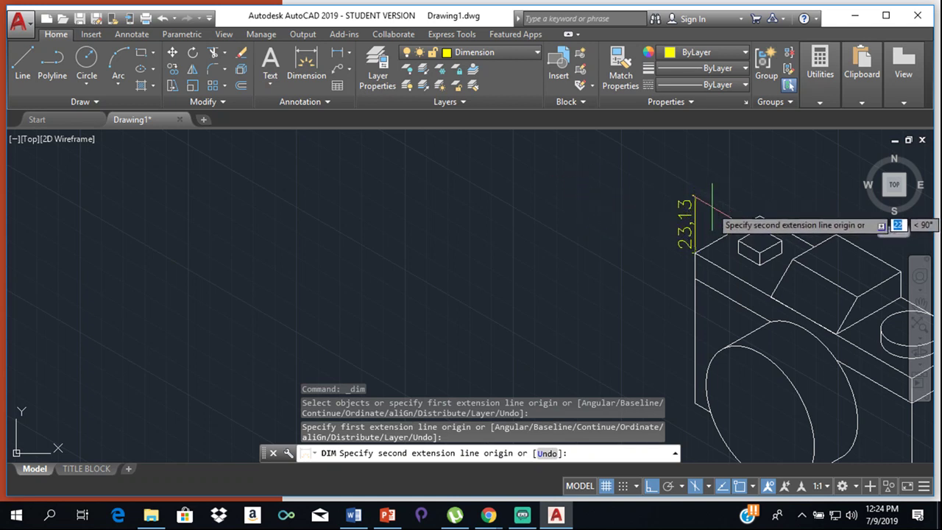
key(Escape)
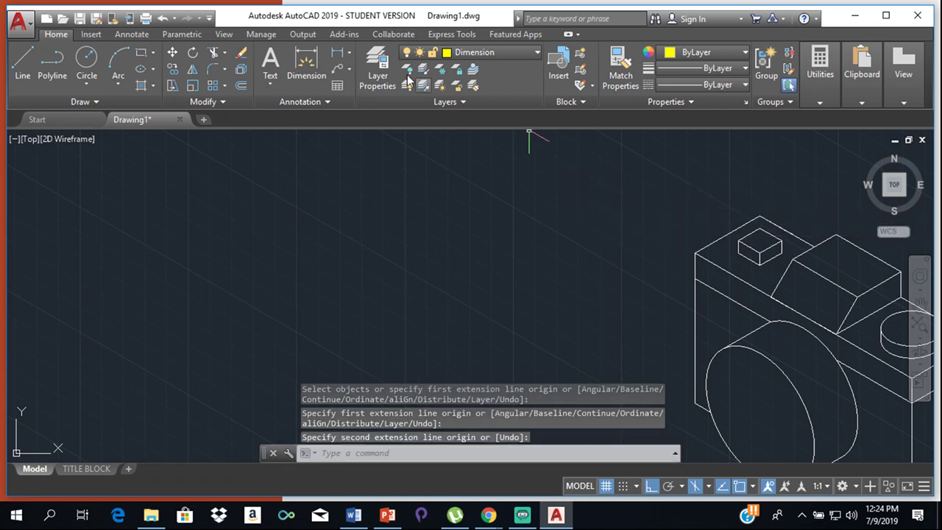
In ISO-25's Primary Units, set precision to 0 and the decimal separator to Period
click(312, 103)
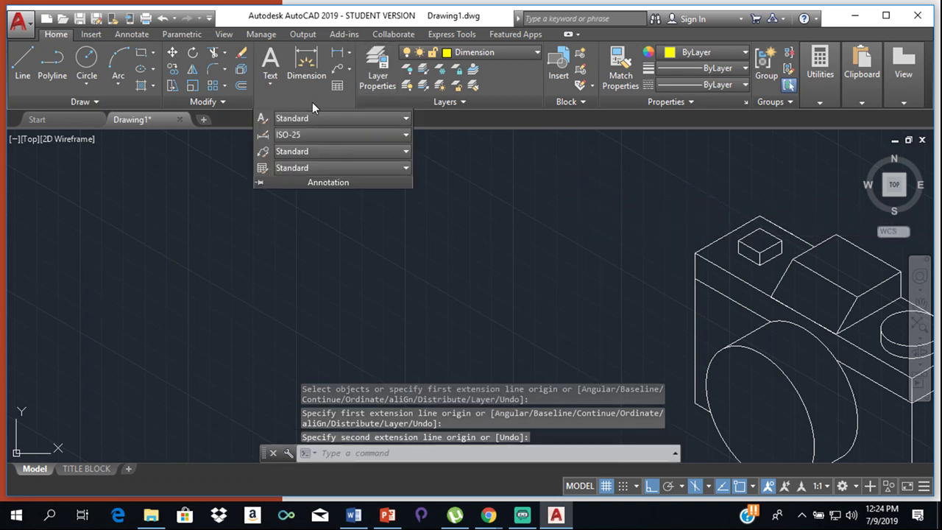
click(360, 135)
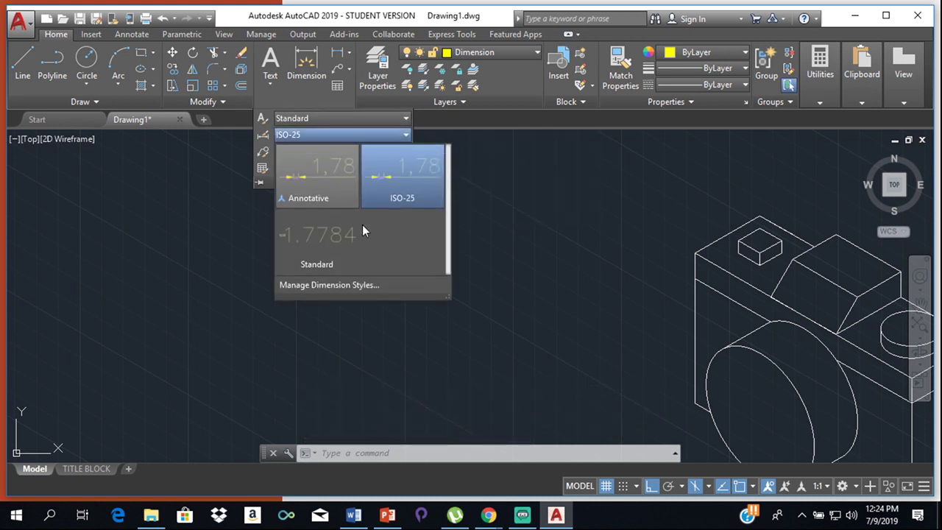
click(358, 287)
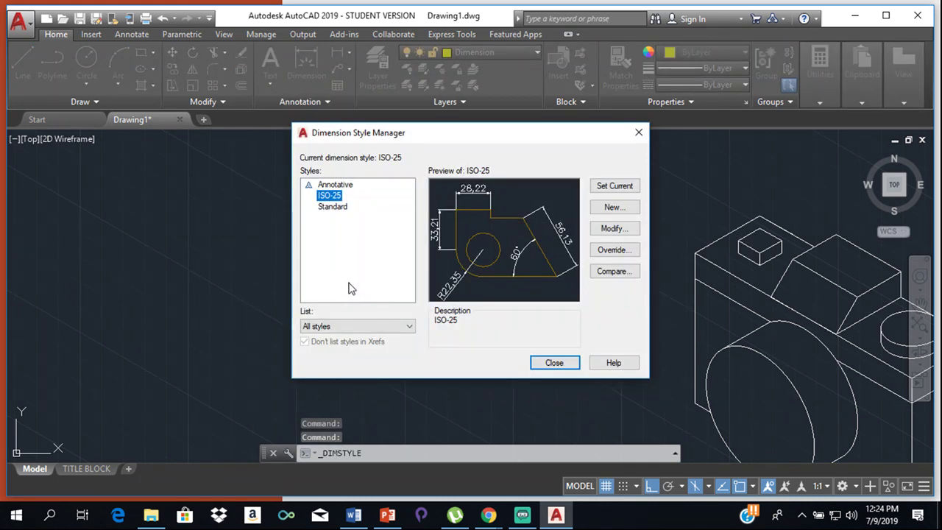
click(610, 230)
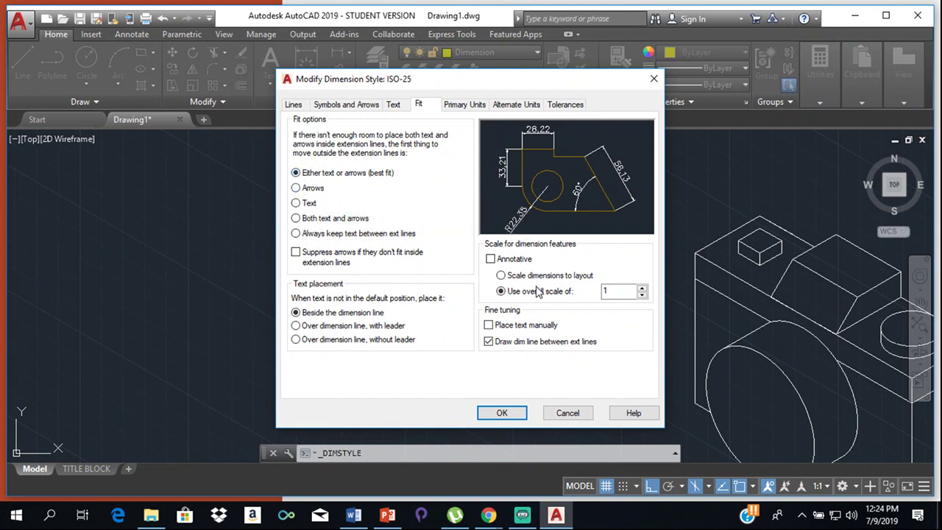
click(467, 105)
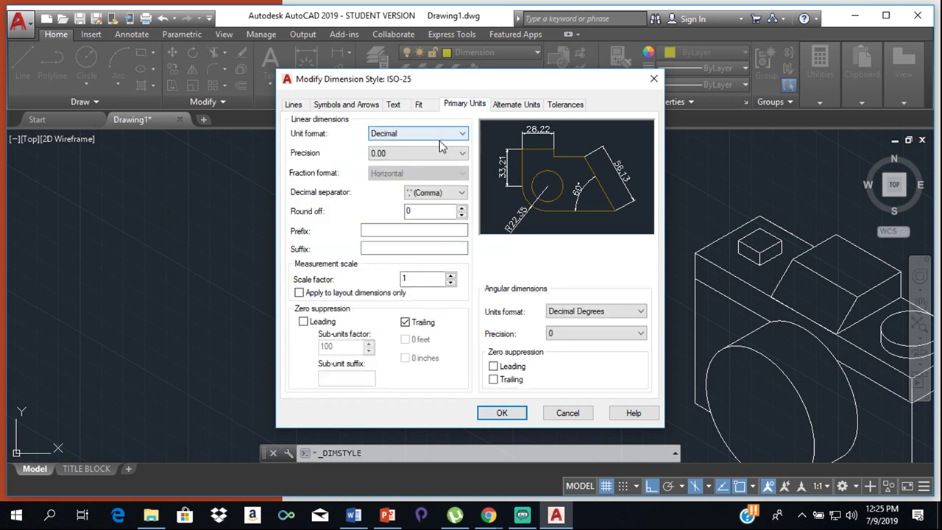
click(437, 157)
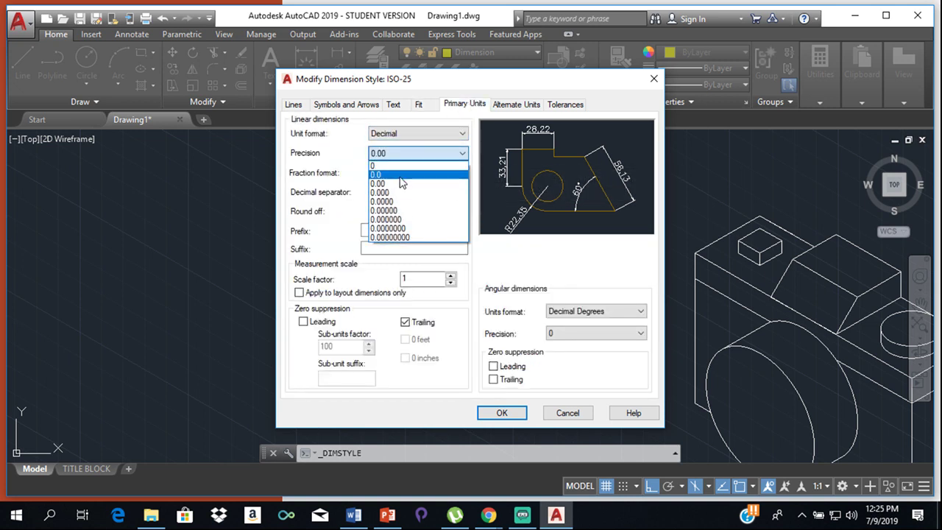
click(382, 167)
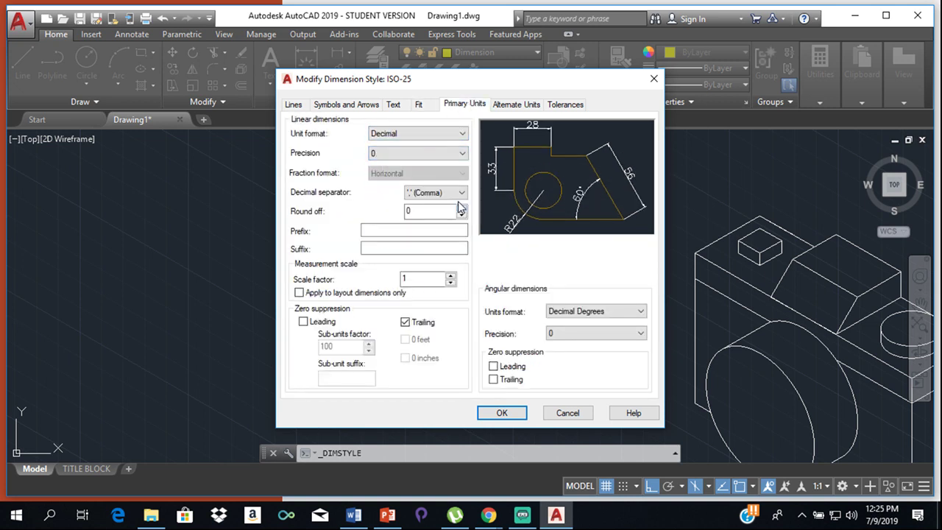
click(451, 193)
click(427, 202)
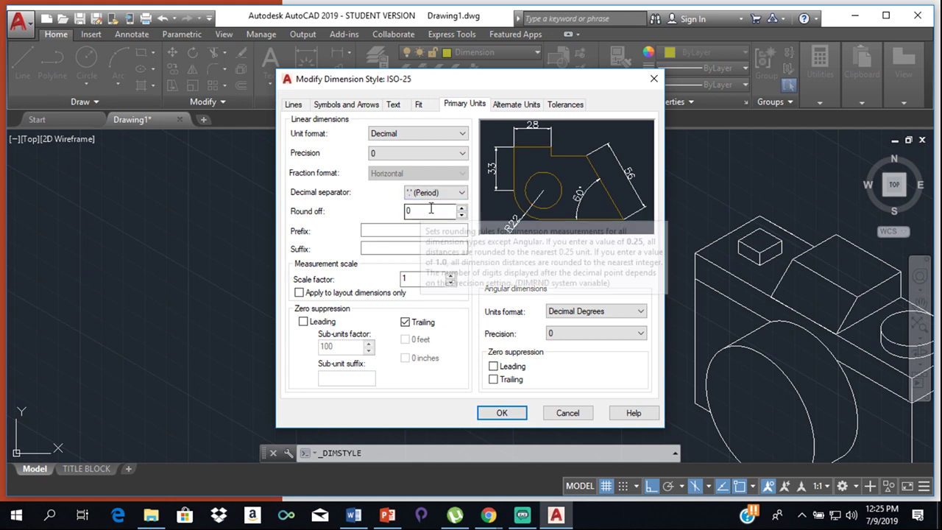
click(502, 413)
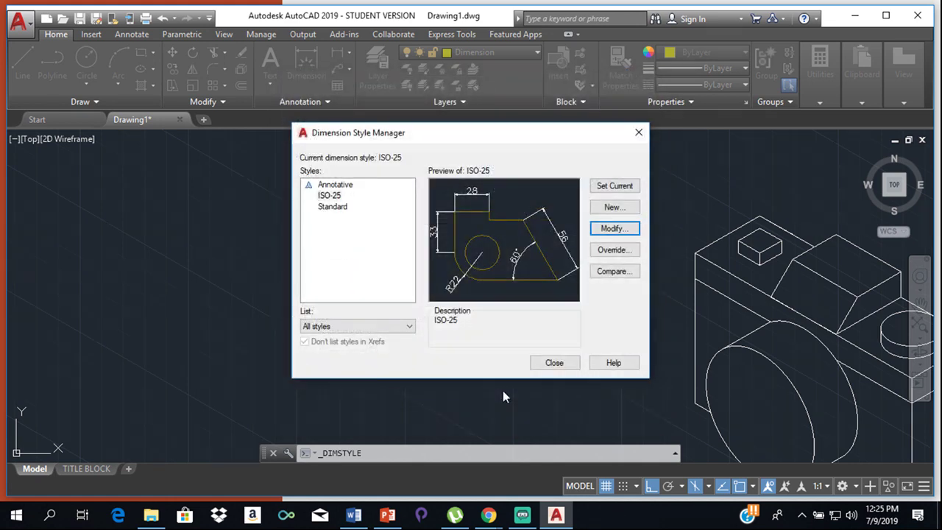
click(563, 365)
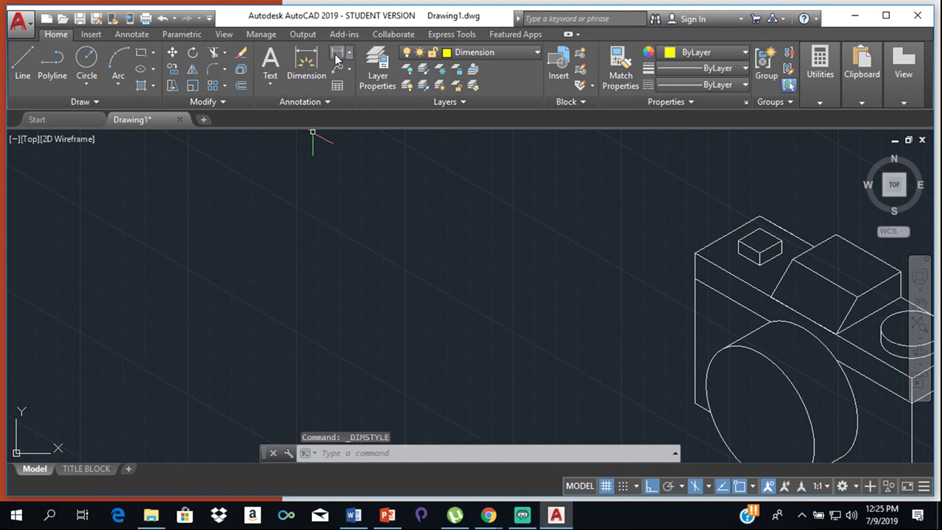
Try a dimension from the camera's left corner to the small box's endpoint, then cancel it
click(306, 63)
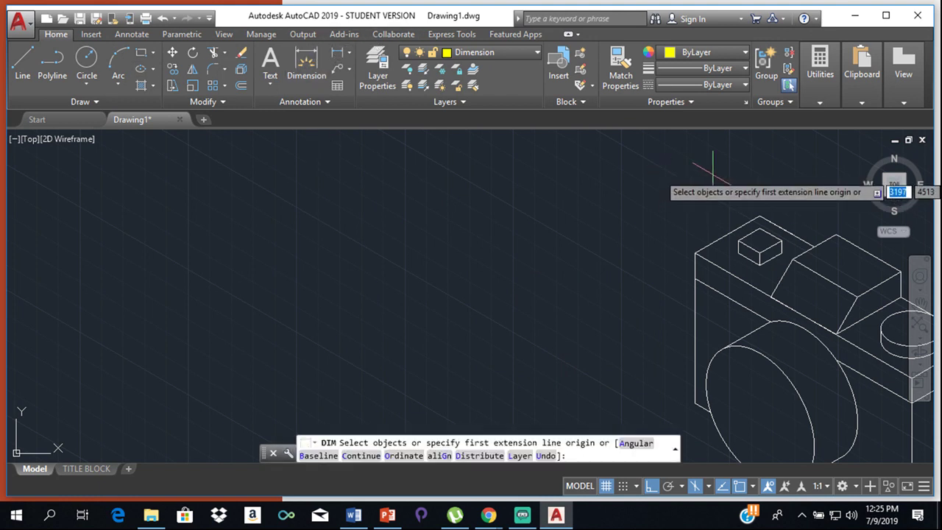
click(696, 253)
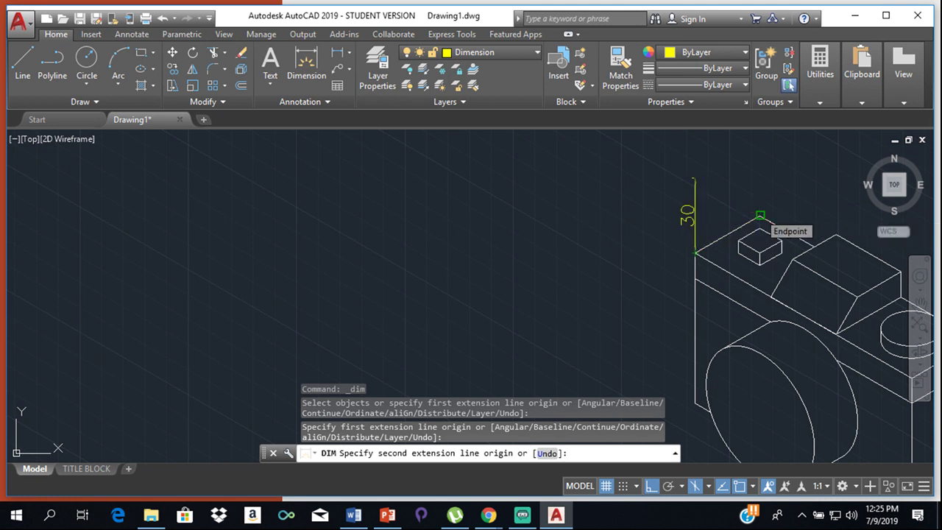
click(759, 234)
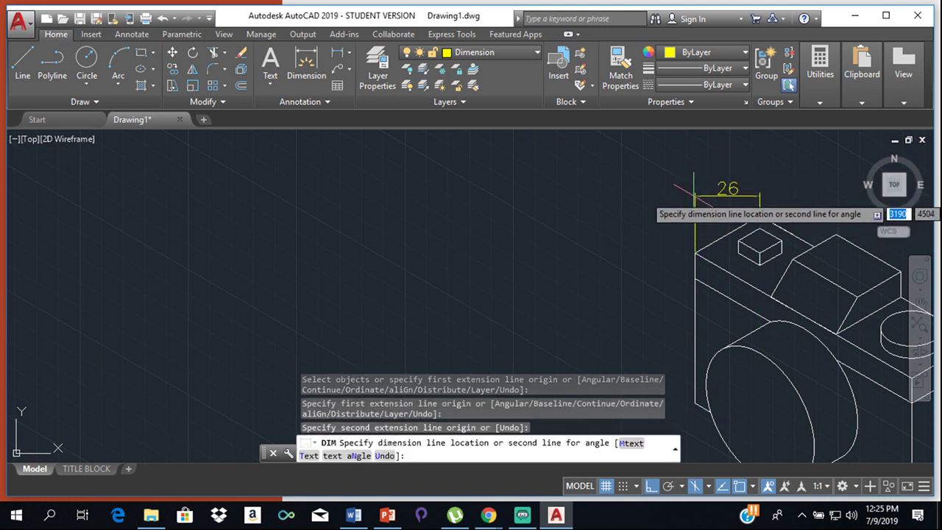
key(Escape)
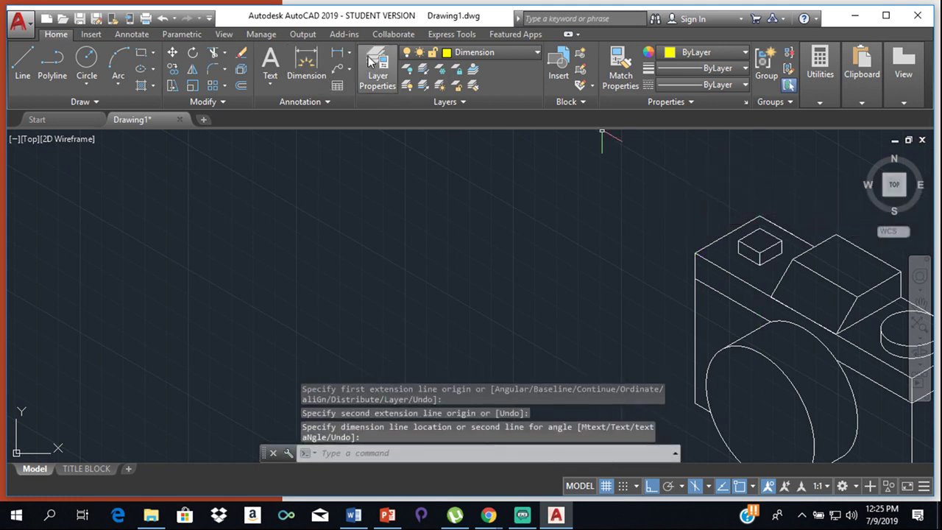
On the top isoplane, measure from the camera corner to the top corner (26), then cancel
click(302, 60)
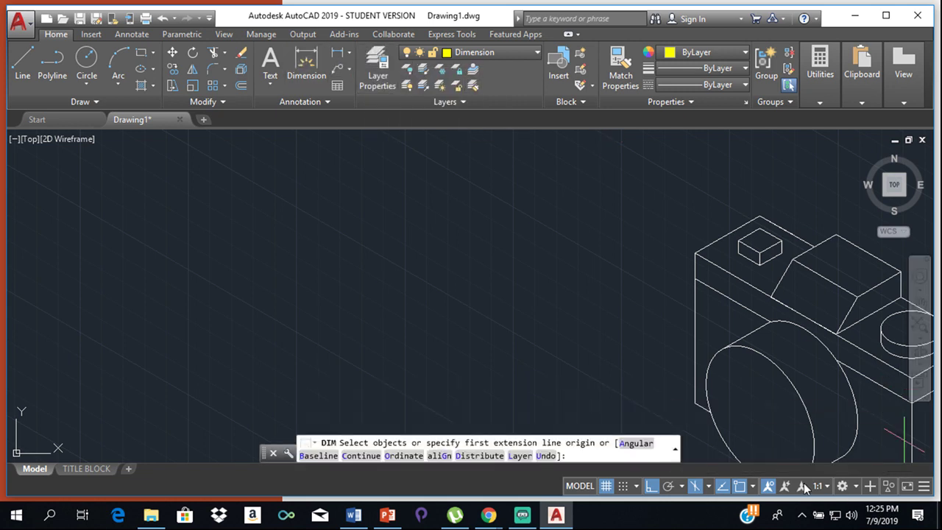
click(708, 487)
click(706, 444)
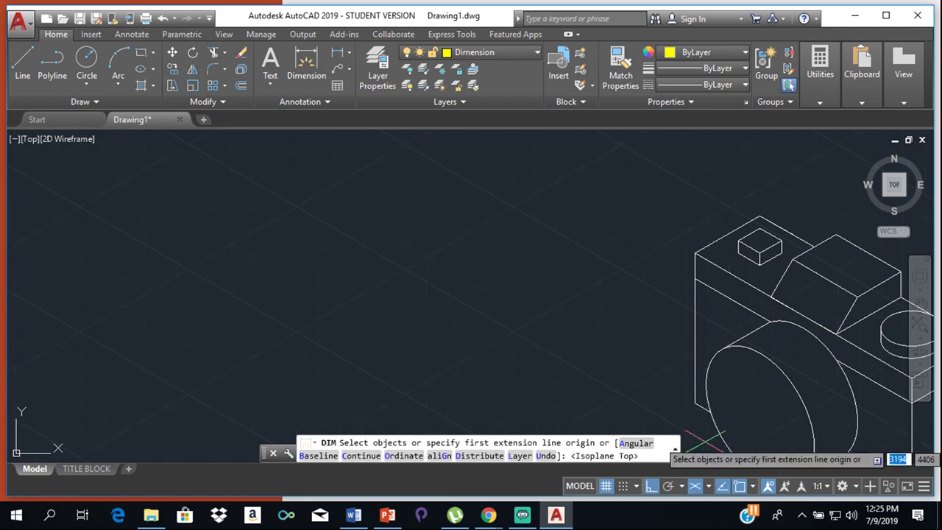
click(695, 254)
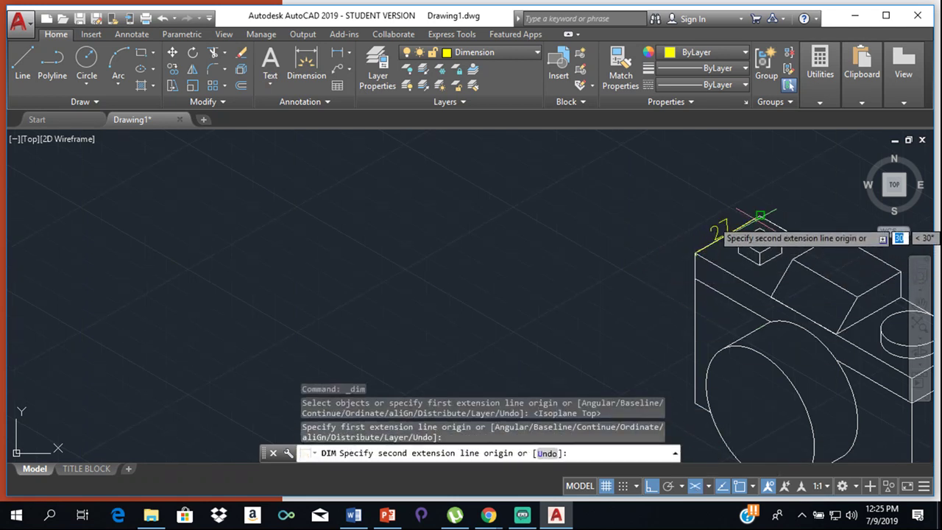
scroll(761, 216, up, 2)
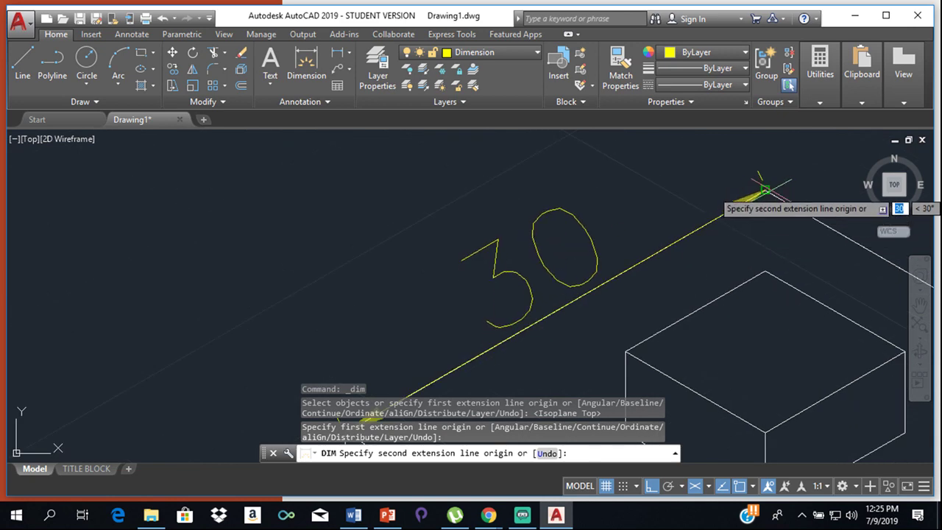
click(761, 185)
scroll(670, 173, up, 1)
scroll(670, 175, down, 3)
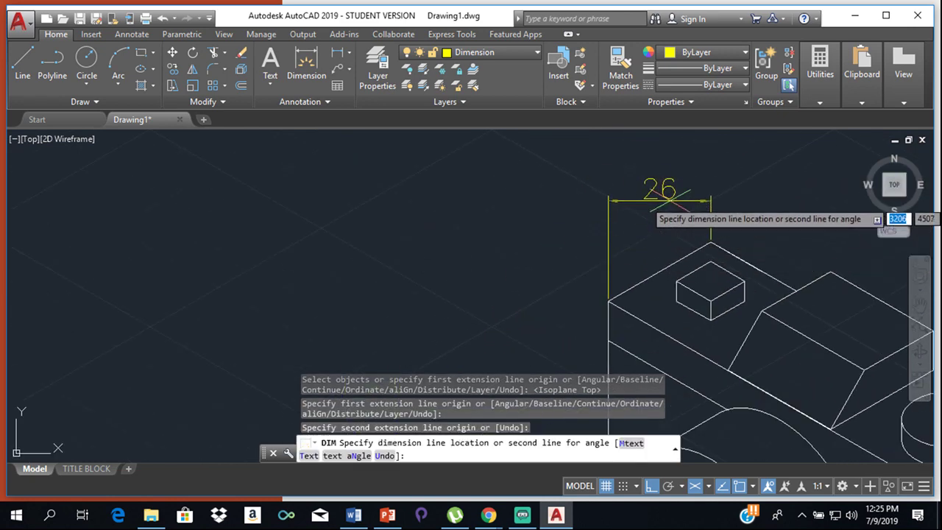
key(Escape)
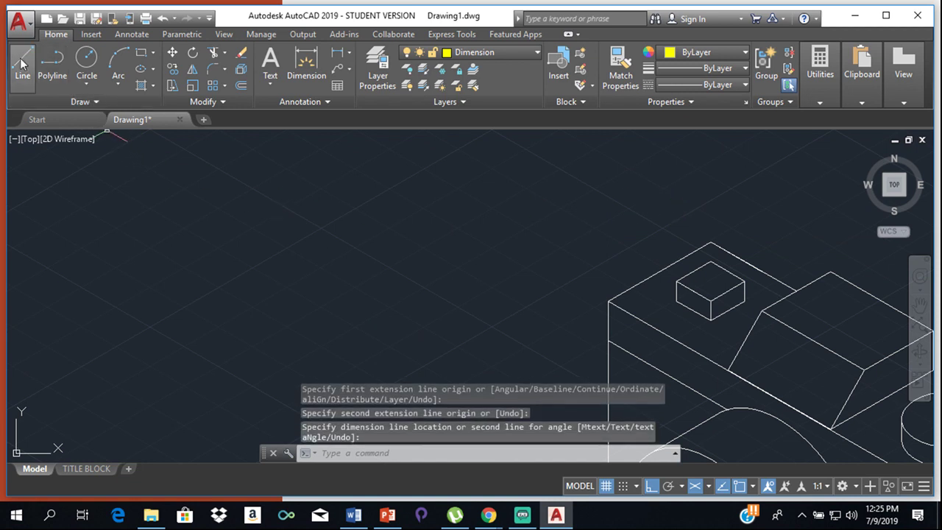
Attempt a dimension from the box corner to the top corner on the left isoplane, then cancel
click(306, 66)
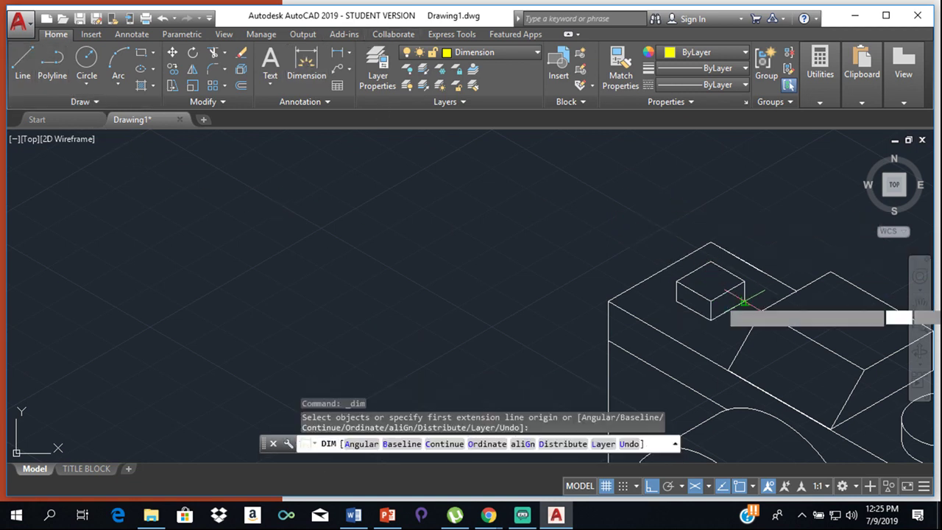
scroll(670, 294, up, 4)
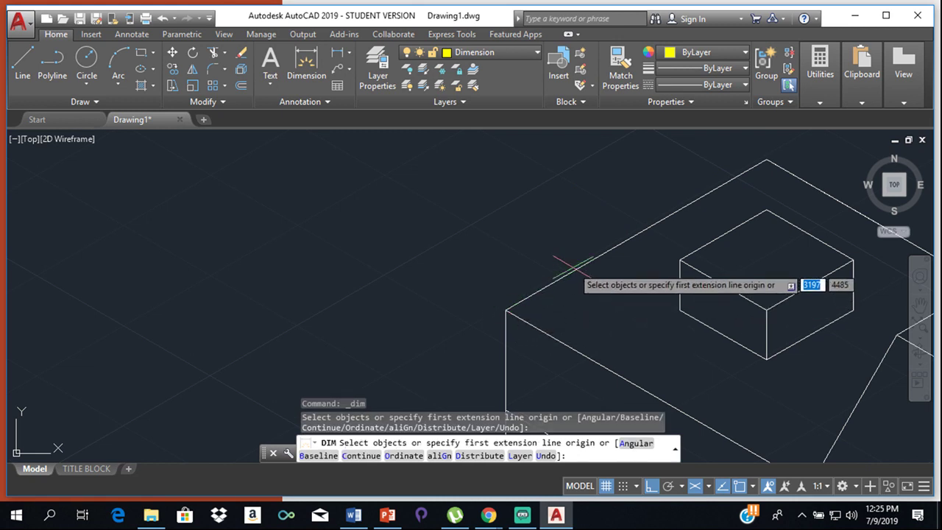
click(506, 311)
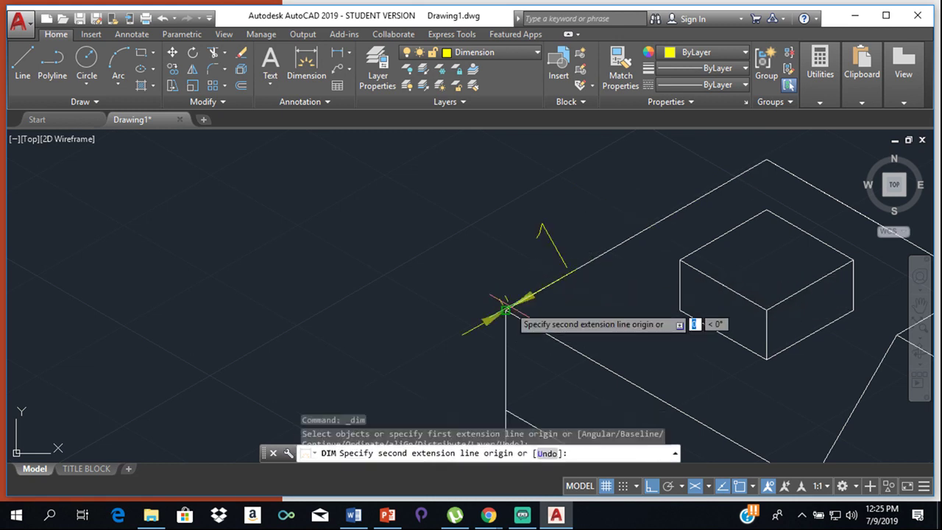
click(766, 159)
scroll(764, 168, down, 3)
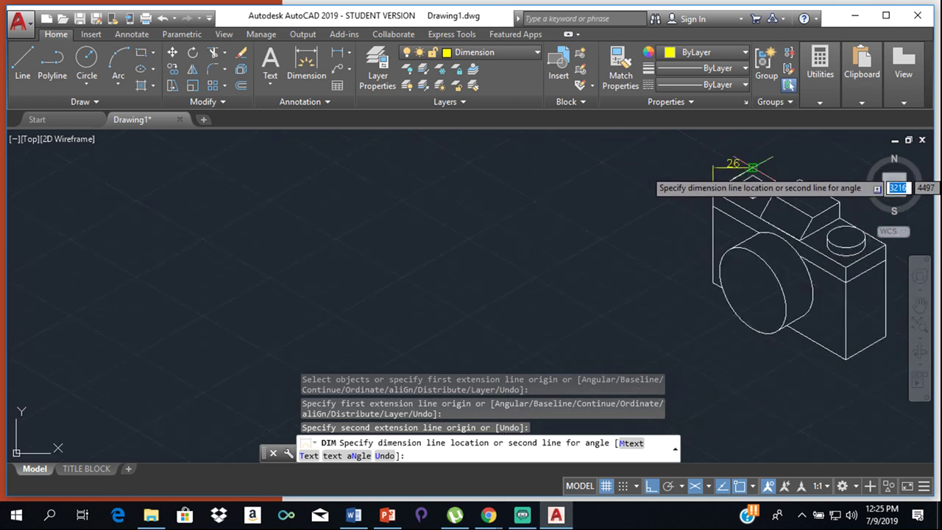
scroll(763, 170, up, 5)
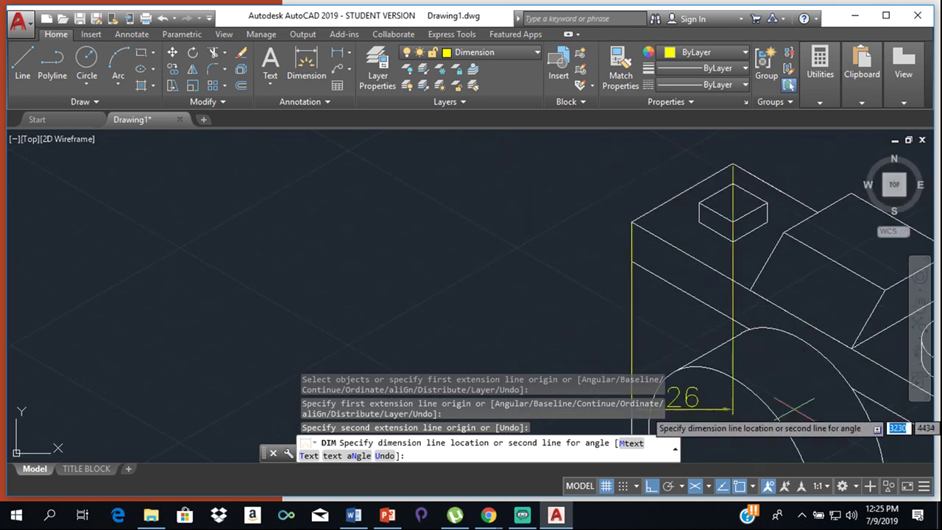
click(709, 487)
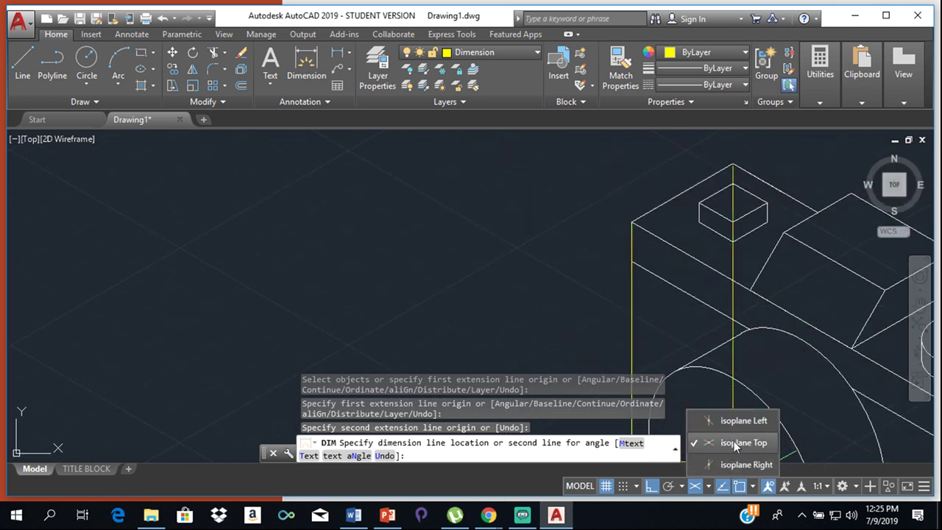
click(743, 420)
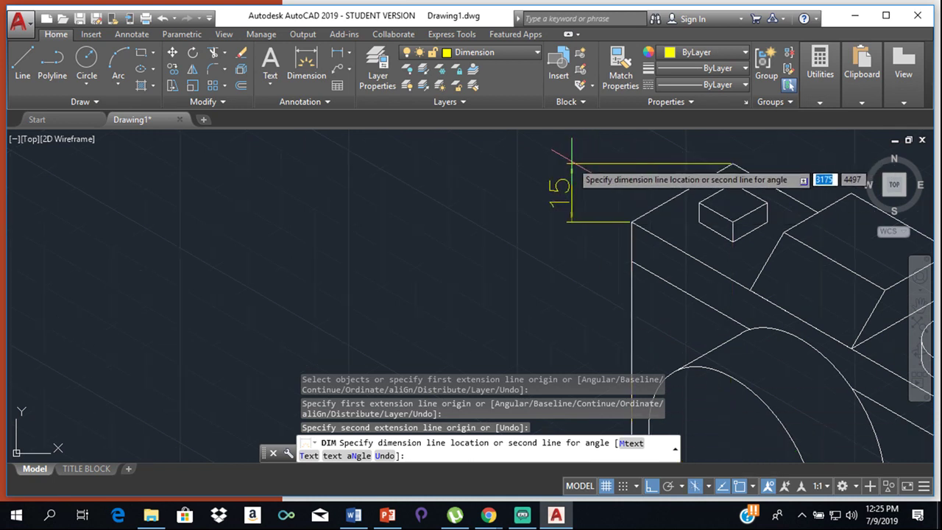
key(Escape)
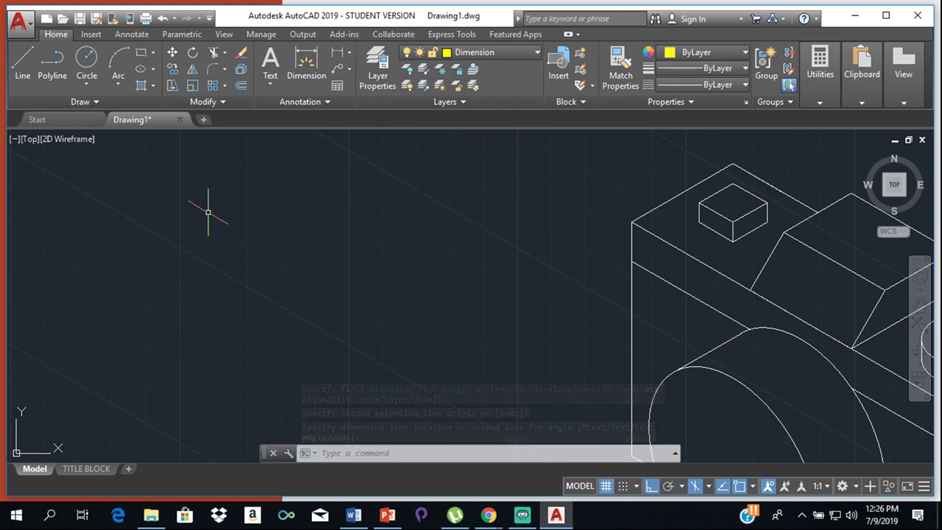
Nudge the view and try editing a dimension with IMED, then cancel
scroll(831, 368, down, 5)
scroll(708, 283, up, 2)
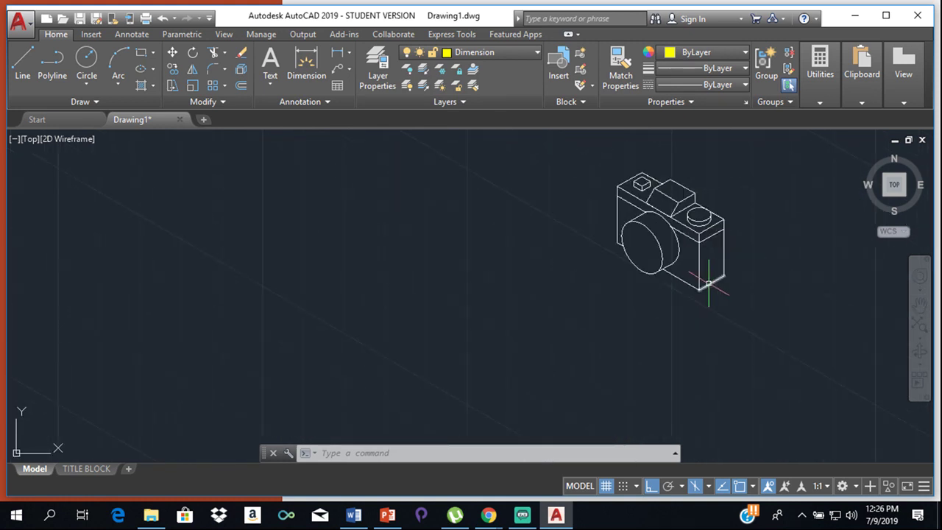
middle_drag(708, 283, 713, 291)
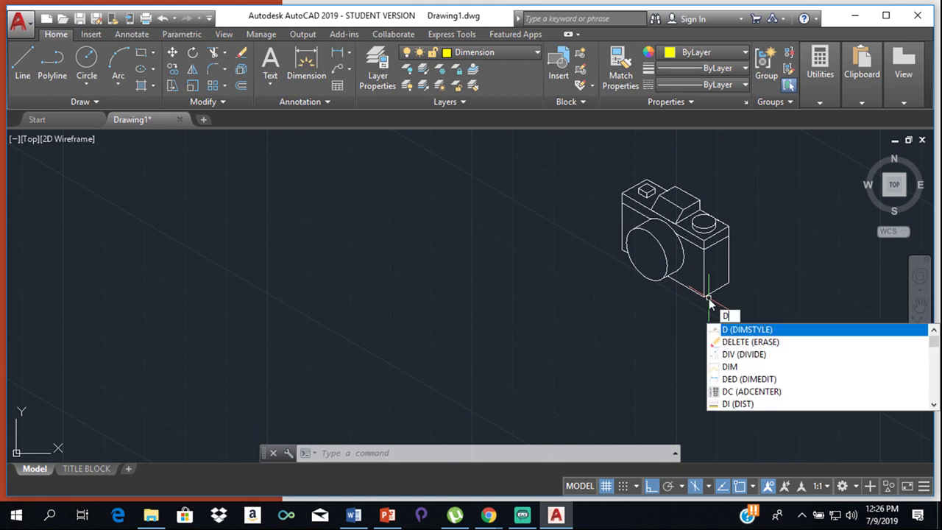
text(im)
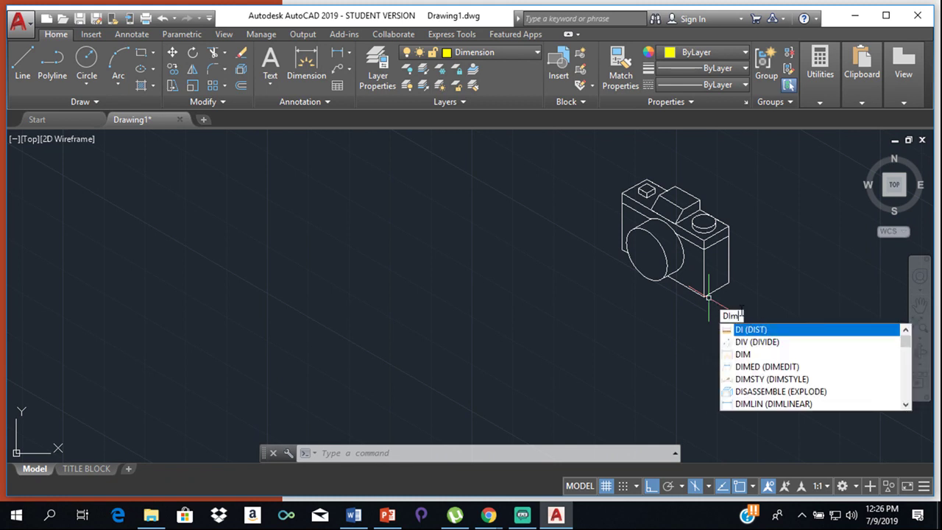
text(ed)
key(Return)
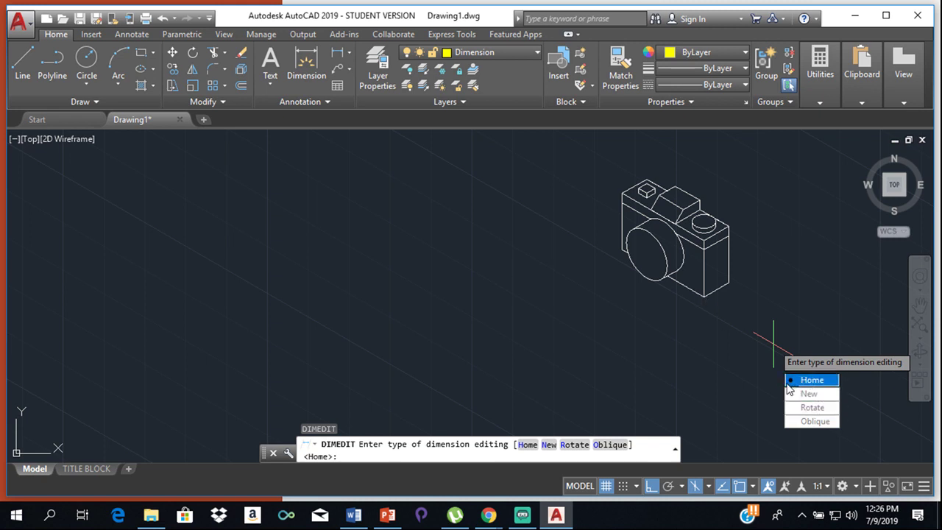
key(Escape)
key(Escape)
key(Escape)
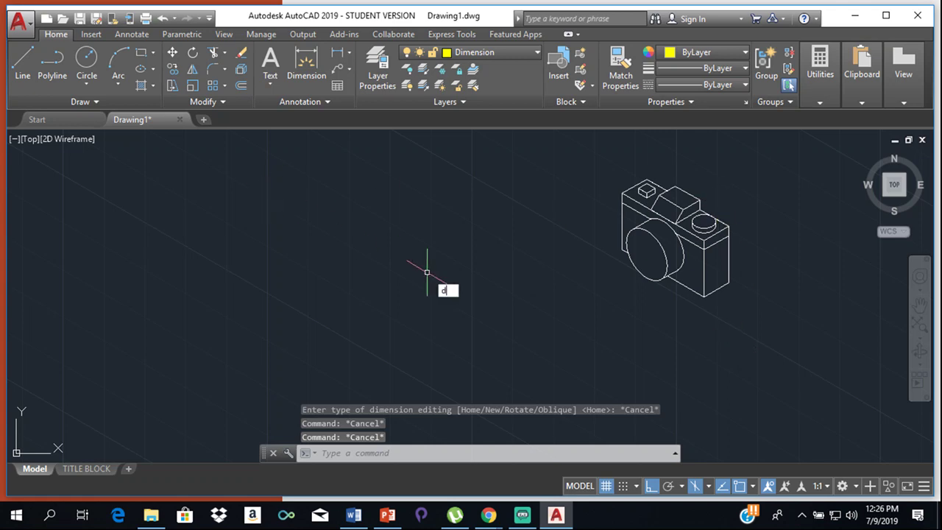
Review ISO-25's Primary Units and Symbols and Arrows, keeping precision 0 and closed-filled 2.5 arrows
text(dim)
click(524, 329)
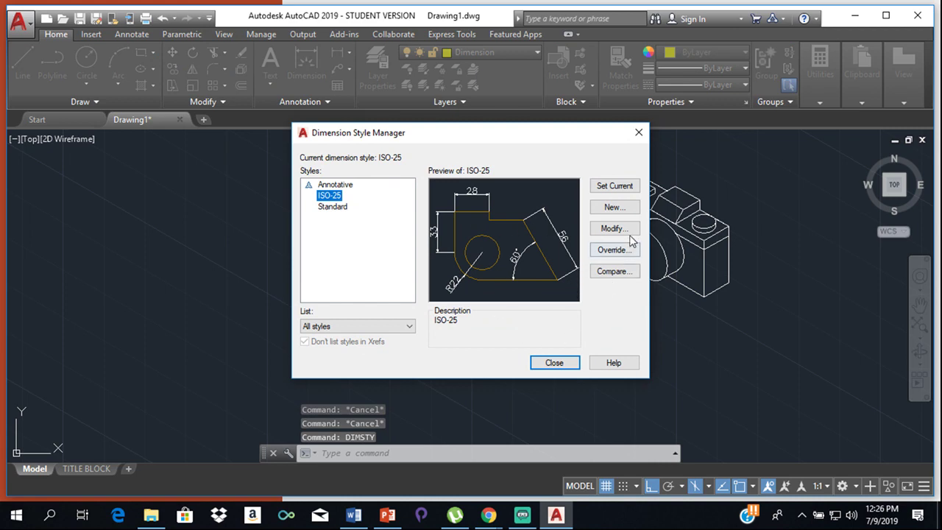
click(615, 228)
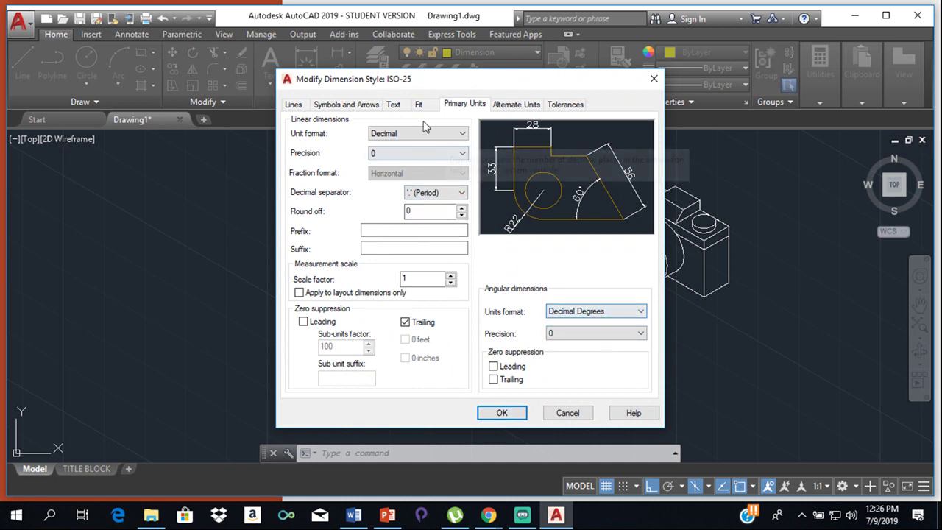
click(372, 105)
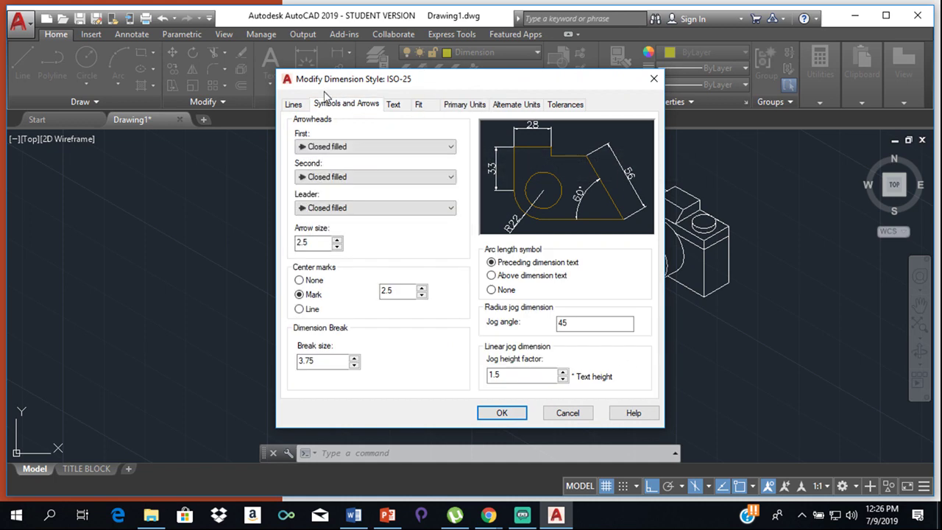
click(502, 414)
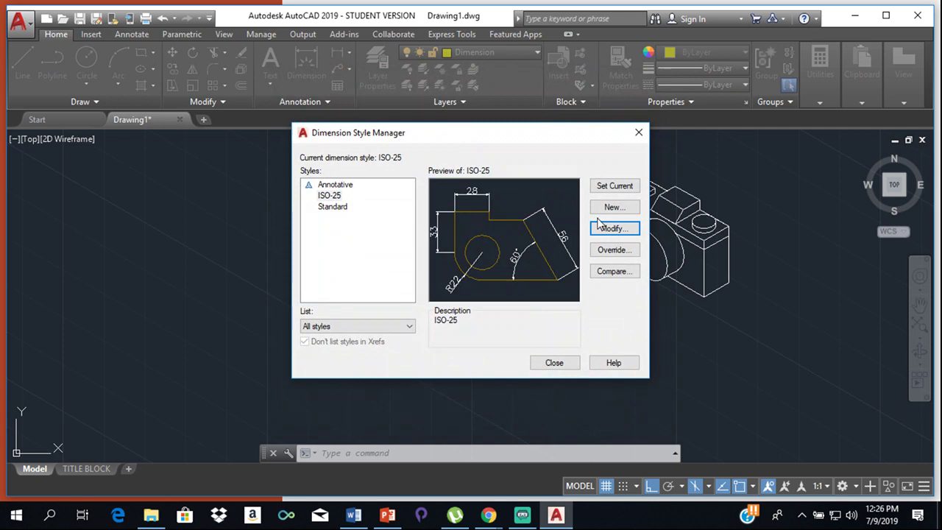
click(555, 362)
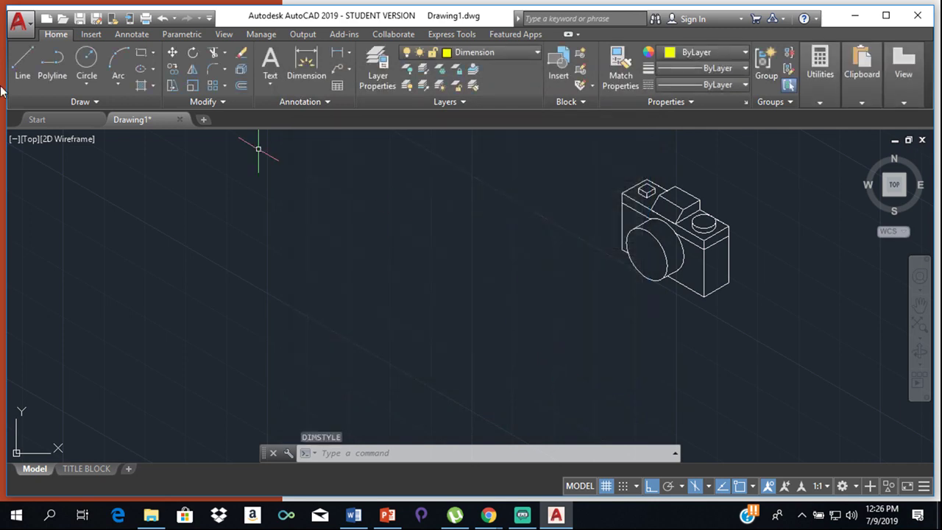
Dimension the body's right vertical edge from top to bottom corner, placed 10 units out (50)
click(306, 63)
scroll(731, 238, up, 6)
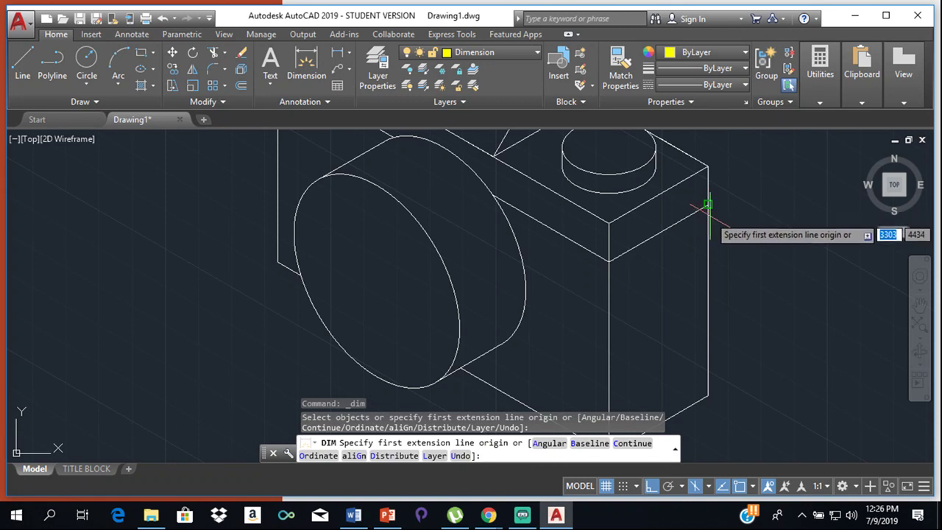
click(704, 205)
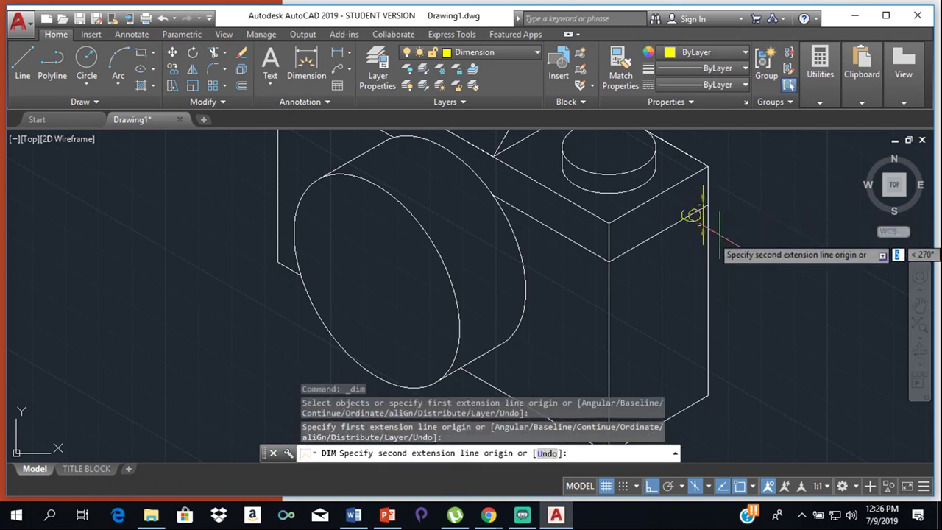
click(707, 396)
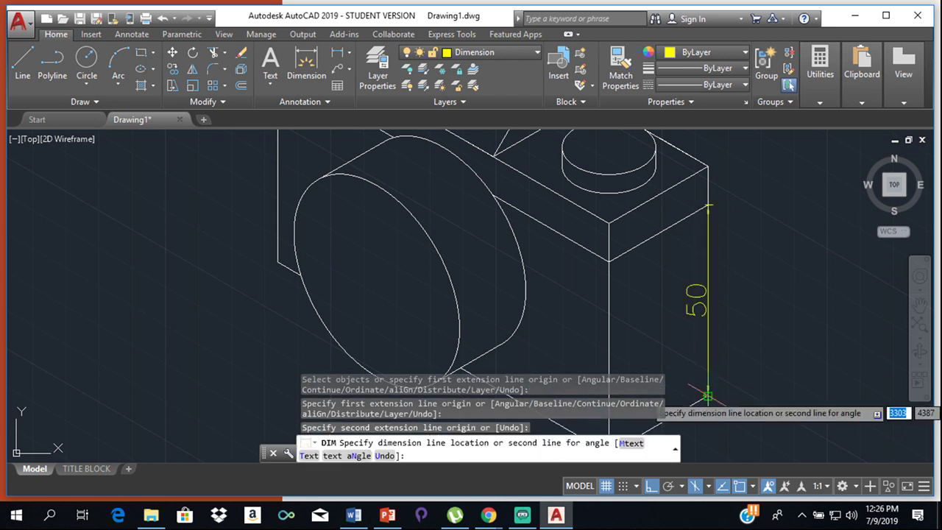
scroll(766, 383, down, 5)
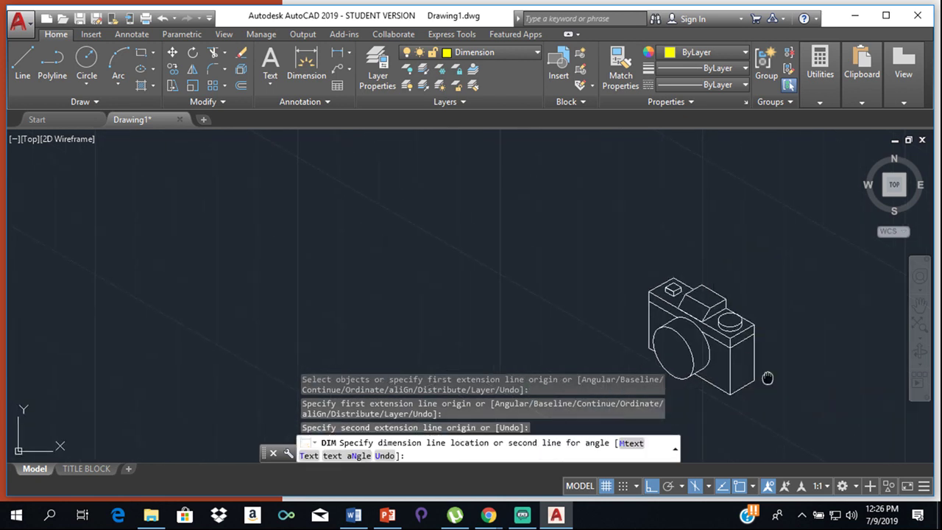
middle_drag(767, 378, 779, 343)
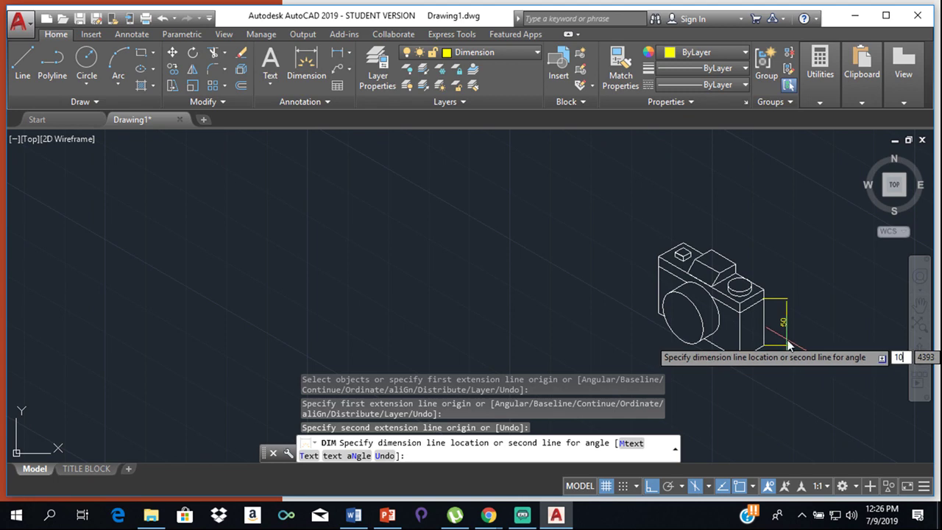
text(10)
key(Return)
Abandon a second dimension and select the new 50 dimension
scroll(753, 324, up, 5)
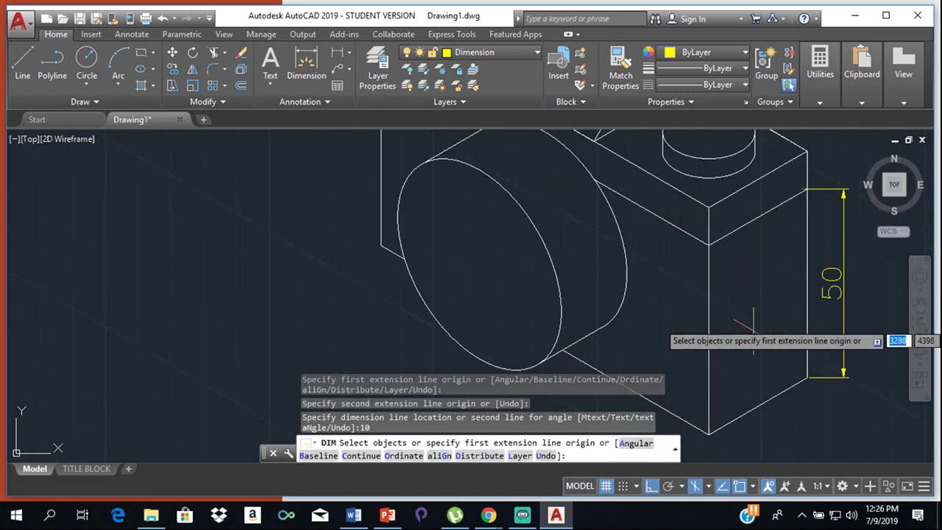
scroll(753, 324, up, 6)
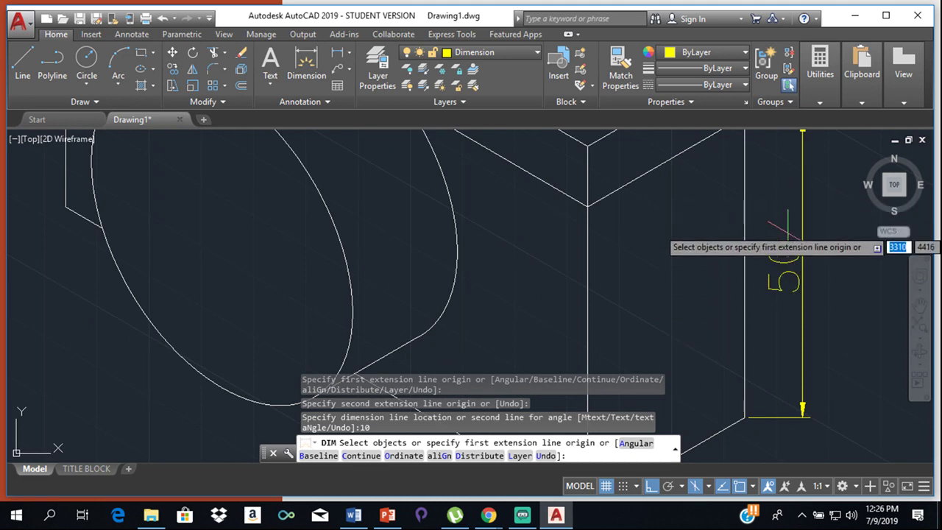
scroll(783, 231, up, 5)
key(Return)
scroll(662, 181, up, 3)
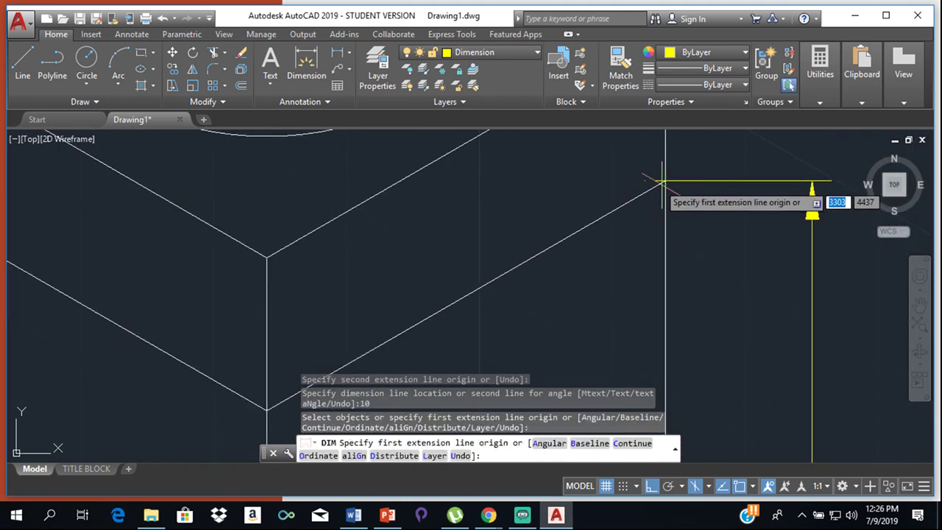
scroll(666, 182, up, 3)
scroll(788, 158, down, 3)
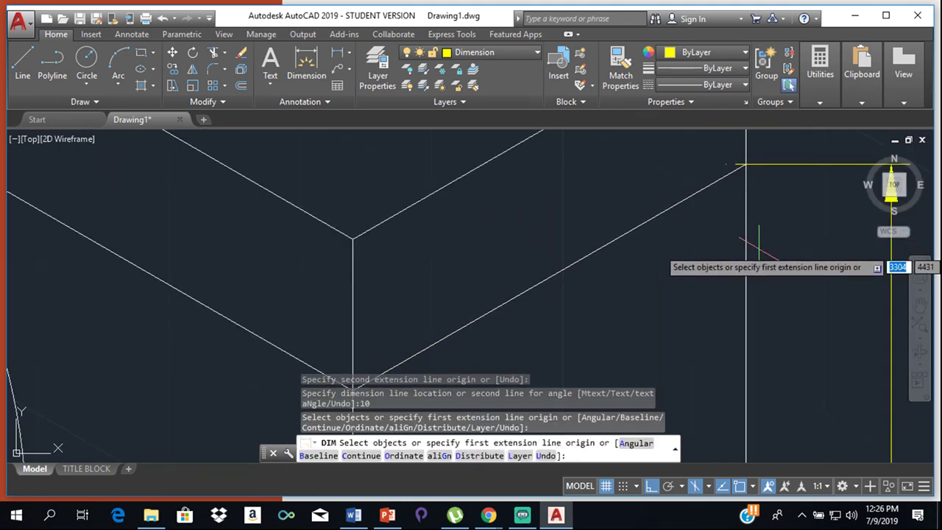
scroll(758, 243, down, 4)
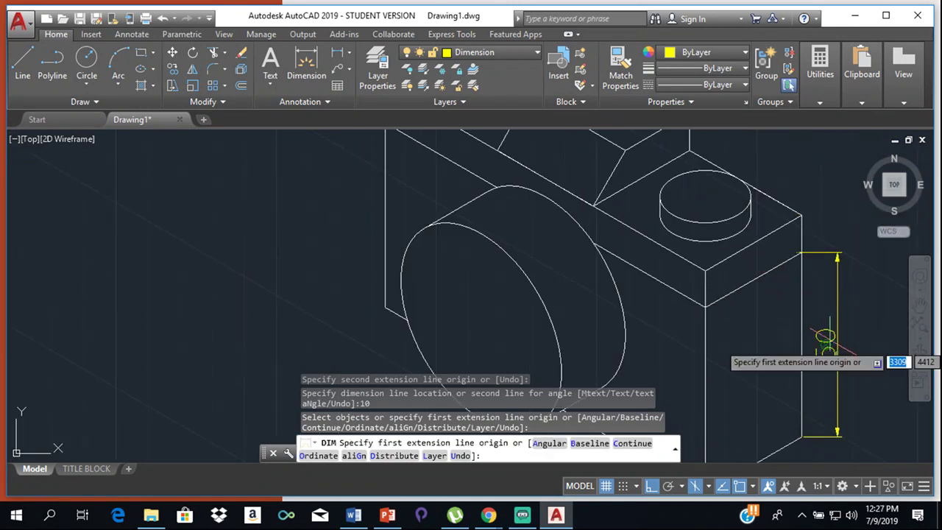
click(872, 294)
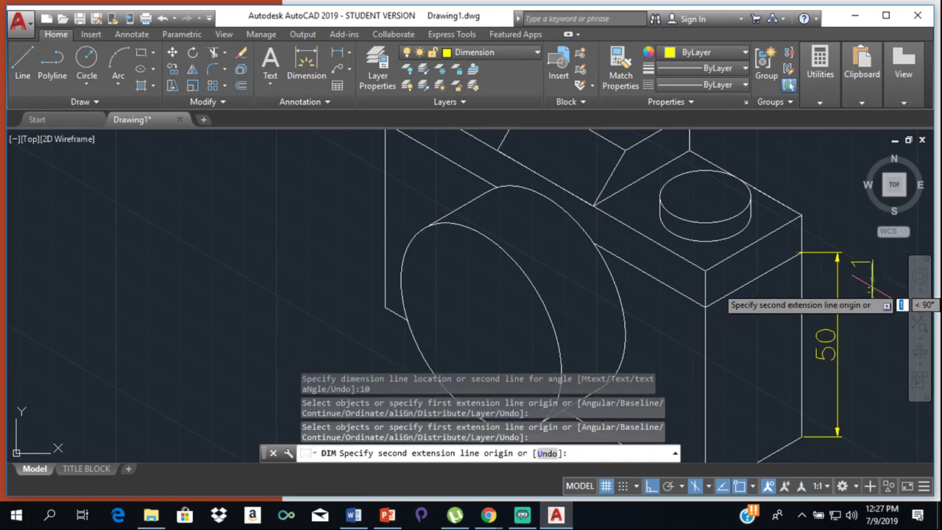
key(Escape)
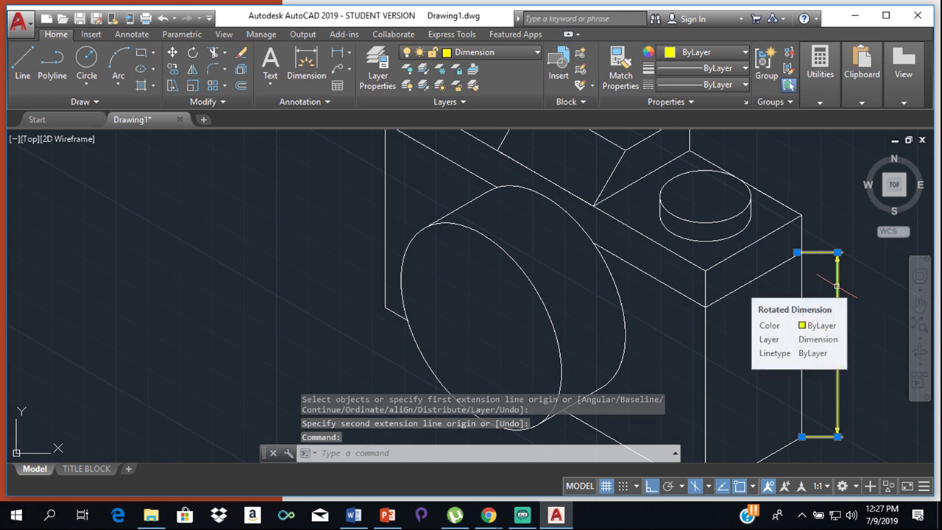
click(838, 288)
Open the 50 dimension's text in the editor, then close it unchanged
key(Escape)
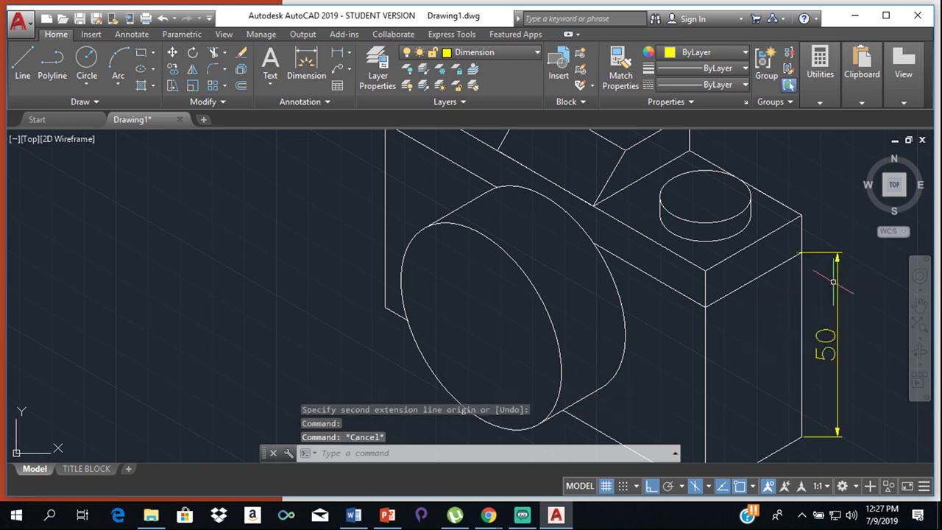
click(838, 270)
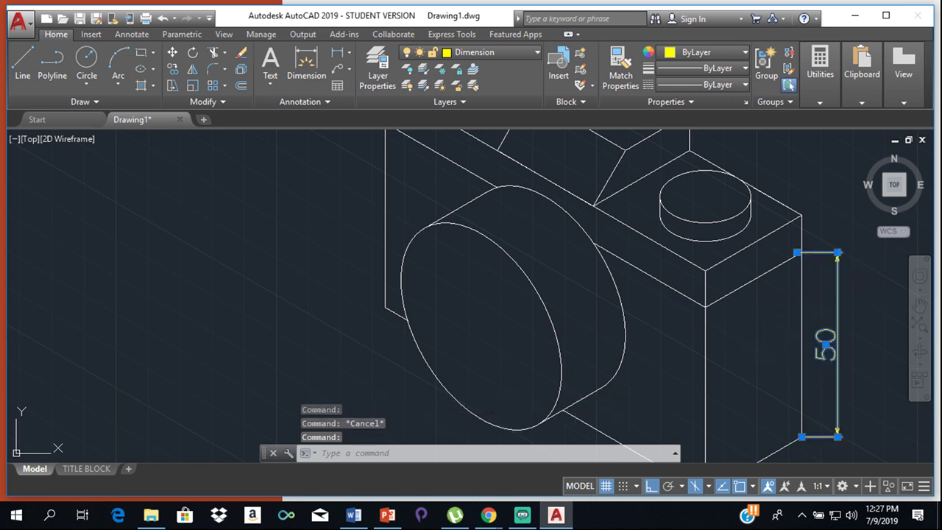
double_click(836, 276)
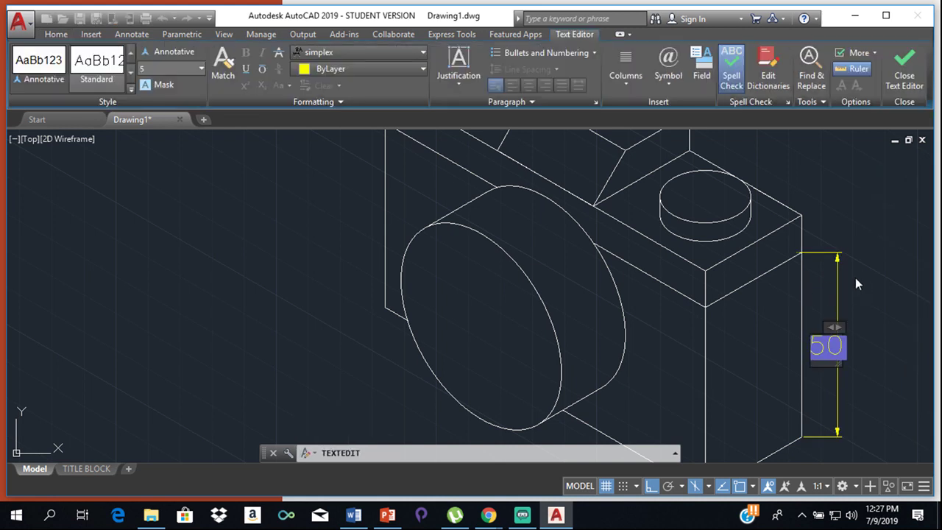
click(855, 277)
key(Escape)
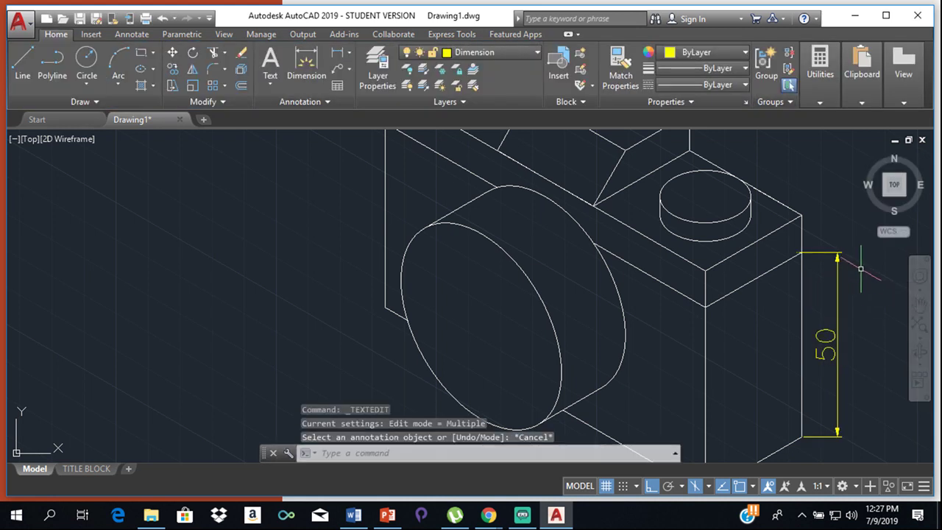
Start a DIMEDIT Oblique edit on the 50 dimension, then cancel it
text(dim)
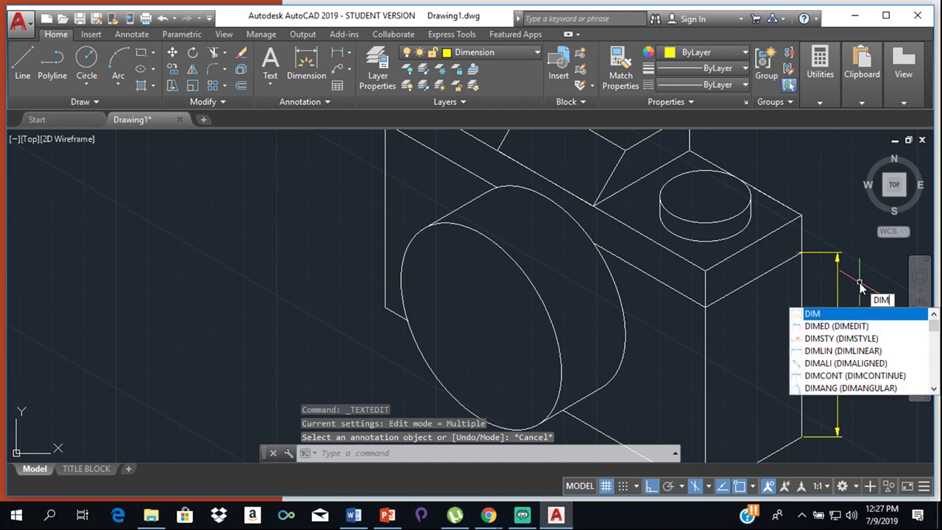
key(Down)
key(Return)
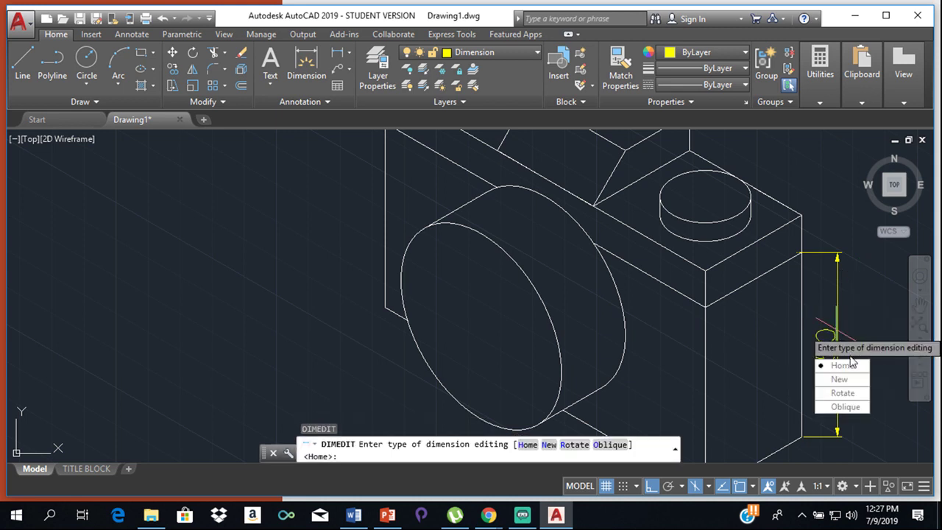
click(845, 410)
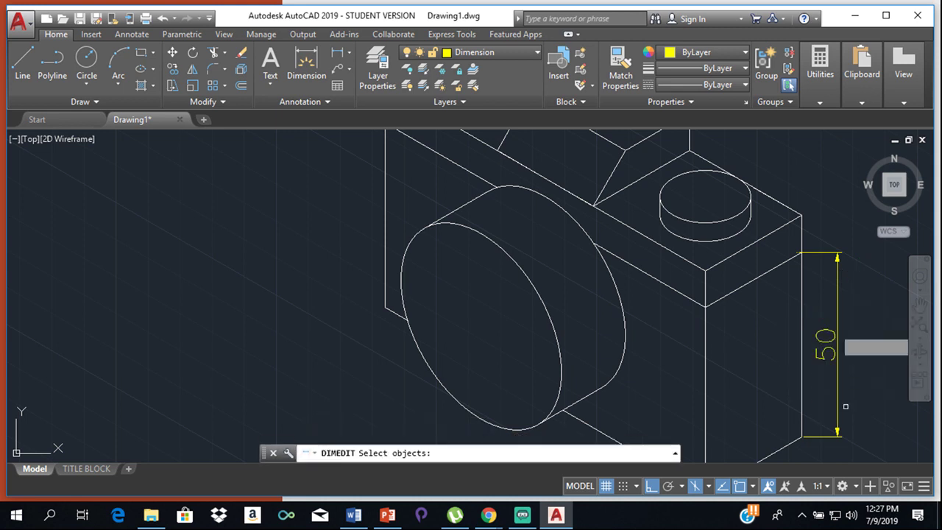
click(825, 252)
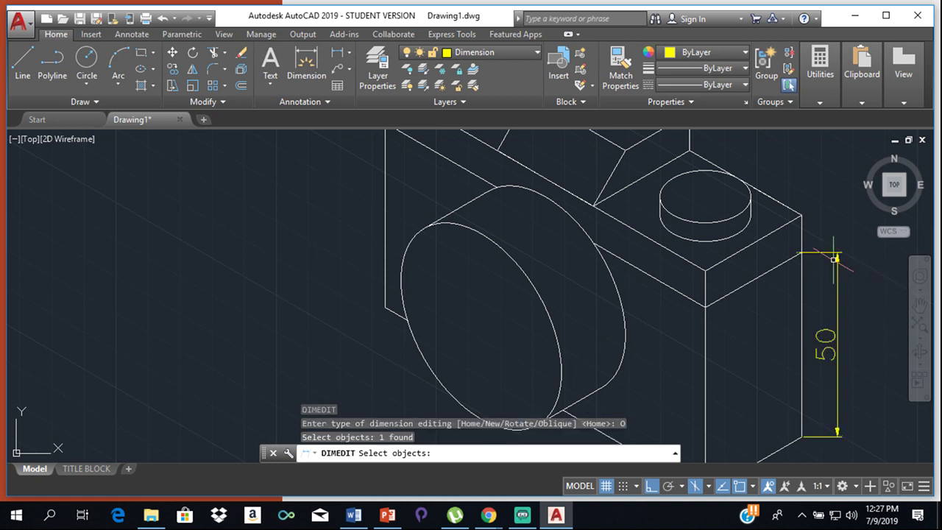
key(Escape)
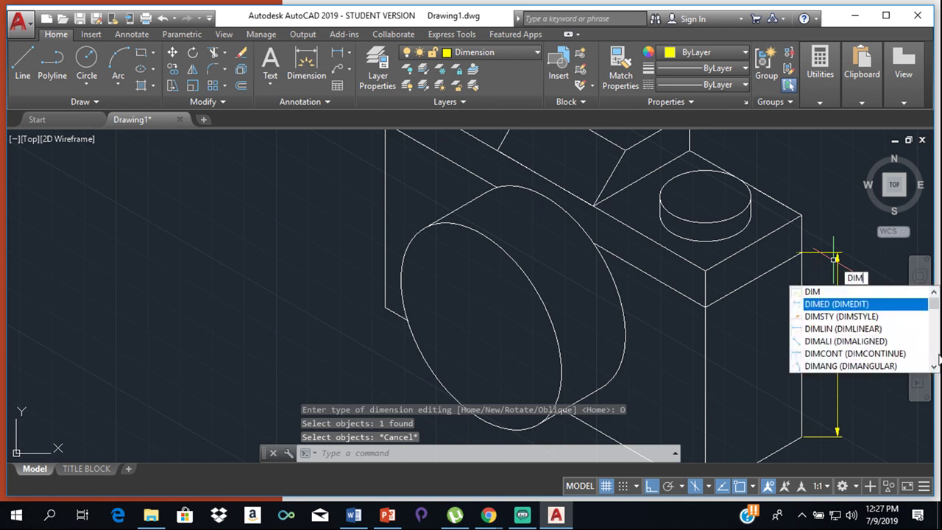
Rerun DIMEDIT Oblique on the 50 dimension, check the Word reference, and pick the first angle point
click(863, 304)
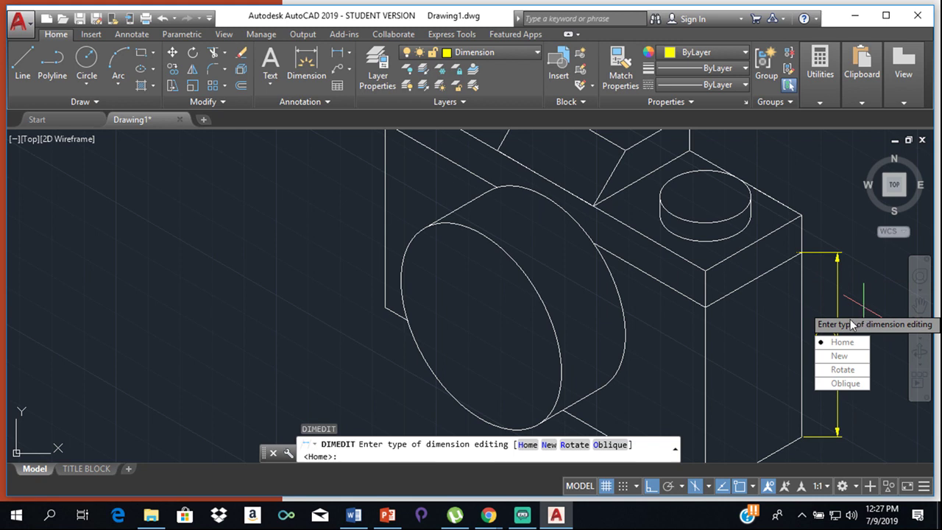
click(834, 384)
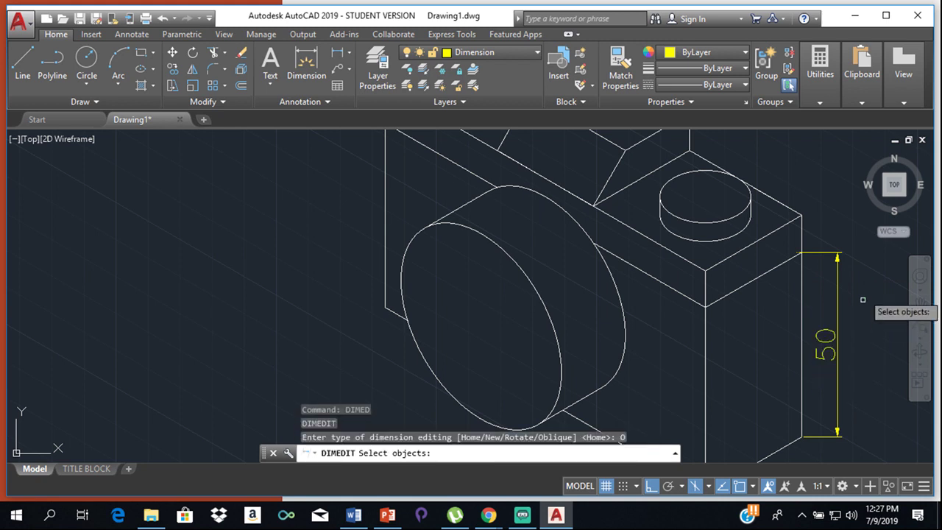
click(829, 252)
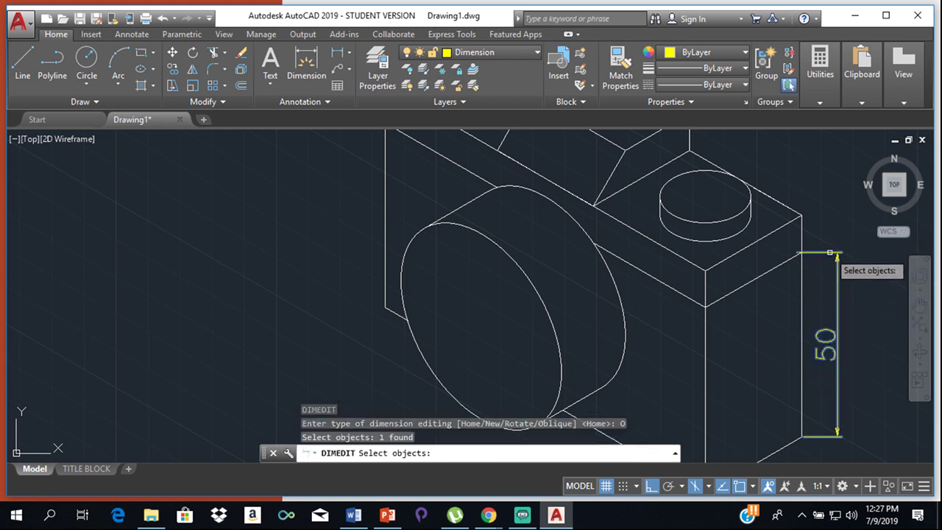
key(Return)
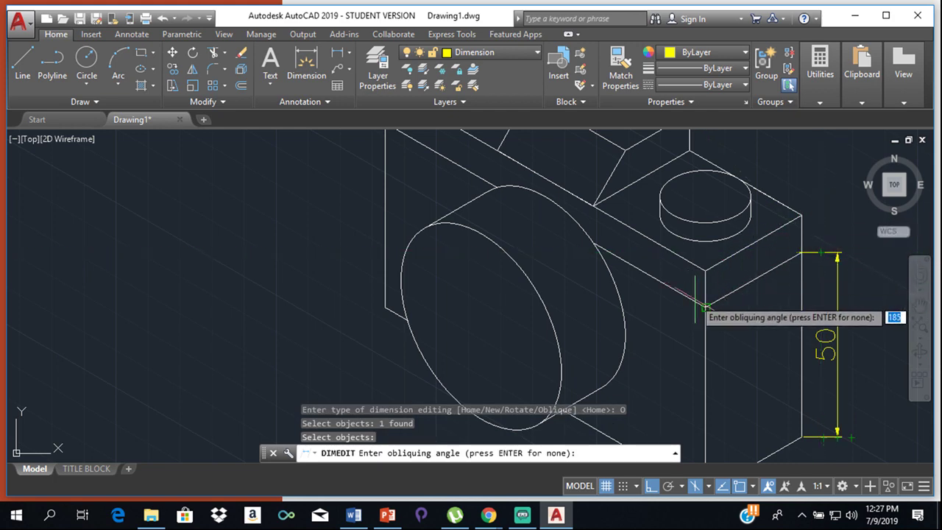
click(356, 518)
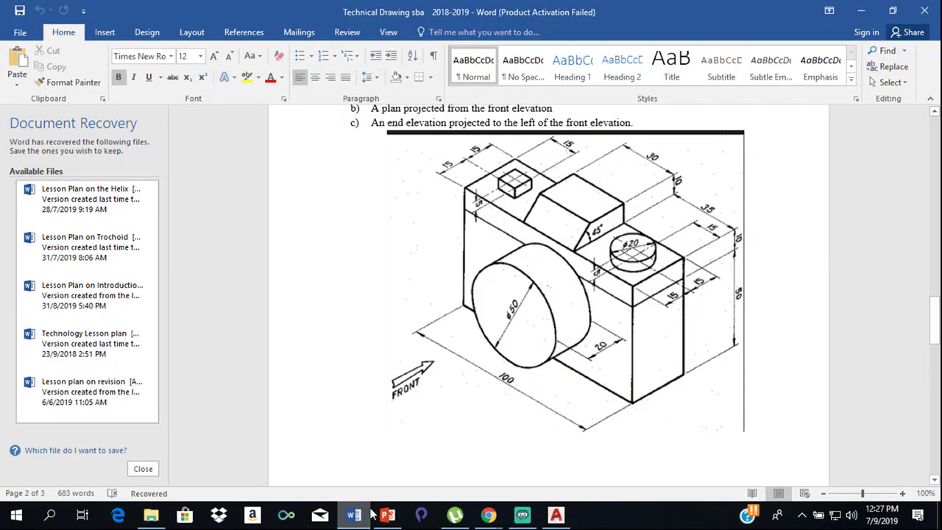
click(556, 515)
click(705, 271)
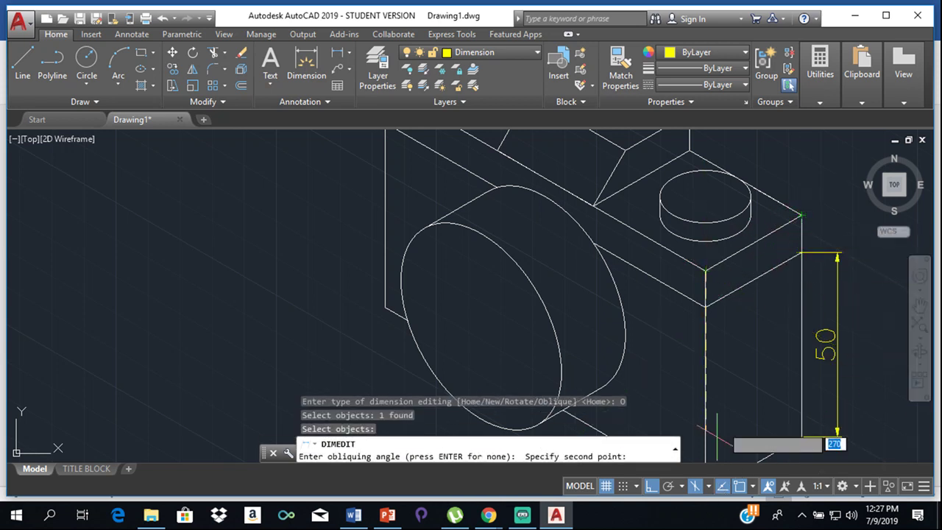
Finish the pending angle, then rerun DIMEDIT Oblique with the 50 dimension selected
click(706, 247)
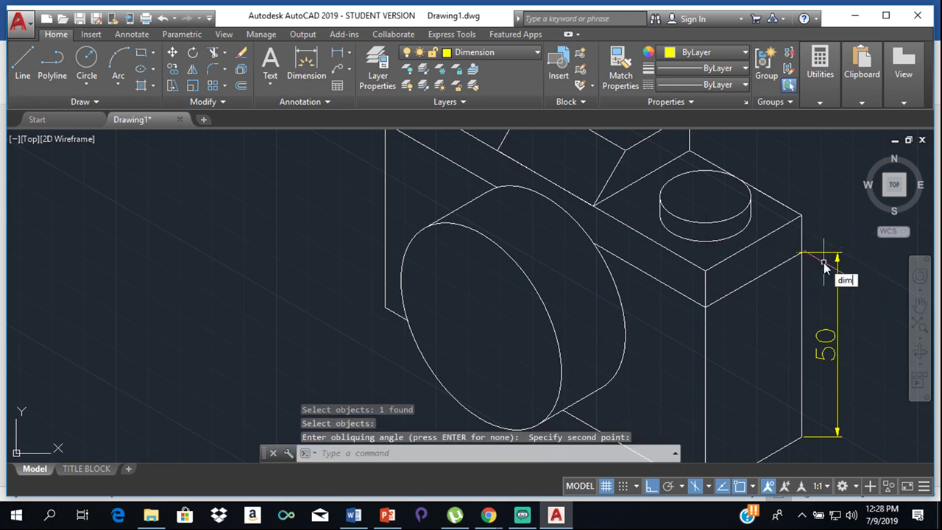
text(dim)
key(Down)
key(Return)
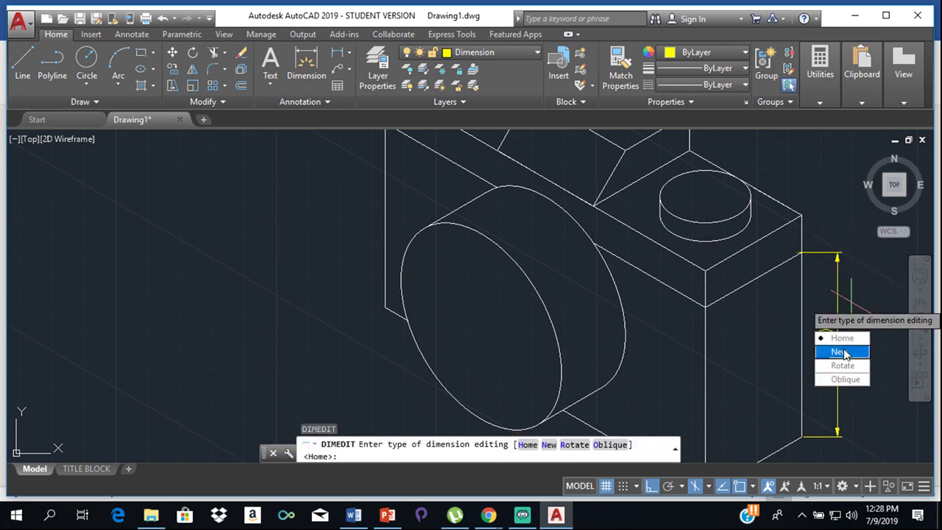
click(837, 383)
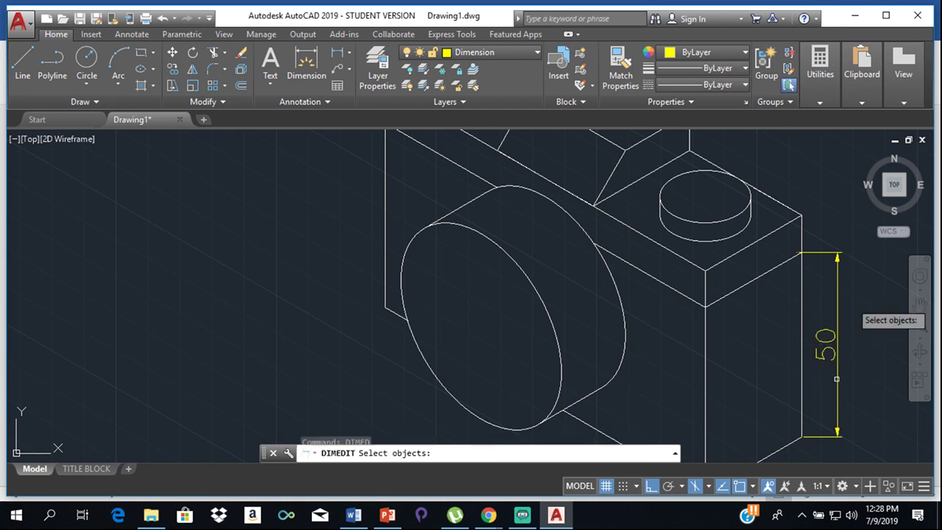
click(829, 255)
key(Return)
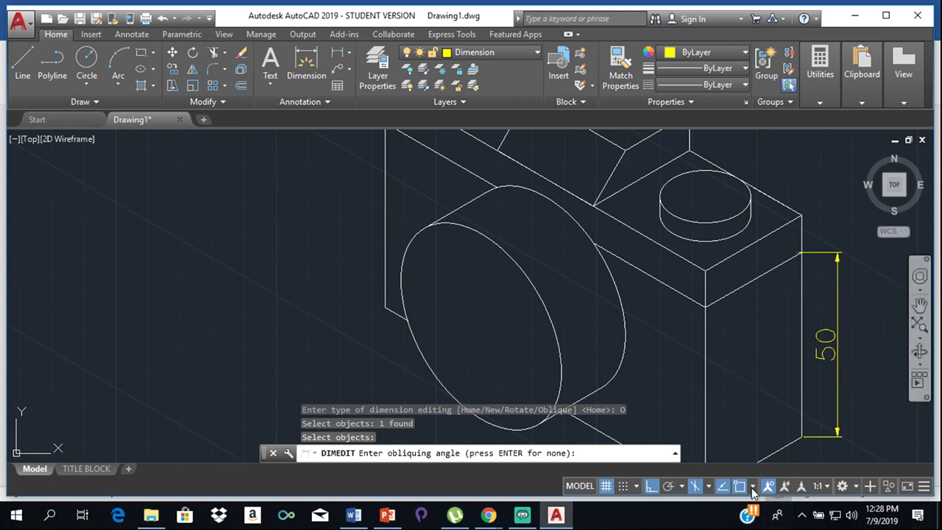
Switch to Isoplane Top and pick two points along the isometric edge to slant the 50 dimension
click(710, 487)
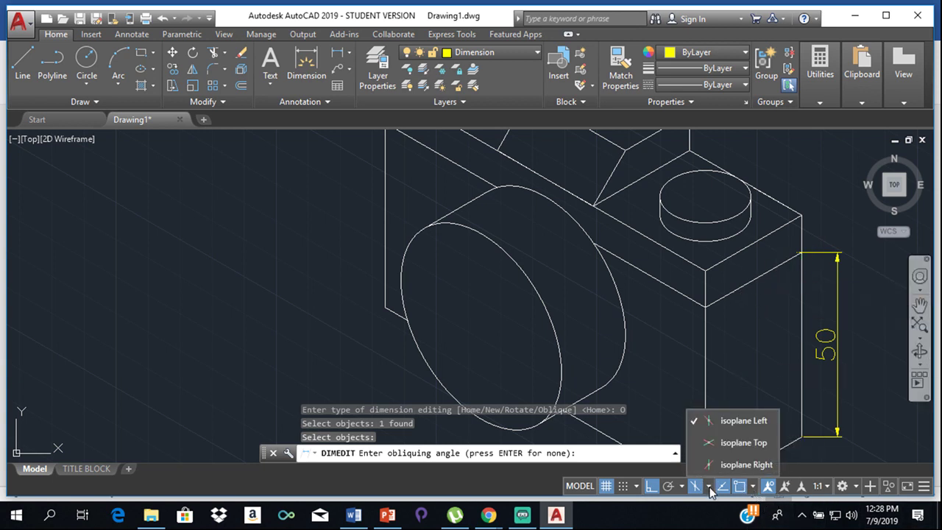
click(742, 442)
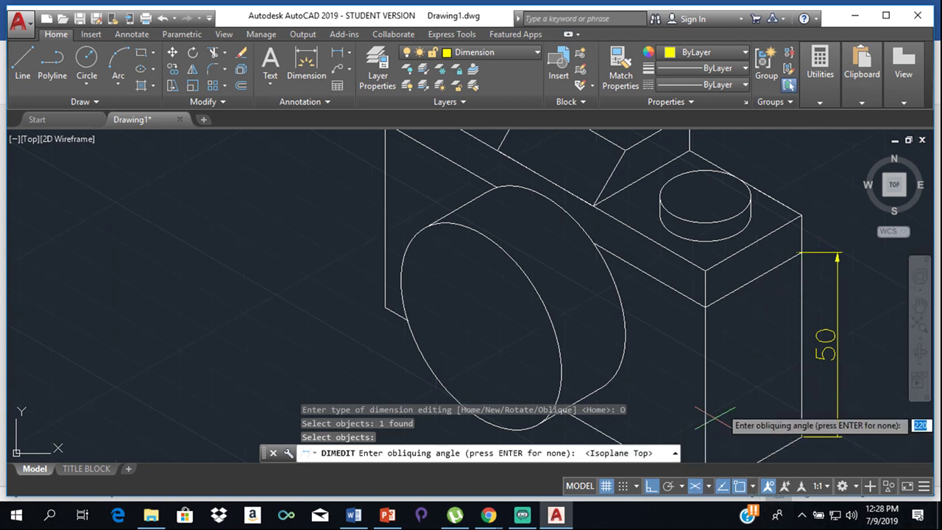
click(705, 307)
click(801, 252)
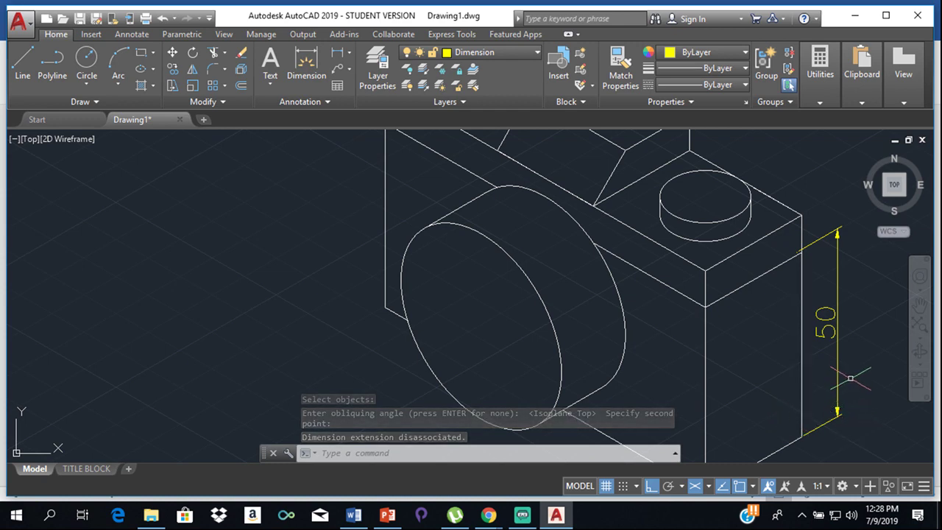
Start a dimension at the corner of the short vertical edge on the camera's right end
scroll(797, 315, up, 5)
scroll(816, 294, down, 3)
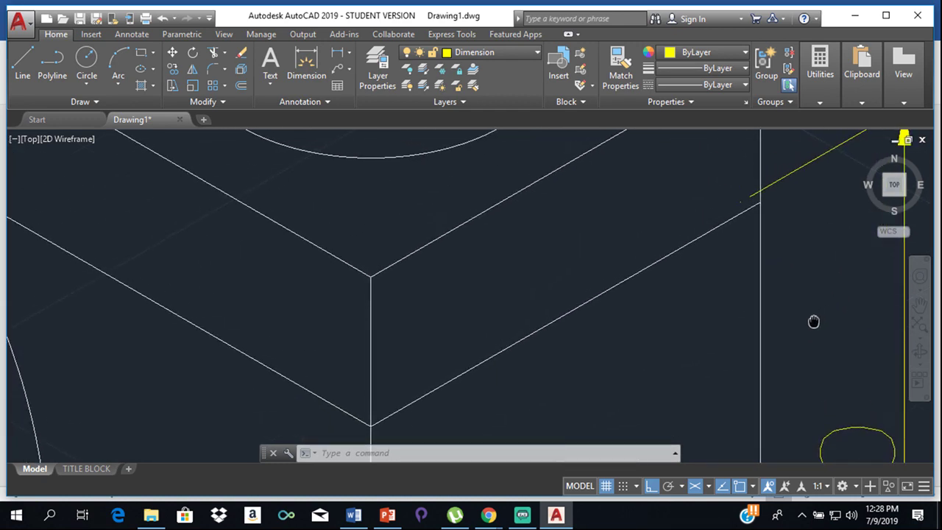
scroll(782, 228, up, 3)
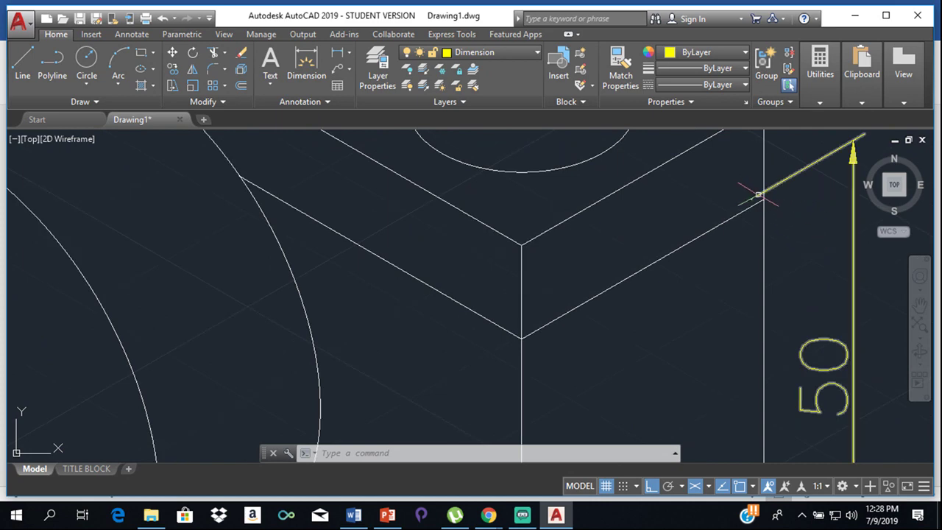
scroll(751, 191, up, 5)
scroll(723, 224, down, 8)
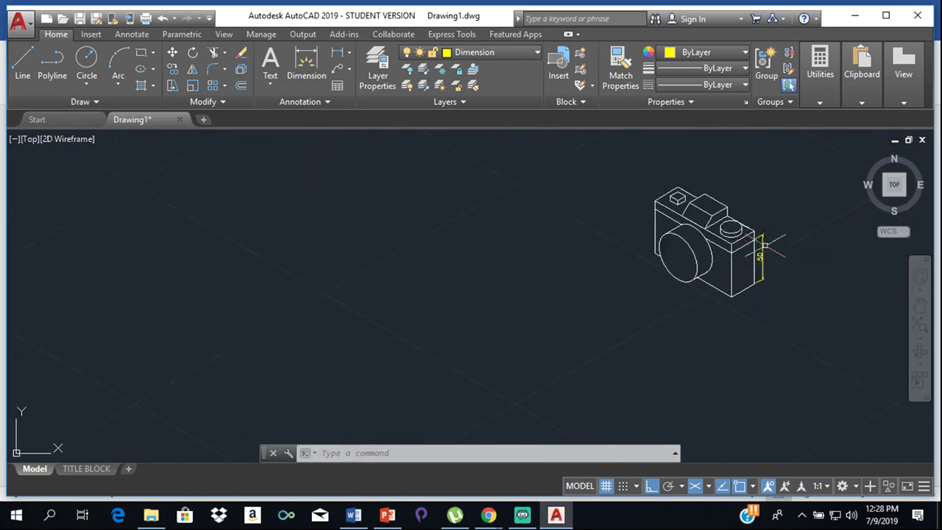
scroll(736, 235, up, 3)
scroll(784, 237, up, 2)
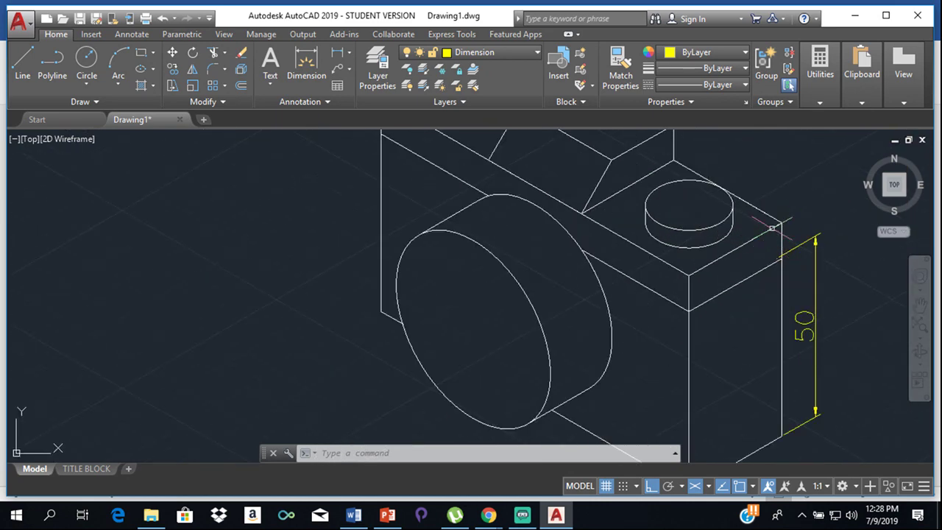
click(306, 65)
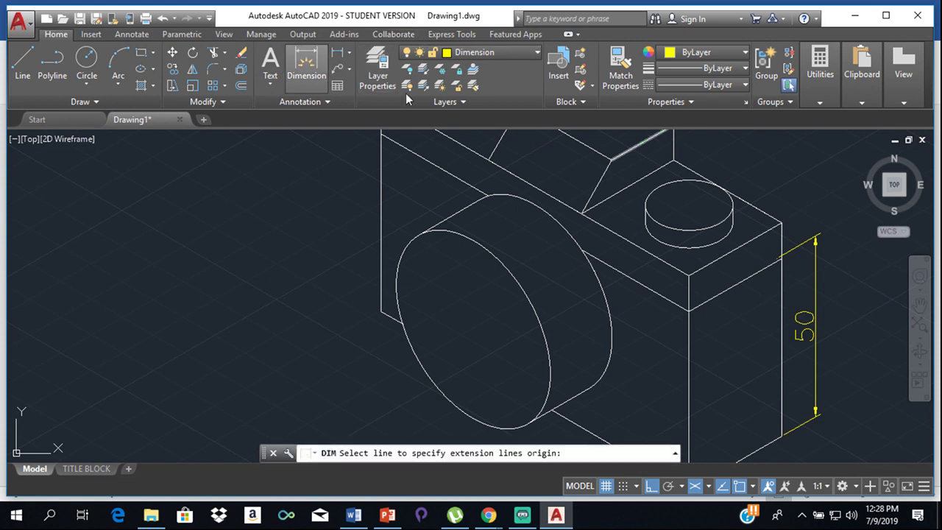
scroll(784, 240, up, 5)
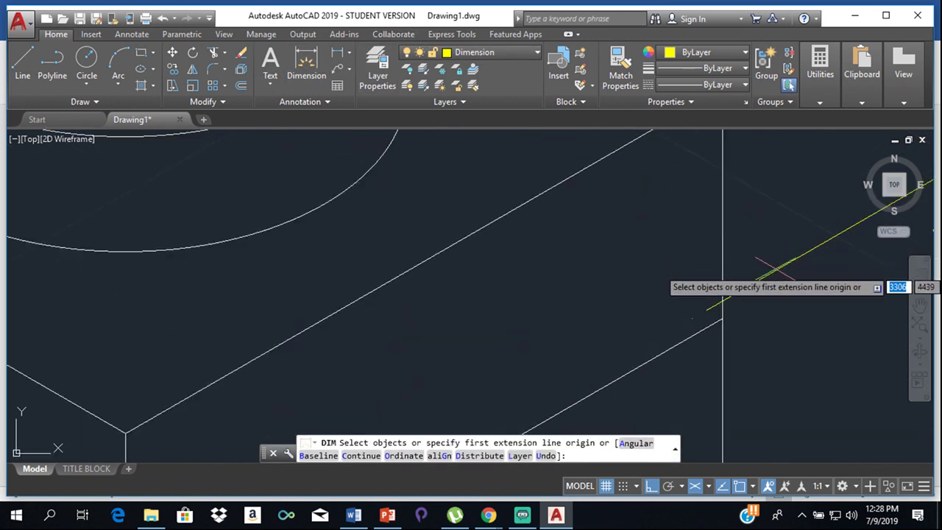
click(722, 318)
scroll(714, 331, up, 3)
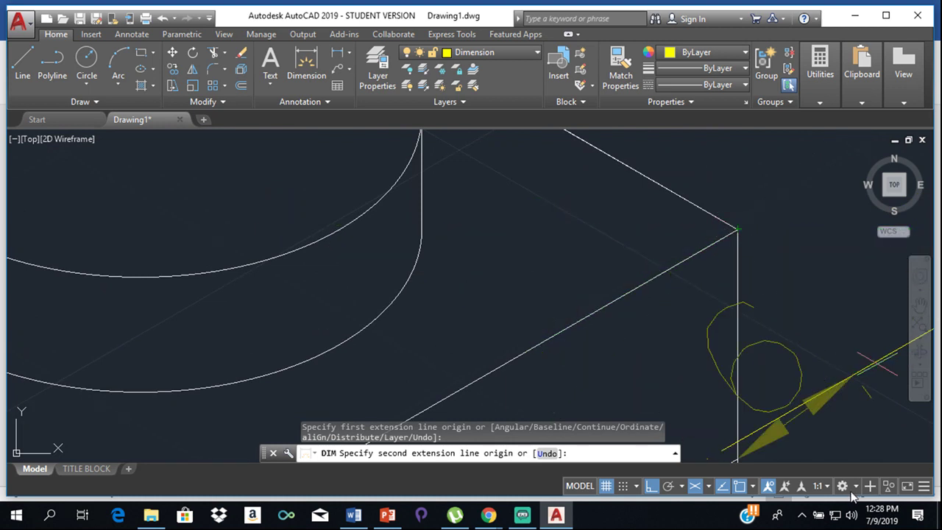
Switch to Isoplane Left and place the dimension line 10 units from the edge
click(707, 486)
click(707, 419)
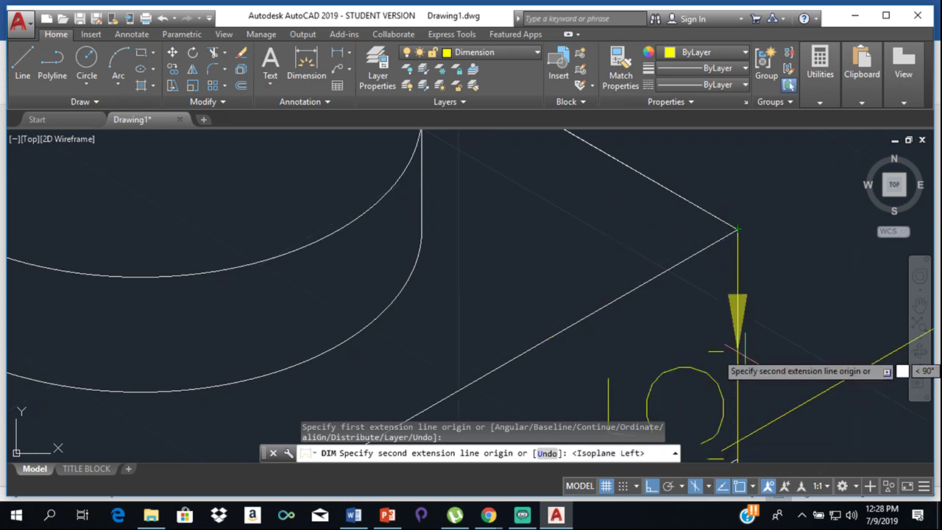
scroll(740, 218, up, 3)
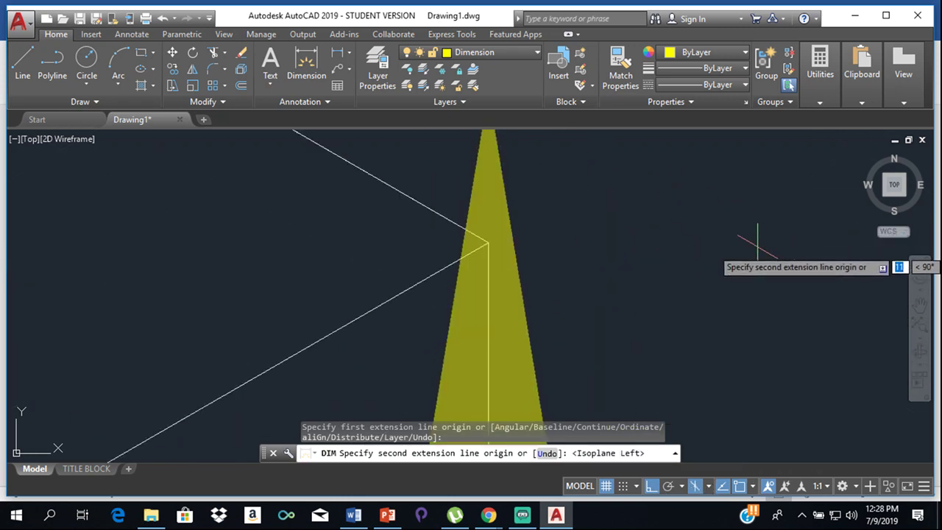
scroll(674, 360, down, 2)
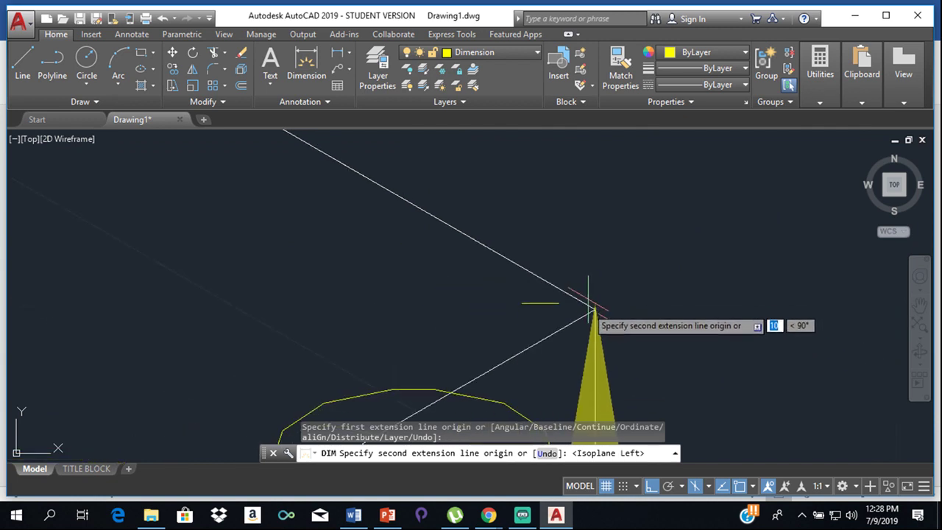
middle_drag(588, 302, 594, 309)
scroll(736, 326, down, 5)
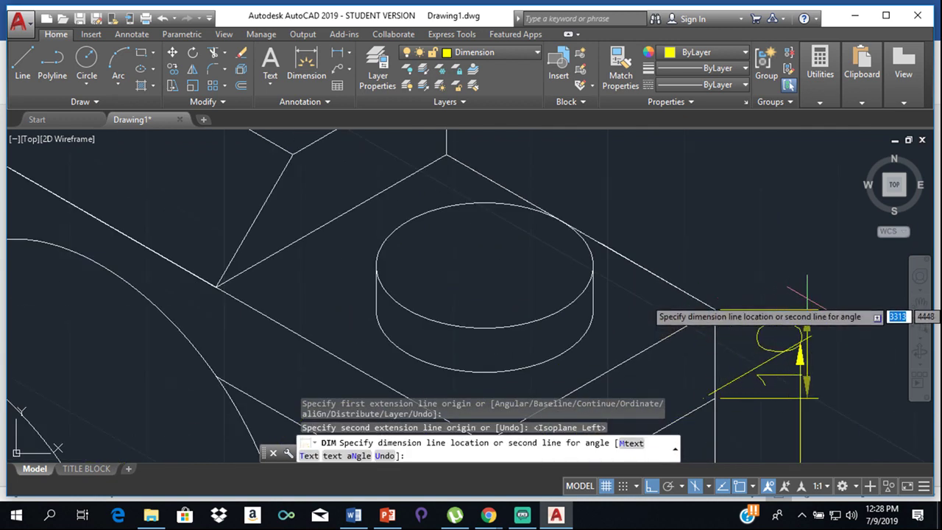
key(BackSpace)
text(10)
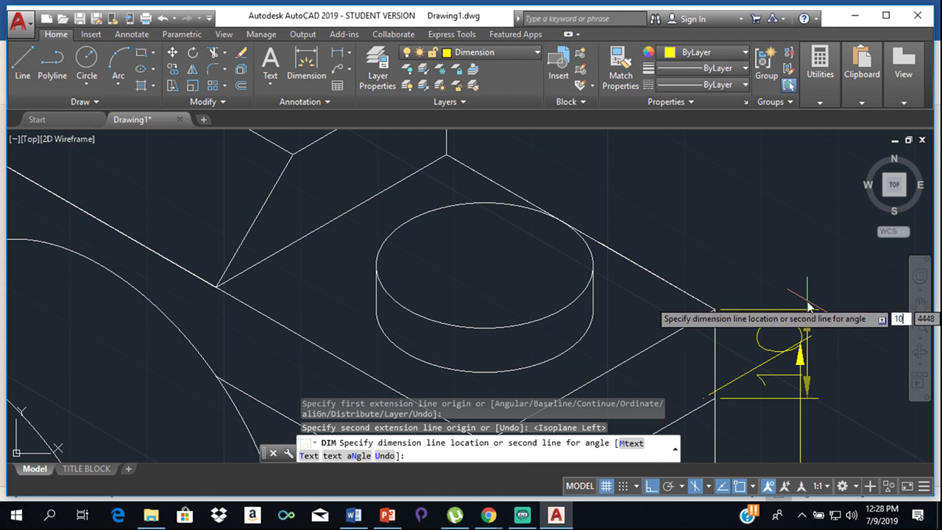
key(Return)
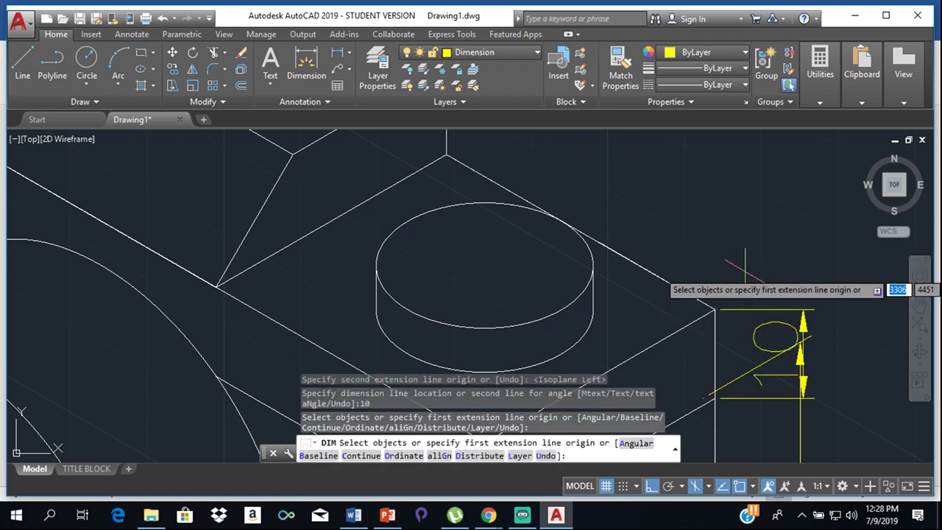
text(dim)
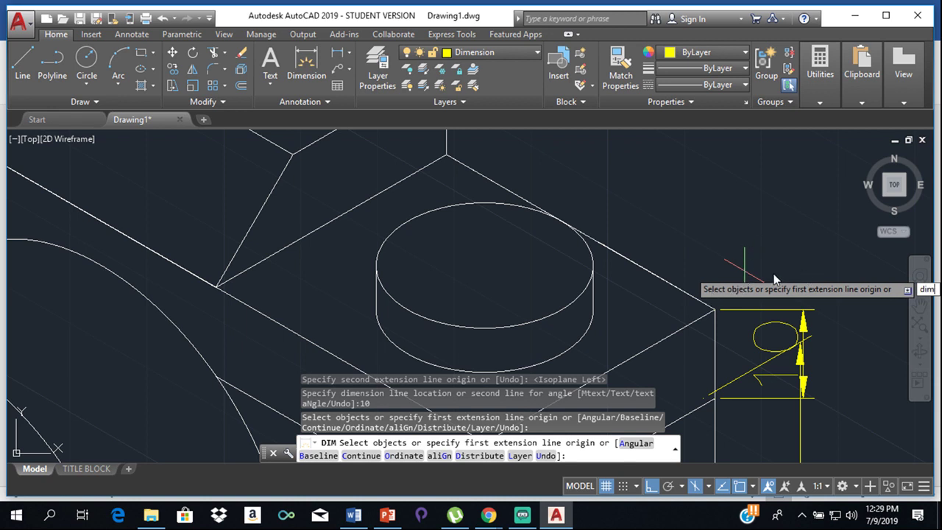
Cancel the pending DIM and start a DIMEDIT Oblique edit on the 10 dimension
key(Return)
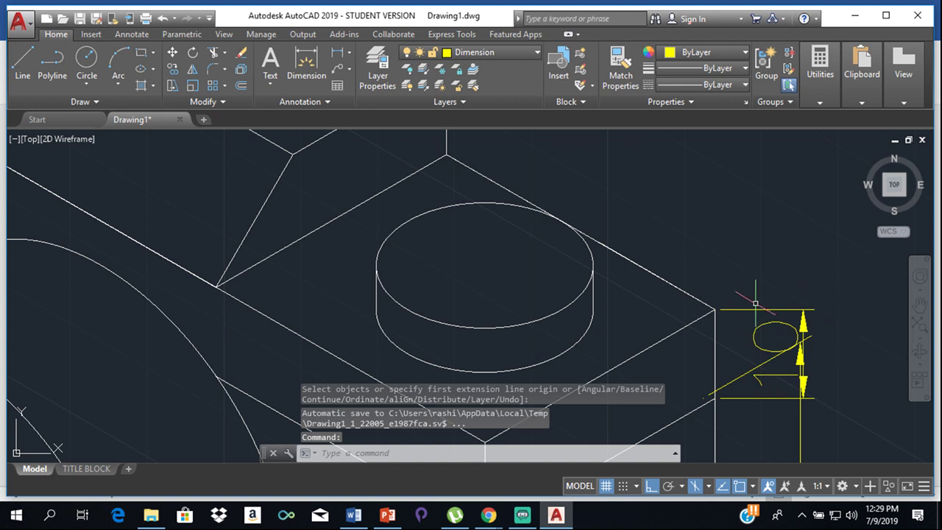
text(di)
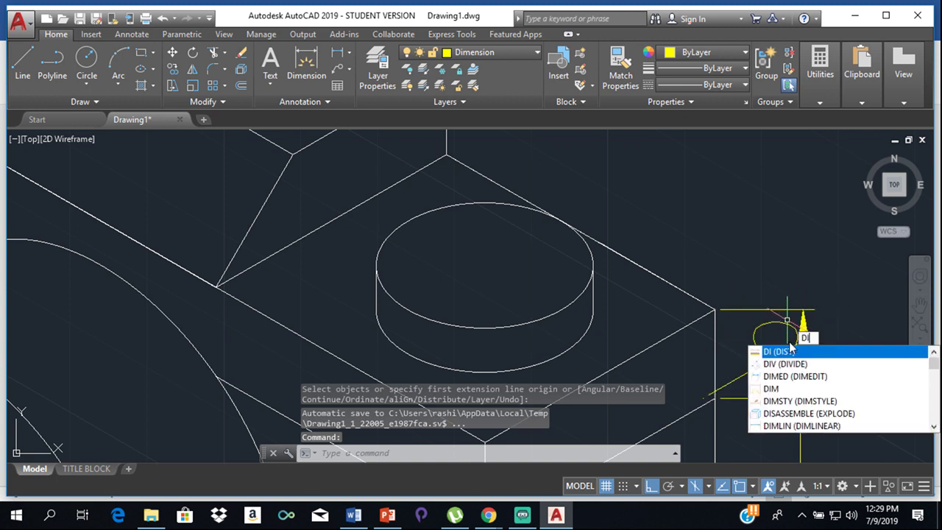
click(794, 376)
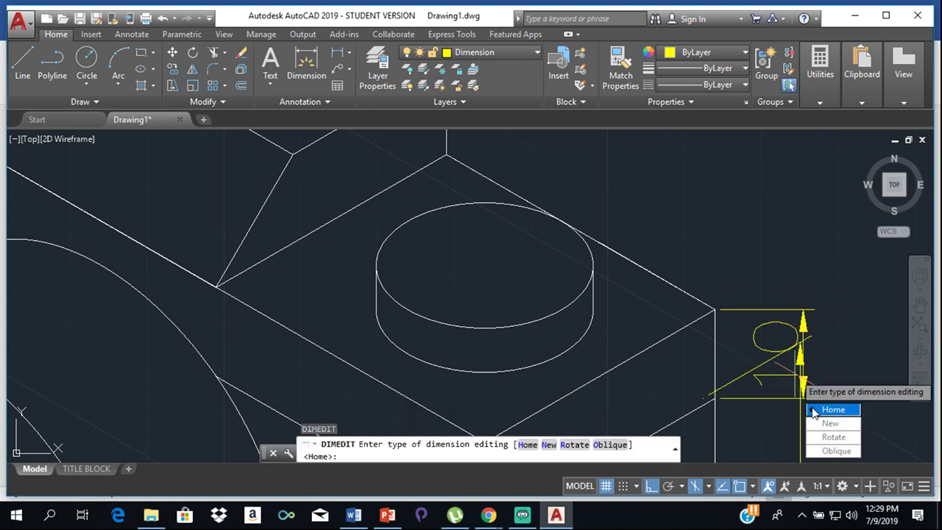
click(822, 450)
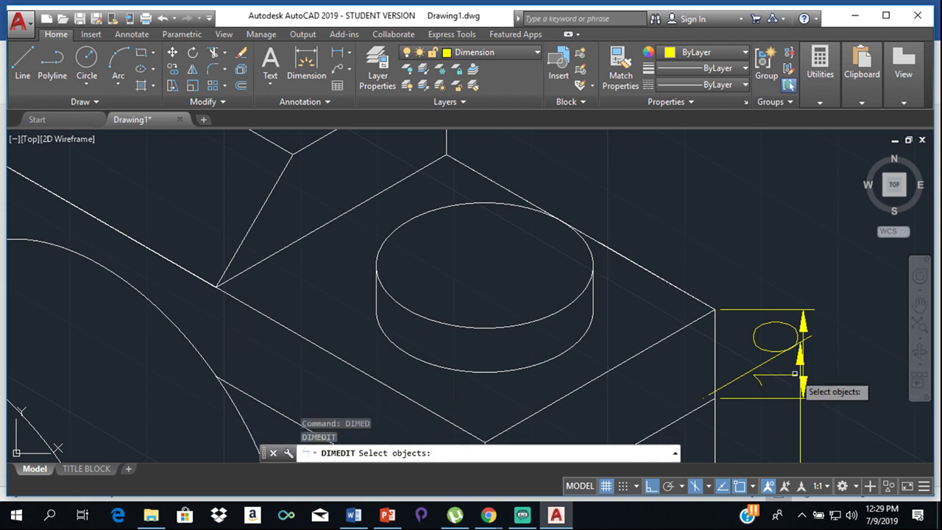
click(761, 310)
key(Return)
scroll(752, 346, down, 4)
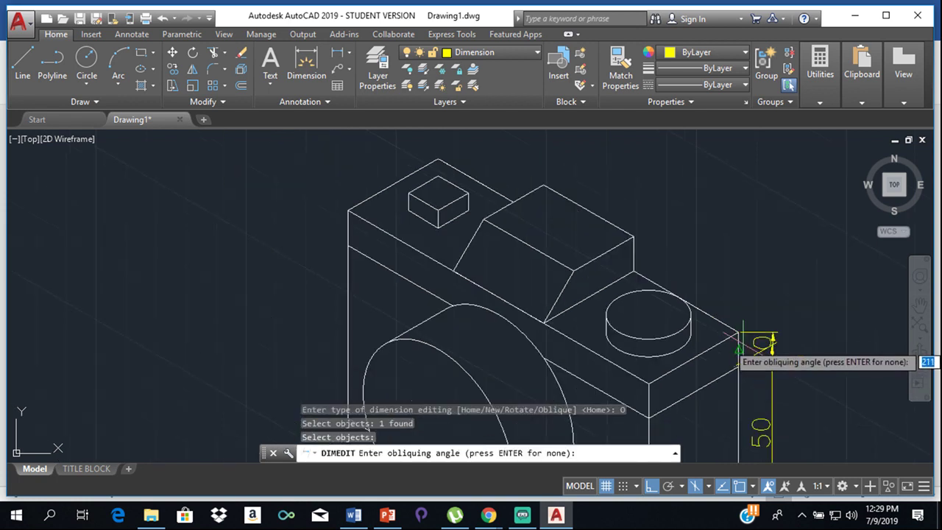
Pick the slant angle's two corner points on Isoplane Top to oblique the 10 dimension
click(648, 382)
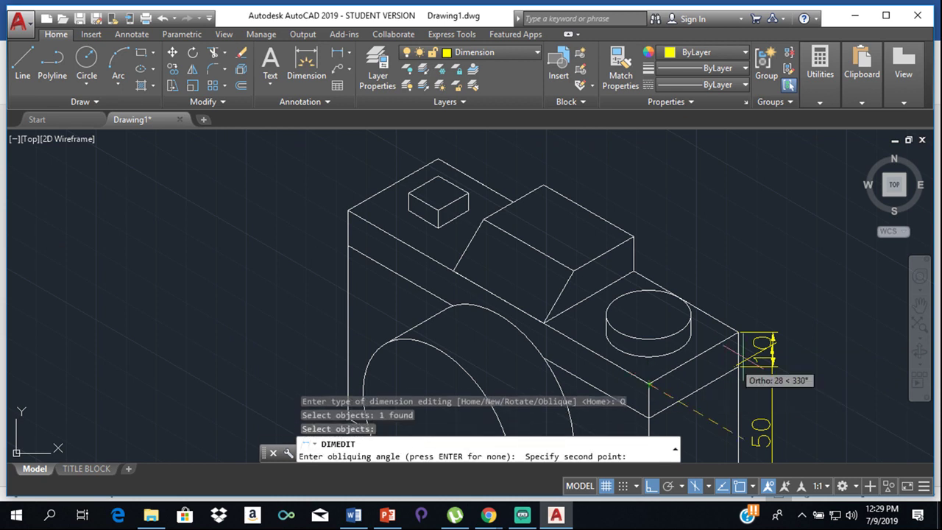
click(739, 333)
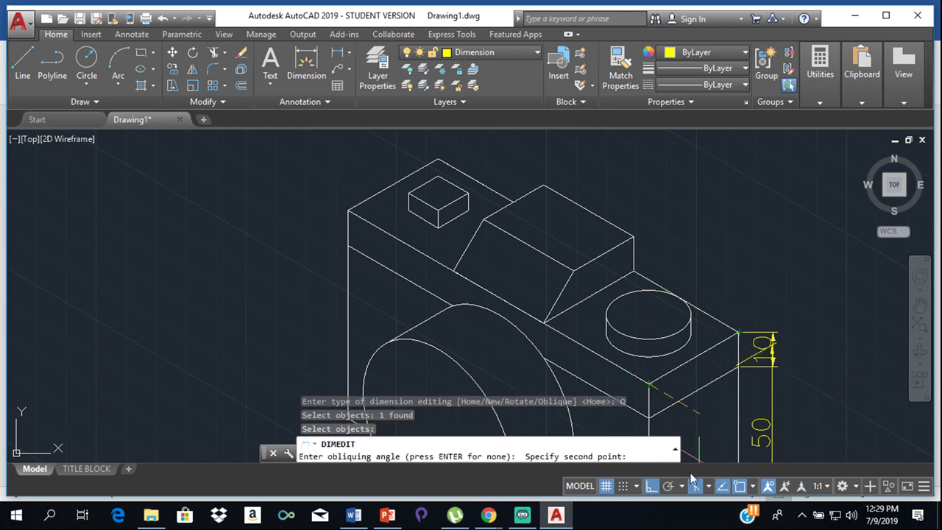
click(707, 487)
click(732, 442)
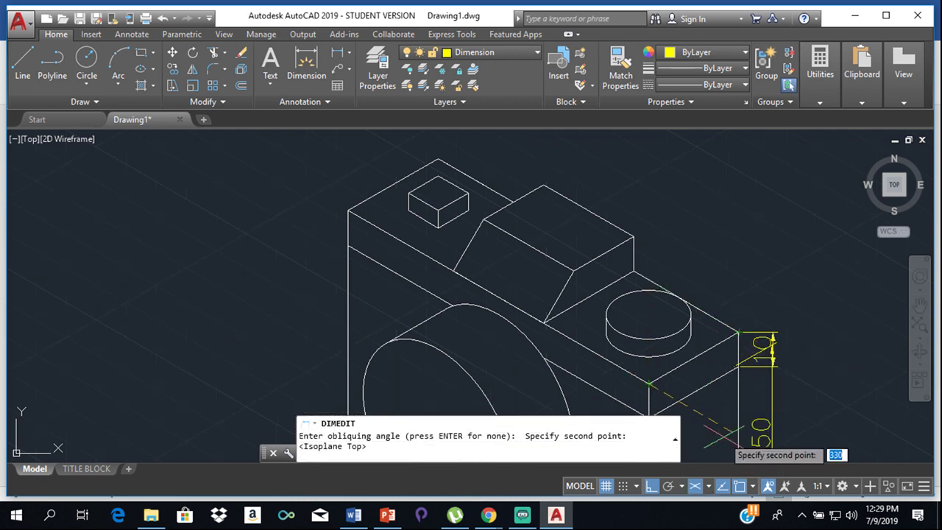
click(761, 335)
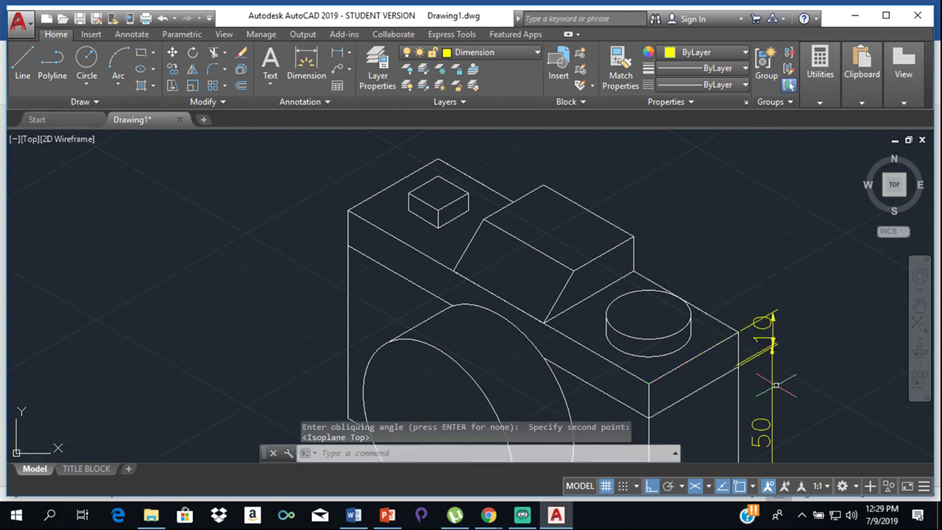
scroll(808, 362, down, 2)
scroll(808, 362, down, 2)
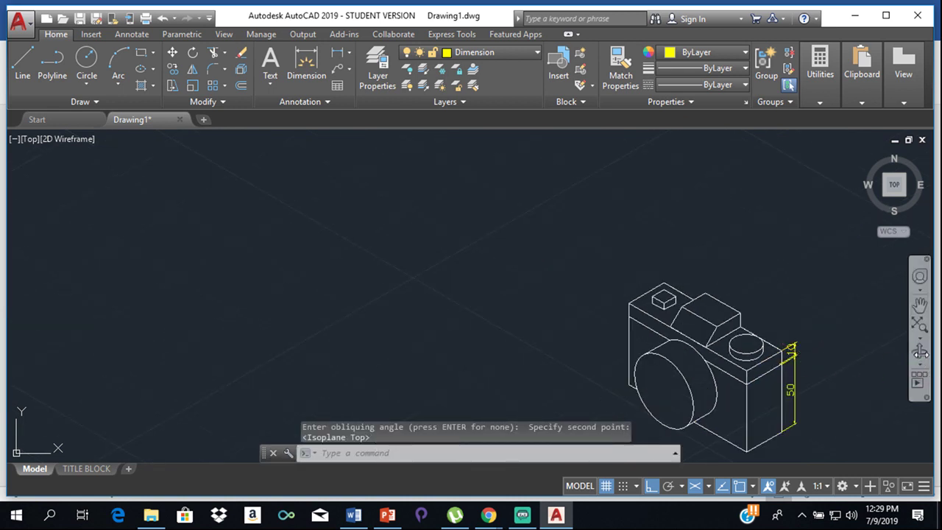
key(Escape)
scroll(739, 358, up, 2)
scroll(810, 368, up, 2)
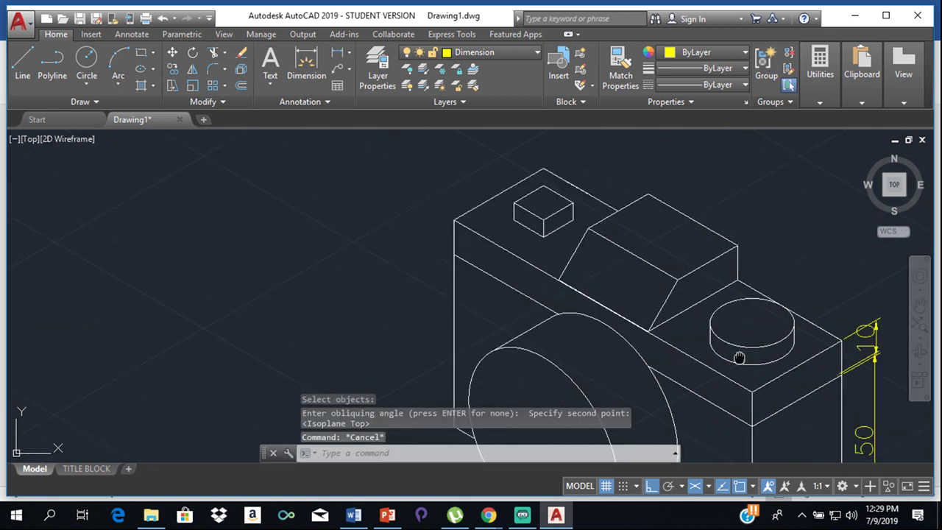
scroll(813, 369, down, 2)
scroll(819, 371, down, 4)
middle_drag(819, 371, 846, 353)
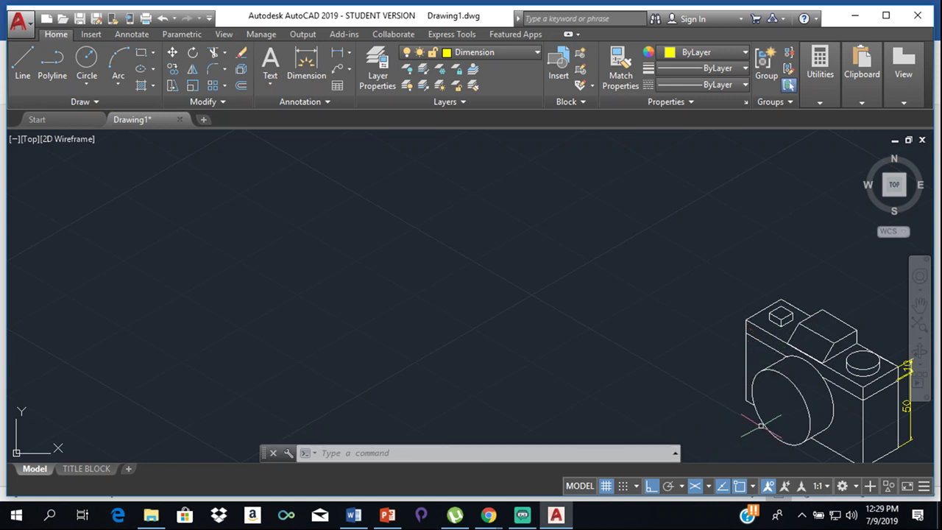
scroll(775, 414, down, 4)
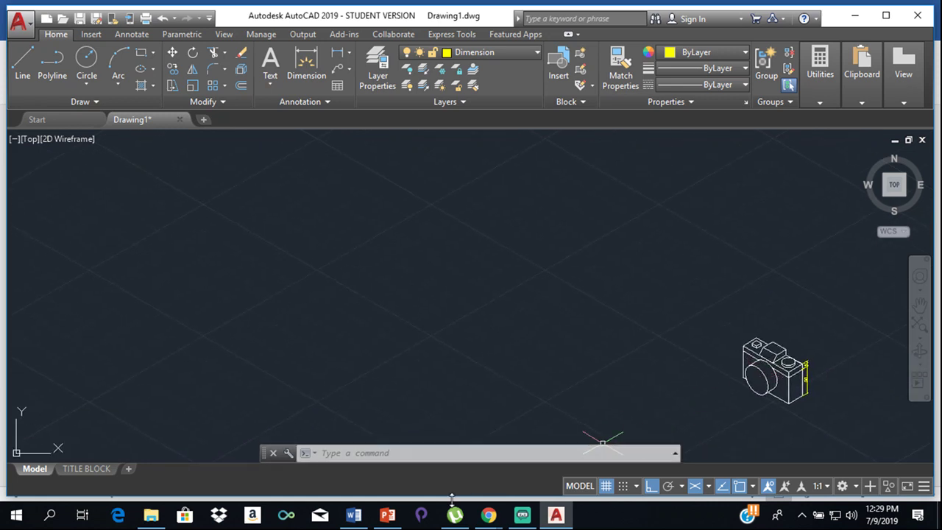
click(352, 517)
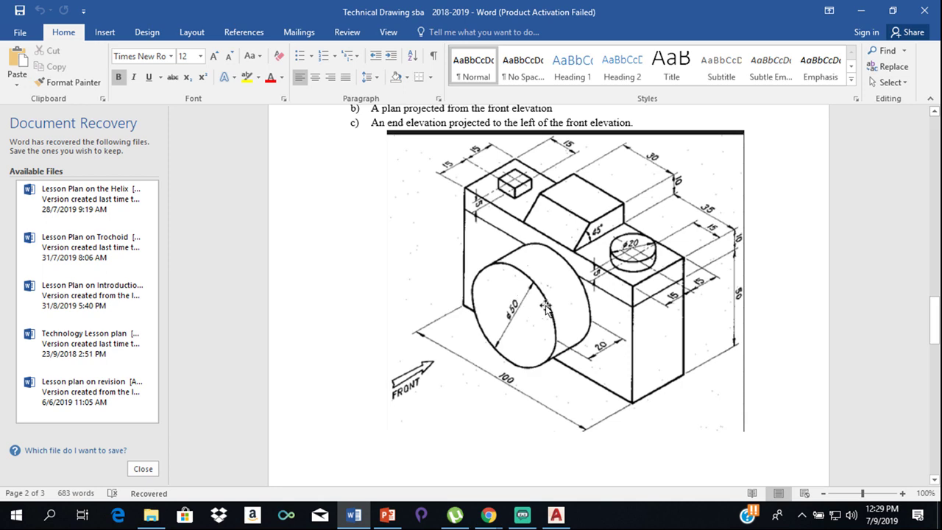
Back in AutoCAD, start a multileader with its arrowhead inside the lens and its landing outside
click(557, 516)
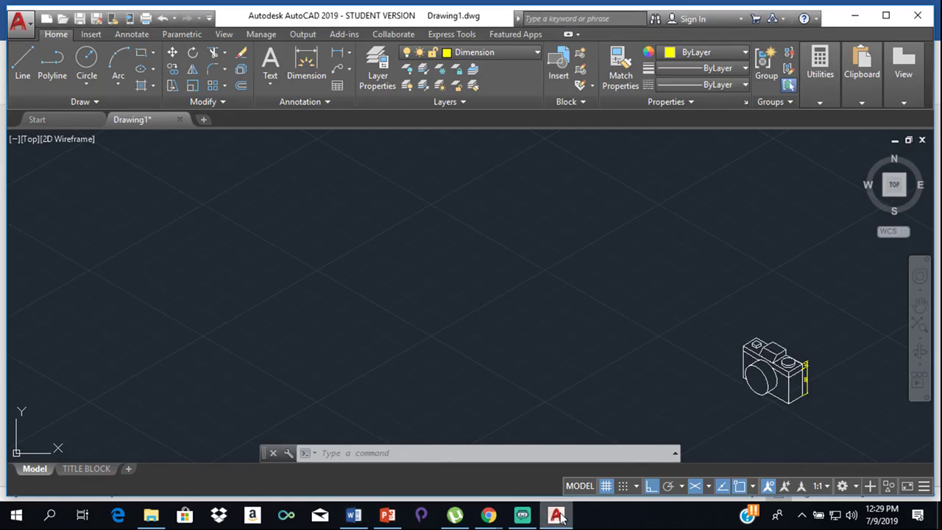
scroll(709, 383, up, 5)
scroll(692, 263, down, 2)
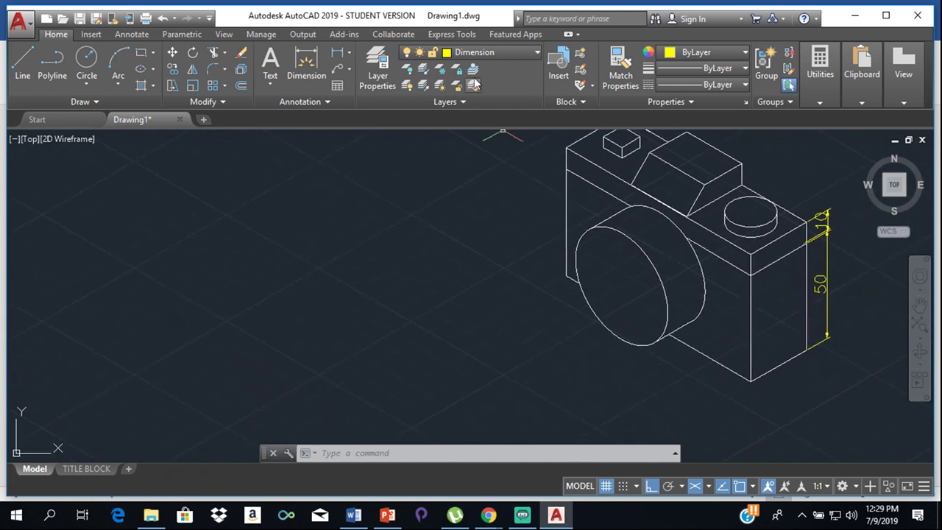
click(336, 69)
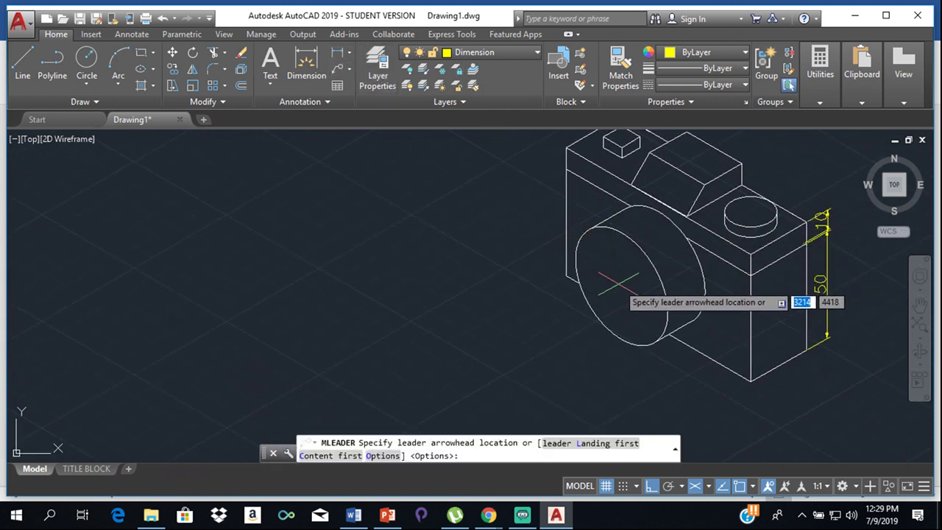
scroll(630, 285, up, 3)
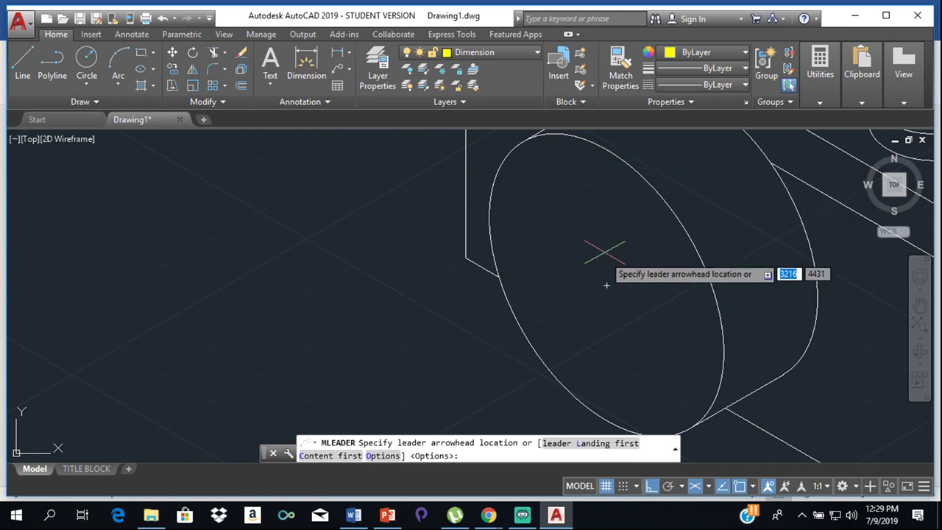
click(607, 284)
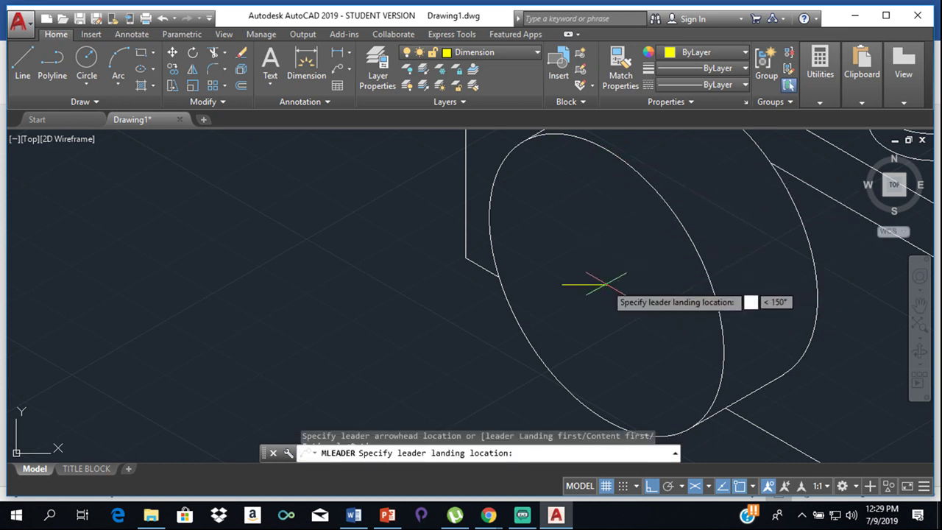
click(689, 237)
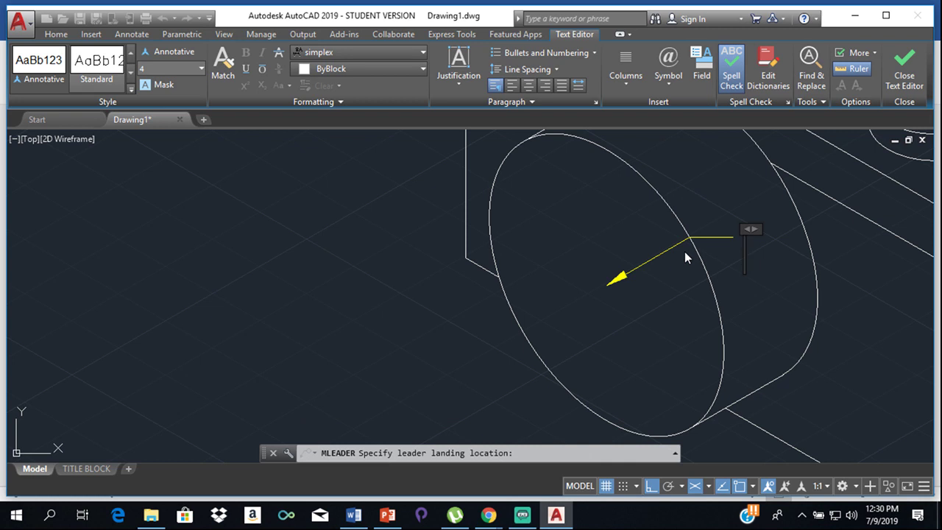
Enter R25 as the leader text and commit it
text(R2)
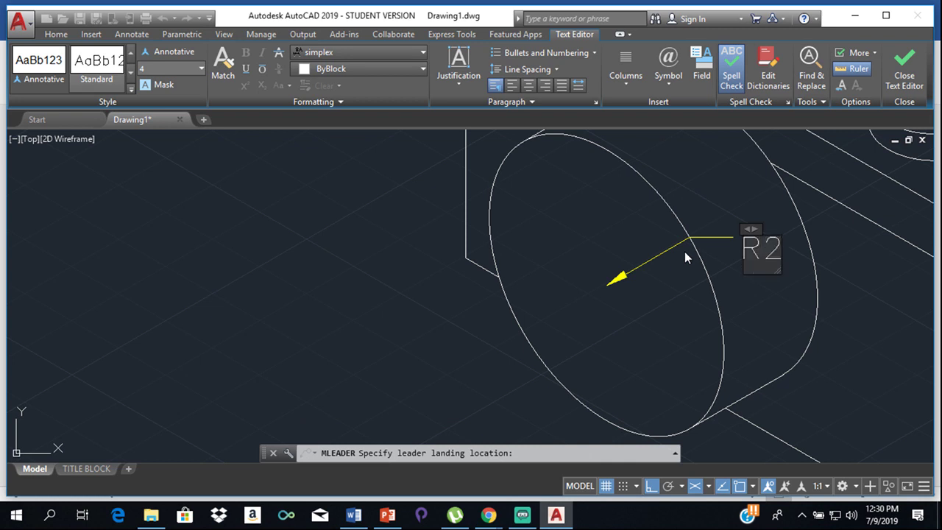
text(5)
key(Return)
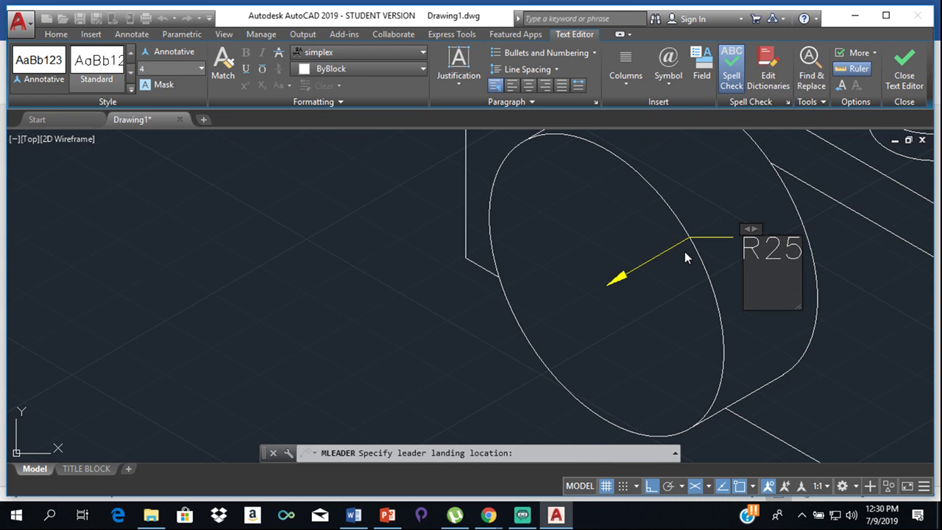
click(848, 276)
scroll(636, 308, down, 3)
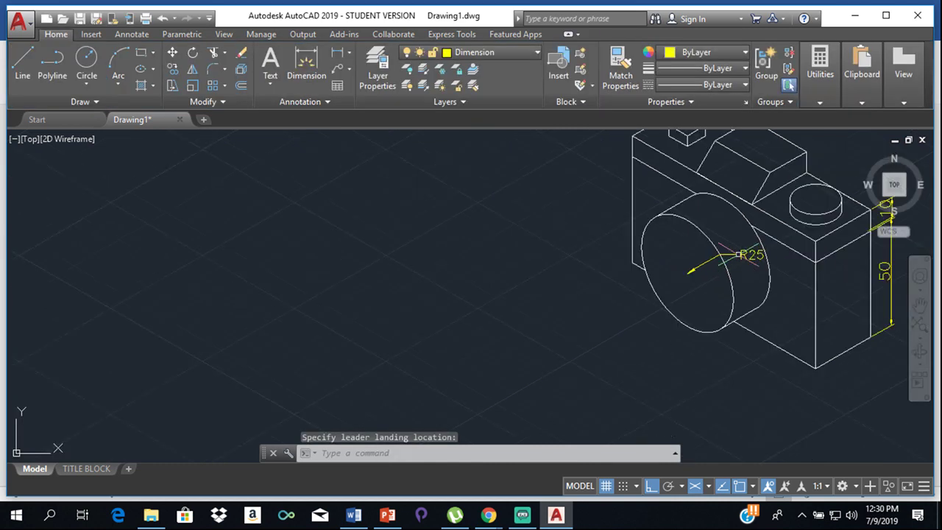
scroll(817, 224, up, 1)
middle_drag(821, 198, 766, 237)
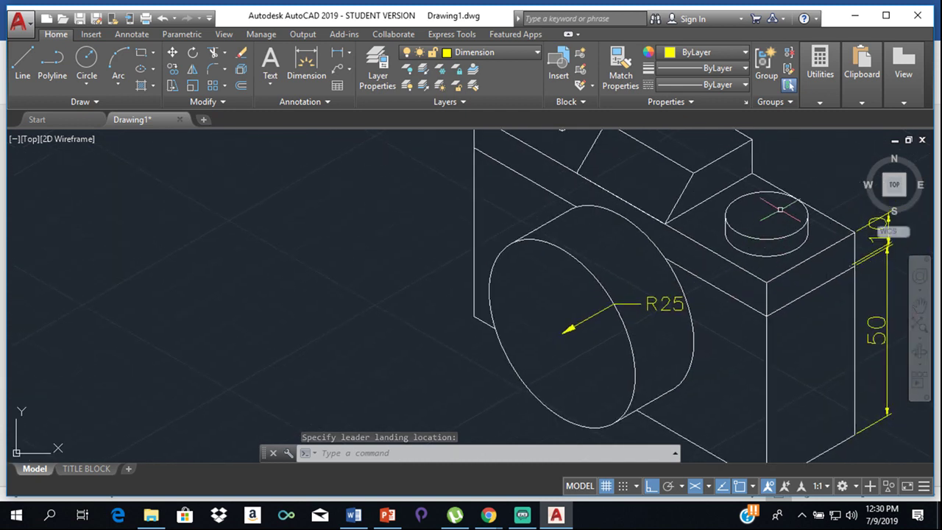
Start a second multileader from the round button's edge with its landing above the button
click(350, 68)
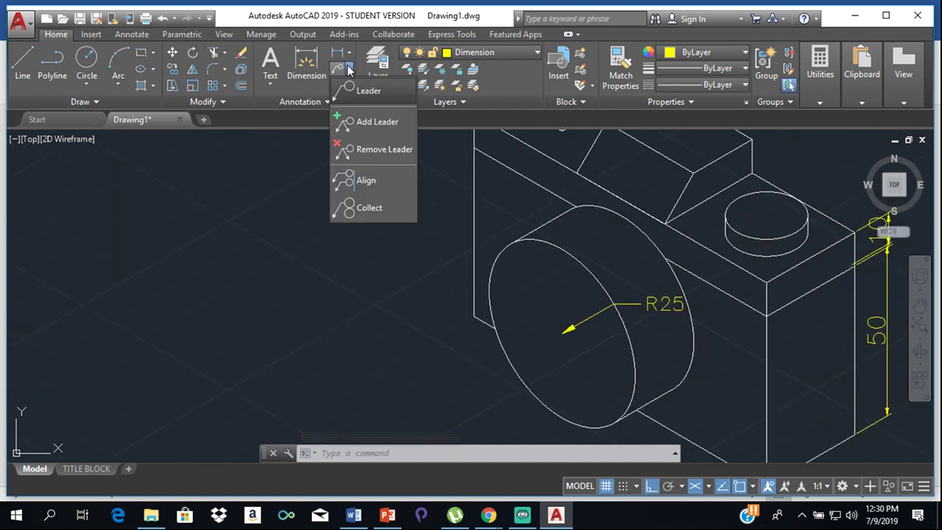
click(364, 91)
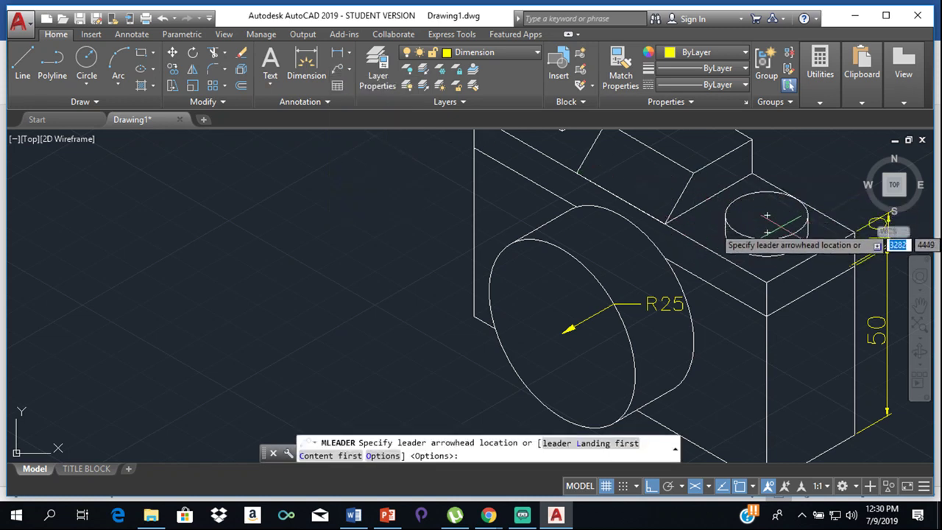
scroll(765, 223, up, 2)
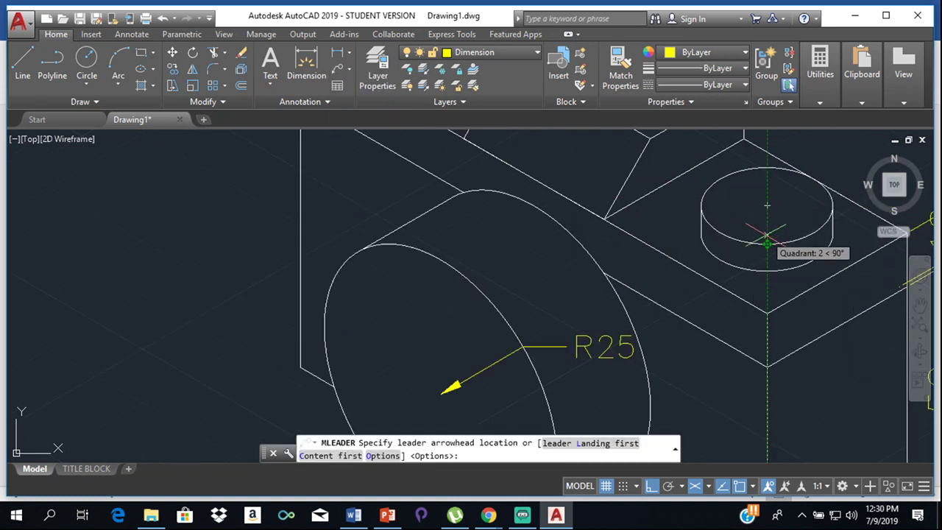
click(767, 241)
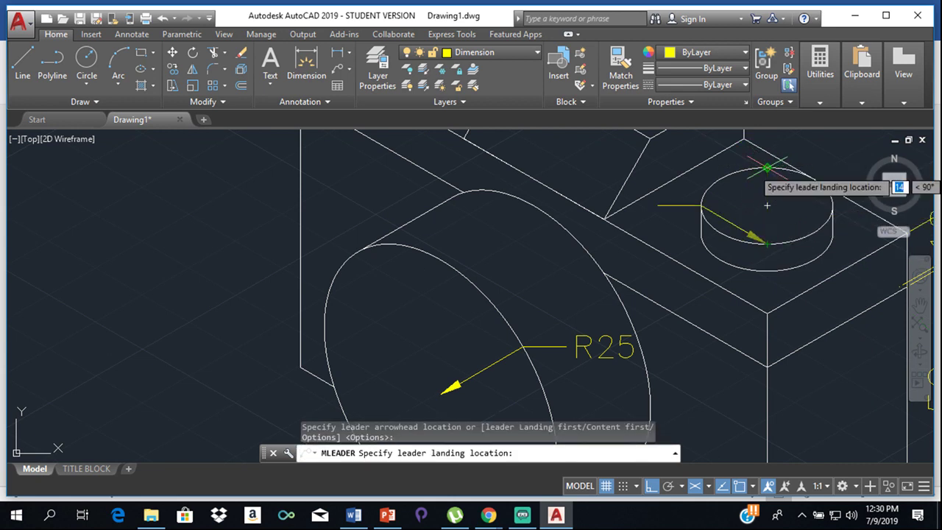
click(766, 168)
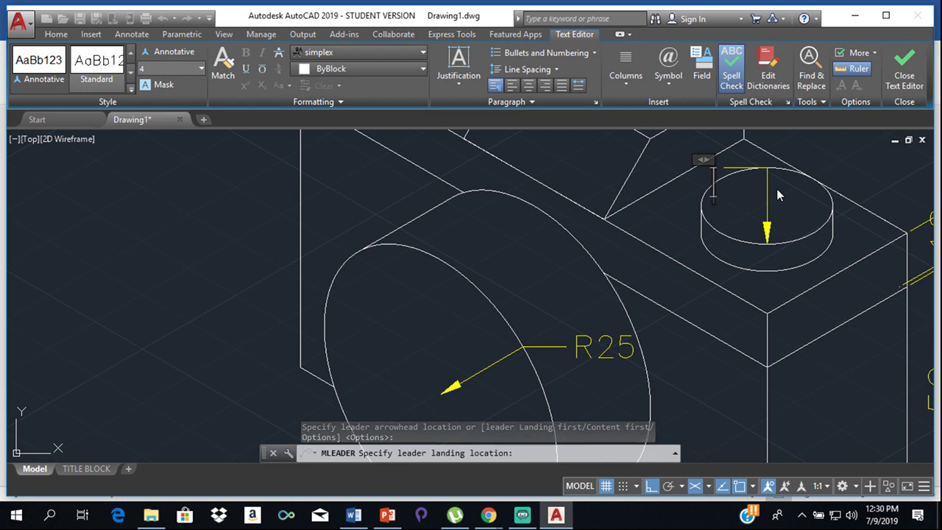
Type the label D20, correcting the mistyped digit, and commit the leader text
text(D)
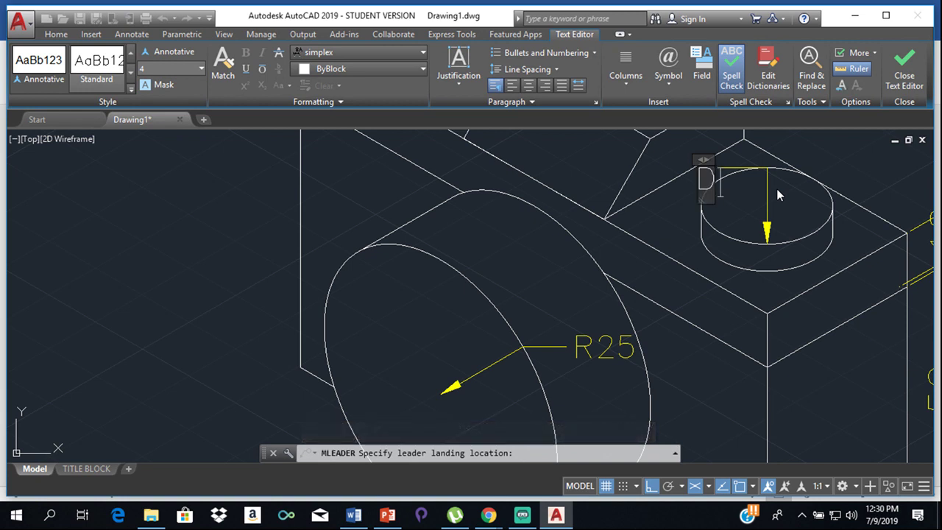
text(29)
key(BackSpace)
text(1)
key(BackSpace)
text(0)
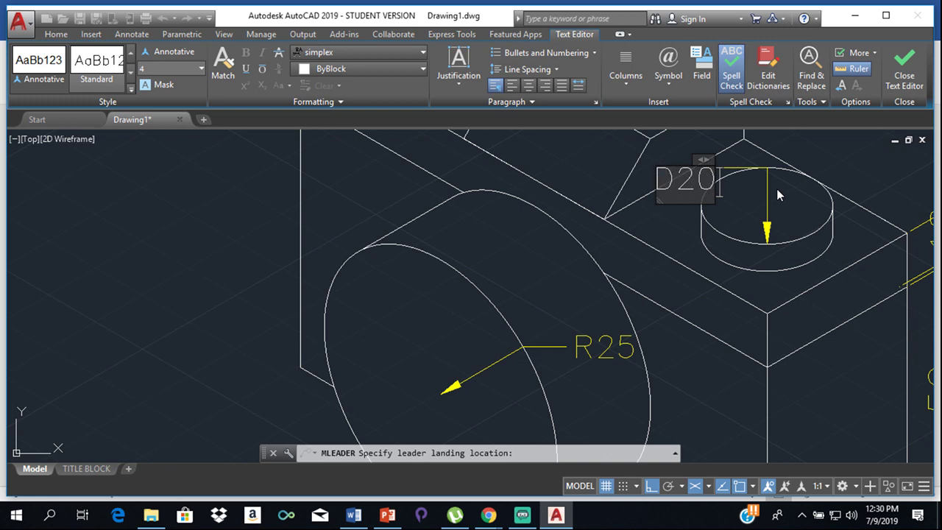
key(Return)
click(717, 221)
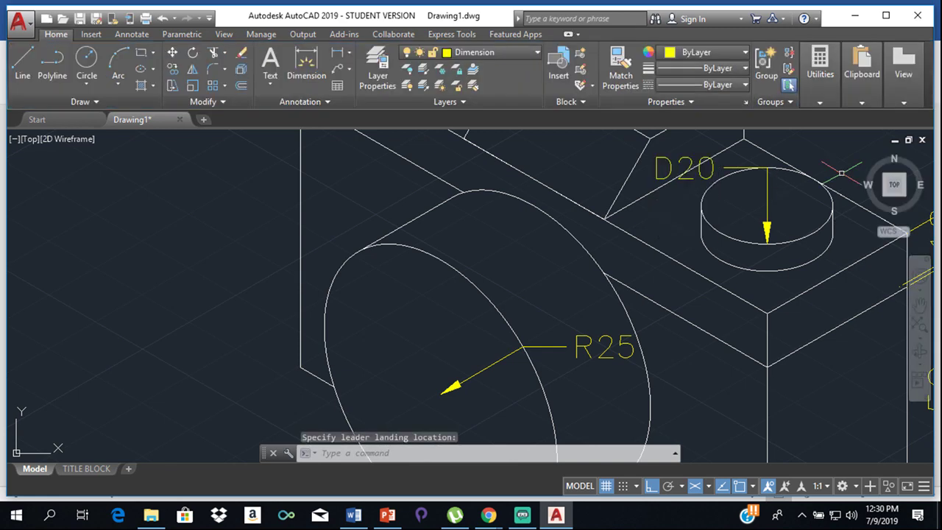
scroll(682, 223, down, 4)
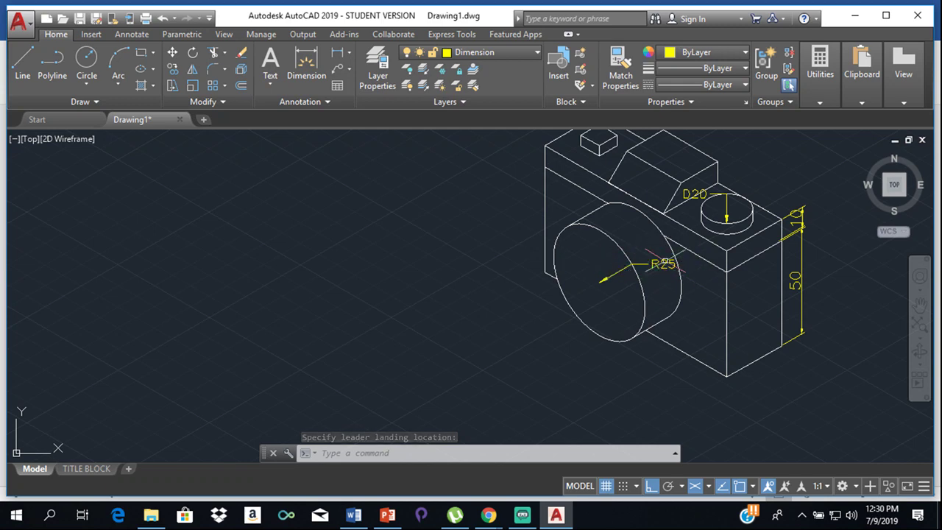
Start a DIMEDIT Oblique edit, try selecting the R25 leader, then cancel
scroll(656, 273, up, 4)
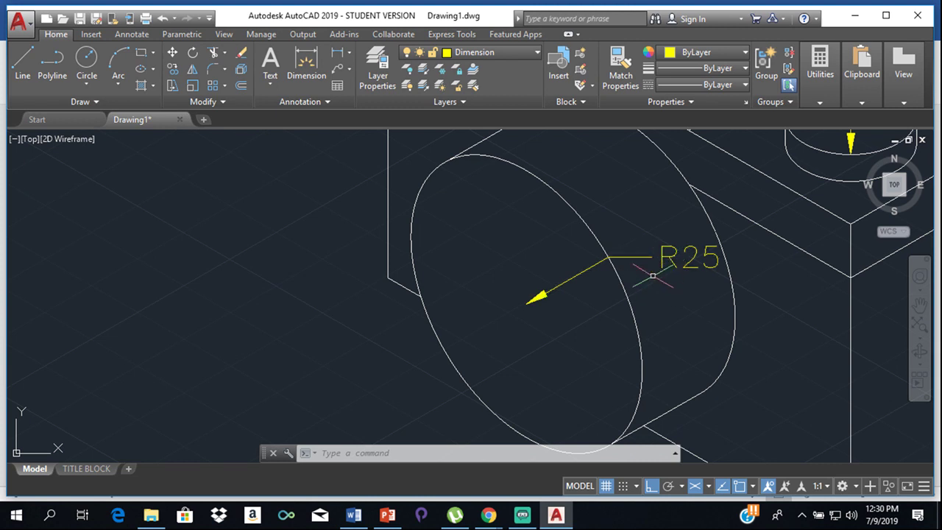
scroll(662, 271, down, 2)
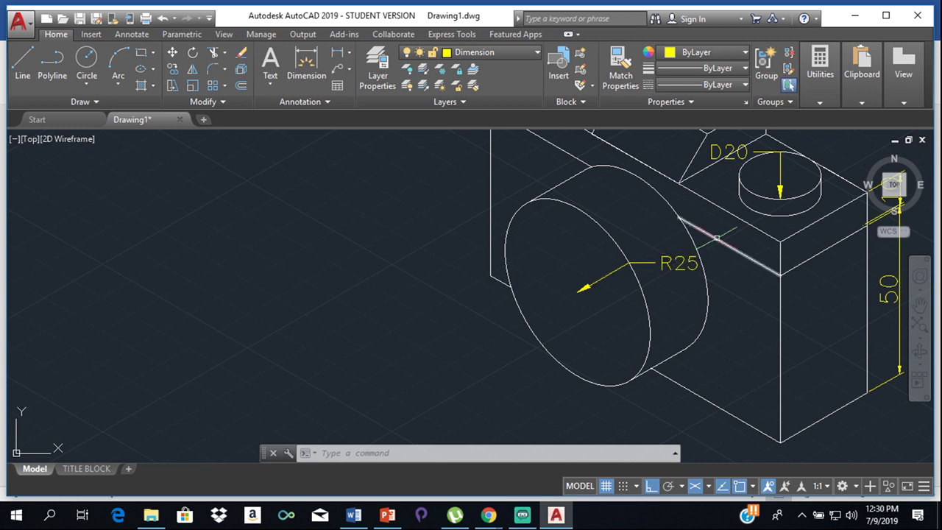
text(DI)
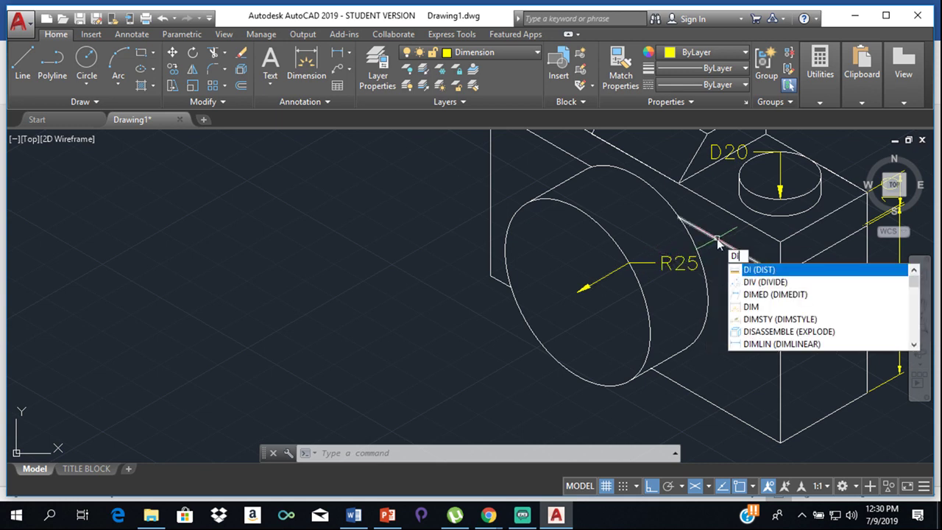
click(823, 294)
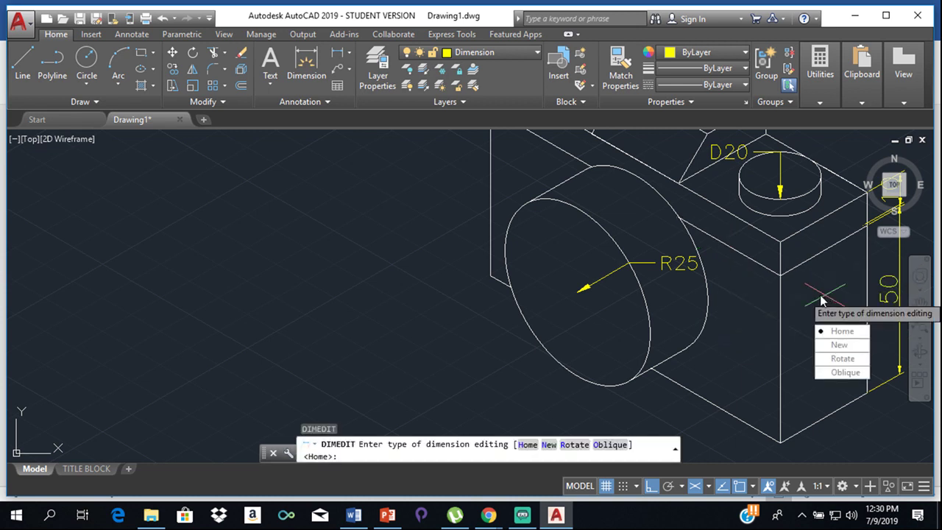
click(832, 372)
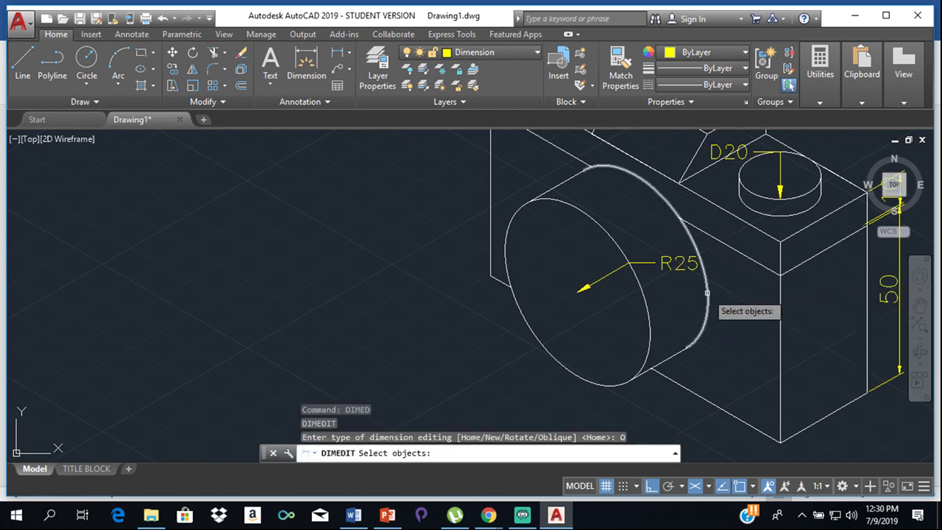
click(619, 268)
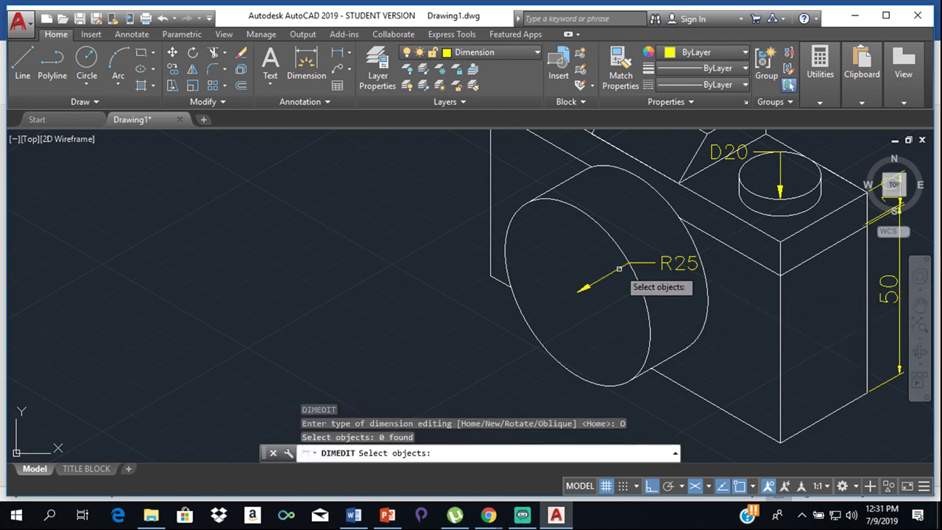
key(Return)
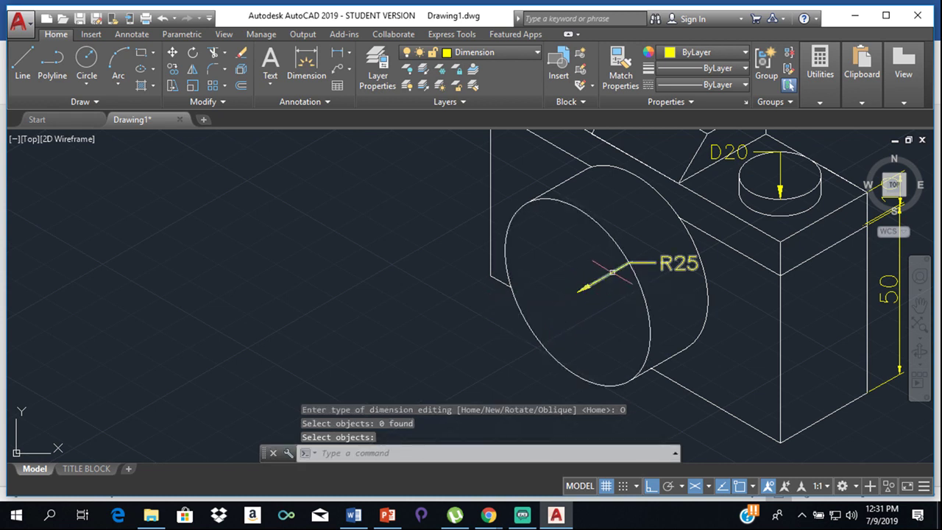
Rerun DIMEDIT Oblique and repeatedly try to select the R25 leader
text(d)
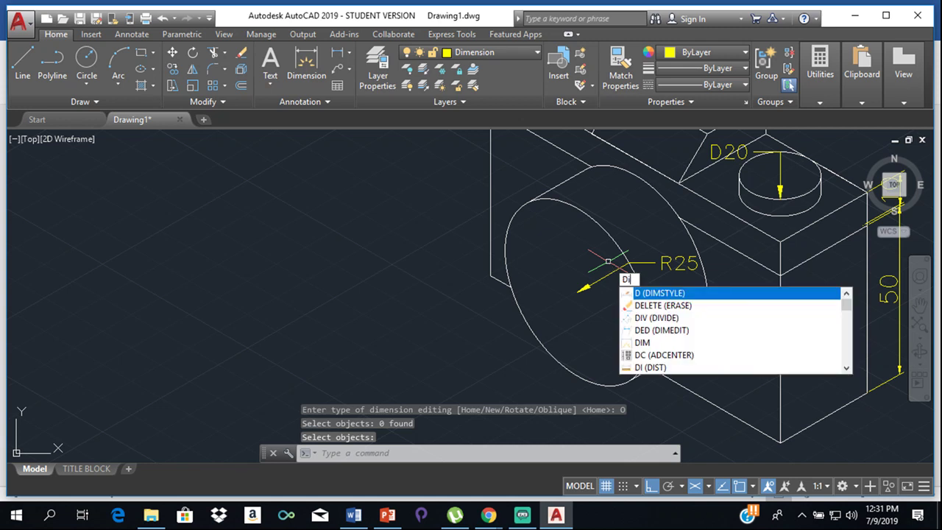
text(i)
click(719, 318)
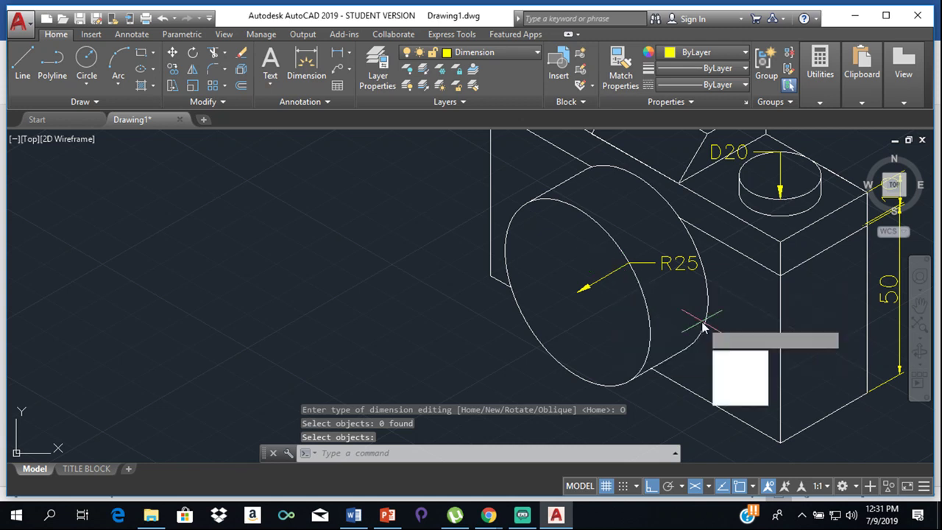
click(740, 398)
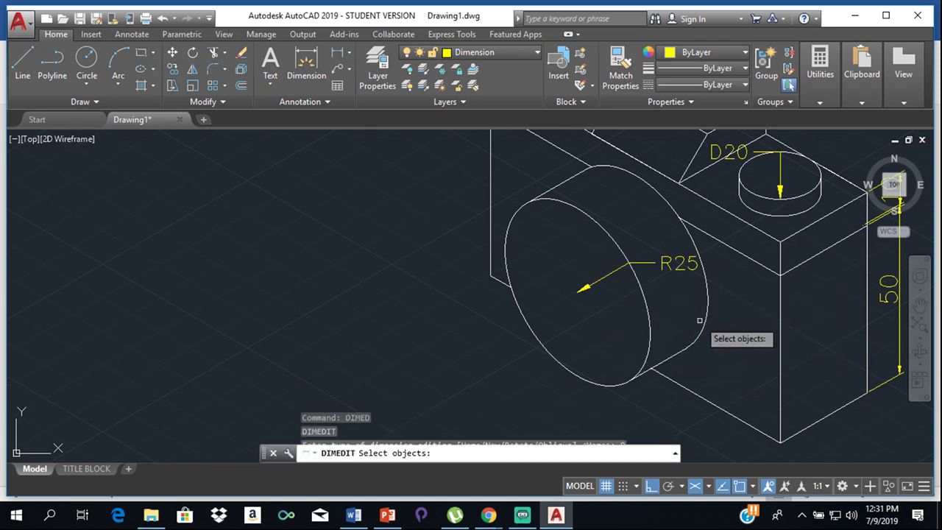
click(662, 261)
click(667, 261)
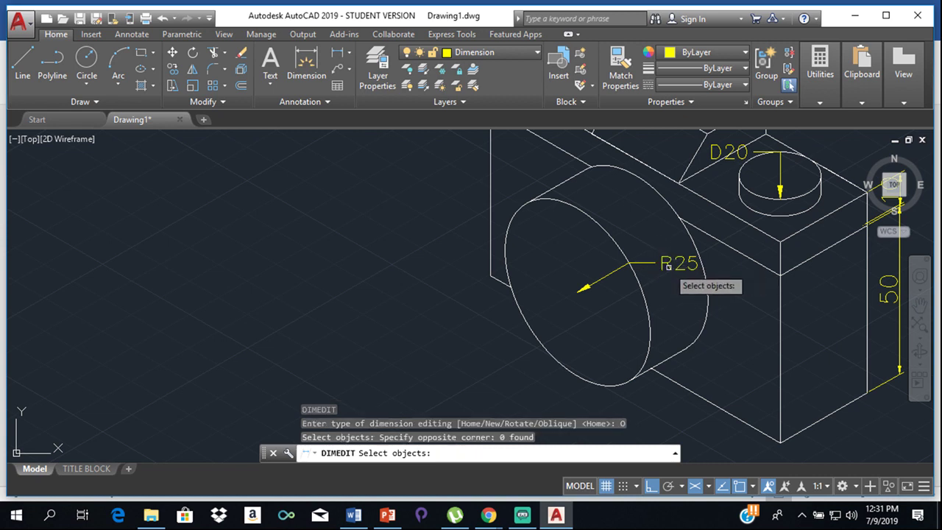
click(677, 261)
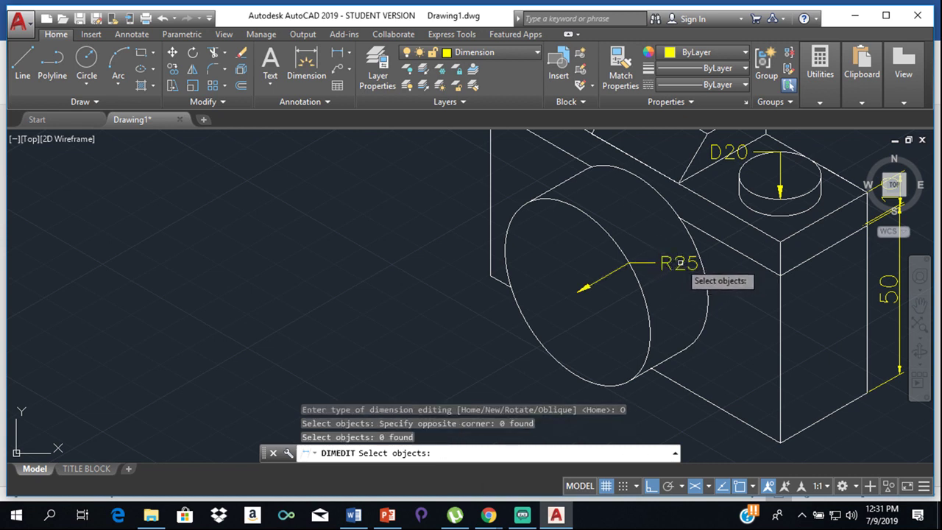
click(677, 261)
click(680, 262)
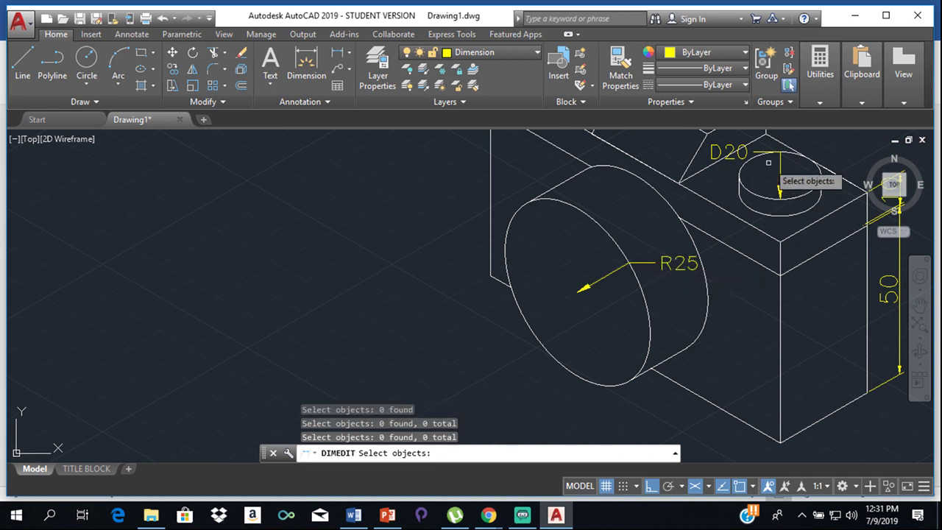
Try selecting the D20 leader, first by clicking, then with a selection window
click(736, 153)
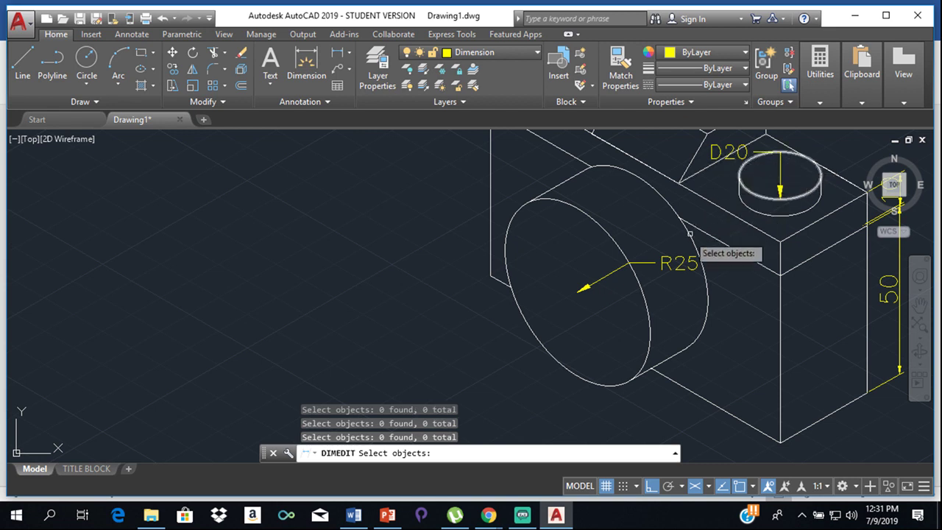
click(677, 262)
scroll(729, 245, down, 2)
click(710, 237)
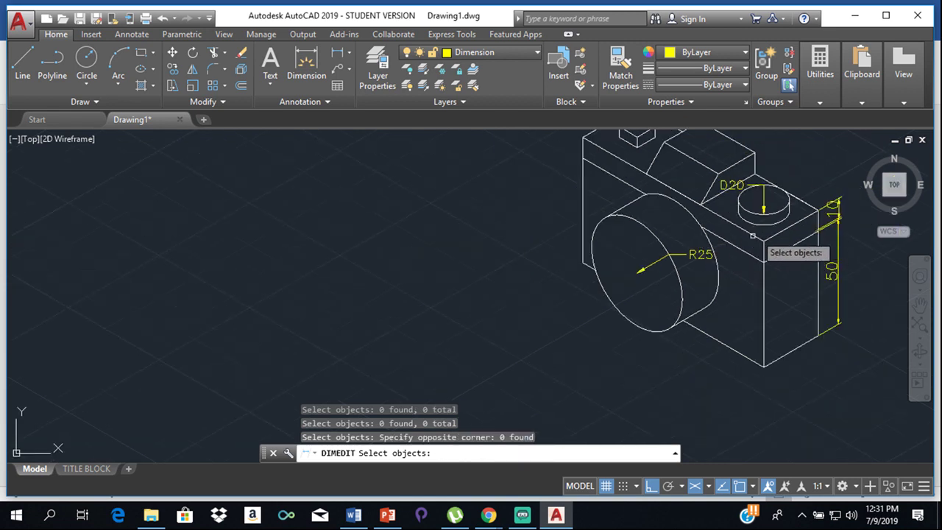
scroll(810, 227, down, 4)
scroll(780, 212, up, 5)
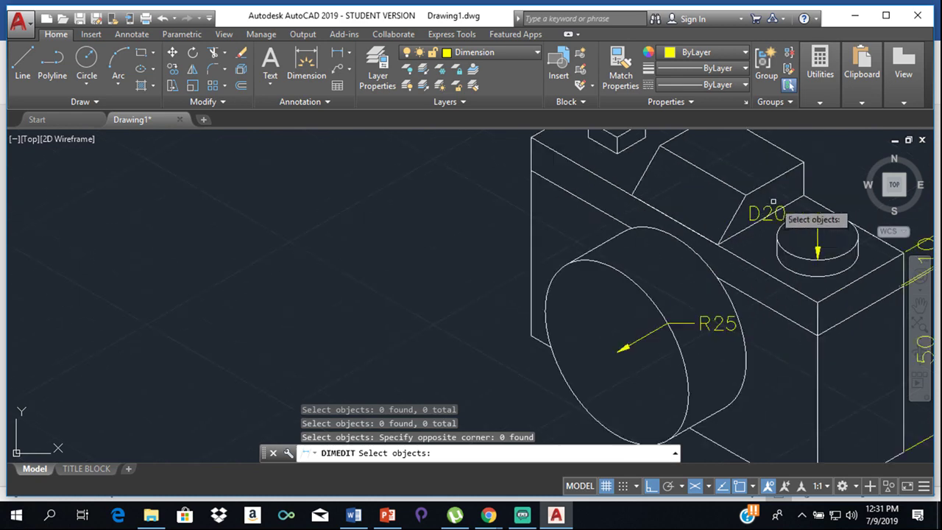
scroll(692, 217, down, 5)
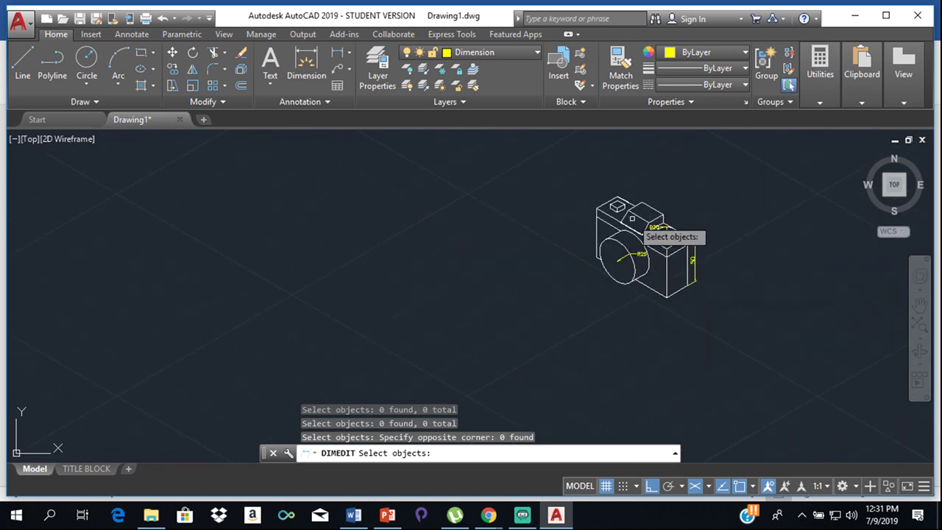